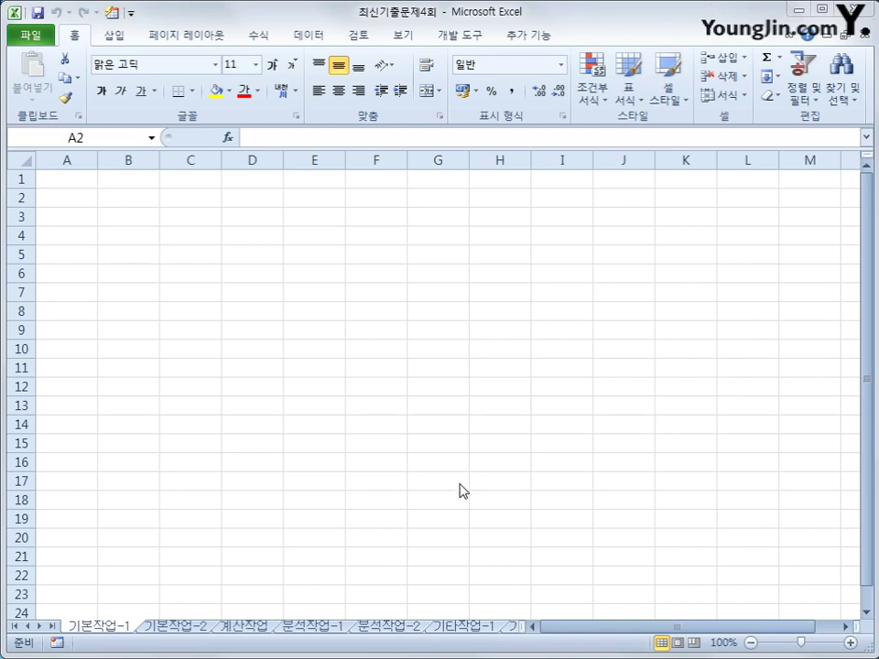
Start a Microsoft Query import at cell A2 of sheet 기본작업-1, using MS Access Database as the data source
{"action": "left_click", "coordinate": [65, 201]}
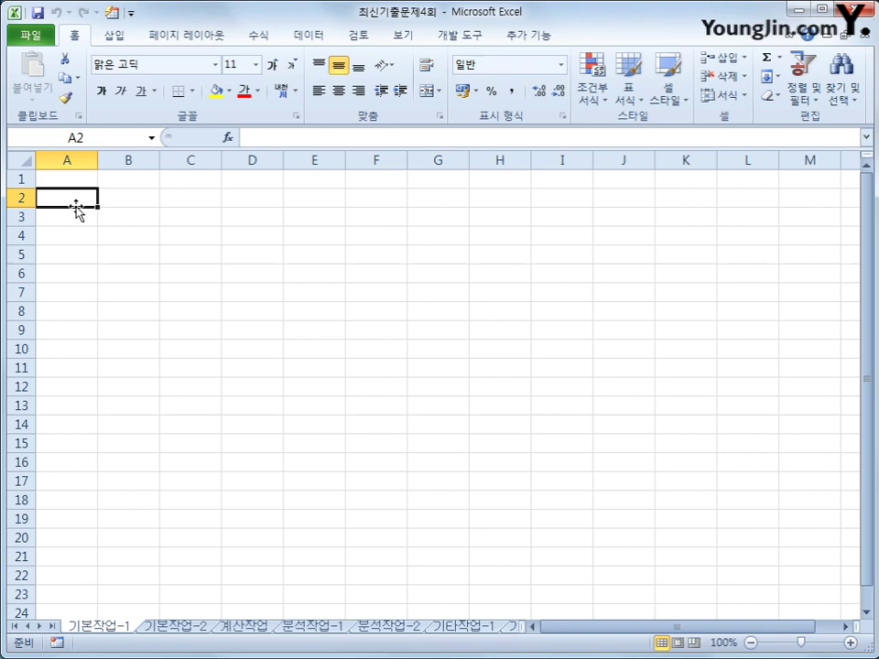
{"action": "left_click", "coordinate": [302, 37]}
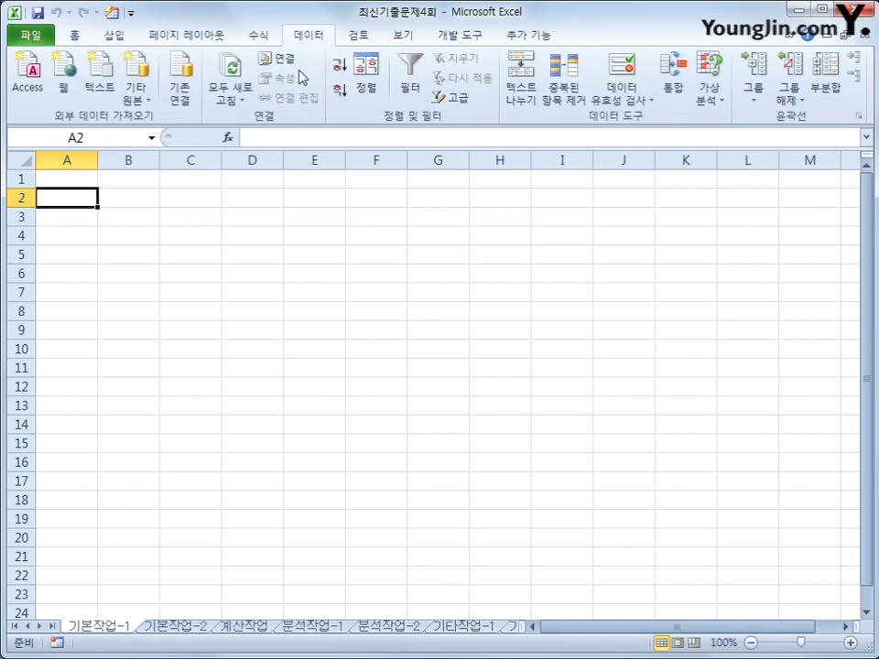
{"action": "left_click", "coordinate": [138, 93]}
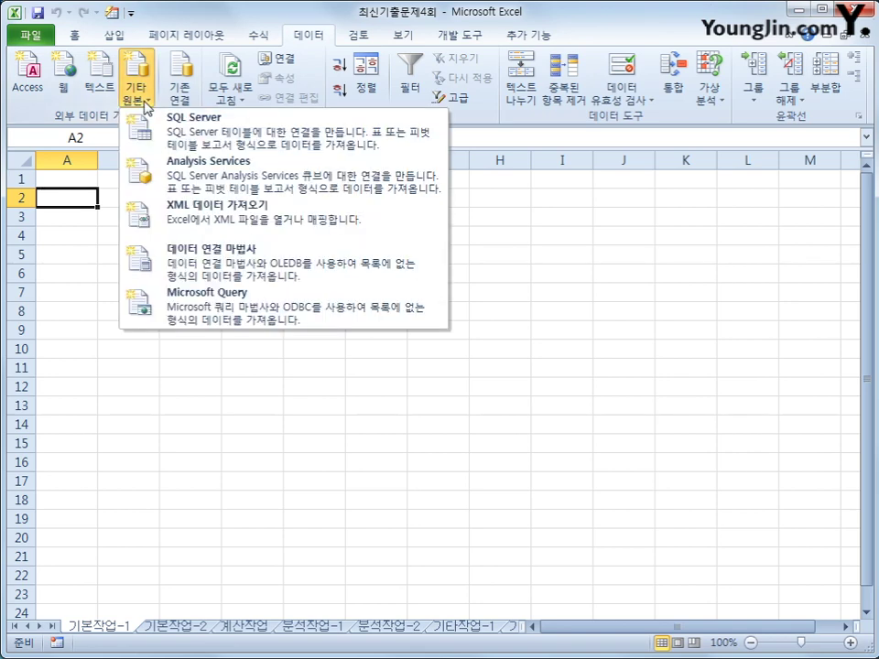
{"action": "left_click", "coordinate": [236, 299]}
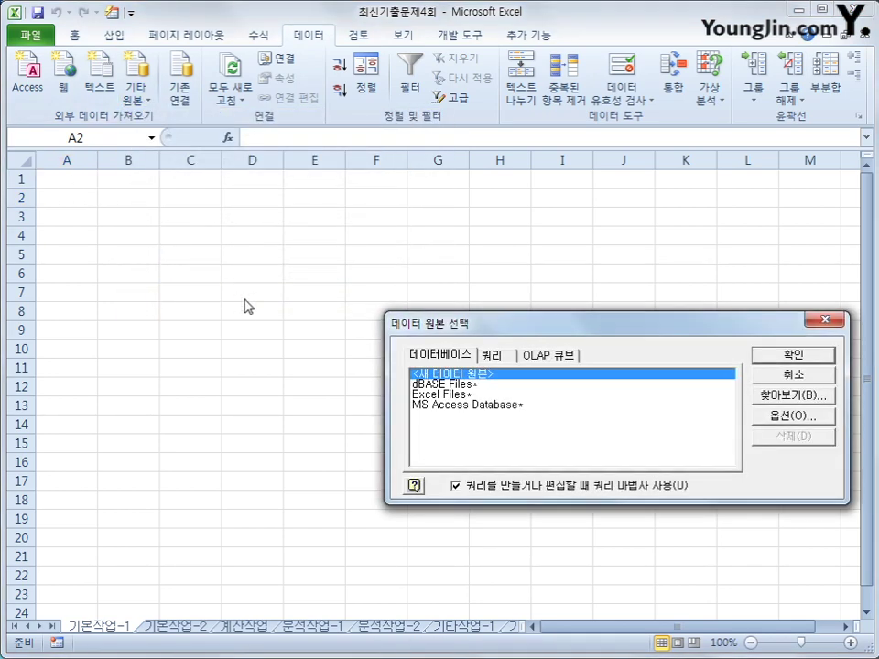
{"action": "left_click", "coordinate": [512, 407]}
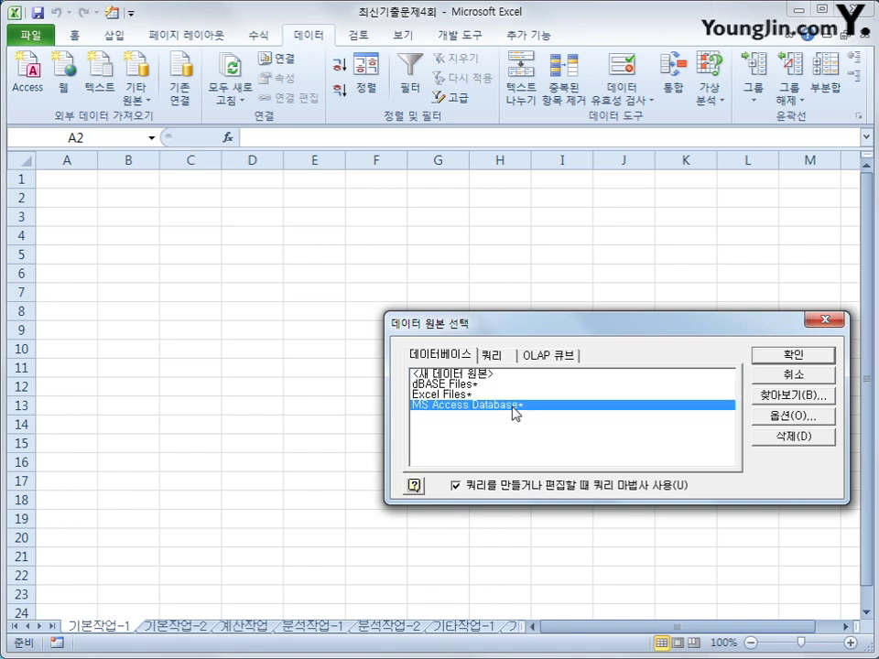
{"action": "left_click", "coordinate": [806, 358]}
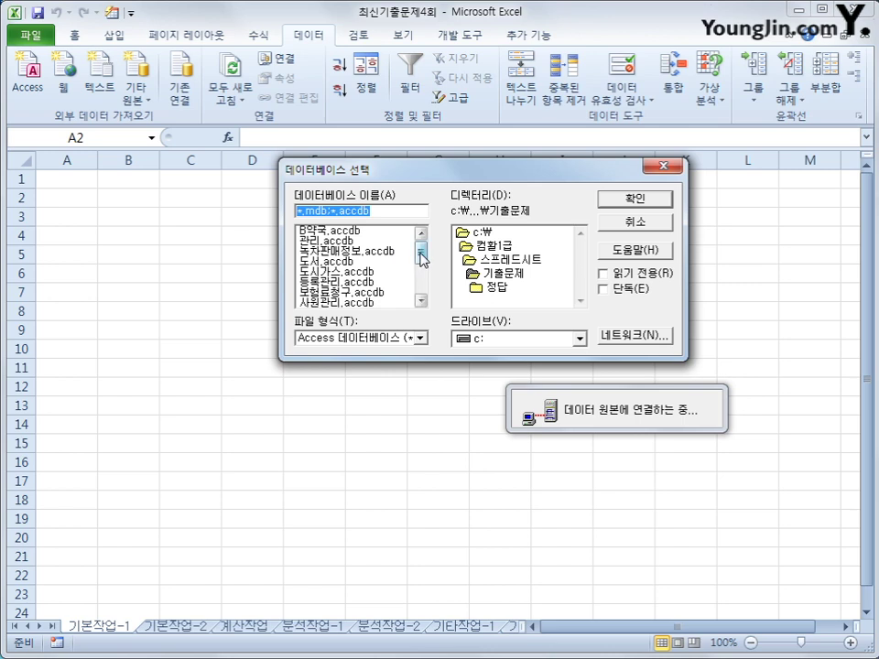
Choose 학원.accdb in the 기출문제 folder as the database to query
{"action": "left_click", "coordinate": [419, 291]}
{"action": "left_click", "coordinate": [369, 304]}
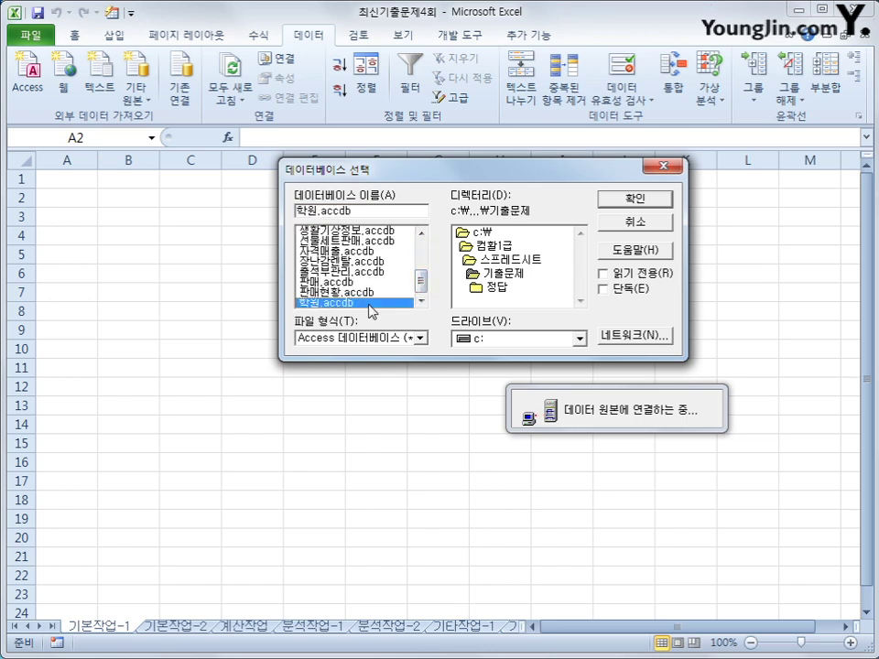
{"action": "left_click", "coordinate": [646, 202]}
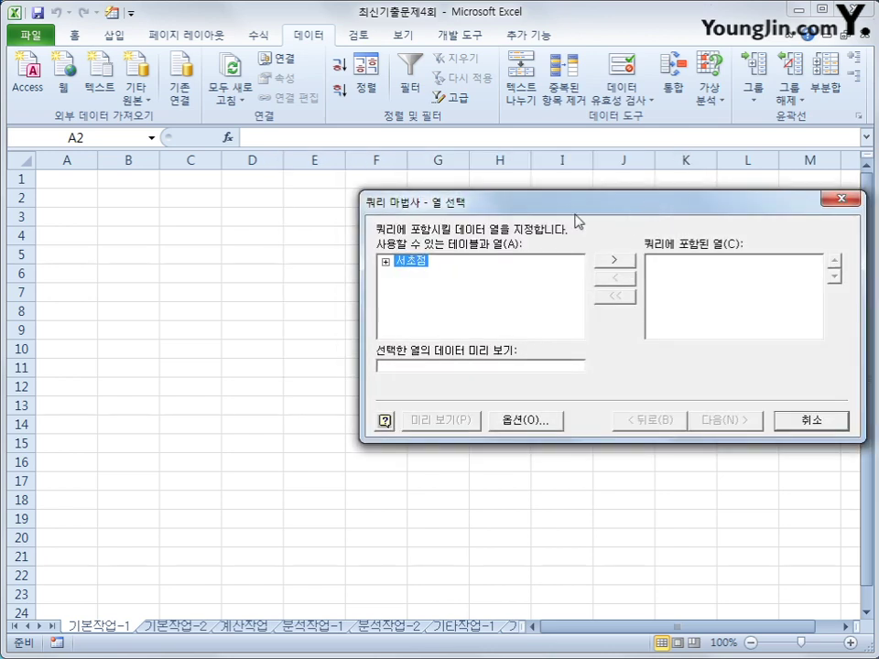
Include the 강의코드, 수업시작일, 강사명, 학년, 강의과목 and 수강인원 columns of table 서초점 in the query, in that order
{"action": "left_click_drag", "start_coordinate": [576, 207], "coordinate": [441, 190]}
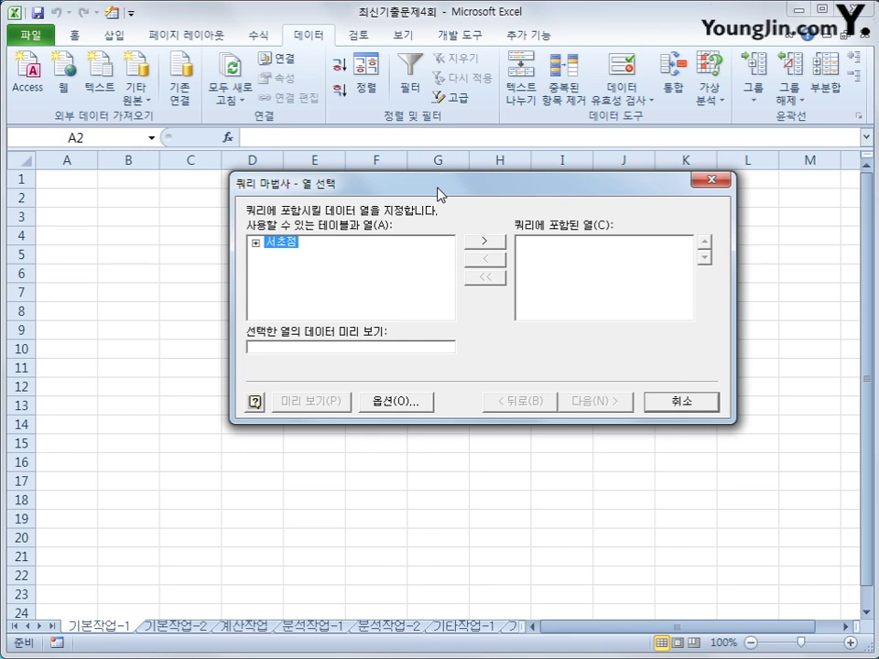
{"action": "double_click", "coordinate": [287, 247]}
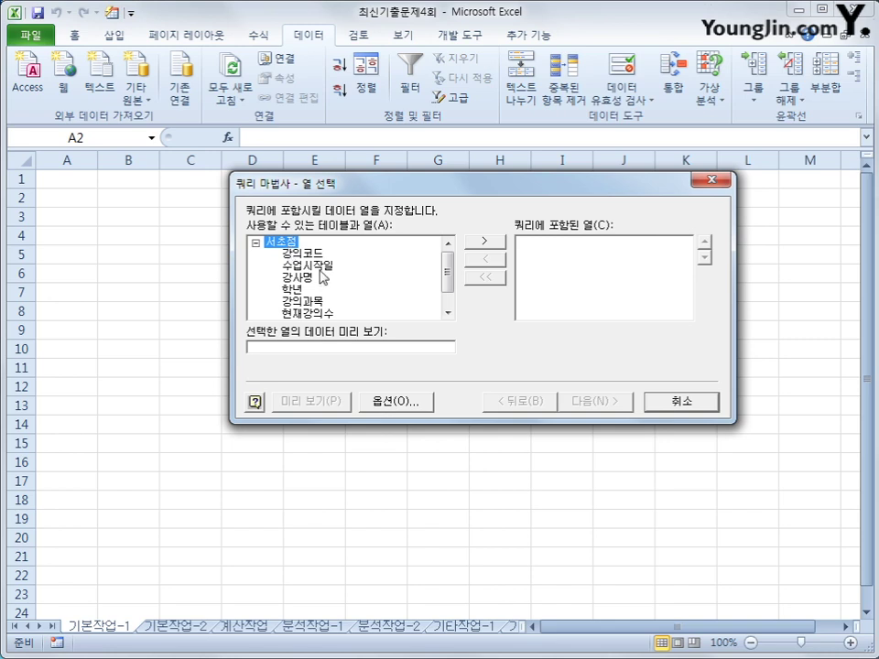
{"action": "double_click", "coordinate": [304, 254]}
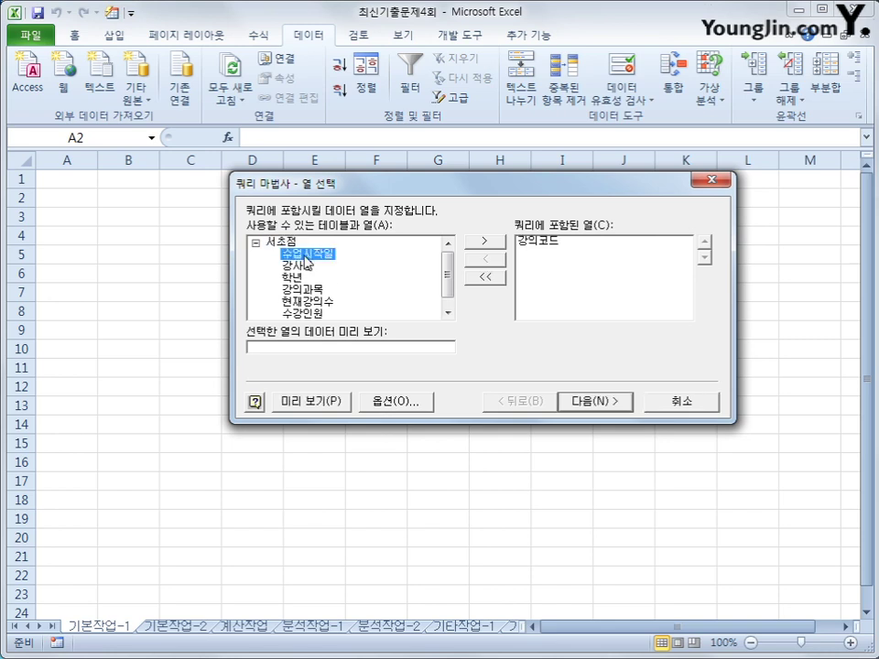
{"action": "double_click", "coordinate": [306, 254]}
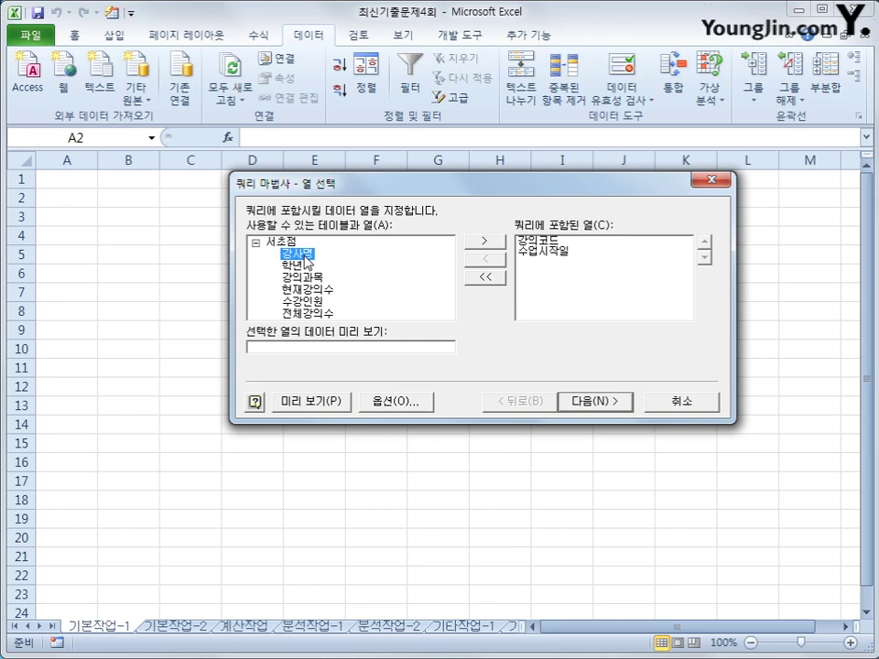
{"action": "double_click", "coordinate": [306, 254]}
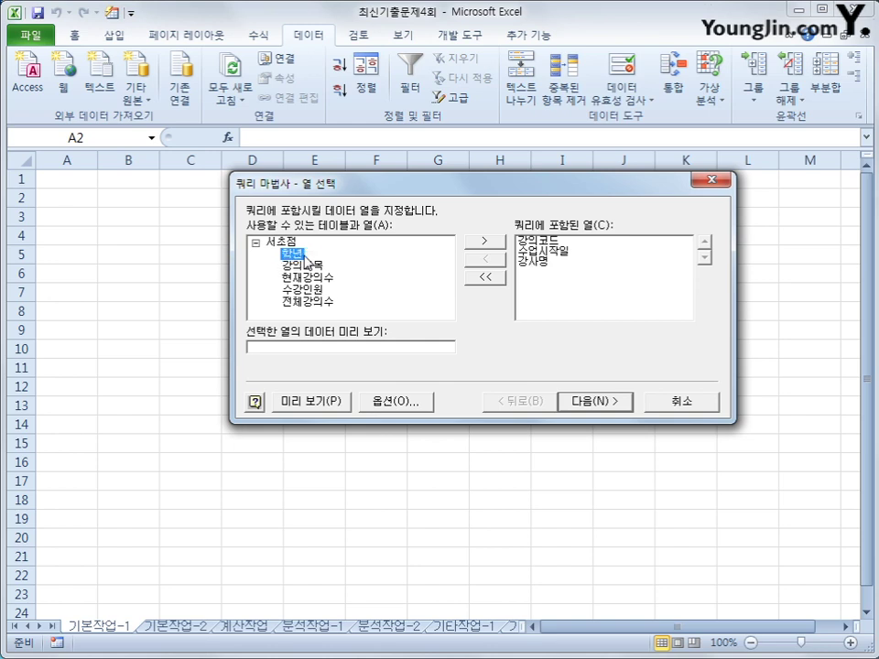
{"action": "double_click", "coordinate": [305, 256]}
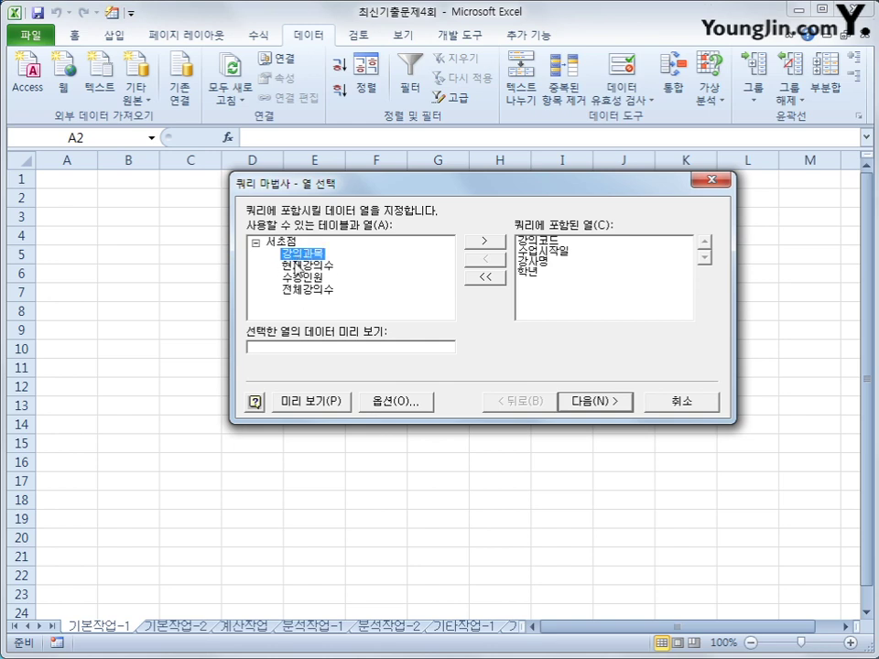
{"action": "double_click", "coordinate": [303, 257]}
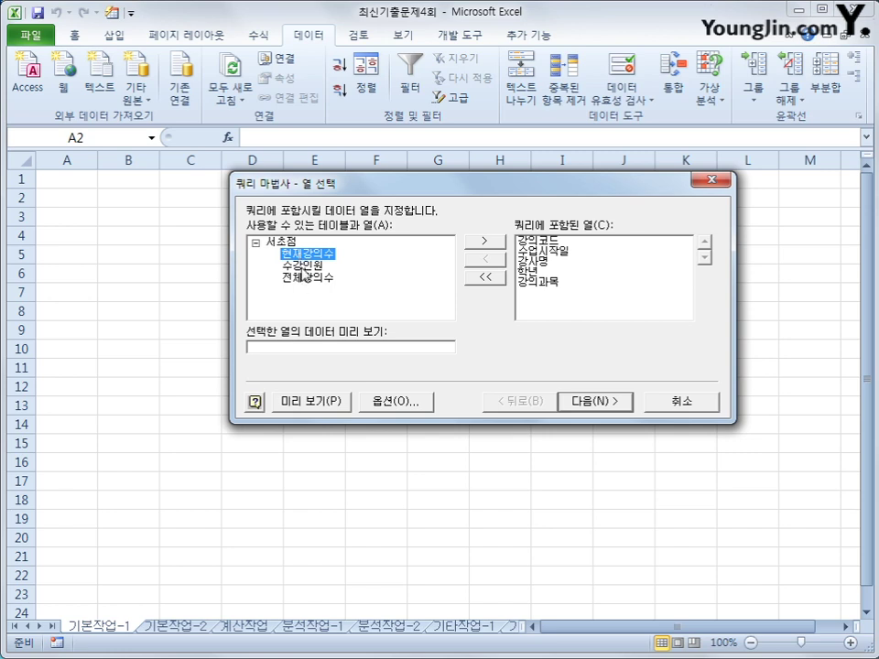
{"action": "double_click", "coordinate": [305, 267]}
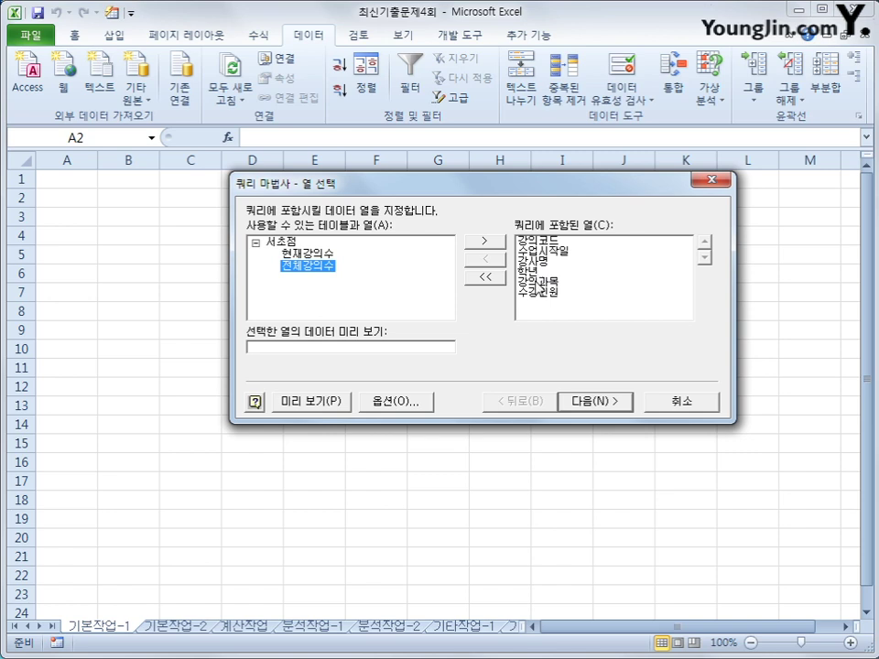
{"action": "left_click", "coordinate": [587, 409]}
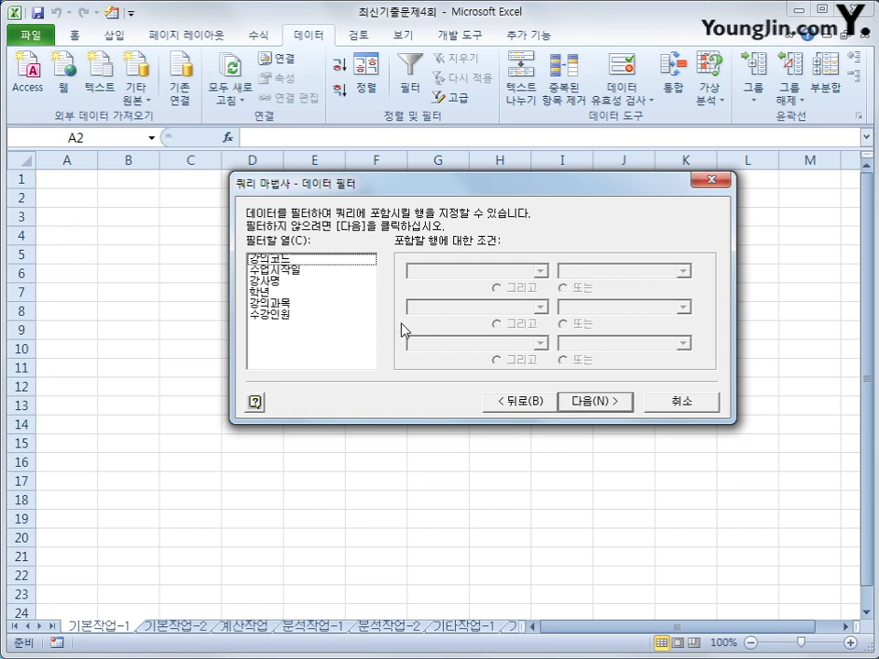
Filter the query to rows whose 수업시작일 is >= 2017-01-01
{"action": "left_click", "coordinate": [322, 273]}
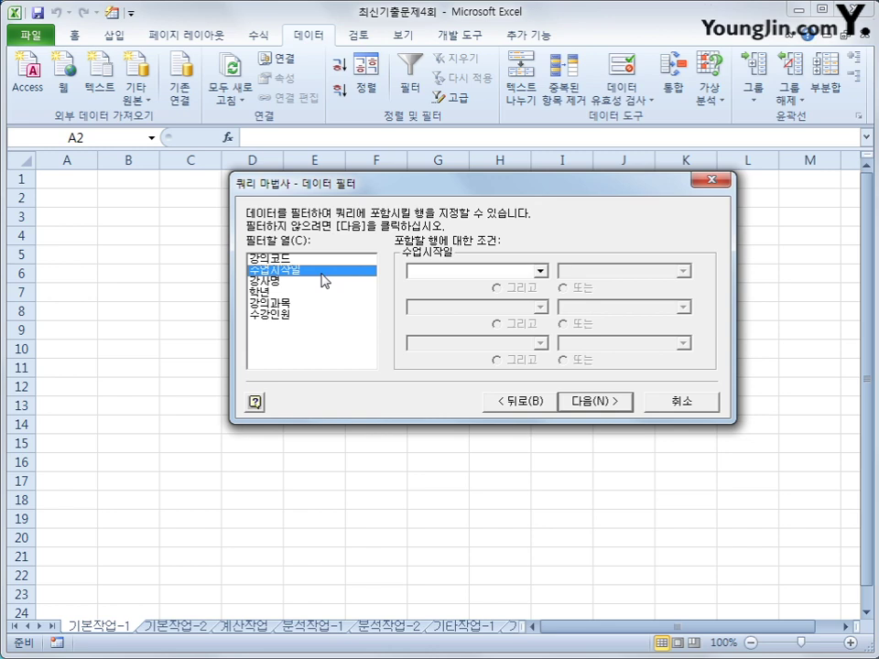
{"action": "left_click", "coordinate": [491, 271]}
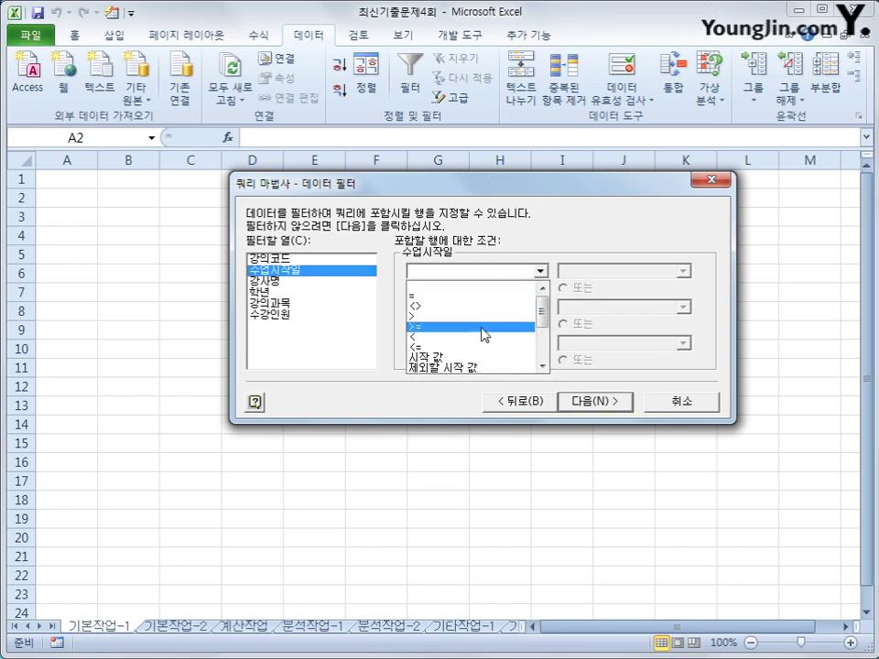
{"action": "left_click", "coordinate": [482, 327]}
{"action": "left_click", "coordinate": [623, 273]}
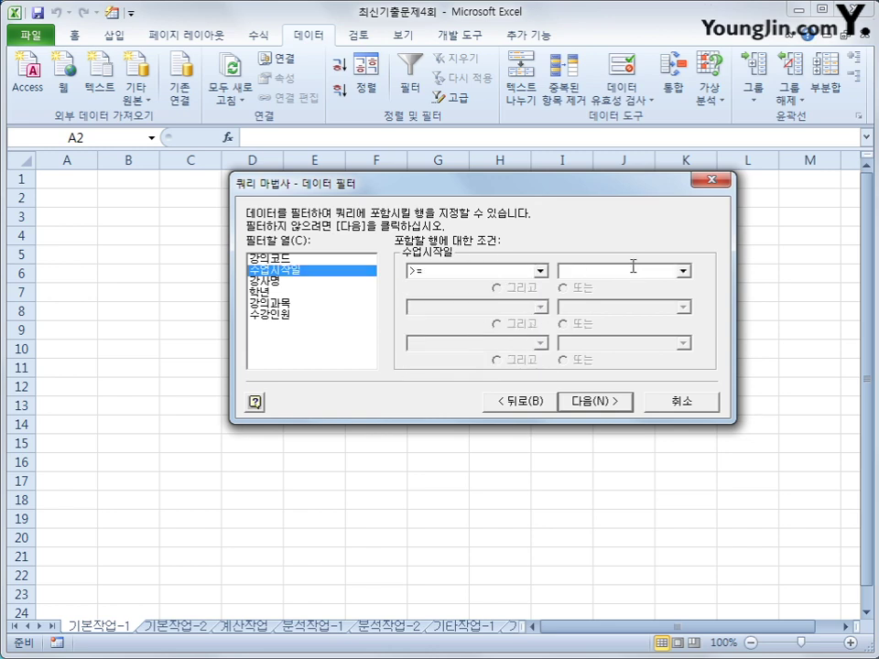
{"action": "type", "text": "2017-01-01"}
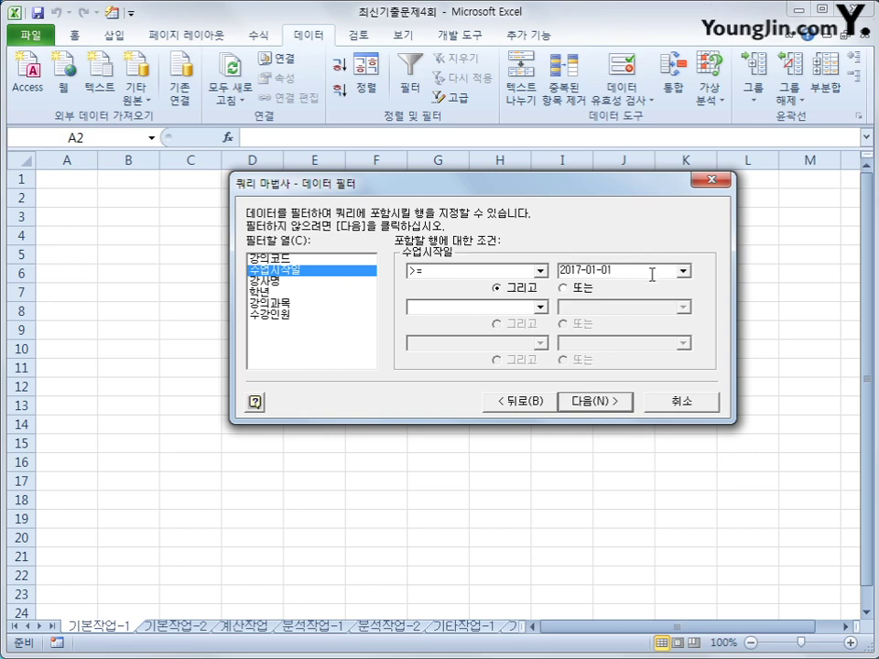
Add a filter condition of 수강인원 >= 70 and proceed to the sort order settings
{"action": "left_click", "coordinate": [282, 315]}
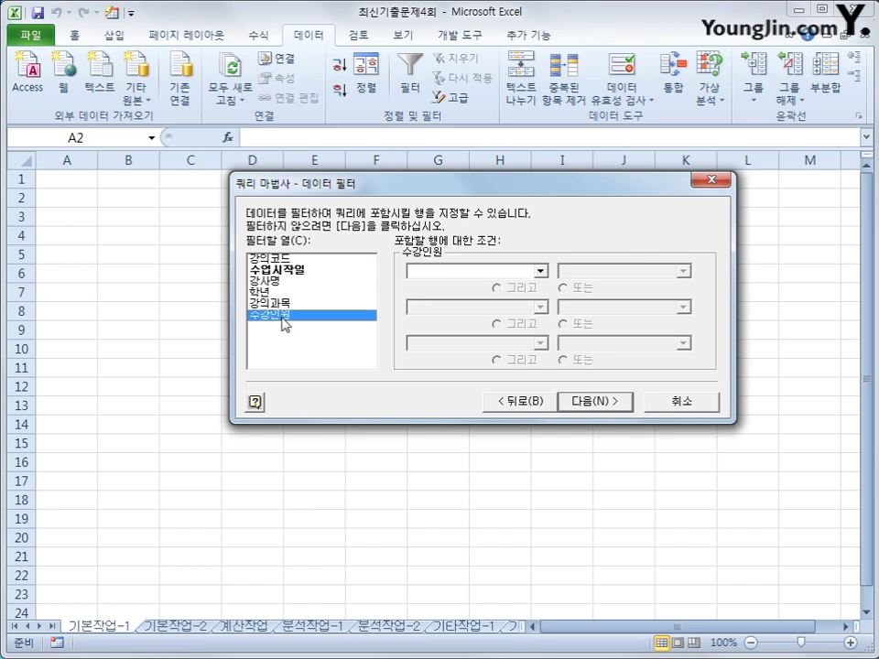
{"action": "left_click", "coordinate": [501, 273]}
{"action": "left_click", "coordinate": [501, 330]}
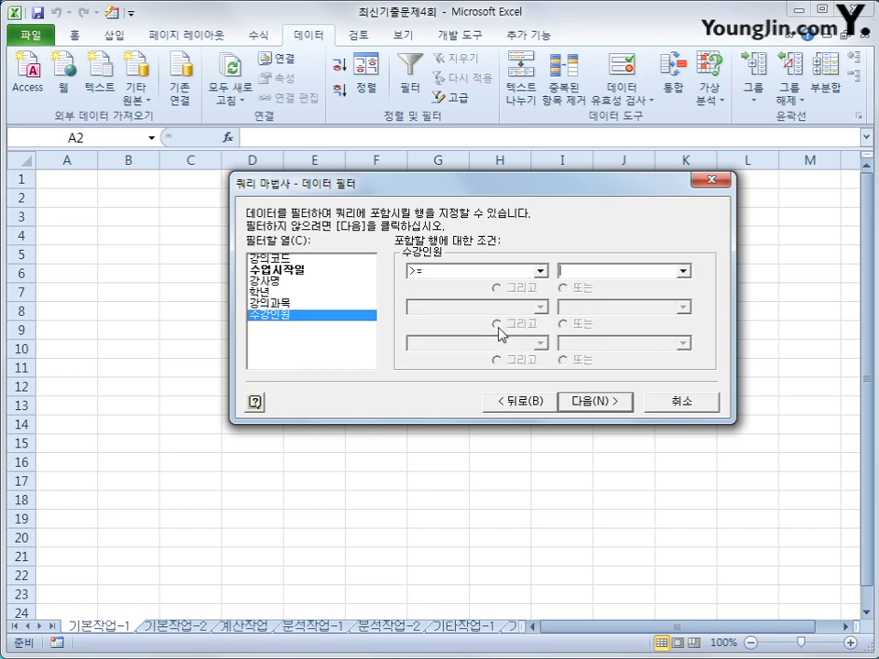
{"action": "type", "text": "70"}
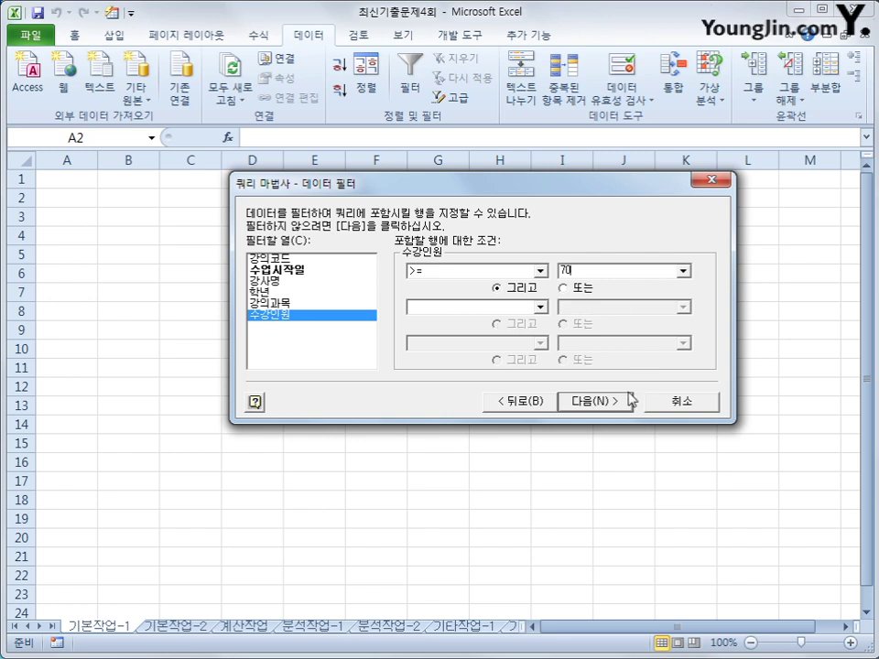
{"action": "left_click", "coordinate": [623, 404]}
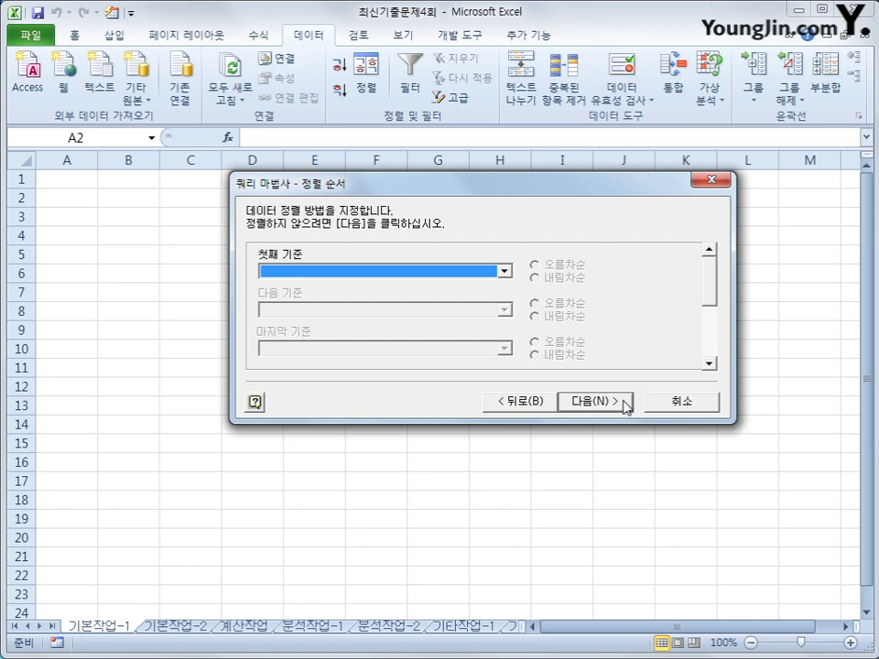
Sort the query results by 수업시작일 ascending, then by 수강인원 descending
{"action": "left_click", "coordinate": [469, 273]}
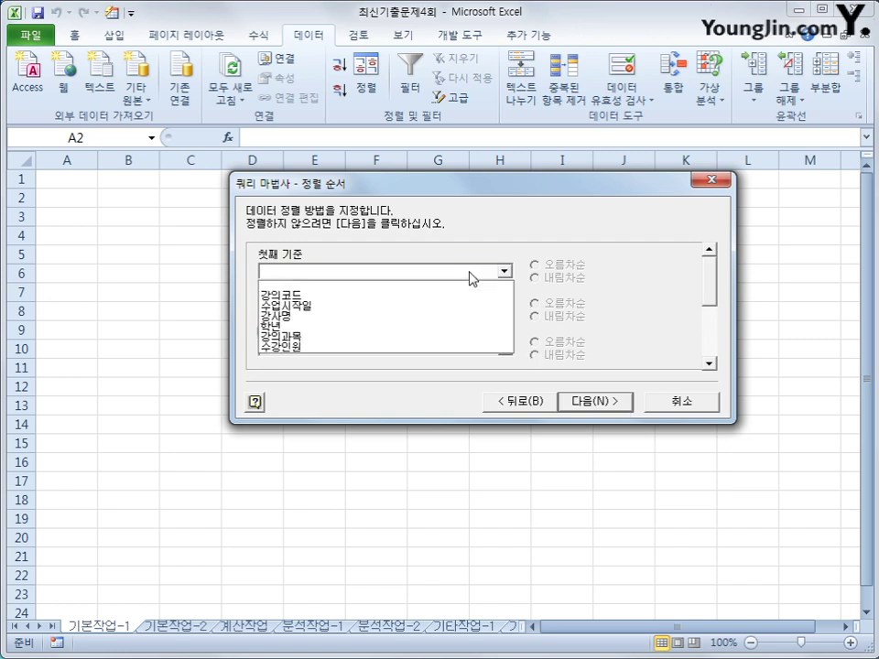
{"action": "left_click", "coordinate": [407, 307]}
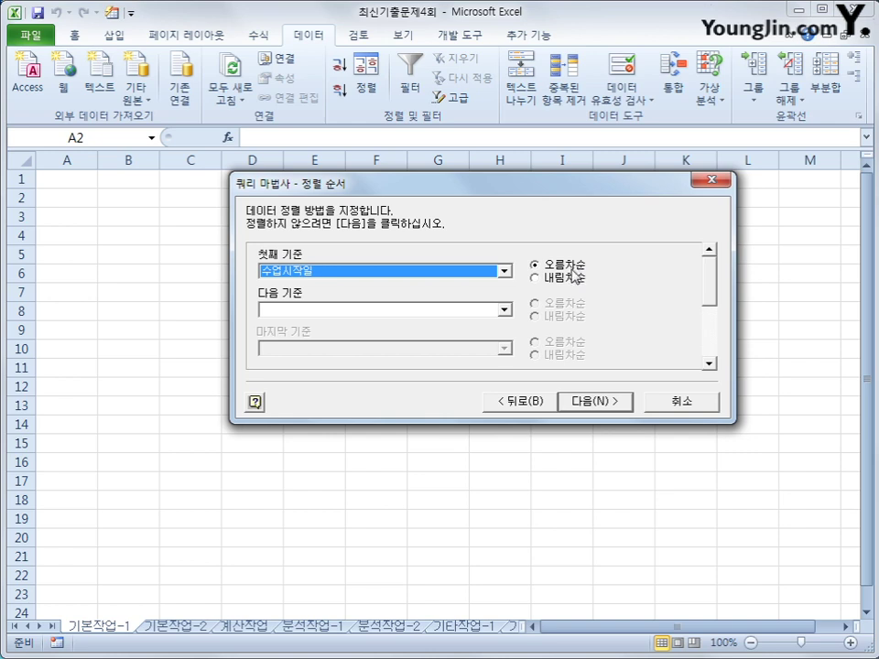
{"action": "left_click", "coordinate": [469, 309]}
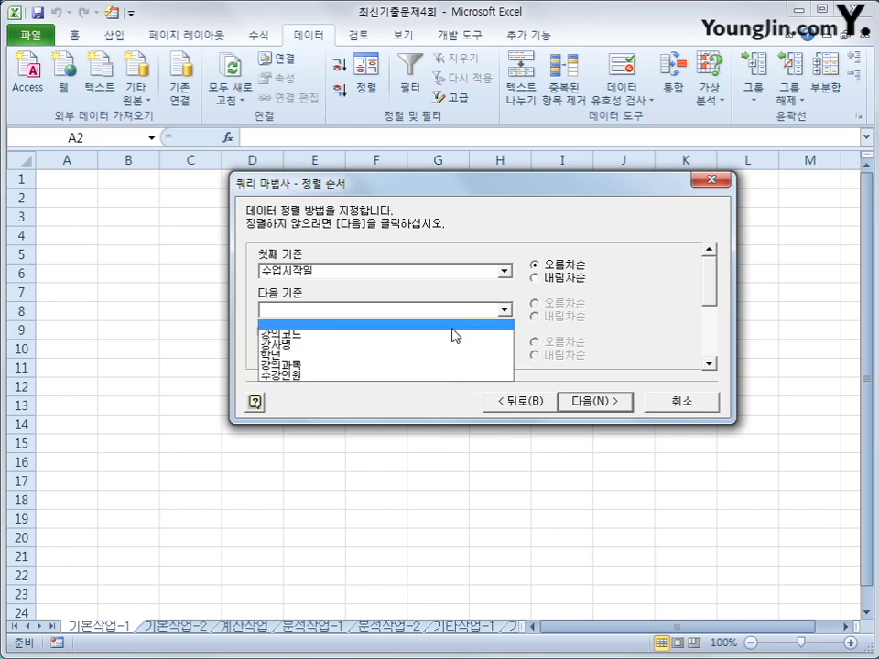
{"action": "left_click", "coordinate": [443, 375]}
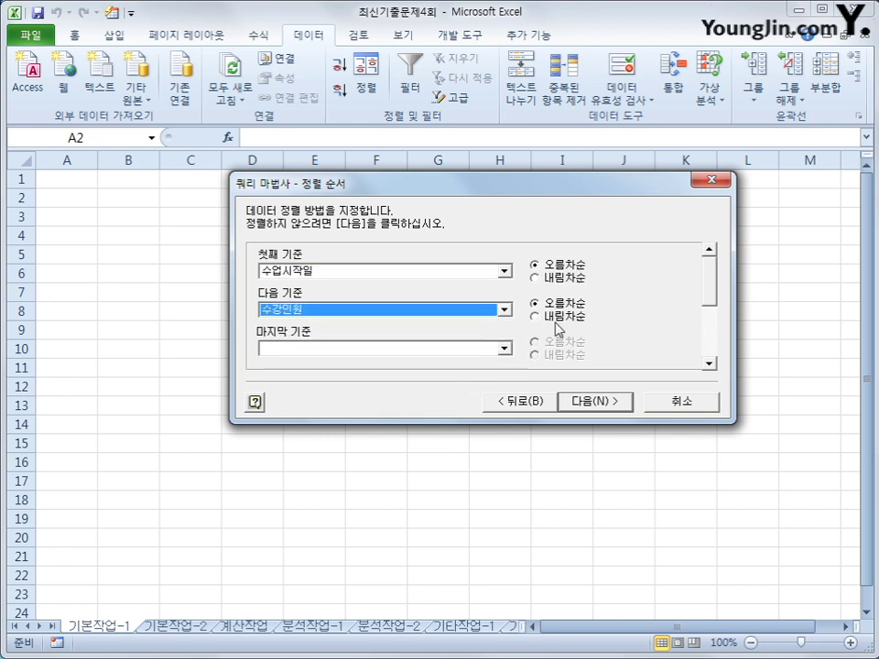
{"action": "left_click", "coordinate": [556, 317]}
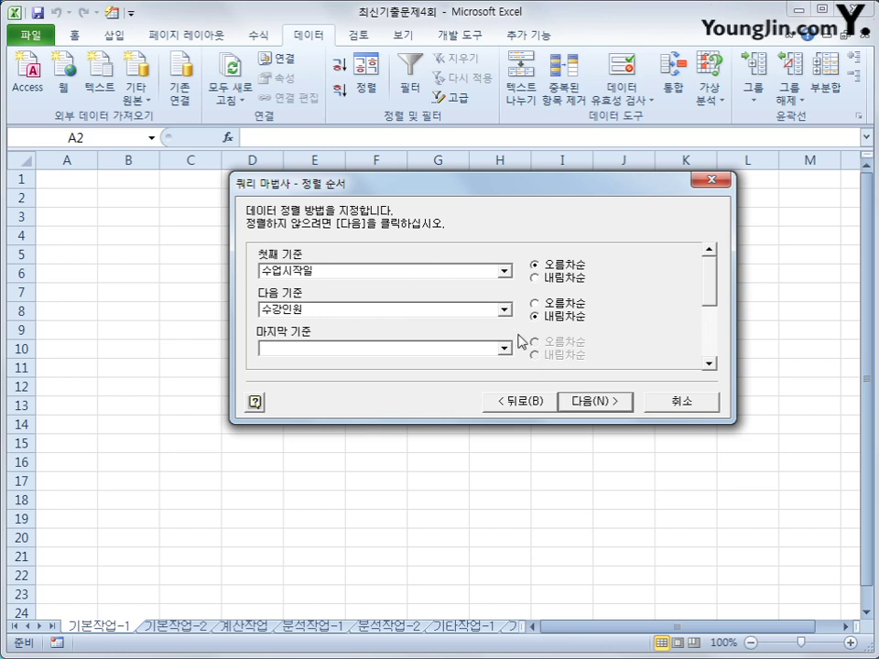
{"action": "left_click", "coordinate": [620, 403]}
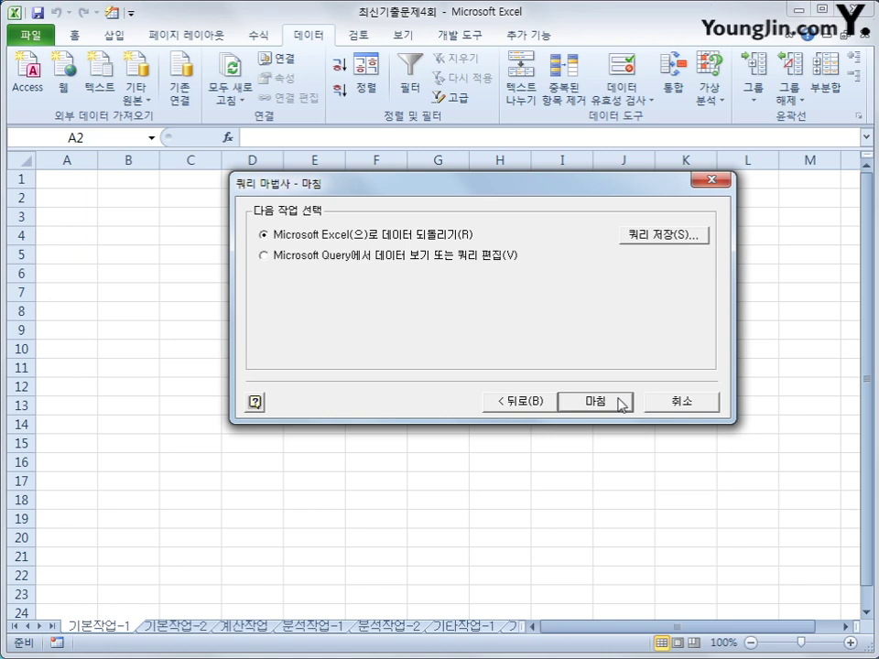
Finish the query and return its data to Excel as a table in the existing worksheet at =$A$2
{"action": "left_click", "coordinate": [622, 402]}
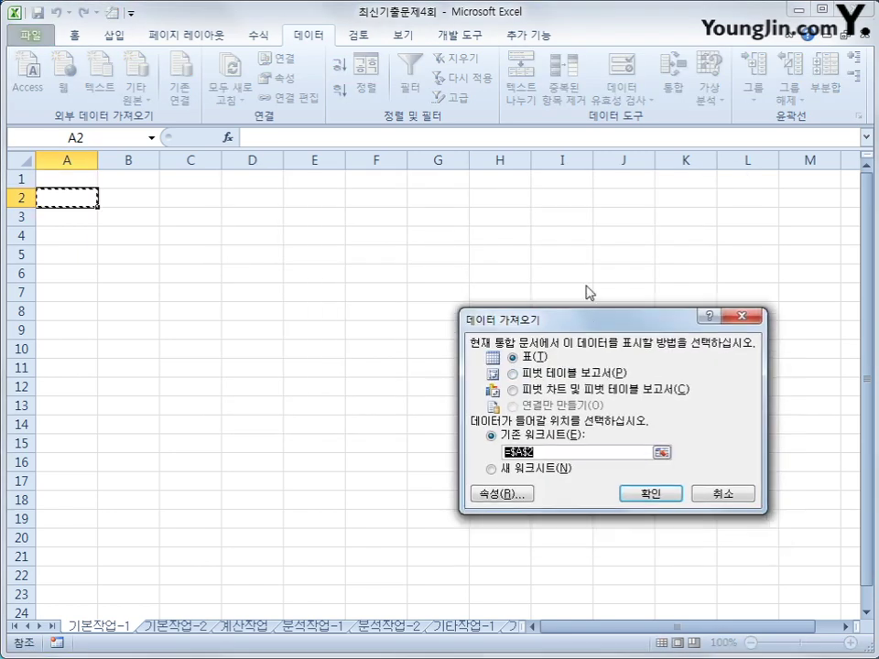
{"action": "left_click_drag", "start_coordinate": [600, 328], "coordinate": [583, 231]}
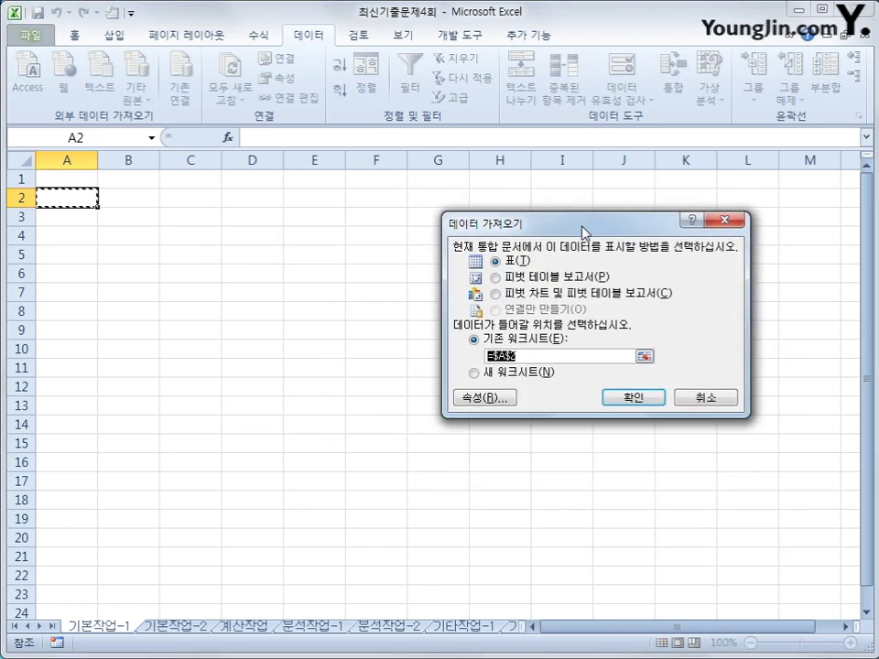
{"action": "left_click", "coordinate": [640, 400]}
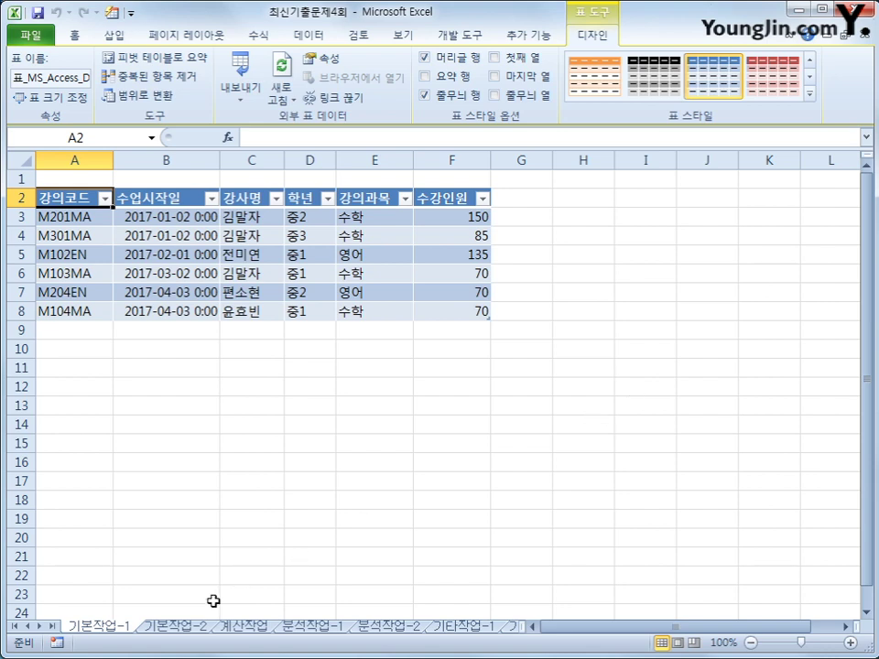
Switch to the 기본작업-2 worksheet
{"action": "left_click", "coordinate": [182, 629]}
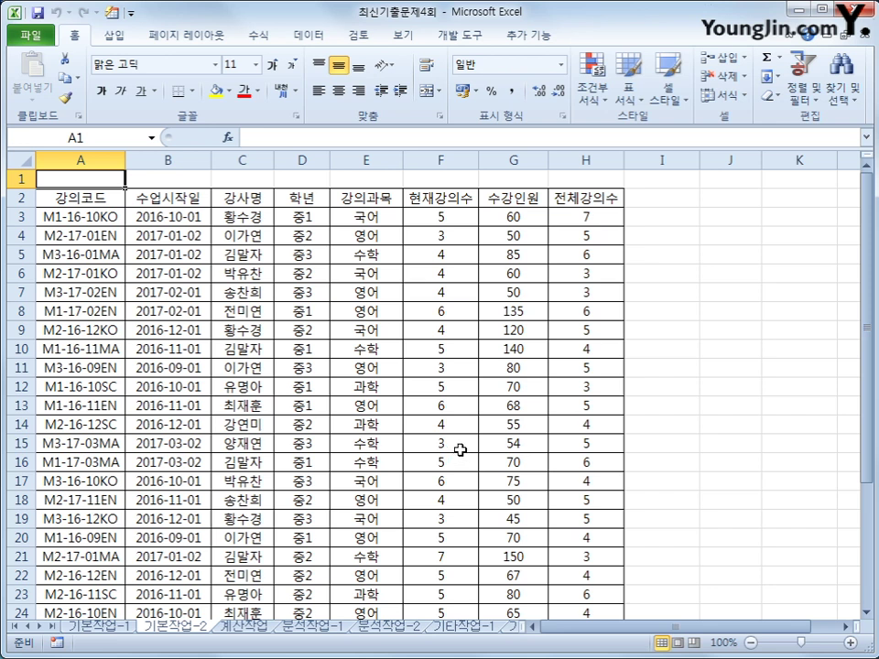
Try copying the 학년 header and its 중1 value from D2:D3 to J2:J3, and undo the paste
{"action": "left_click_drag", "start_coordinate": [326, 199], "coordinate": [320, 220]}
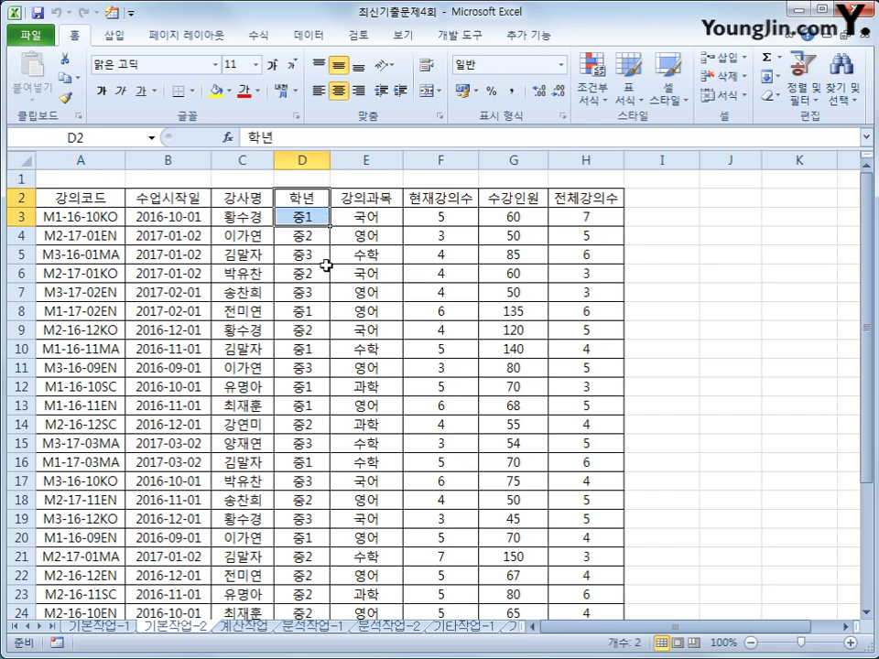
{"action": "key", "text": "ctrl+c"}
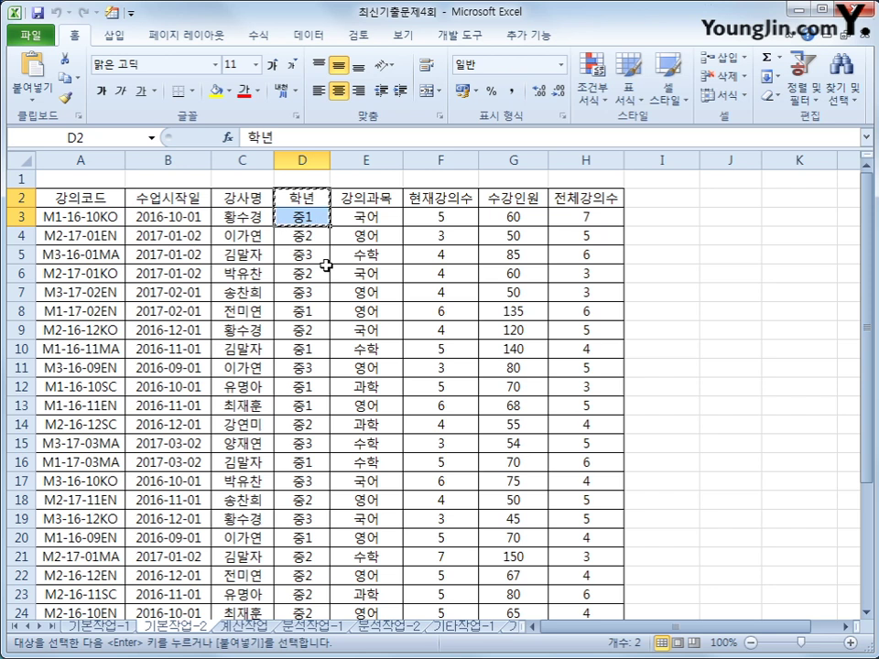
{"action": "left_click", "coordinate": [730, 198]}
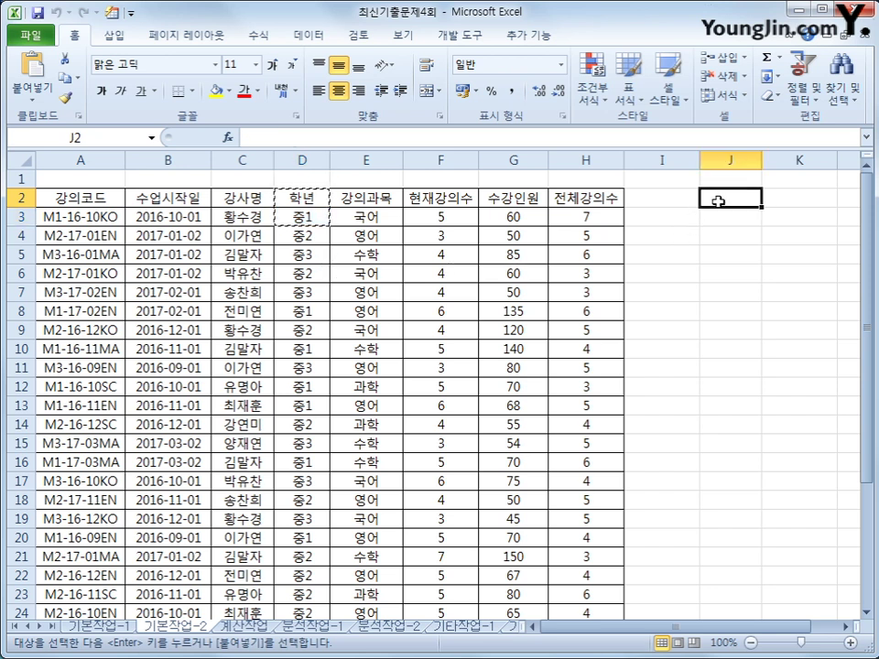
{"action": "key", "text": "ctrl+v"}
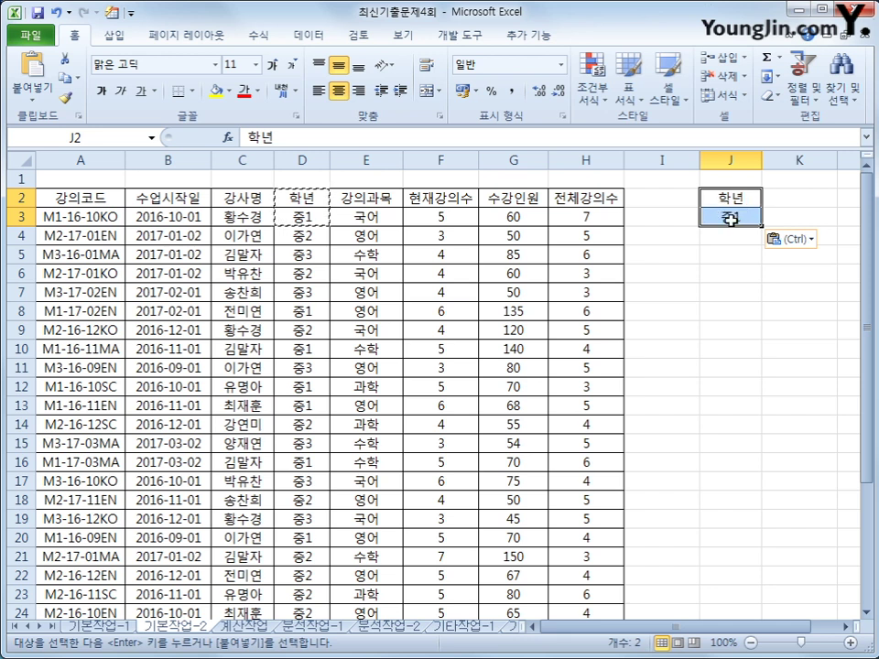
{"action": "left_click", "coordinate": [743, 200]}
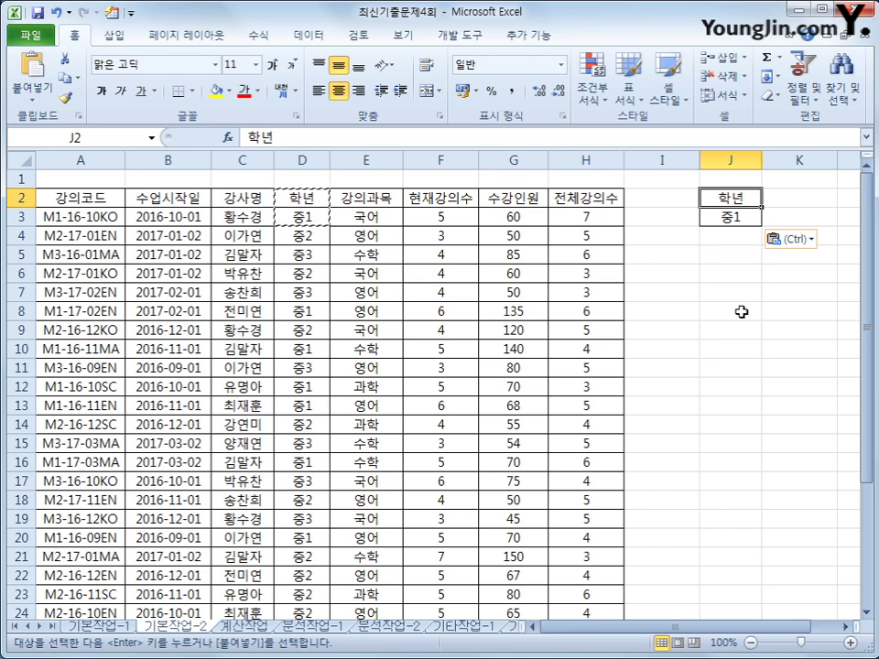
{"action": "left_click", "coordinate": [55, 12]}
Enter the criteria heading 조건 in cell J2
{"action": "left_click", "coordinate": [730, 199]}
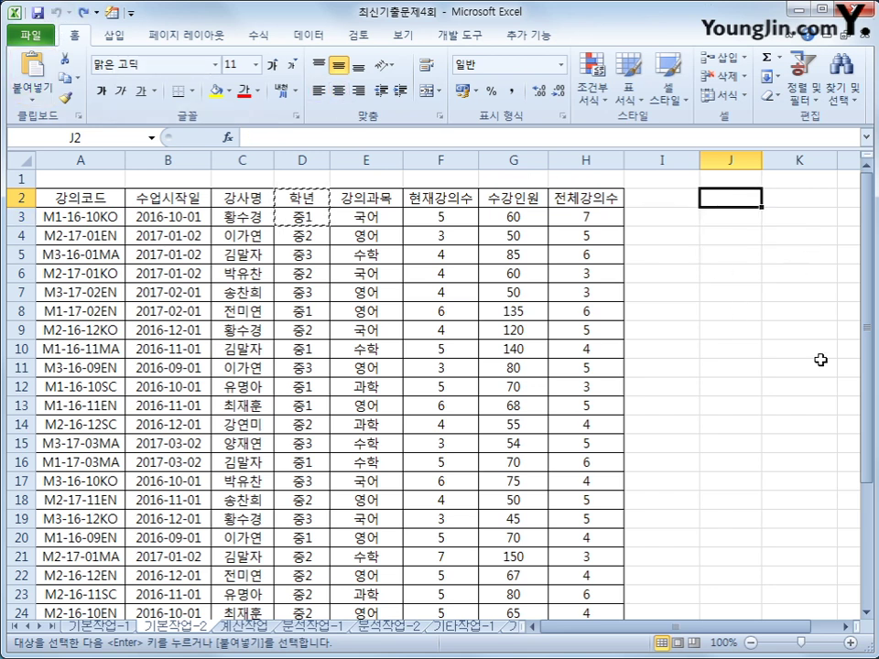
{"action": "type", "text": "wh"}
{"action": "key", "text": "BackSpace"}
{"action": "key", "text": "BackSpace"}
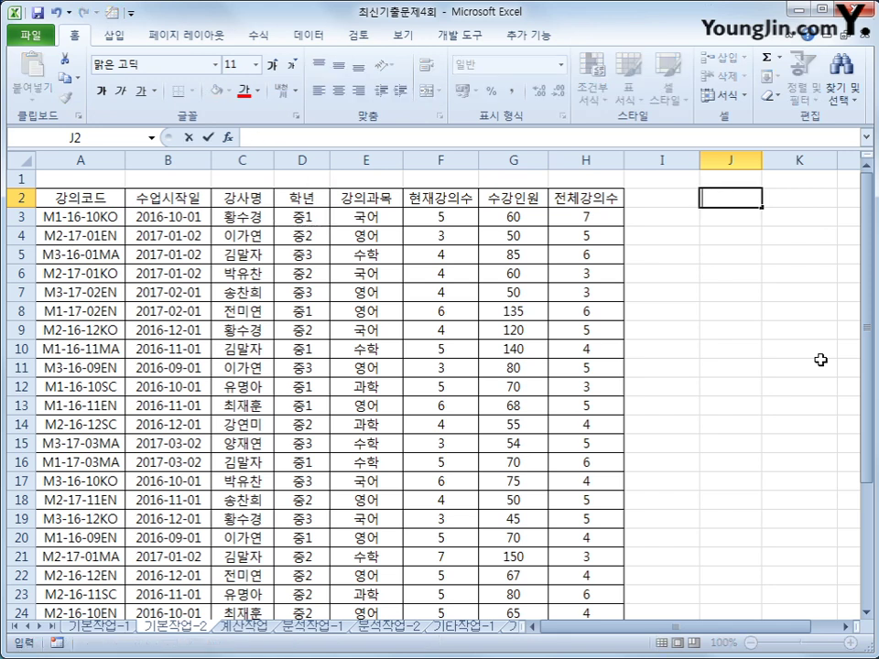
{"action": "type", "text": "조건"}
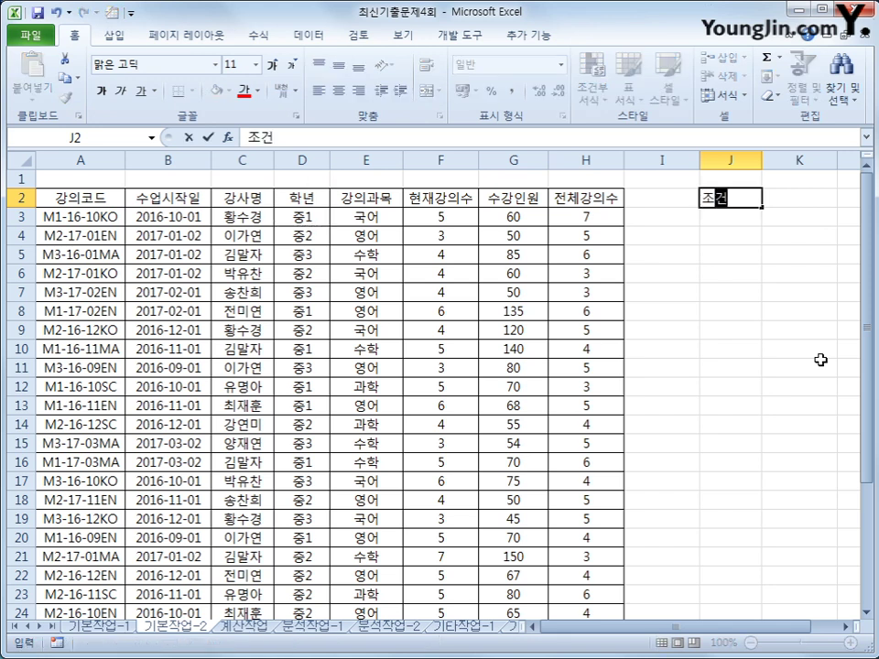
{"action": "key", "text": "Return"}
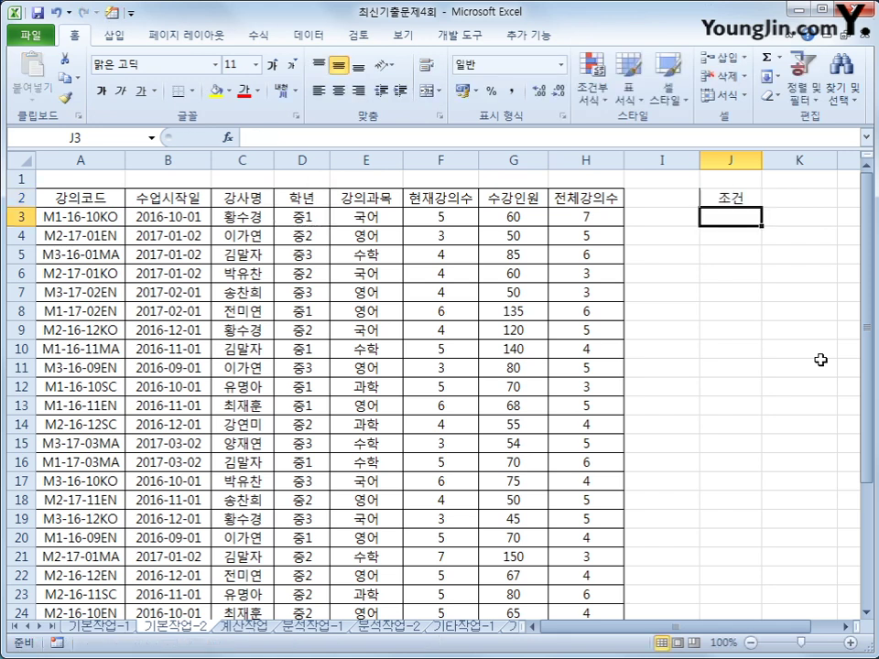
Start an AND formula in J3 with the column-locked condition $D3="중1" as its first argument
{"action": "type", "text": "="}
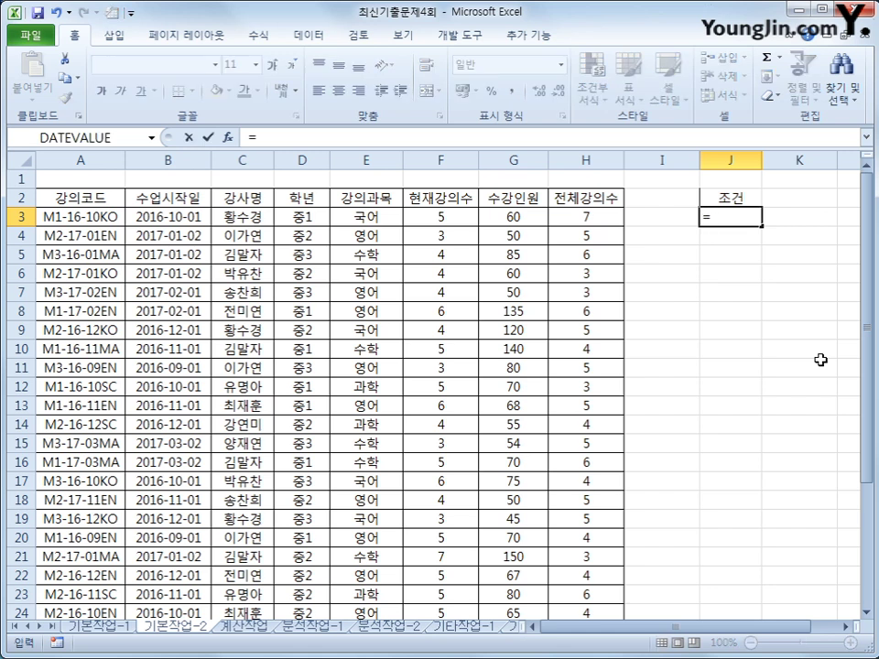
{"action": "type", "text": "무"}
{"action": "key", "text": "BackSpace"}
{"action": "key", "text": "BackSpace"}
{"action": "type", "text": "and("}
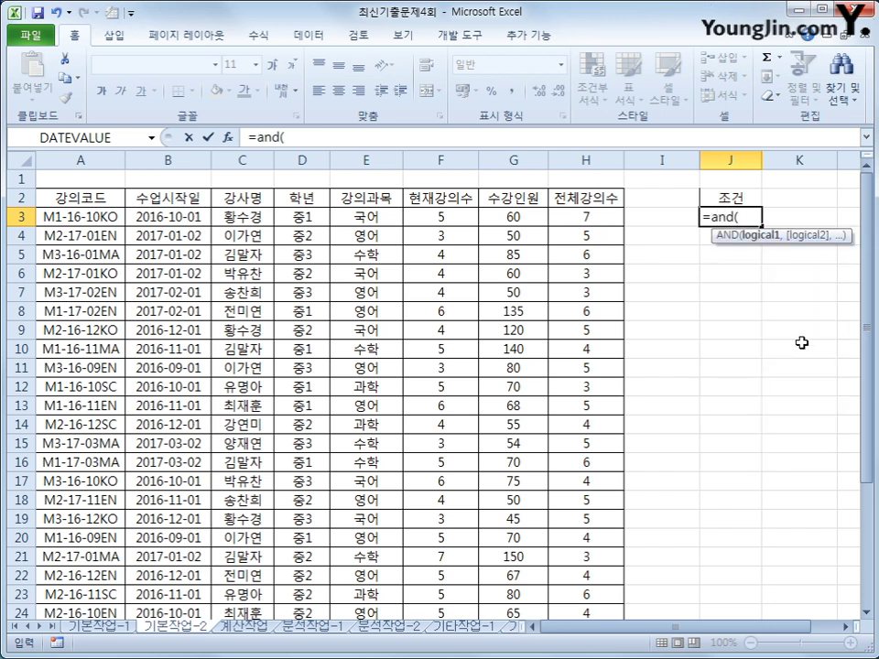
{"action": "left_click", "coordinate": [299, 218]}
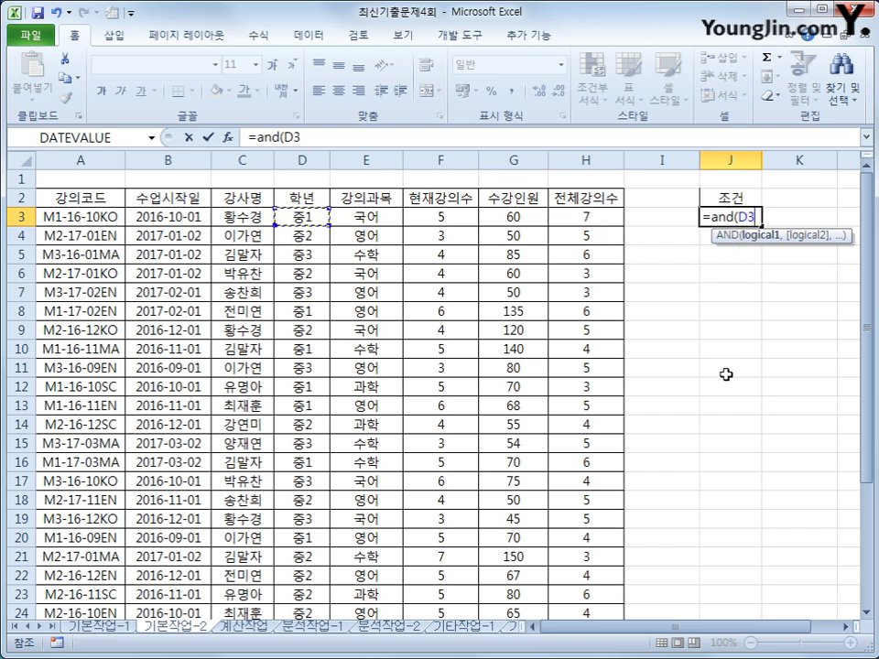
{"action": "key", "text": "F4"}
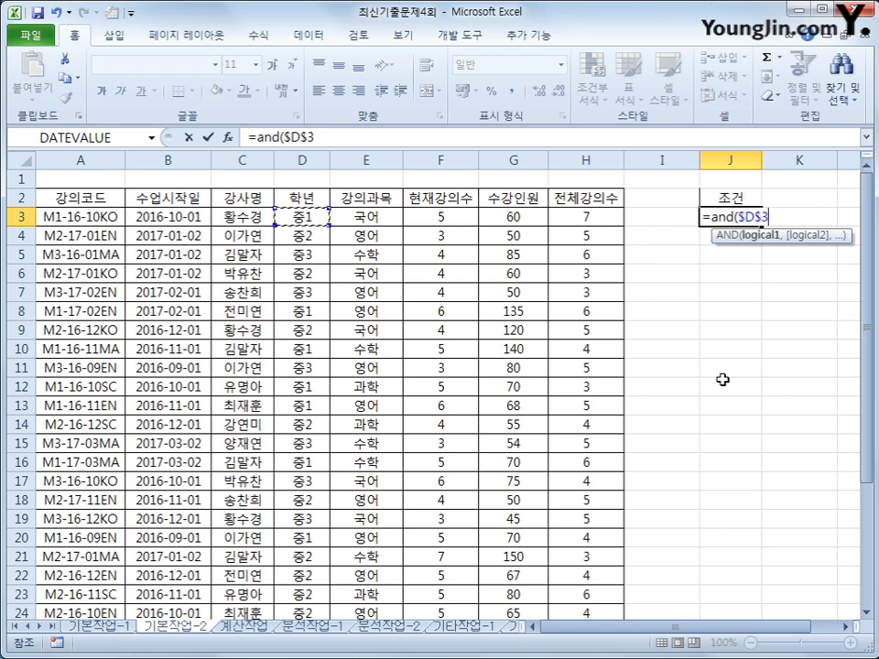
{"action": "key", "text": "F4"}
{"action": "key", "text": "F4"}
{"action": "type", "text": "="}
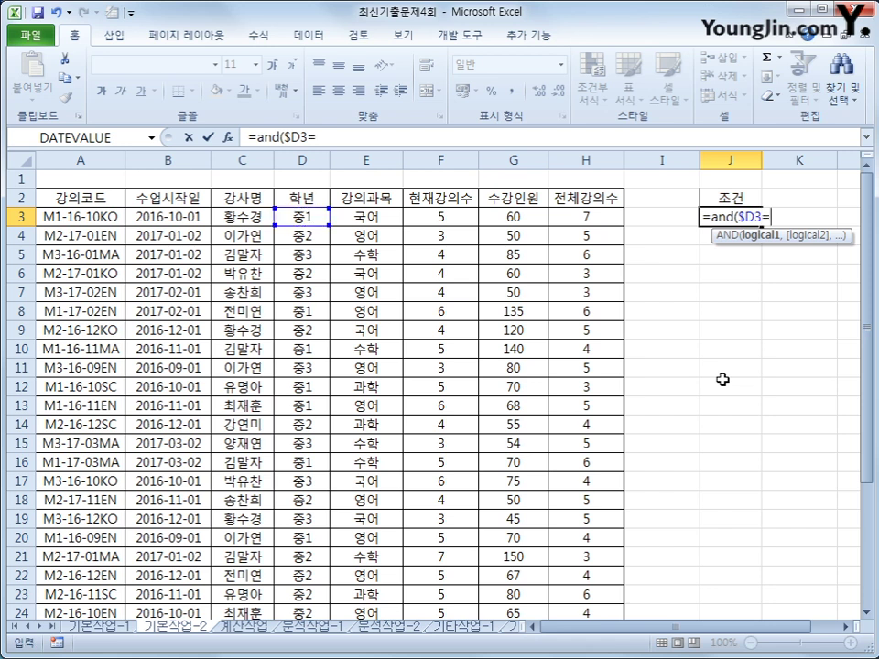
{"action": "type", "text": "\"중1\","}
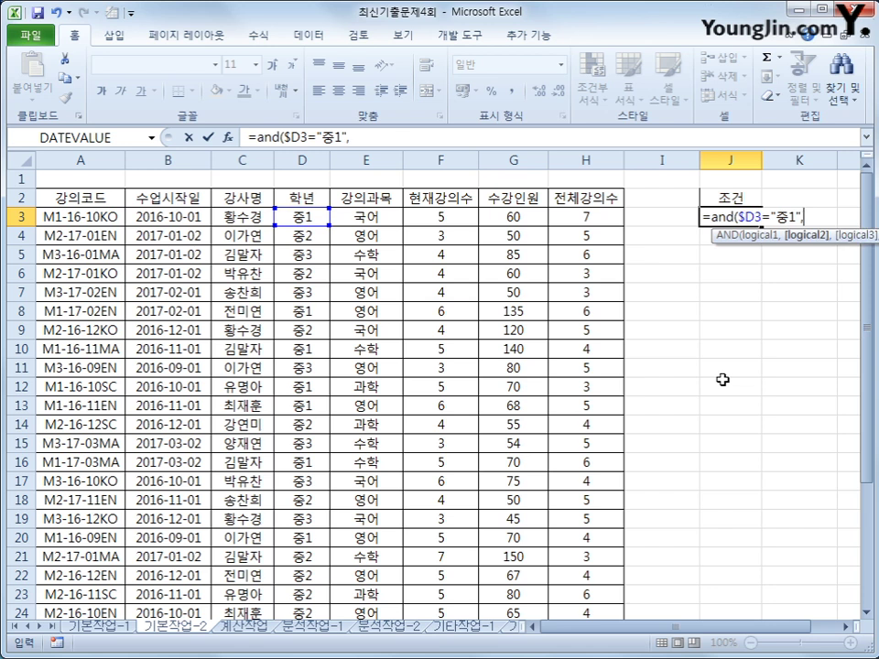
Add a second condition to the J3 formula requiring $F3 to be >= the result of a PERCENTILE function
{"action": "left_click", "coordinate": [464, 218]}
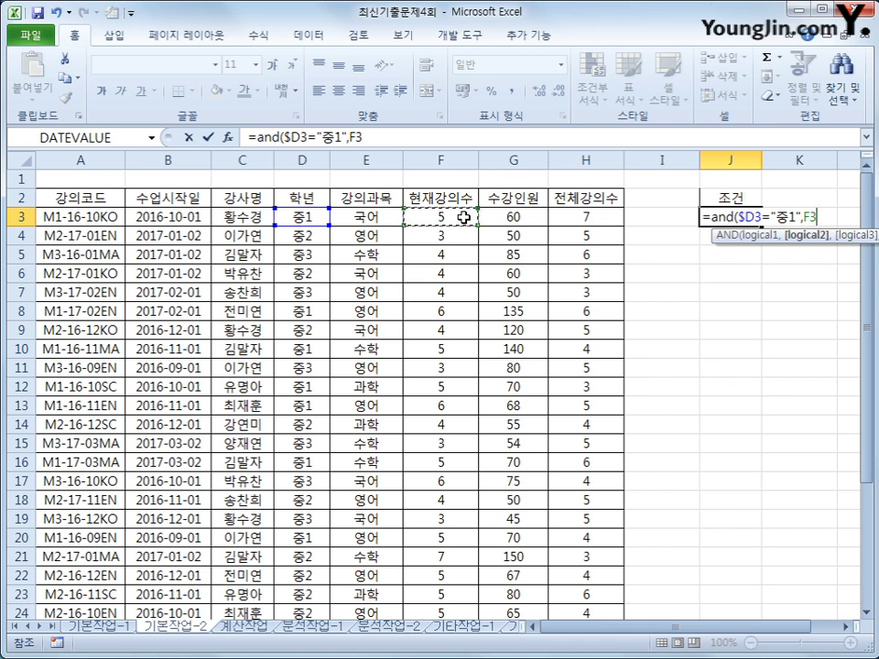
{"action": "key", "text": "F4"}
{"action": "key", "text": "F4"}
{"action": "key", "text": "F4"}
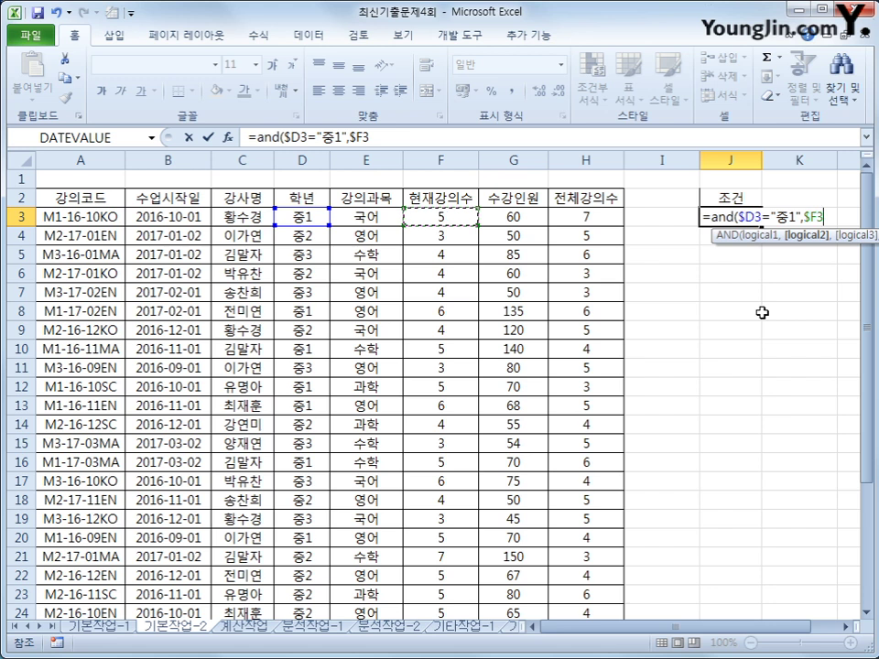
{"action": "type", "text": ">="}
{"action": "type", "text": "pr"}
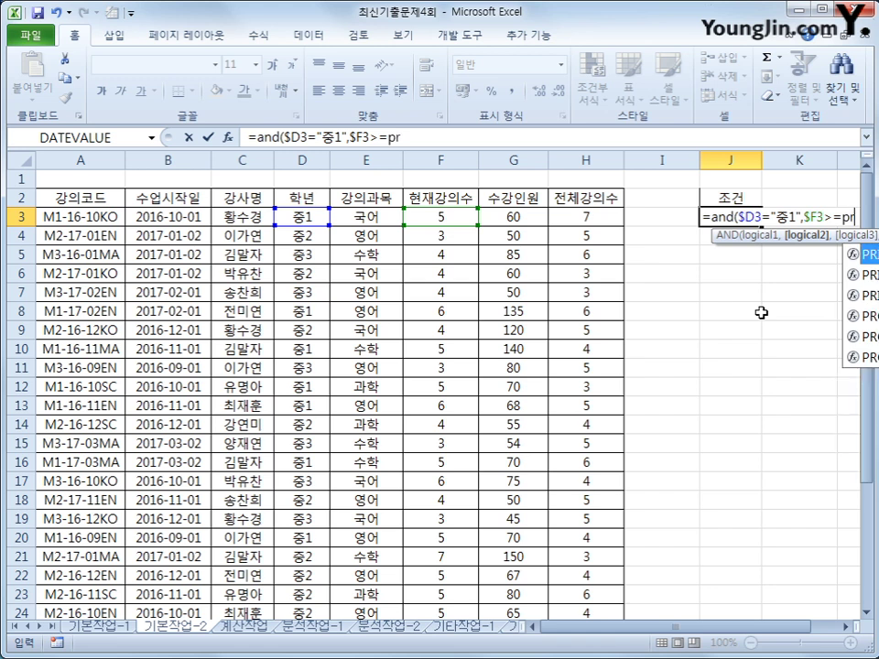
{"action": "type", "text": "e"}
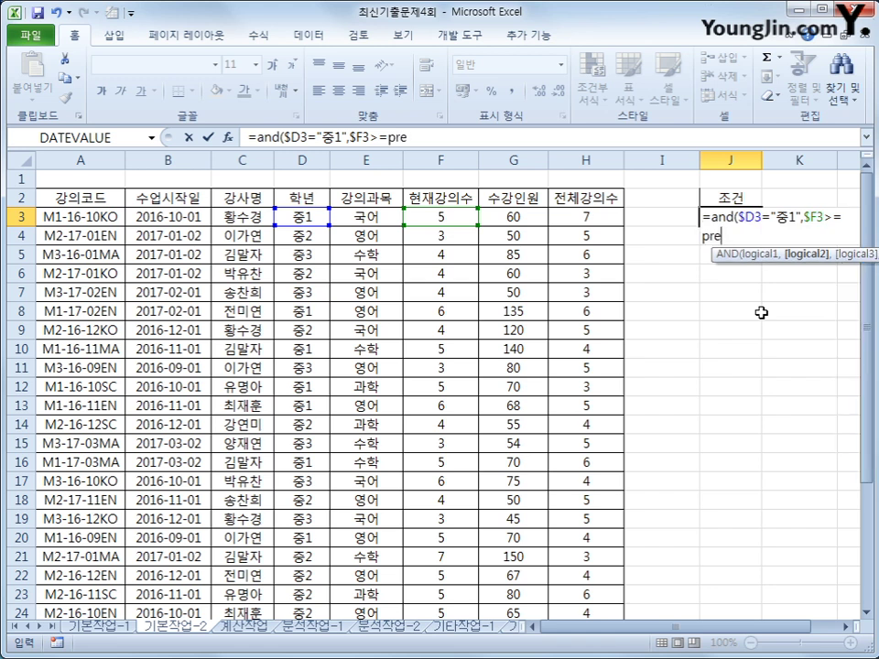
{"action": "key", "text": "BackSpace"}
{"action": "key", "text": "BackSpace"}
{"action": "type", "text": "er"}
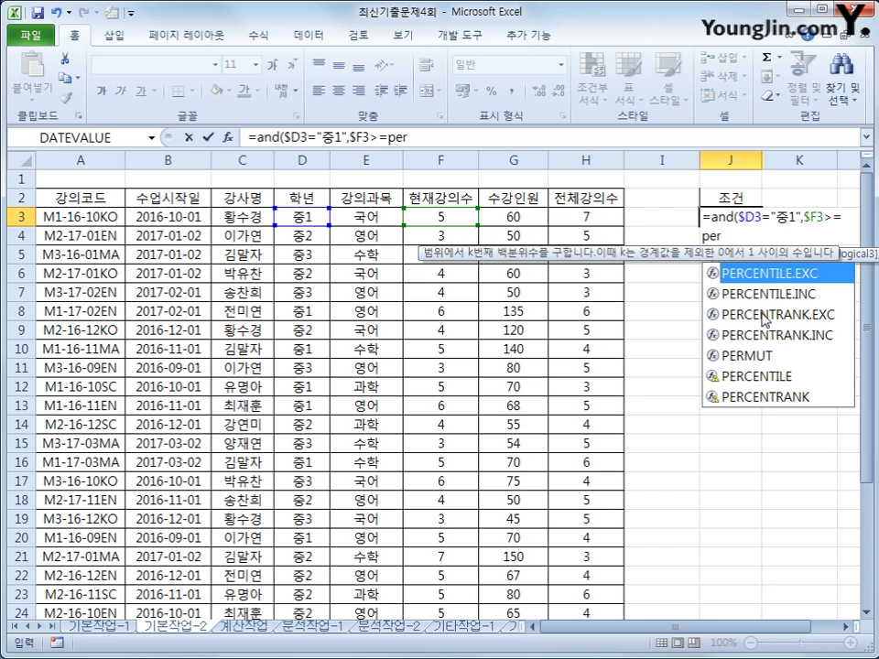
{"action": "type", "text": "cen"}
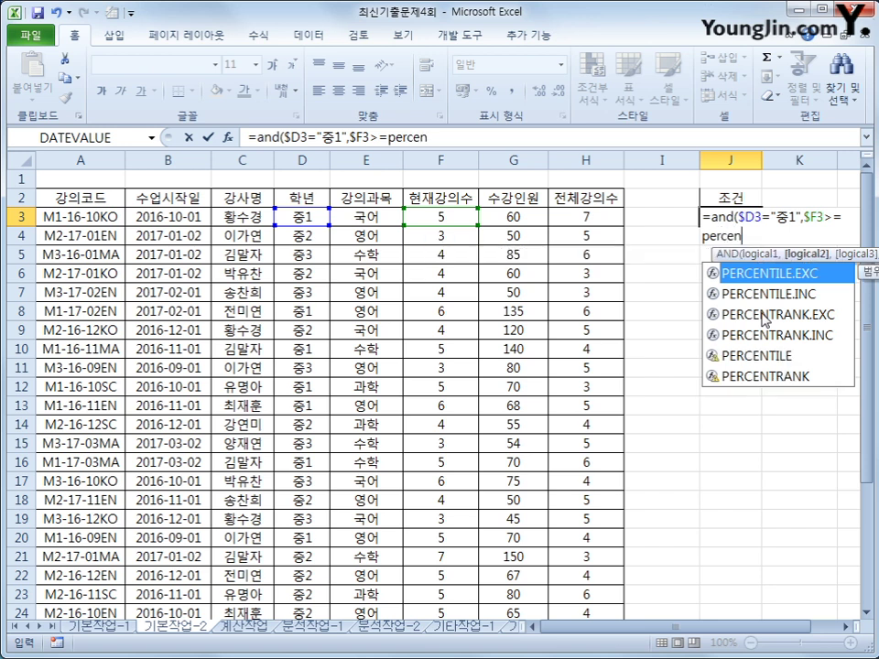
{"action": "type", "text": "tile"}
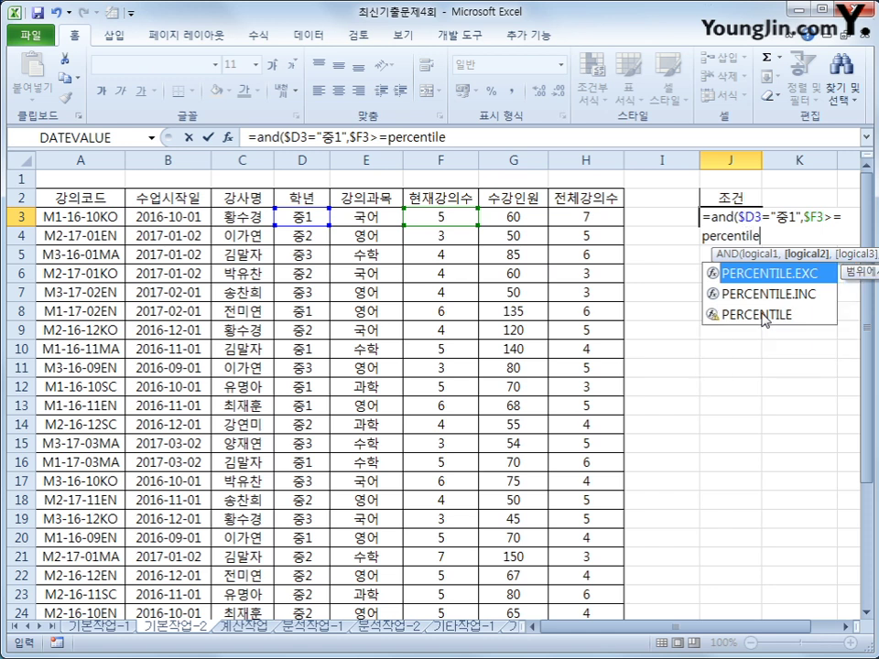
{"action": "type", "text": "("}
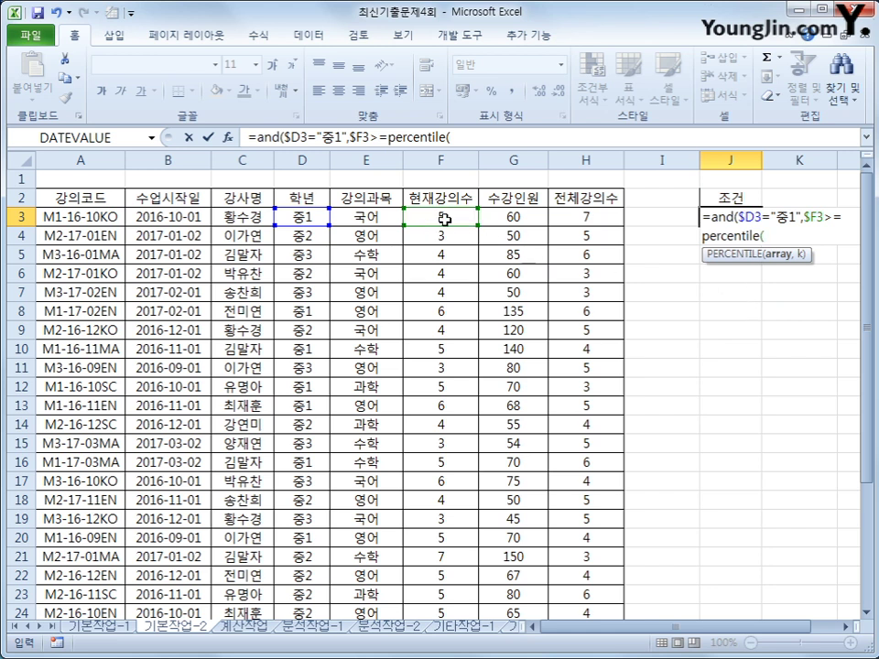
Give PERCENTILE the absolute range $F$3:$F$32 and 90%, close both functions, and enter the formula in J3
{"action": "left_click_drag", "start_coordinate": [445, 219], "coordinate": [446, 578]}
{"action": "key", "text": "F4"}
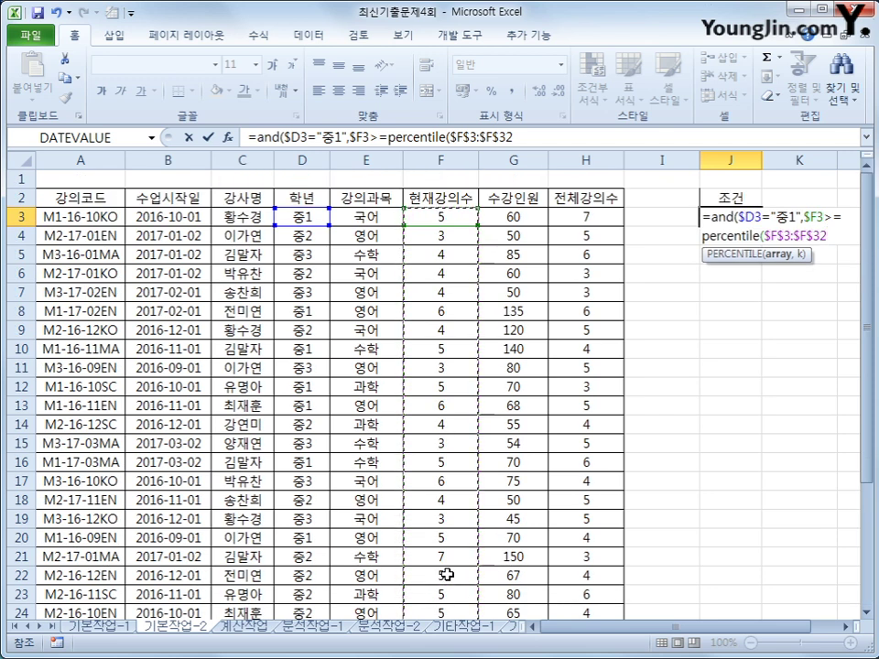
{"action": "type", "text": ","}
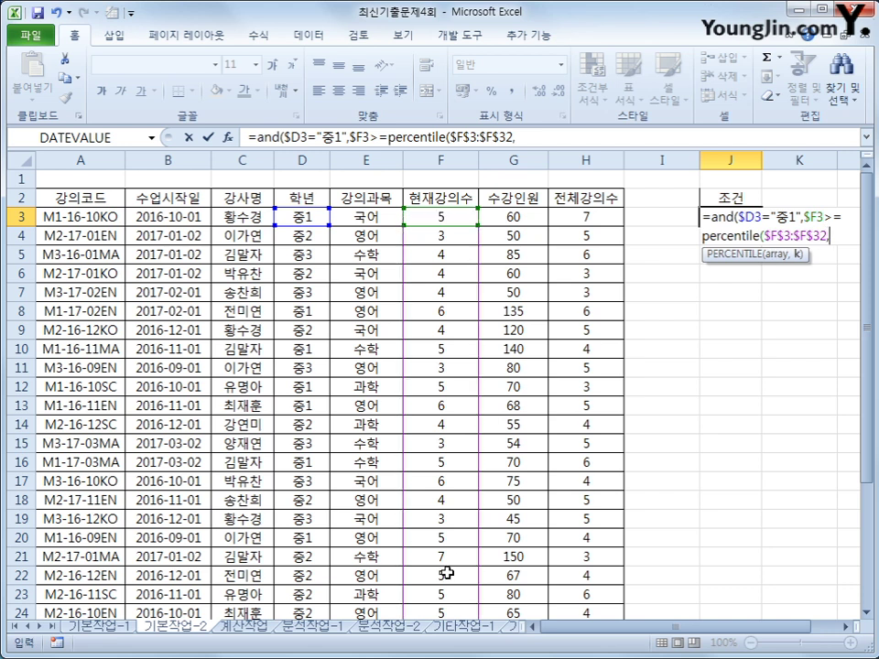
{"action": "type", "text": "90%"}
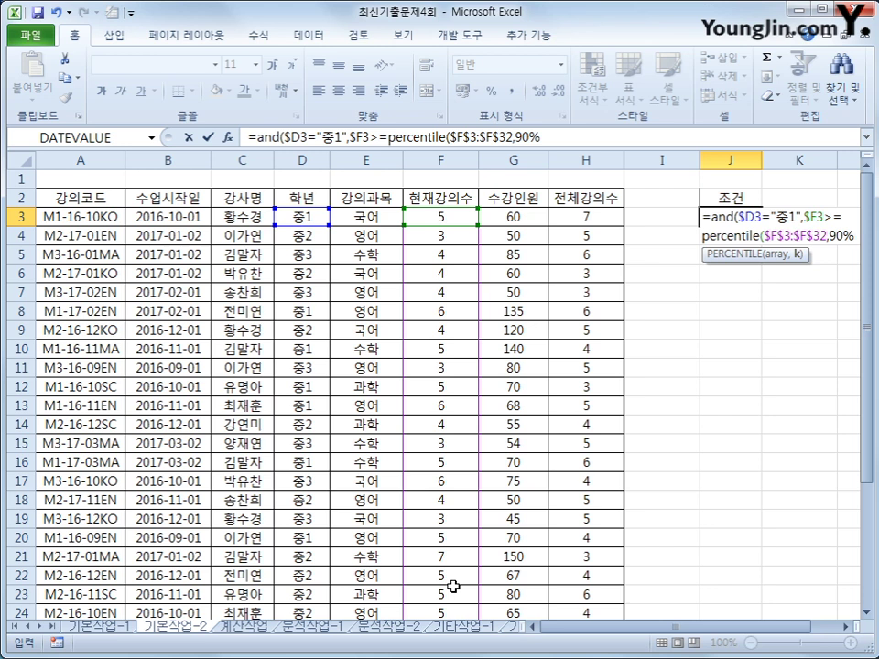
{"action": "type", "text": ")"}
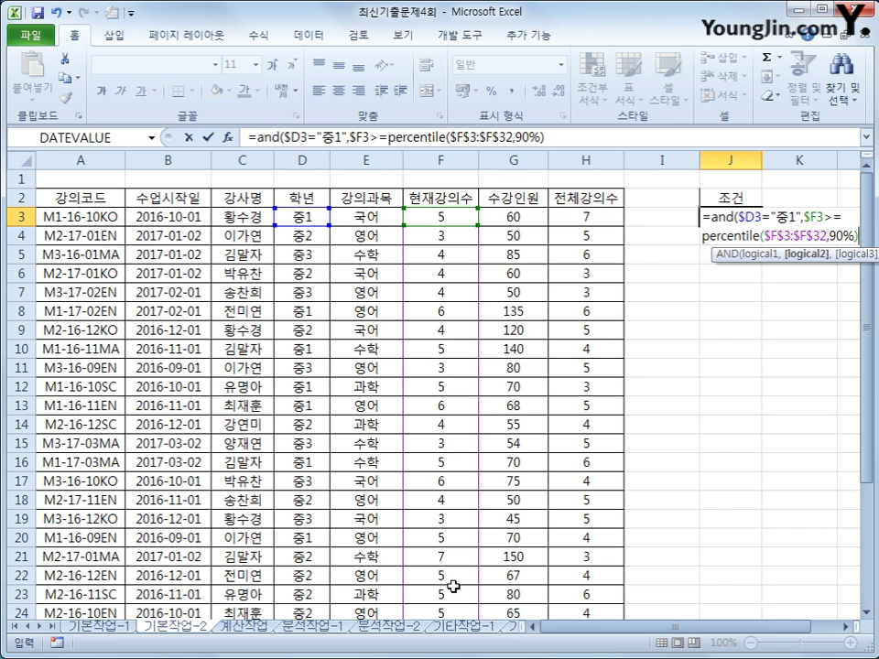
{"action": "type", "text": ")"}
{"action": "key", "text": "Return"}
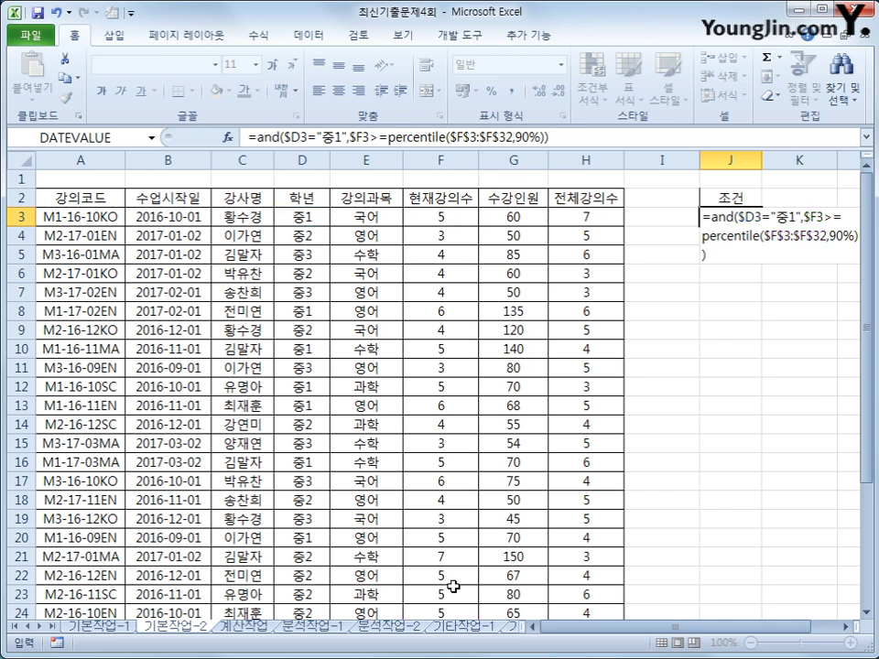
{"action": "key", "text": "Return"}
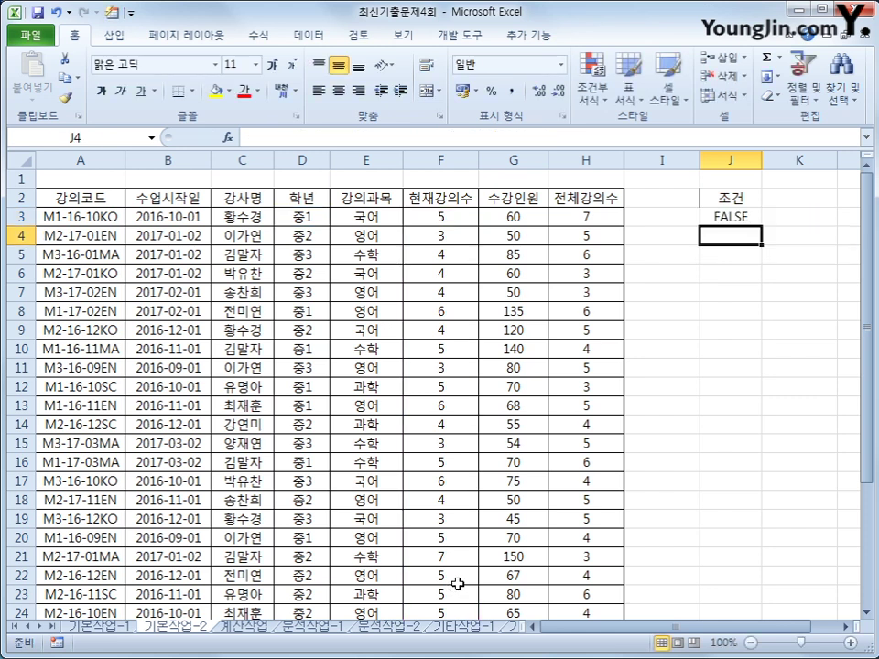
{"action": "left_click", "coordinate": [736, 217]}
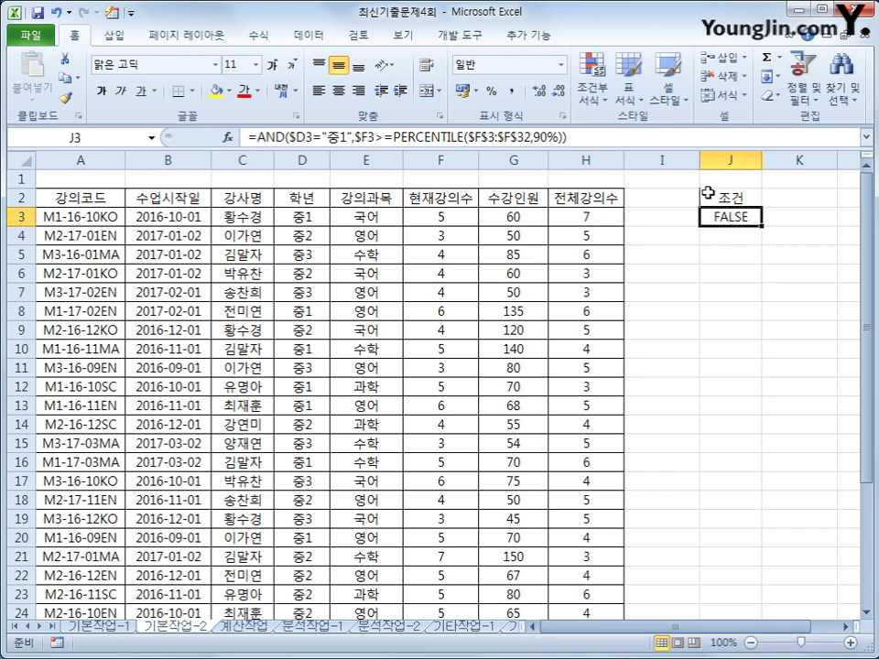
{"action": "left_click", "coordinate": [736, 196]}
{"action": "left_click_drag", "start_coordinate": [735, 196], "coordinate": [738, 218]}
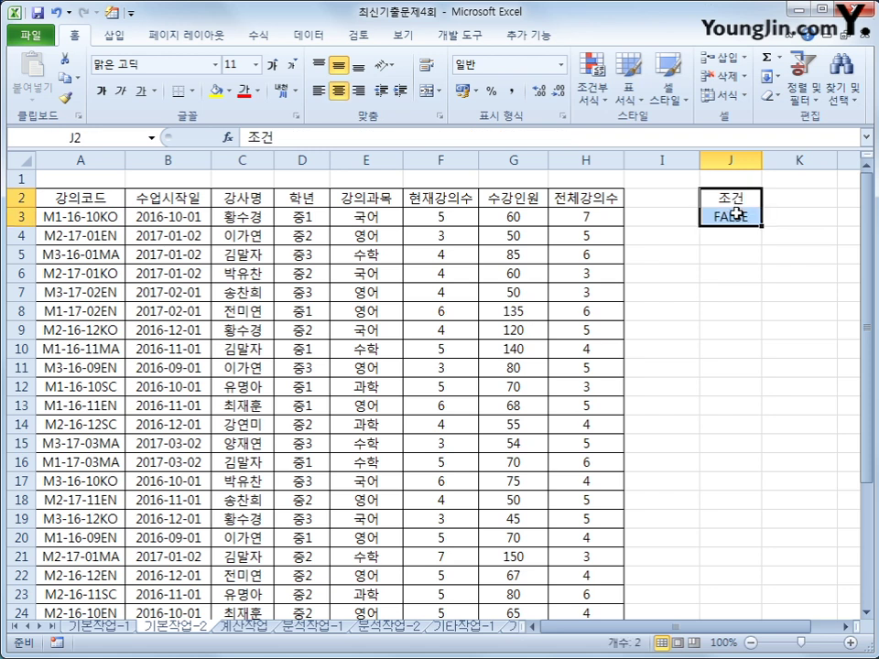
{"action": "left_click", "coordinate": [737, 203]}
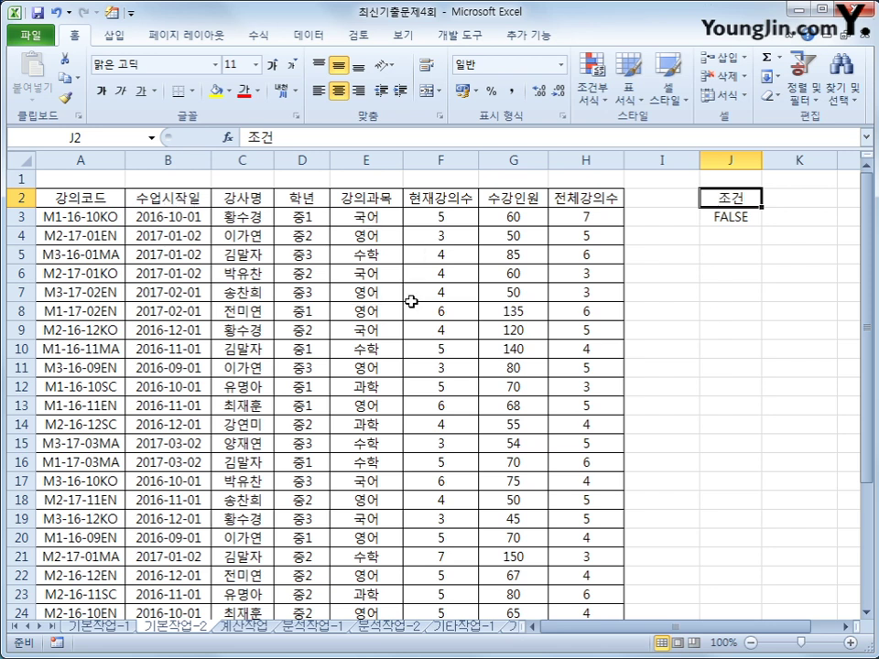
Copy the headings 강의코드, 수업시작일, 강사명 and 강의과목 from row 2 to the output area starting at J5
{"action": "left_click_drag", "start_coordinate": [118, 202], "coordinate": [241, 199]}
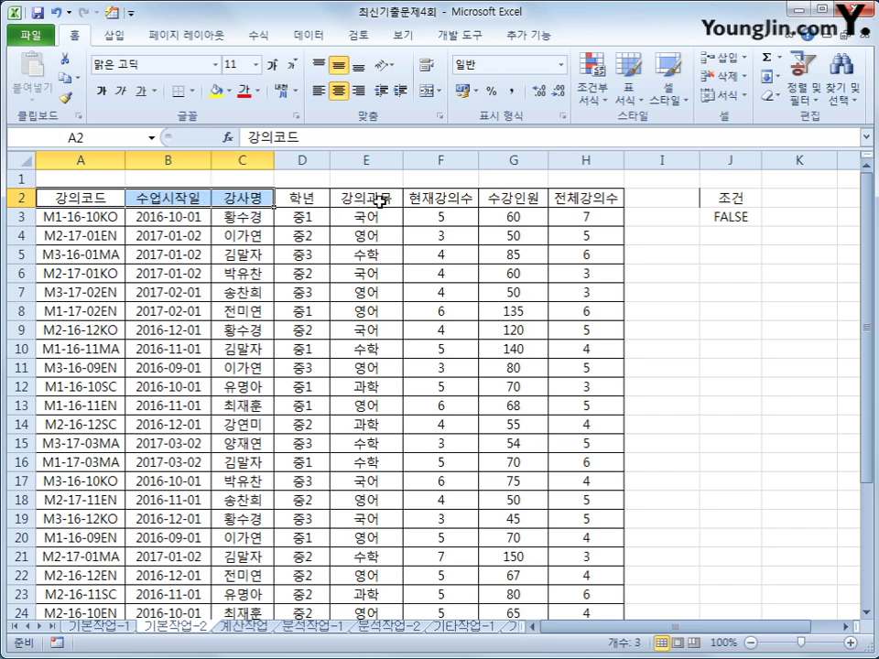
{"action": "left_click", "coordinate": [378, 199], "text": "ctrl"}
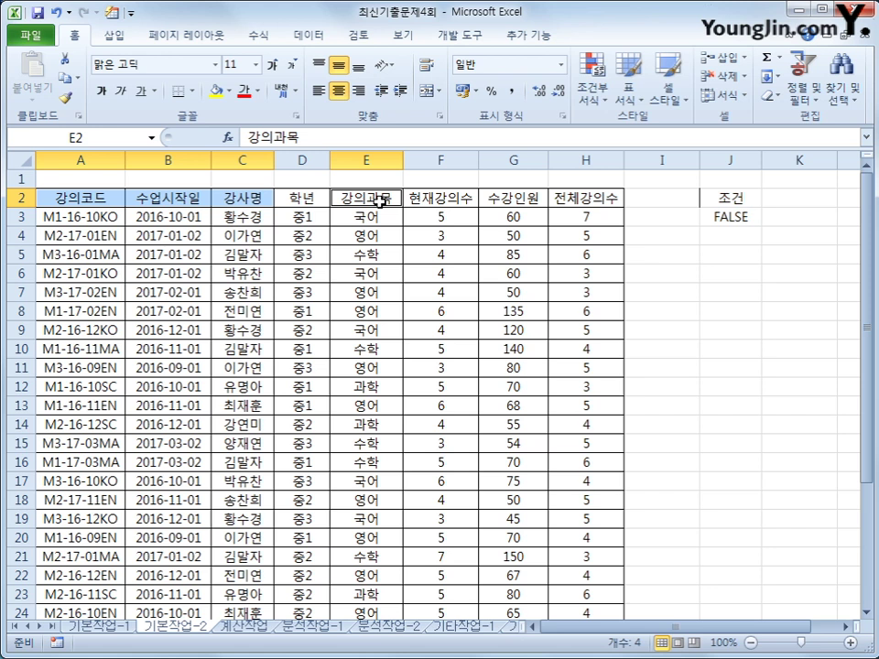
{"action": "key", "text": "ctrl+c"}
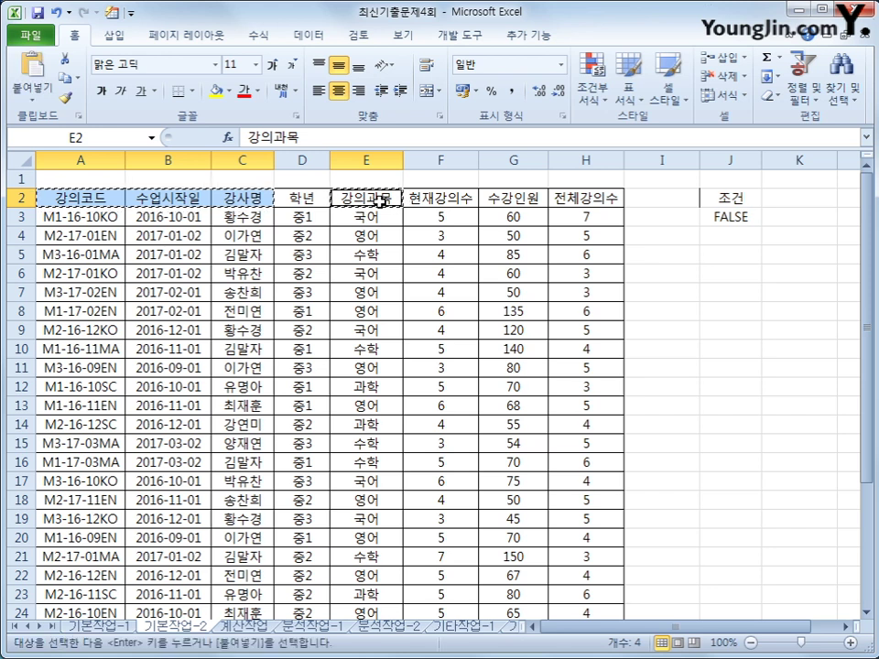
{"action": "left_click", "coordinate": [725, 259]}
{"action": "key", "text": "ctrl+v"}
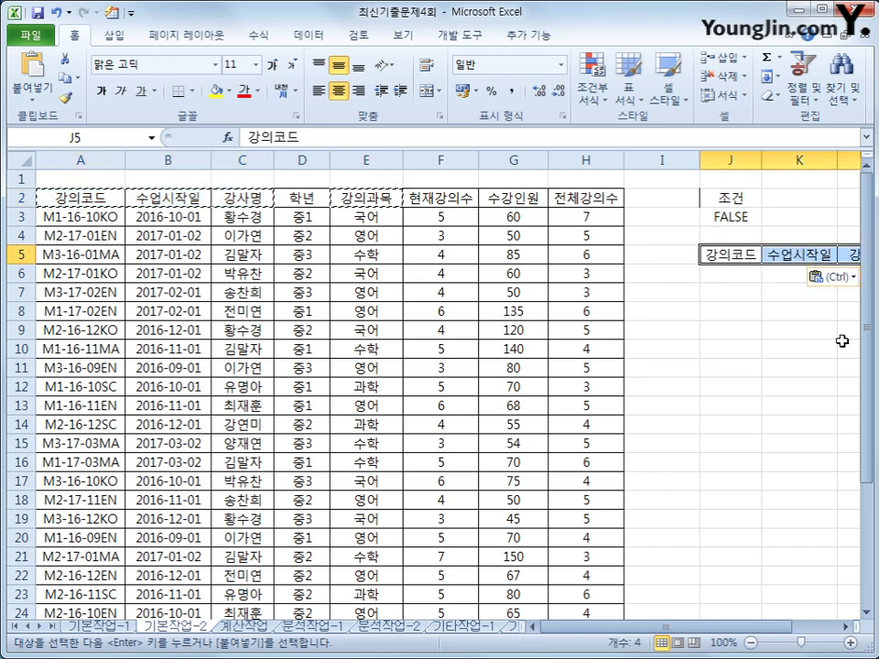
Set up an advanced filter on the table with list range $A$2:$H$32 and criteria range $J$2:$J$3
{"action": "left_click_drag", "start_coordinate": [756, 628], "coordinate": [803, 628]}
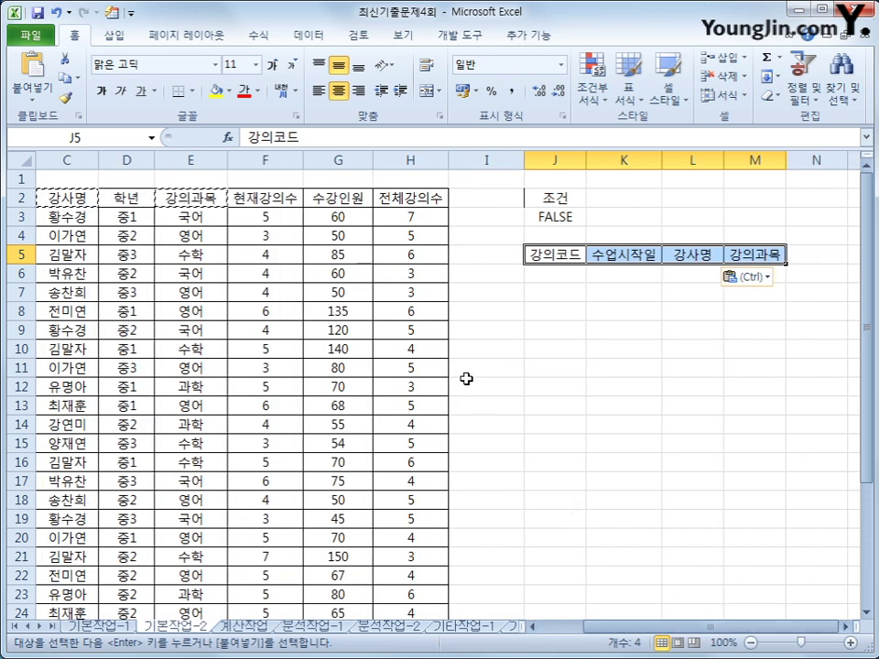
{"action": "left_click", "coordinate": [284, 309]}
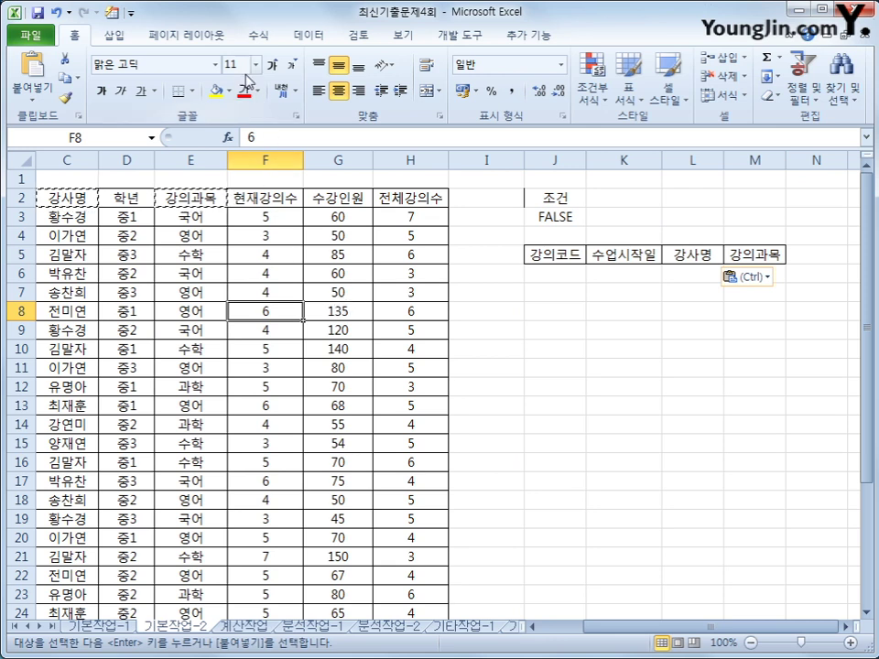
{"action": "left_click", "coordinate": [302, 39]}
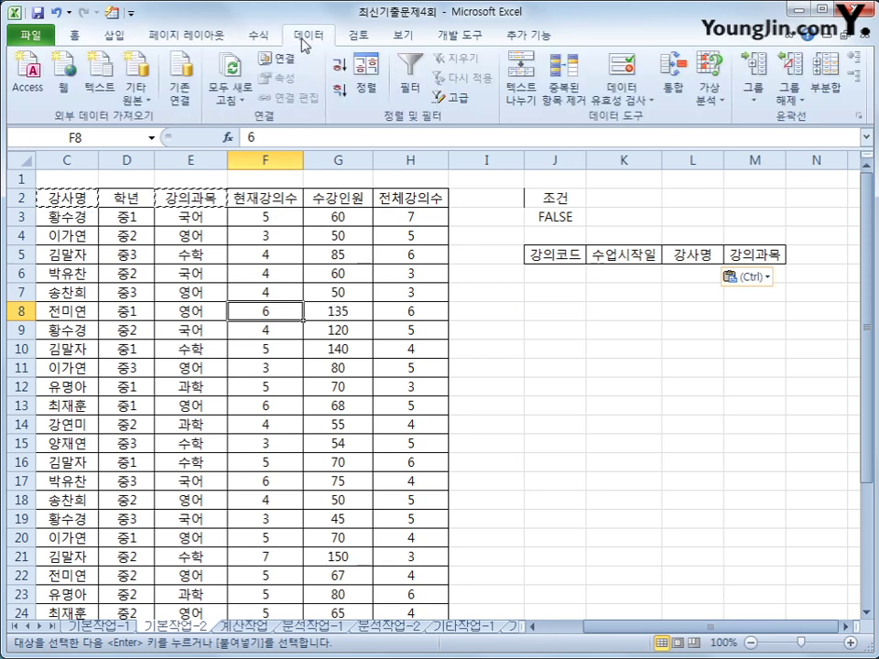
{"action": "left_click", "coordinate": [453, 97]}
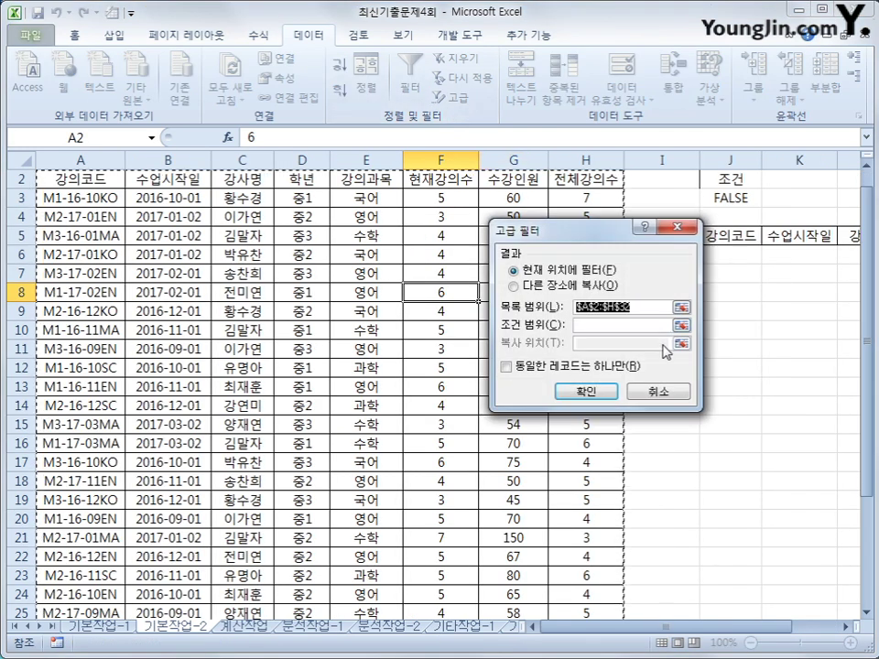
{"action": "left_click", "coordinate": [632, 325]}
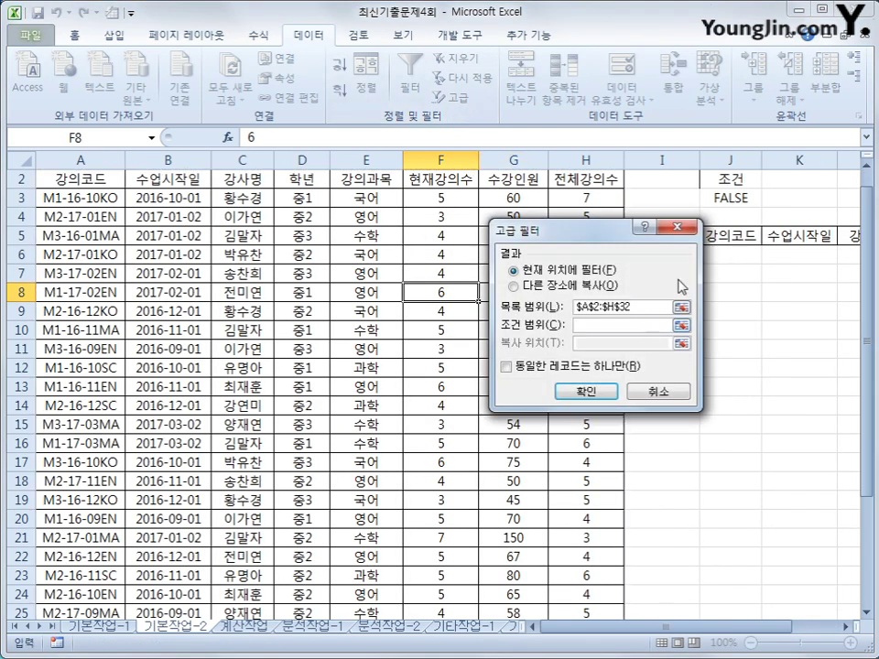
{"action": "left_click_drag", "start_coordinate": [730, 183], "coordinate": [730, 199]}
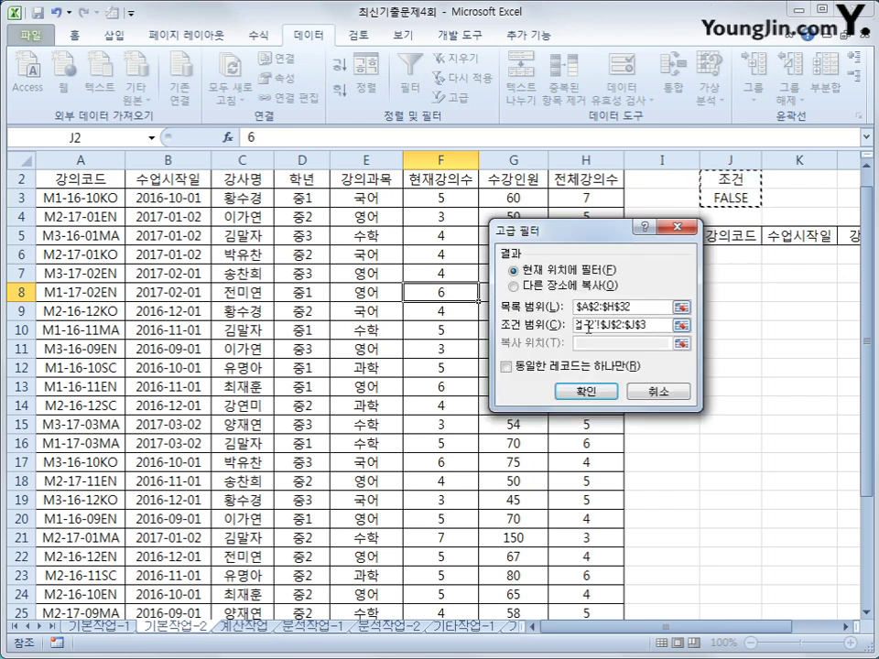
Run the advanced filter with results copied to another location, $J$5:$M$5, and autofit the width of column J
{"action": "left_click", "coordinate": [544, 287]}
{"action": "left_click", "coordinate": [605, 343]}
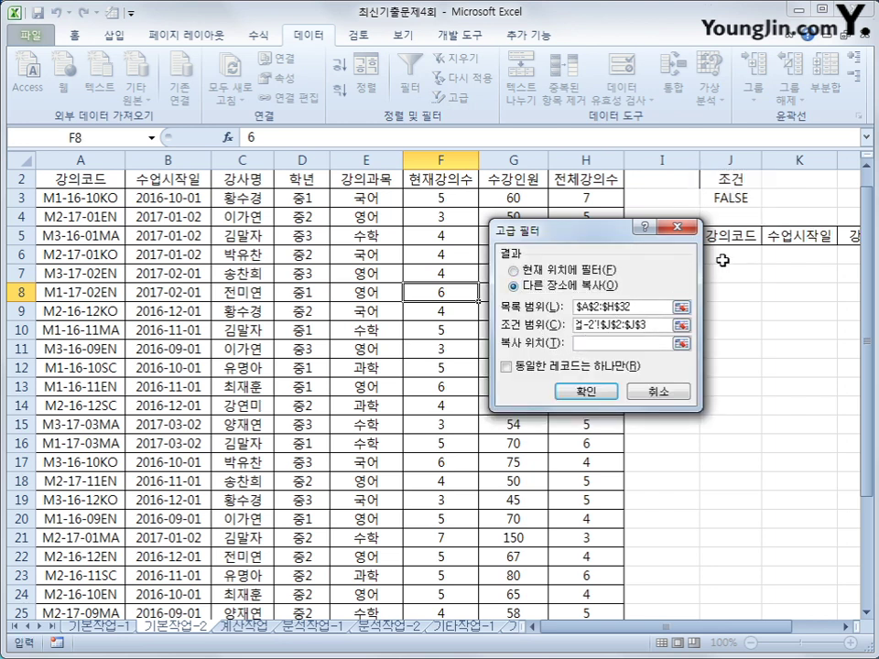
{"action": "left_click", "coordinate": [725, 235]}
{"action": "left_click_drag", "start_coordinate": [724, 235], "coordinate": [778, 238]}
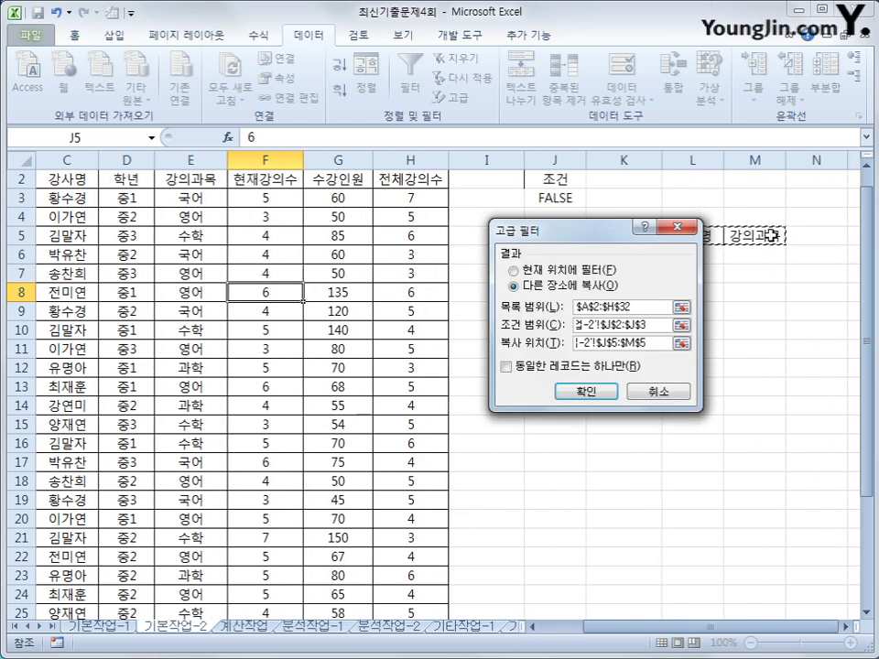
{"action": "left_click", "coordinate": [600, 391]}
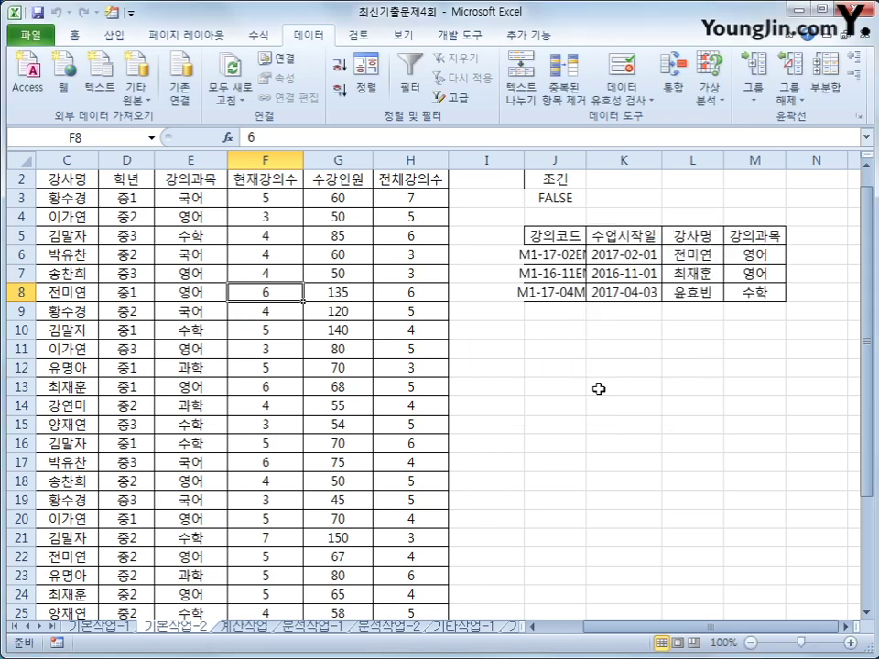
{"action": "double_click", "coordinate": [587, 160]}
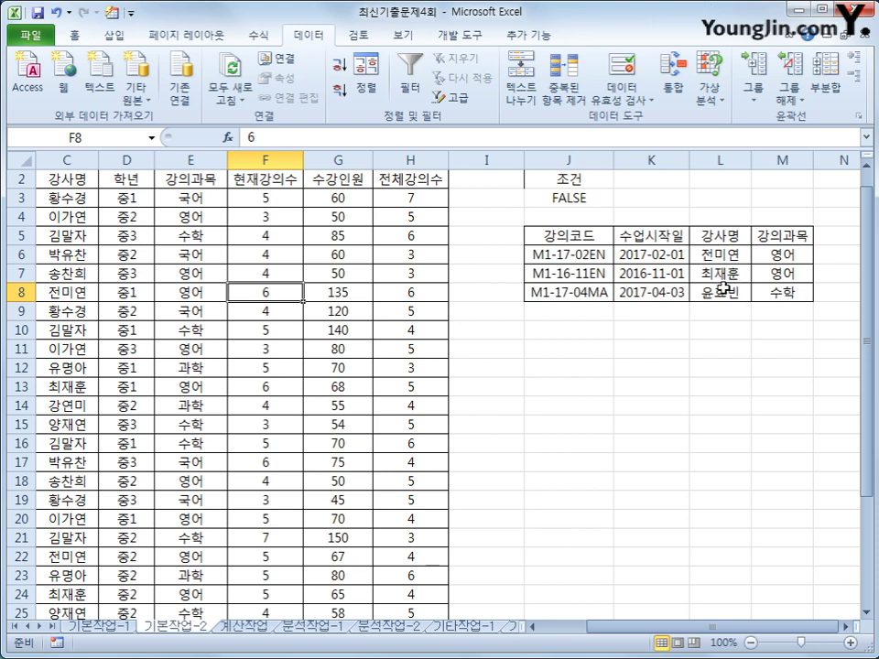
Create a new conditional formatting rule of the formula type for the data range A3:H32
{"action": "left_click_drag", "start_coordinate": [668, 632], "coordinate": [613, 632]}
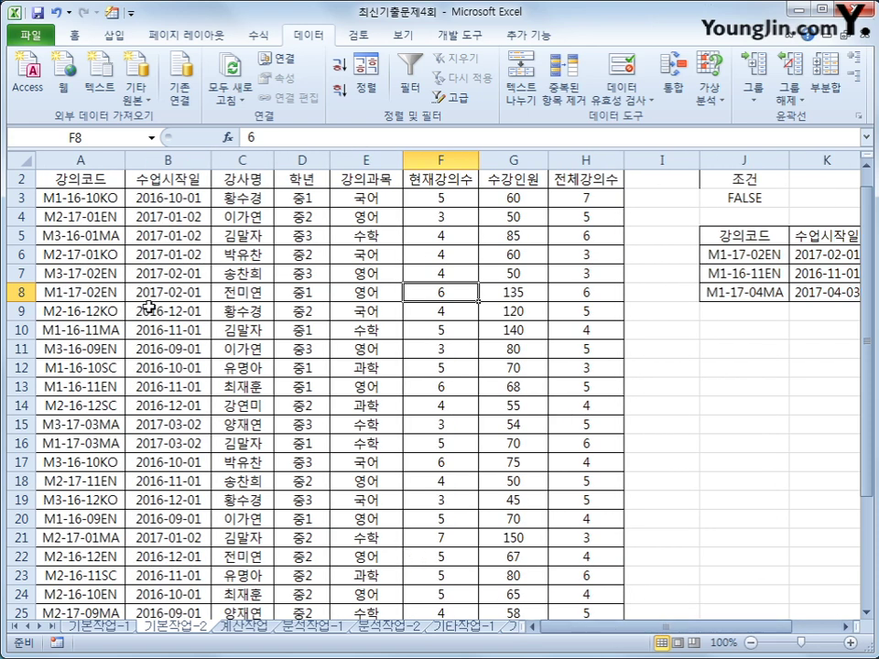
{"action": "left_click", "coordinate": [84, 198]}
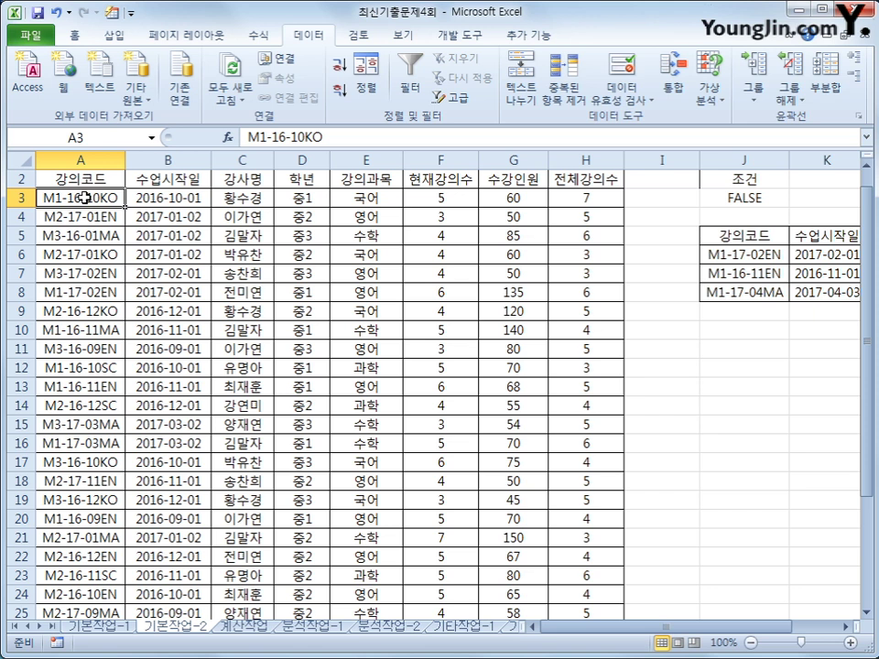
{"action": "left_click_drag", "start_coordinate": [84, 198], "coordinate": [579, 576]}
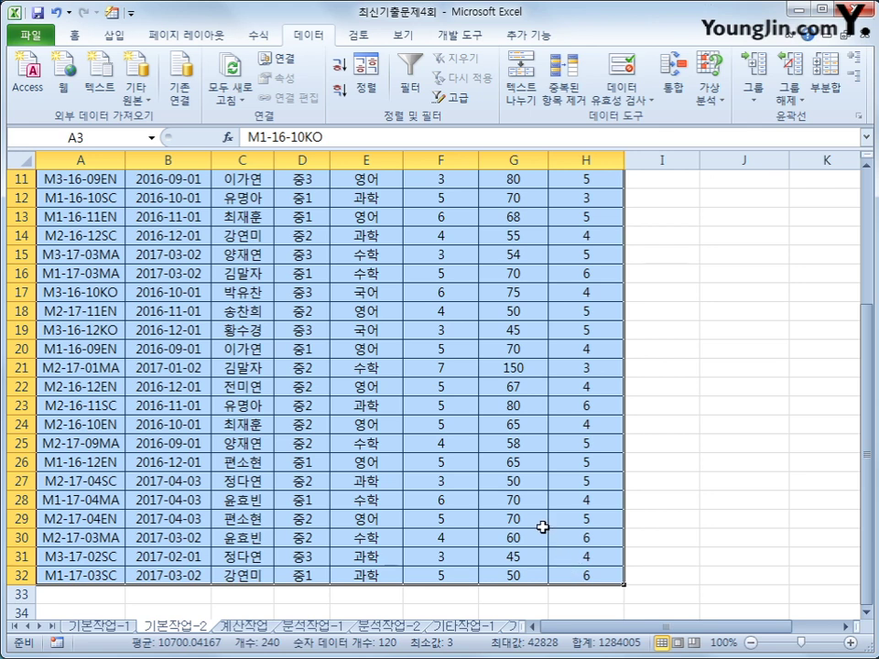
{"action": "left_click", "coordinate": [72, 35]}
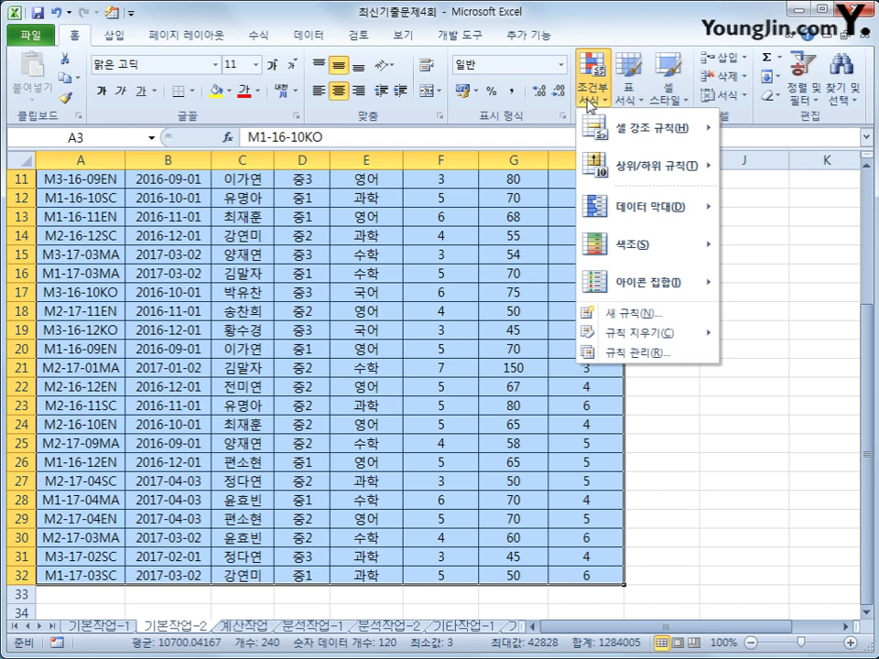
{"action": "left_click", "coordinate": [655, 314]}
{"action": "left_click", "coordinate": [403, 281]}
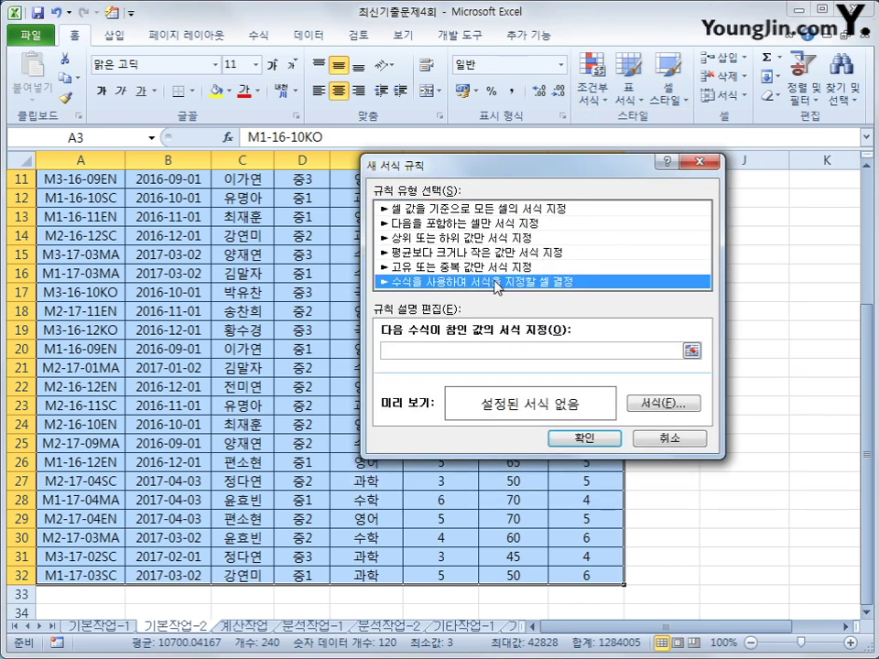
{"action": "left_click", "coordinate": [491, 351]}
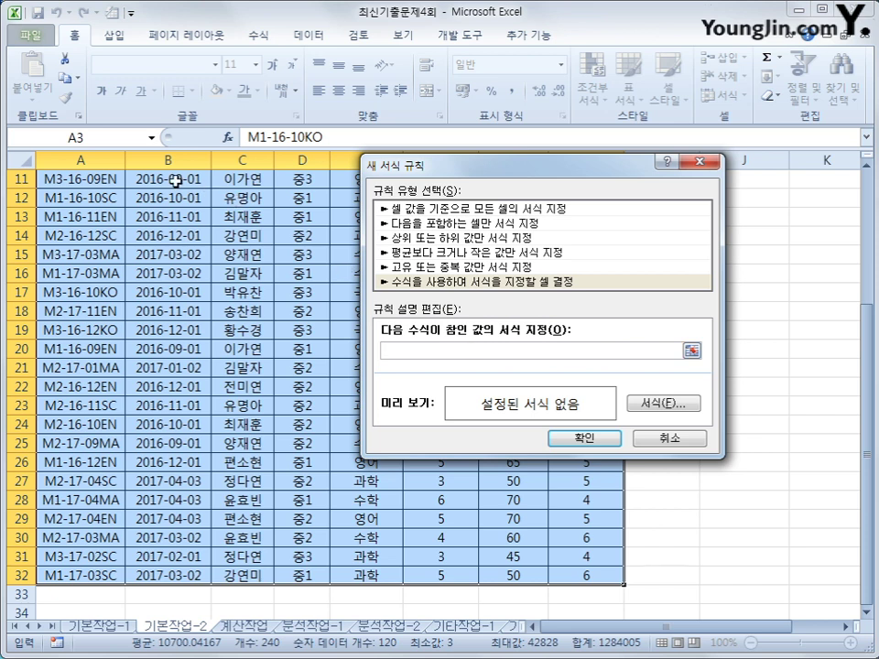
{"action": "scroll", "coordinate": [874, 385], "scroll_direction": "up", "scroll_amount": 4}
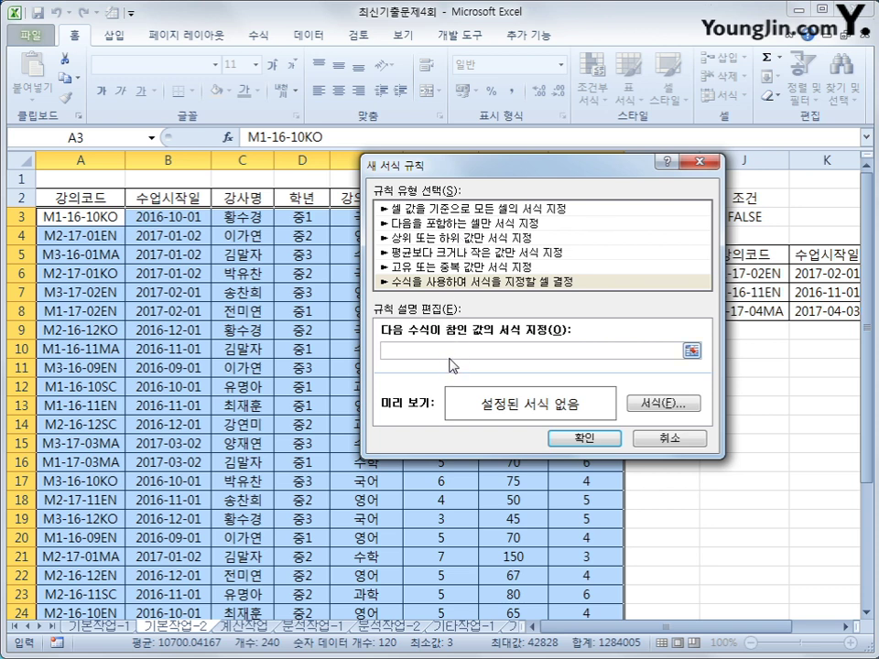
Begin the rule formula with =value("20"&mid($A3,4,2, keeping only the column of A3 absolute
{"action": "type", "text": "="}
{"action": "type", "text": "M"}
{"action": "type", "text": "alue("}
{"action": "type", "text": "\"20"}
{"action": "type", "text": "\""}
{"action": "type", "text": "&"}
{"action": "type", "text": "mid("}
{"action": "left_click", "coordinate": [80, 213]}
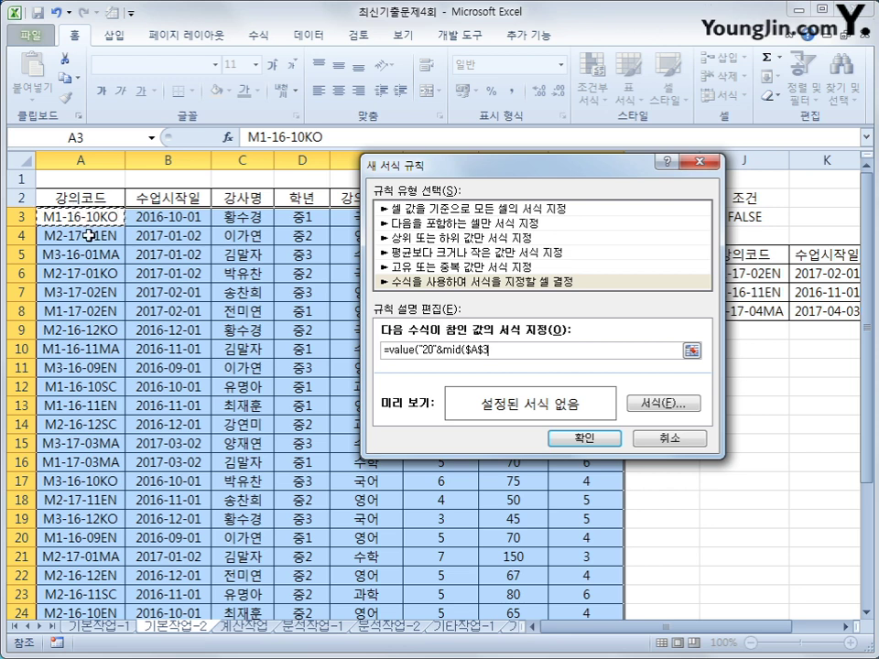
{"action": "key", "text": "F4"}
{"action": "key", "text": "F4"}
{"action": "type", "text": ",4,2"}
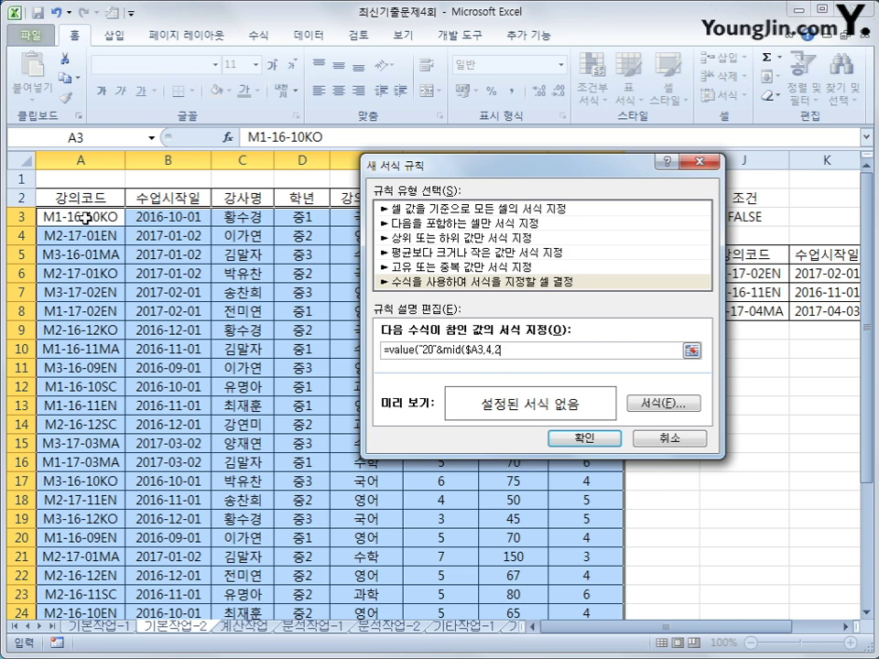
Close both functions and complete the rule formula with <>year($B3), keeping only the column of B3 absolute
{"action": "type", "text": "))<>year("}
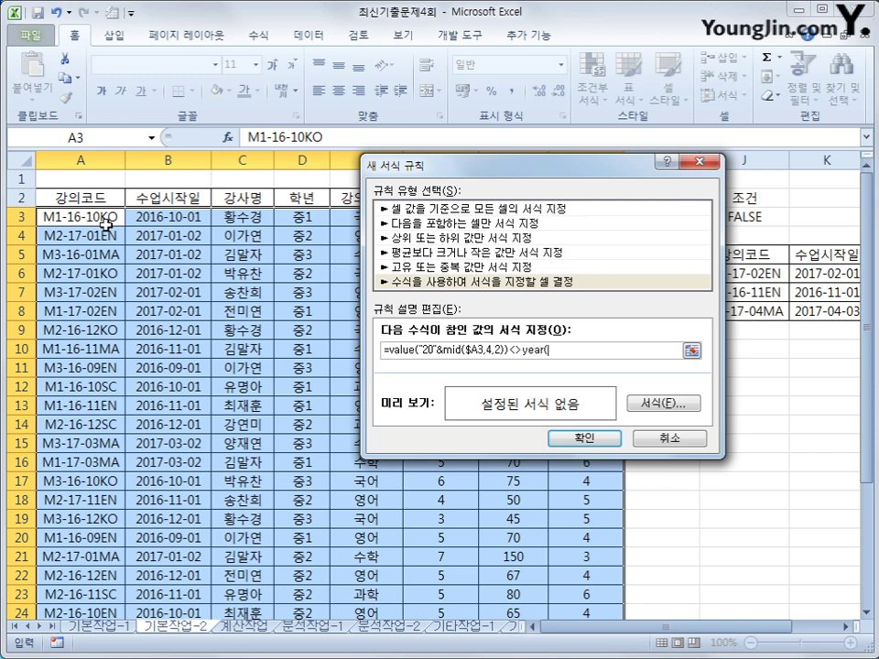
{"action": "left_click", "coordinate": [197, 217]}
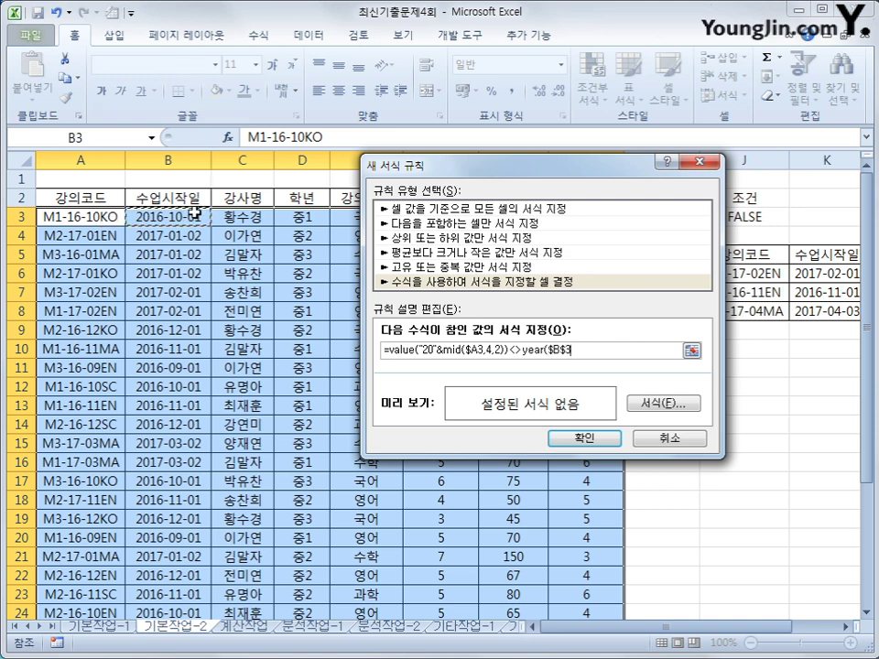
{"action": "key", "text": "F4"}
{"action": "key", "text": "F4"}
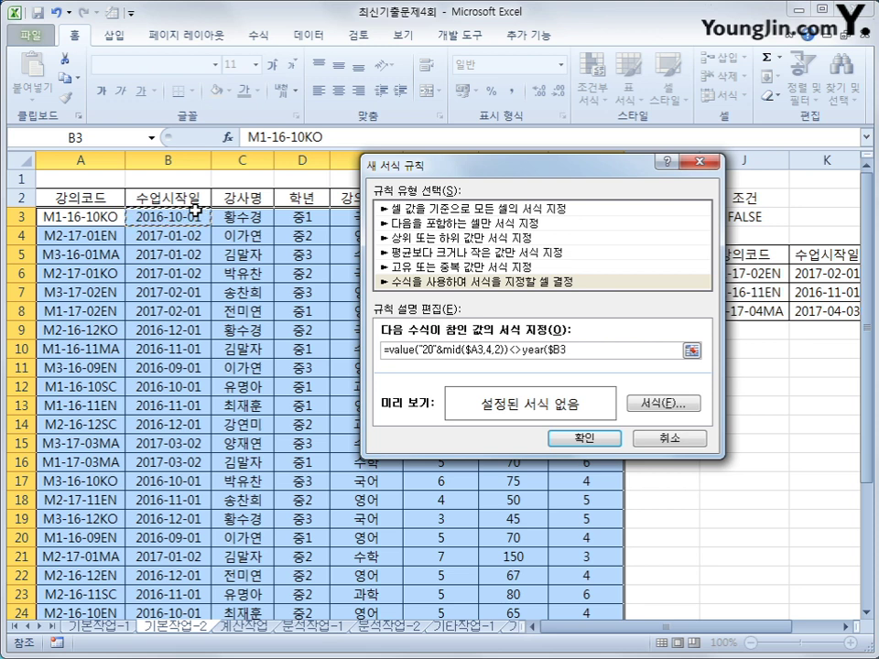
{"action": "type", "text": ")"}
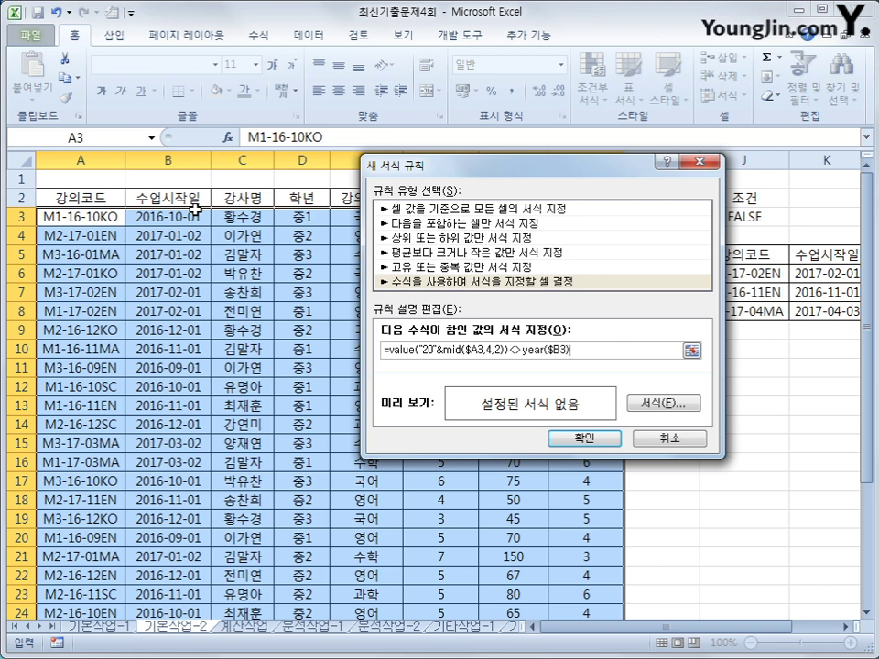
Give the rule a standard orange background fill and apply it to the selected range
{"action": "left_click", "coordinate": [644, 408]}
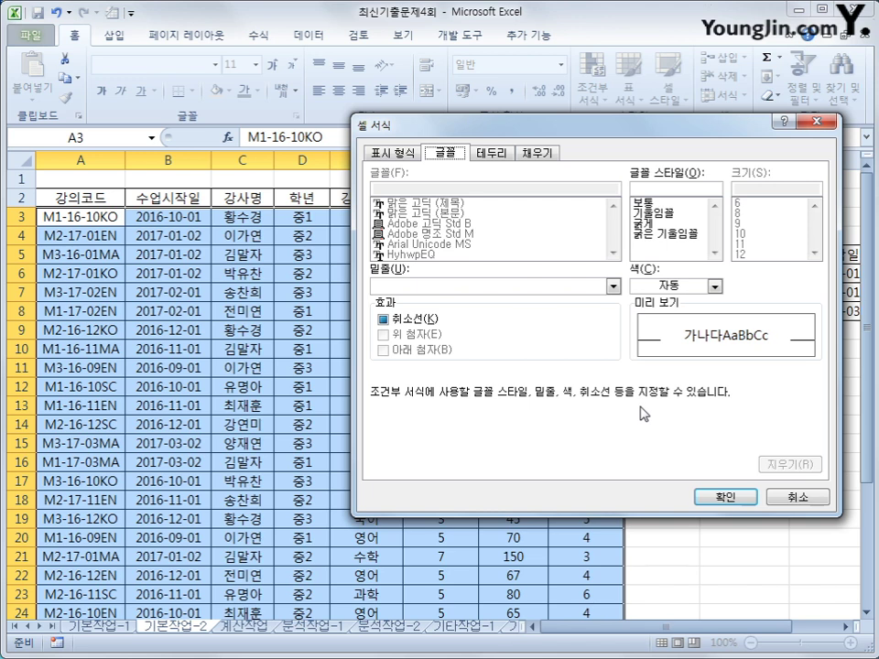
{"action": "left_click", "coordinate": [537, 153]}
{"action": "left_click", "coordinate": [418, 319]}
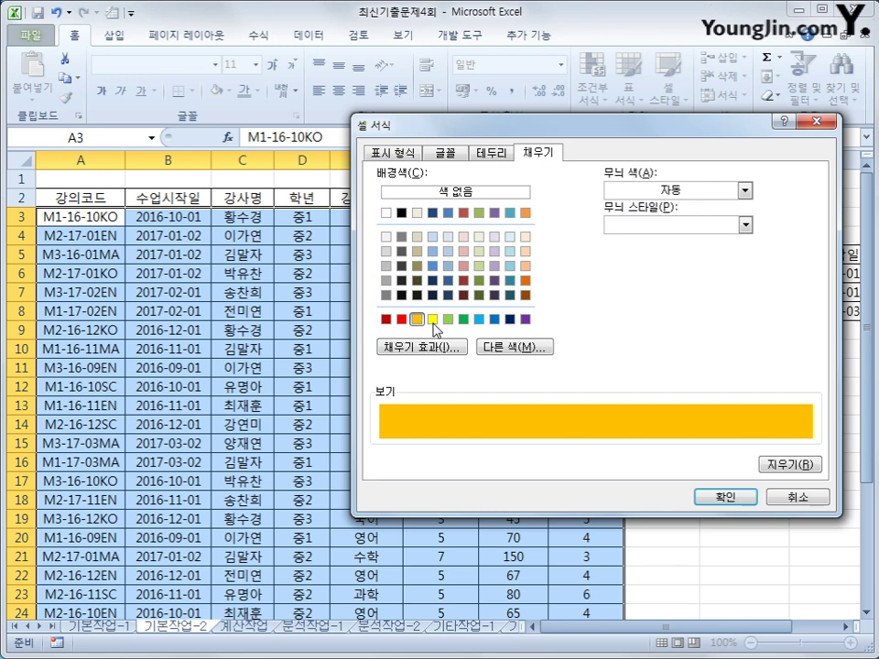
{"action": "left_click", "coordinate": [706, 499]}
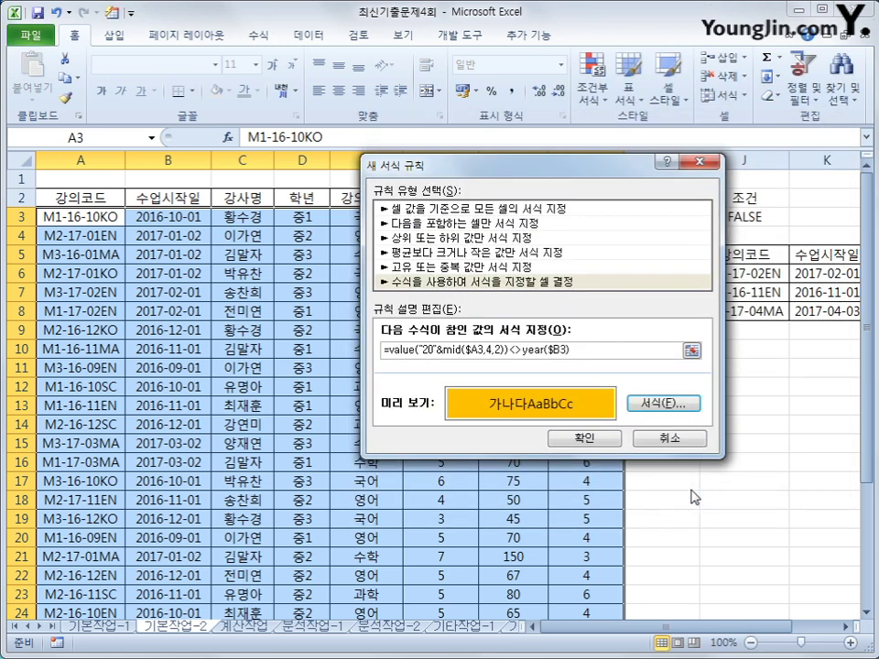
{"action": "left_click", "coordinate": [601, 443]}
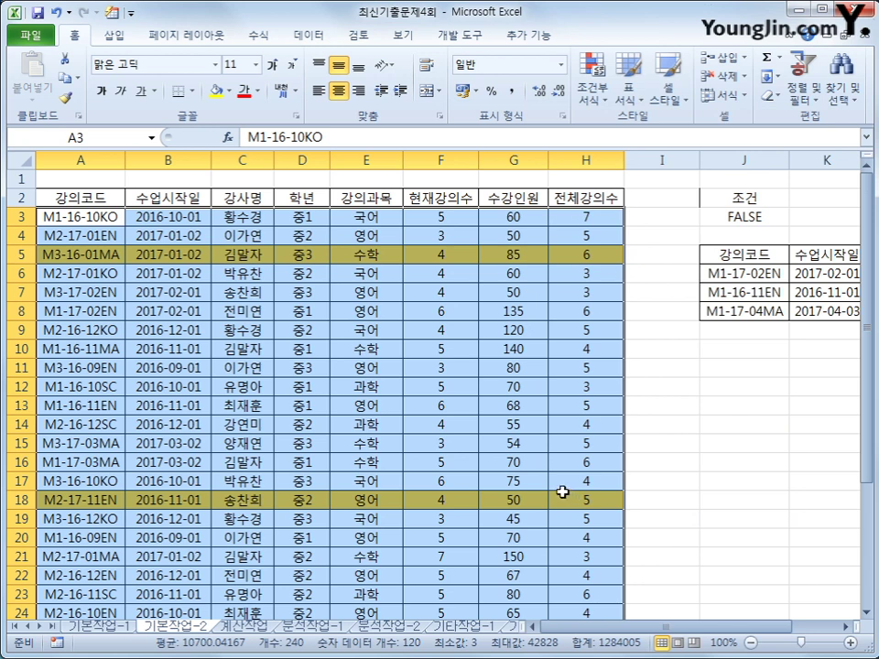
Check the highlighted rows by comparing the year in 강의코드 with the year in 수업시작일
{"action": "left_click", "coordinate": [89, 500]}
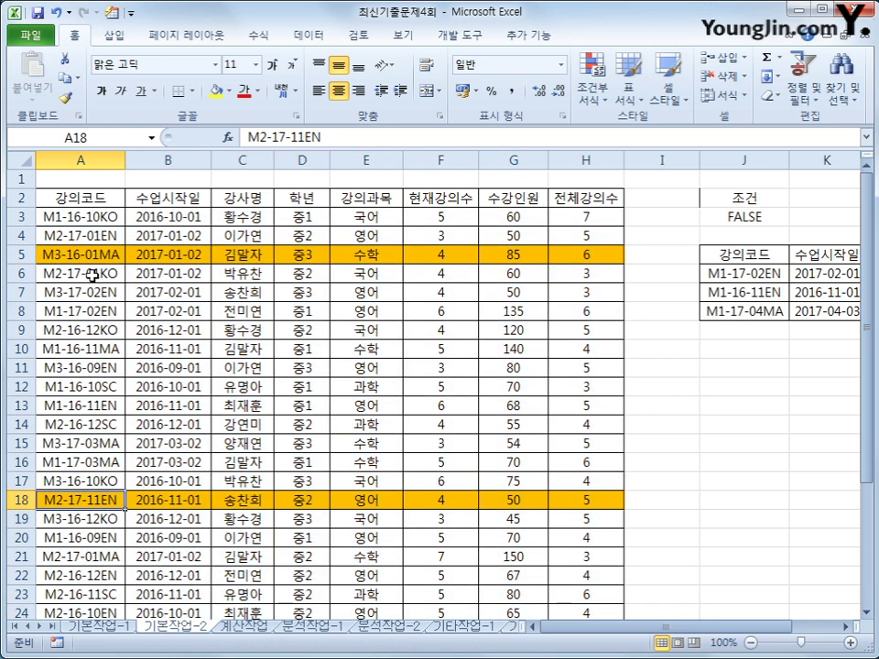
{"action": "left_click", "coordinate": [74, 255]}
{"action": "left_click", "coordinate": [143, 257]}
{"action": "scroll", "coordinate": [144, 257], "scroll_direction": "down", "scroll_amount": 4}
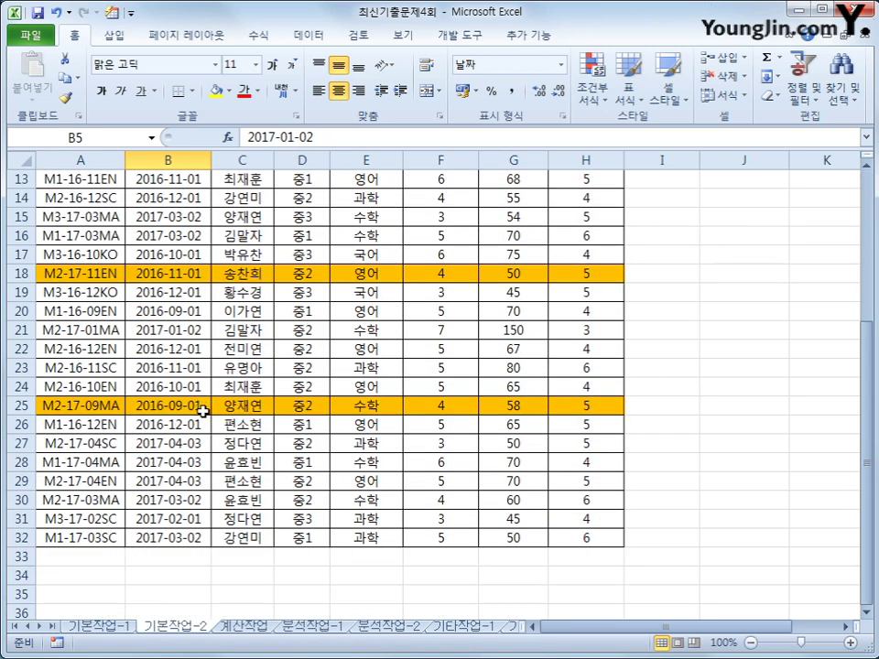
{"action": "scroll", "coordinate": [205, 416], "scroll_direction": "up", "scroll_amount": 4}
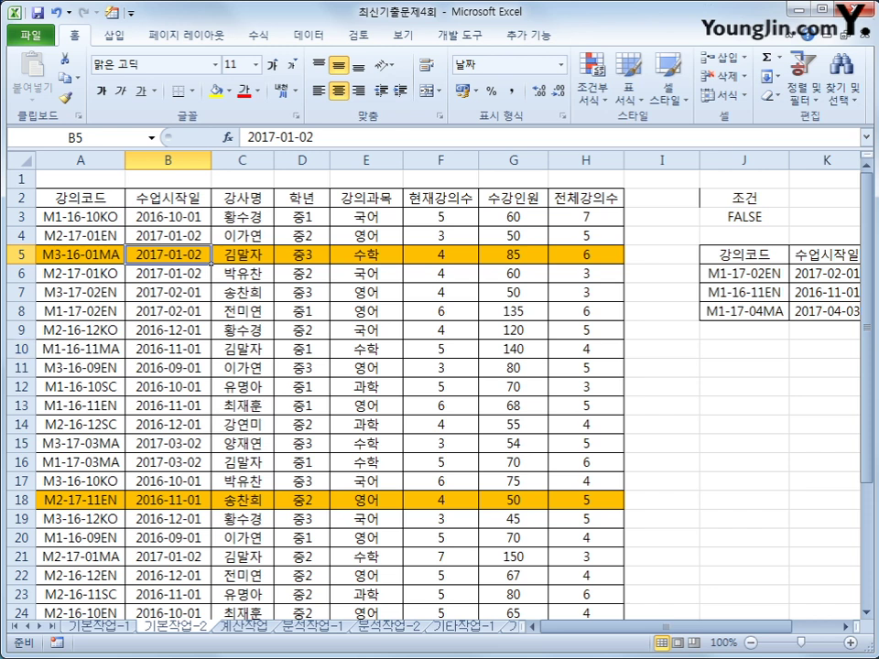
{"action": "left_click", "coordinate": [55, 200]}
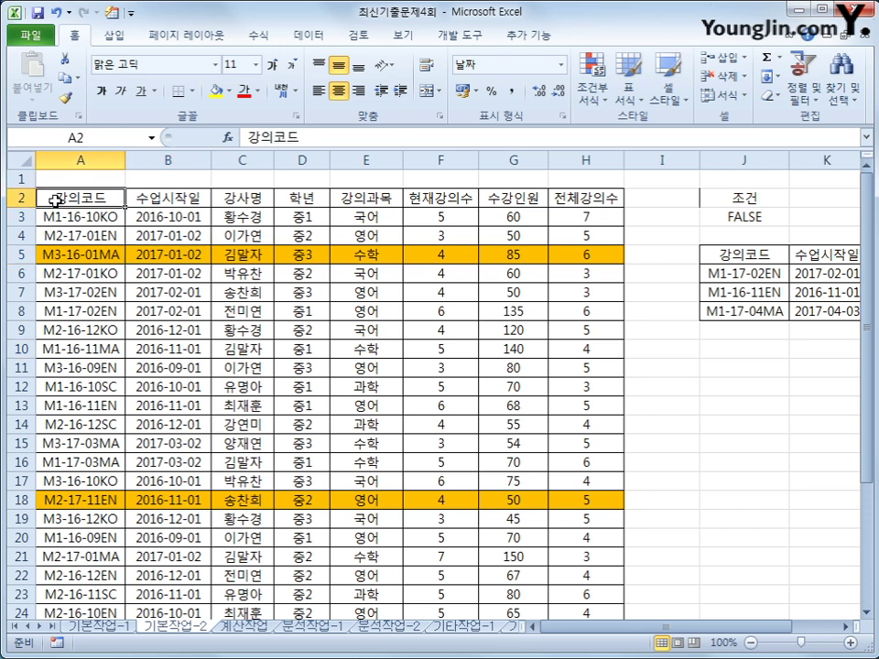
Set the range A2:H32 on 기본작업-2 as the print area and check its boundary
{"action": "left_click_drag", "start_coordinate": [55, 199], "coordinate": [597, 586]}
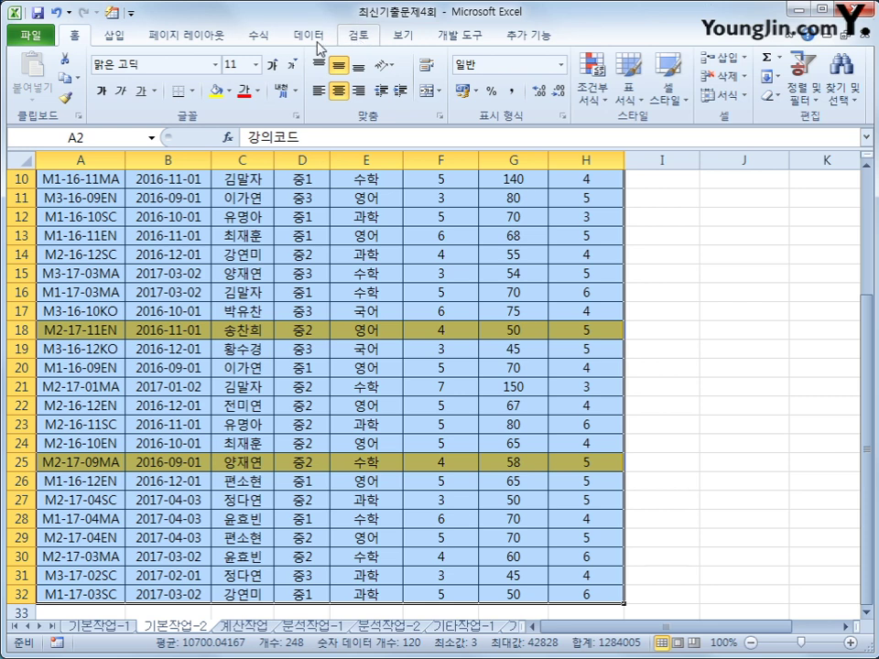
{"action": "left_click", "coordinate": [189, 35]}
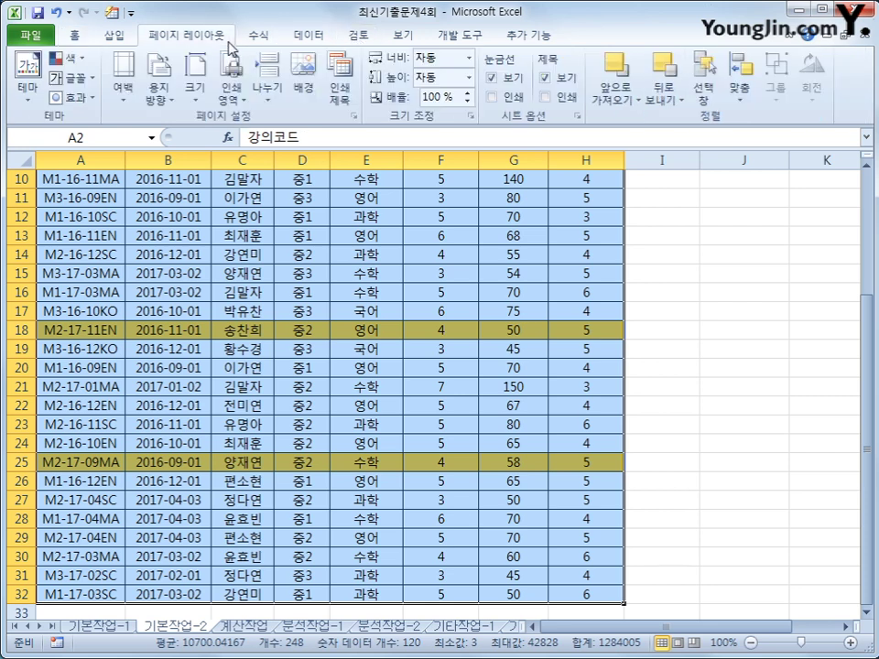
{"action": "left_click", "coordinate": [227, 101]}
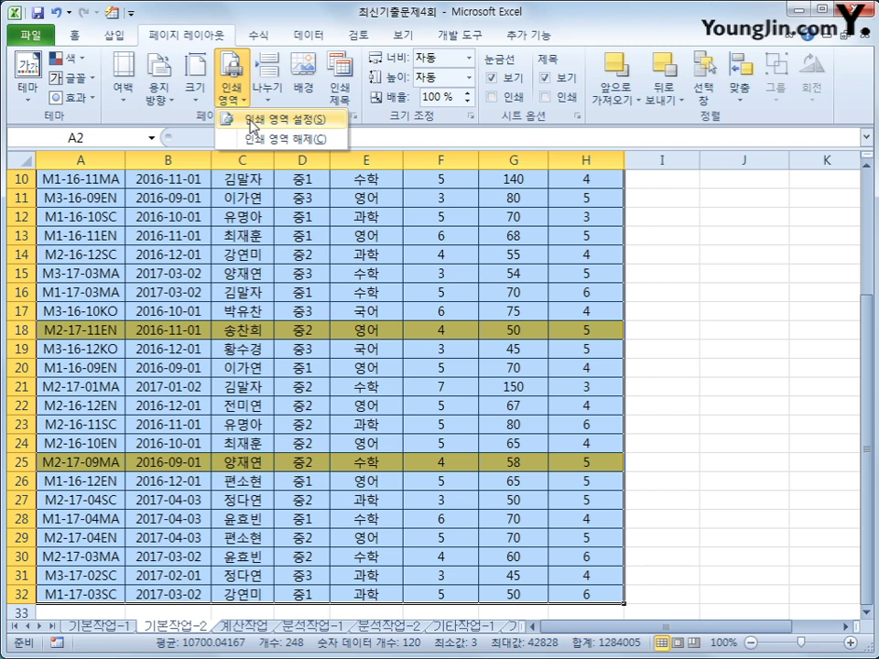
{"action": "left_click", "coordinate": [252, 119]}
{"action": "scroll", "coordinate": [404, 462], "scroll_direction": "up", "scroll_amount": 3}
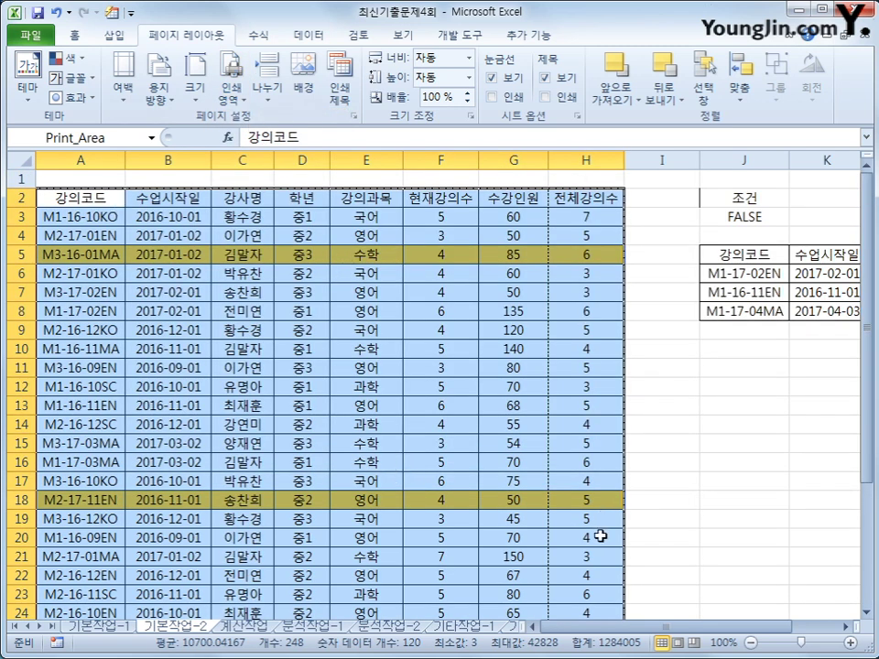
{"action": "scroll", "coordinate": [600, 537], "scroll_direction": "down", "scroll_amount": 4}
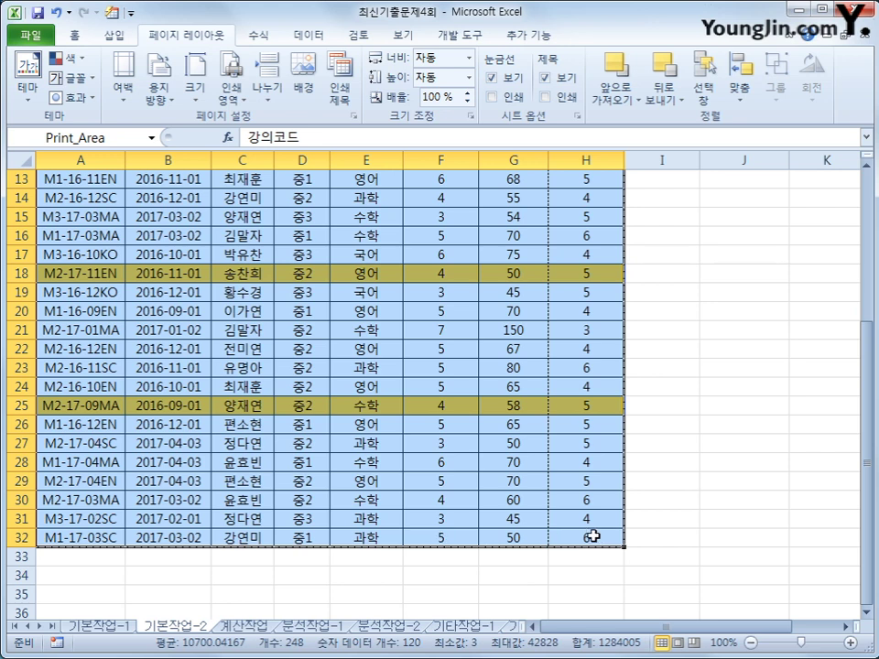
{"action": "left_click", "coordinate": [688, 562]}
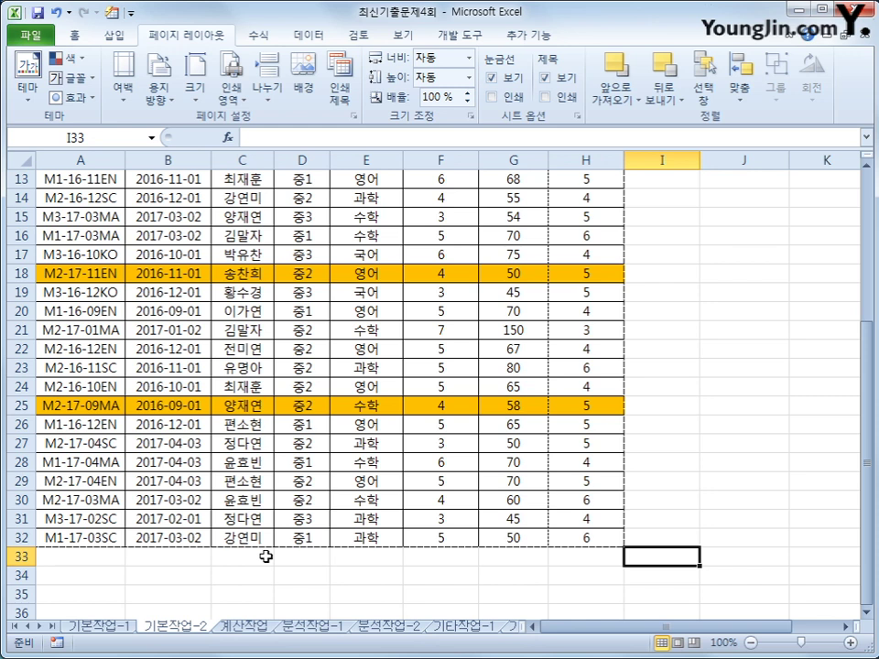
{"action": "scroll", "coordinate": [264, 555], "scroll_direction": "up", "scroll_amount": 4}
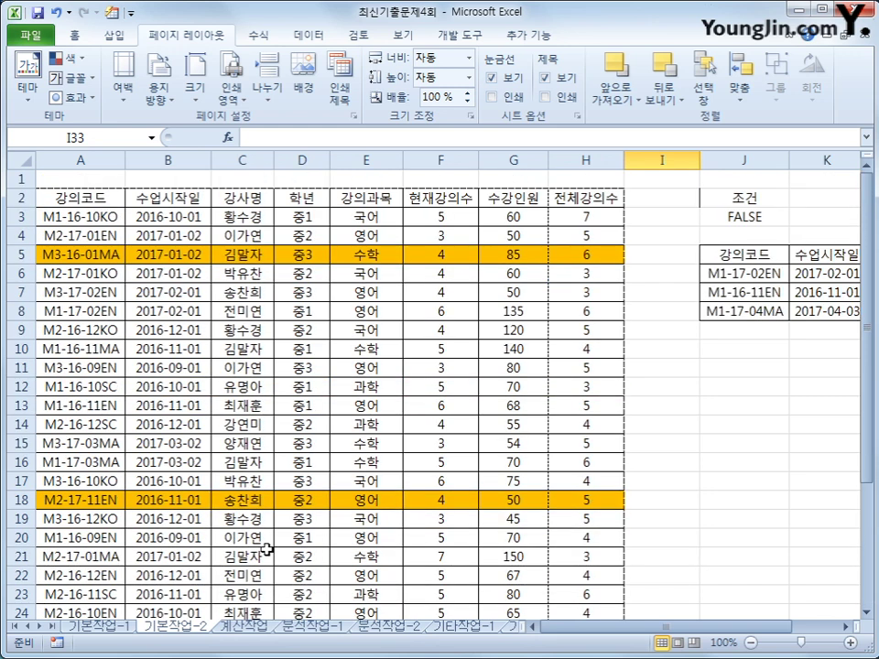
Apply the narrow (좁게) margin preset to the sheet with the range A2:H32 selected
{"action": "left_click", "coordinate": [115, 195]}
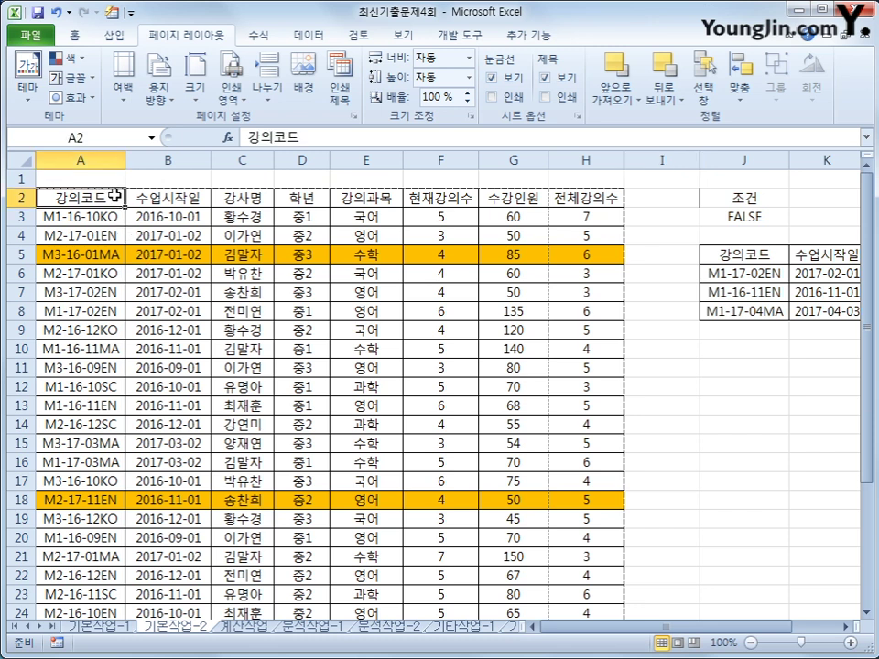
{"action": "left_click_drag", "start_coordinate": [114, 196], "coordinate": [583, 573]}
{"action": "left_click", "coordinate": [123, 81]}
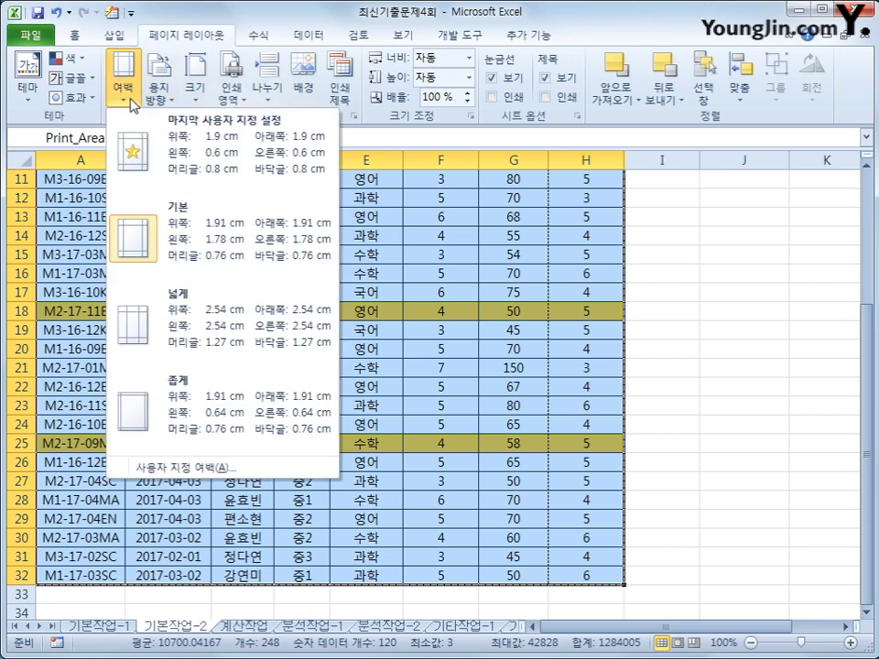
{"action": "left_click", "coordinate": [205, 411]}
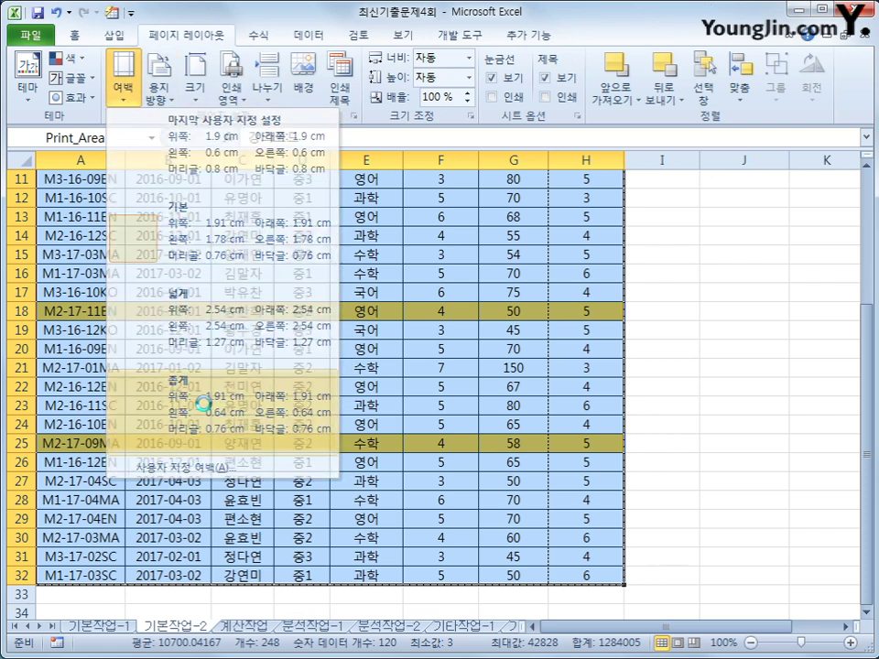
{"action": "left_click", "coordinate": [123, 81]}
{"action": "left_click", "coordinate": [122, 81]}
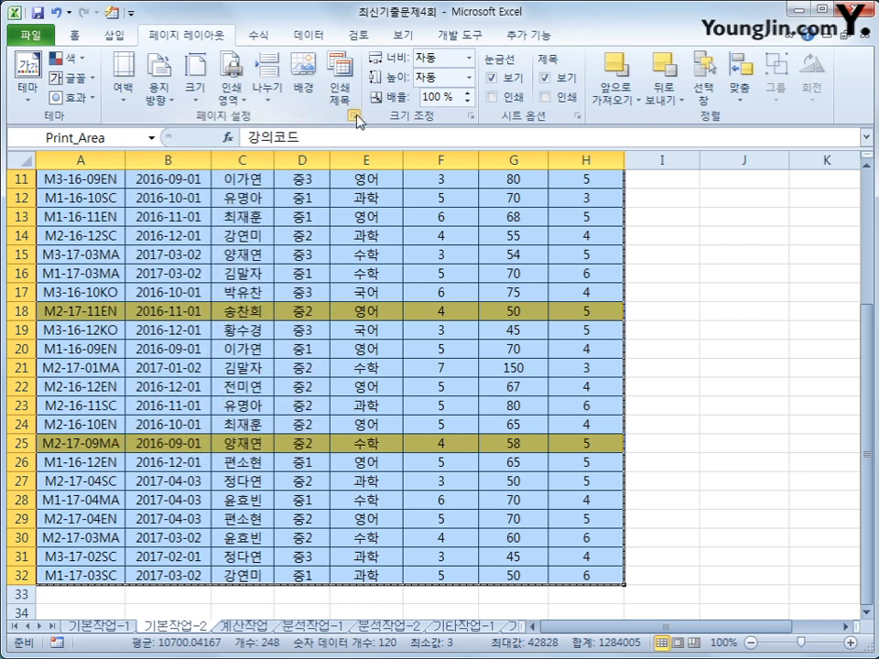
In the page setup margins, set left and right to 0.64 and top and bottom to 1.91
{"action": "left_click", "coordinate": [356, 117]}
{"action": "left_click", "coordinate": [437, 152]}
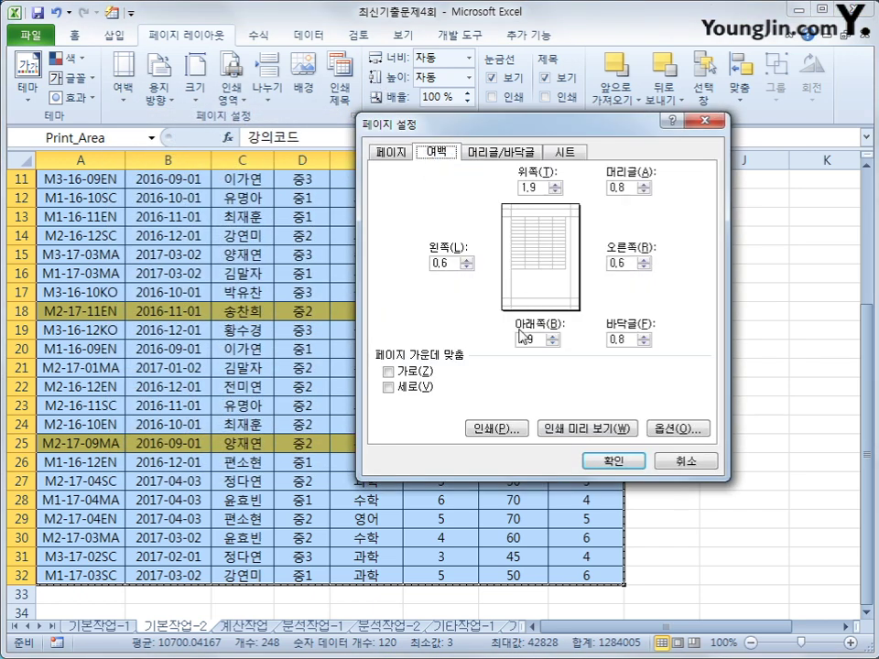
{"action": "left_click", "coordinate": [457, 265]}
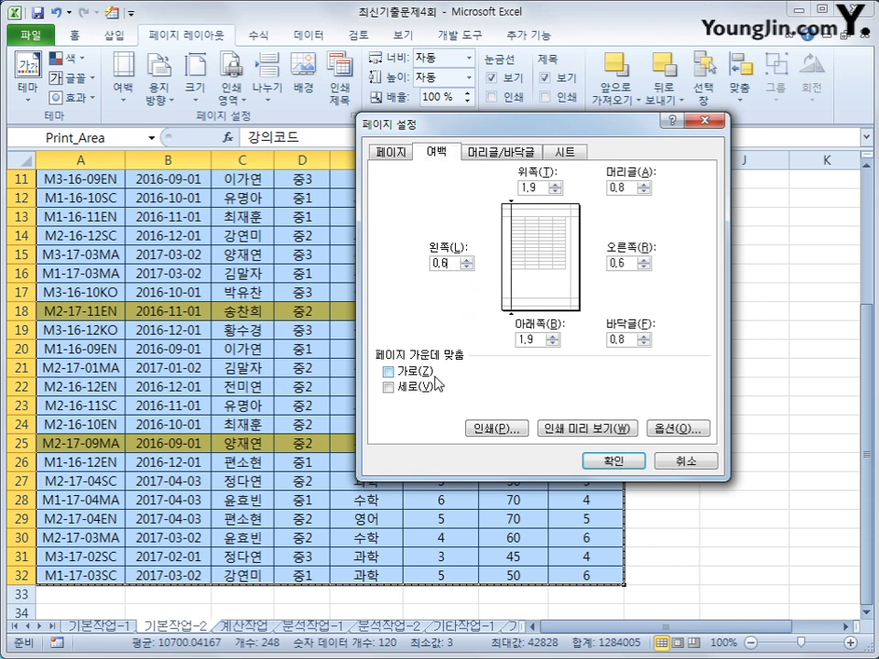
{"action": "type", "text": "4"}
{"action": "key", "text": "Tab"}
{"action": "type", "text": "0,64"}
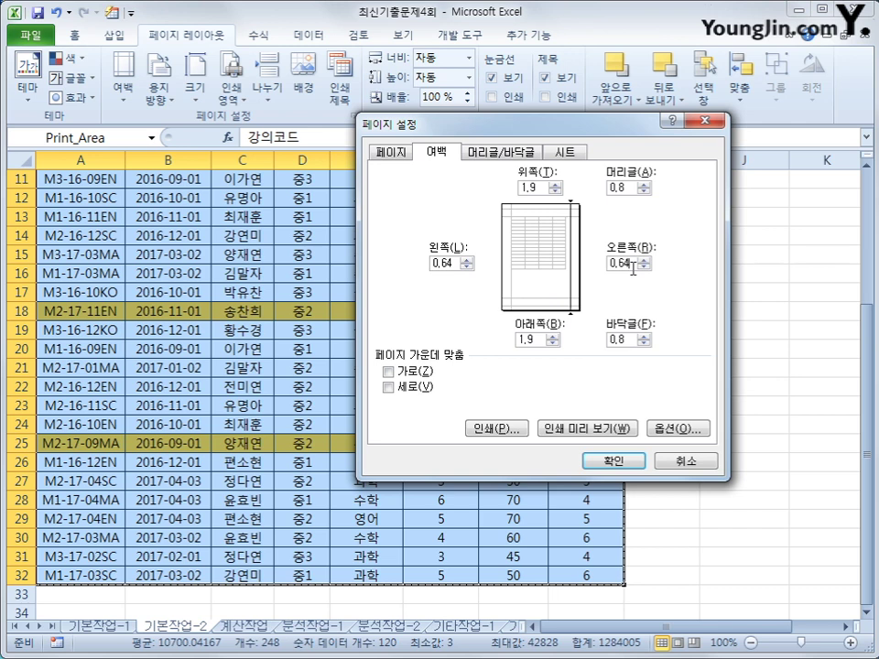
{"action": "left_click", "coordinate": [540, 190]}
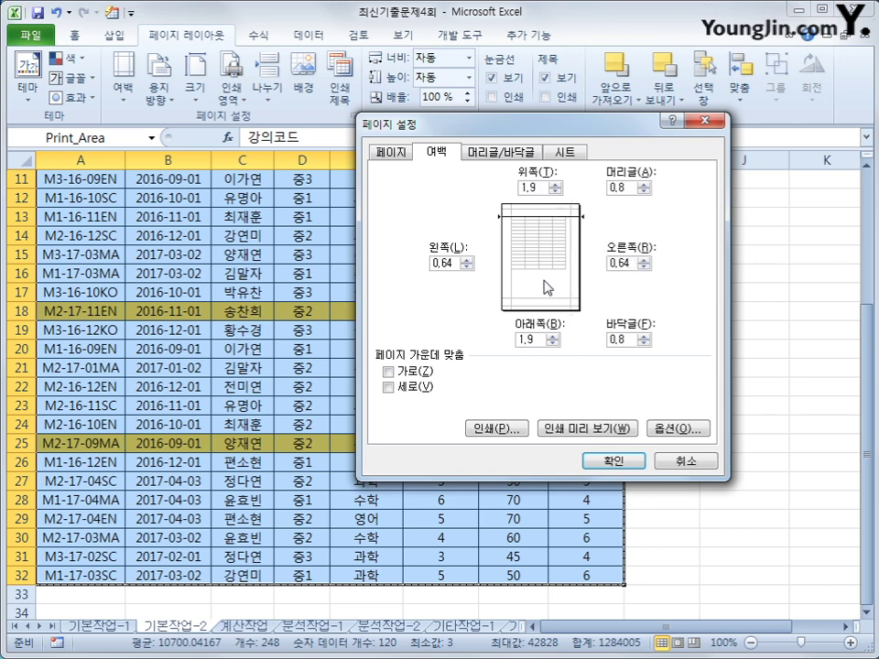
{"action": "type", "text": "1"}
{"action": "left_click", "coordinate": [539, 339]}
{"action": "type", "text": "1"}
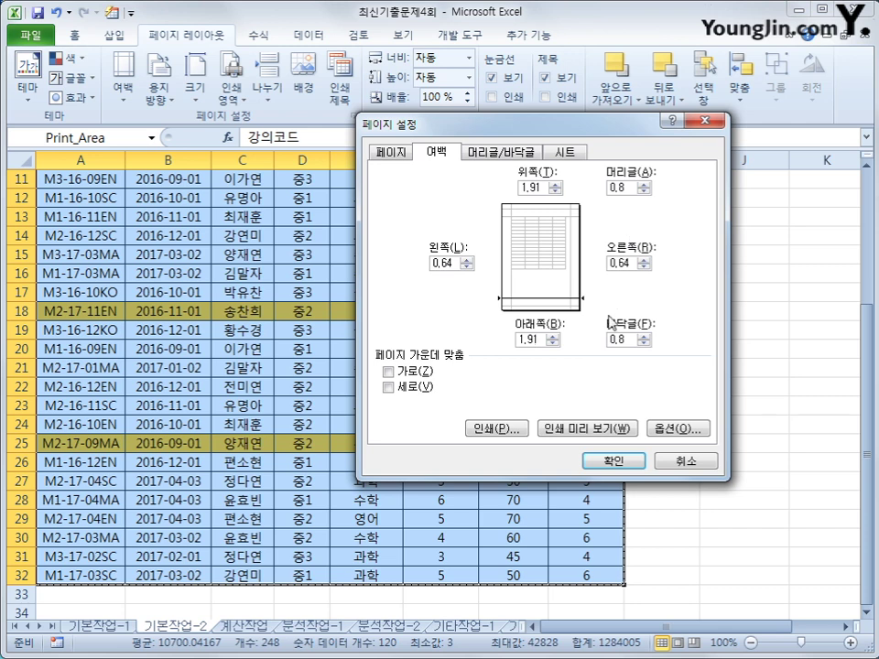
Set the header and footer margins to 0.76 and apply the page setup
{"action": "left_click", "coordinate": [621, 189]}
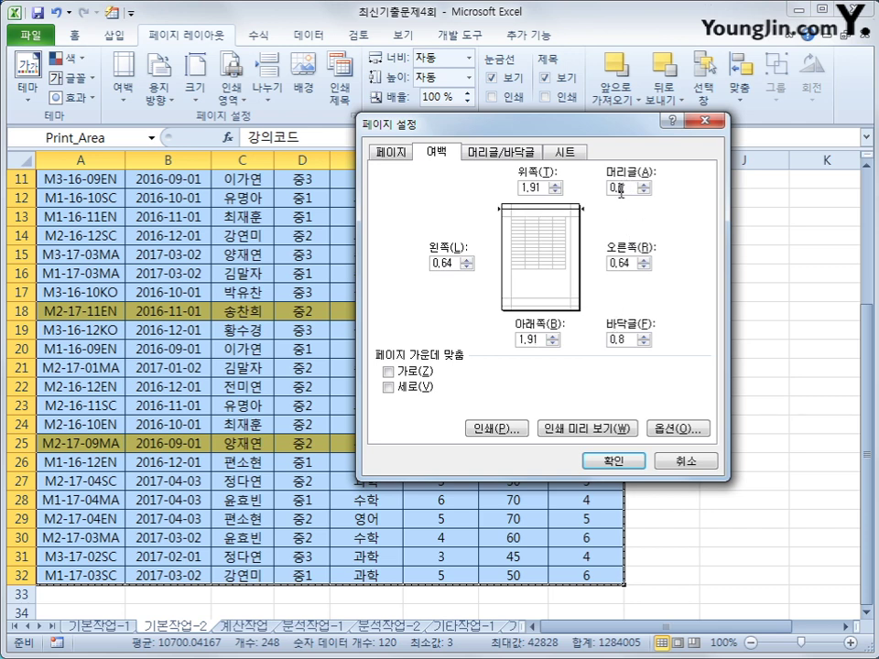
{"action": "key", "text": "BackSpace"}
{"action": "type", "text": "76"}
{"action": "left_click", "coordinate": [621, 340]}
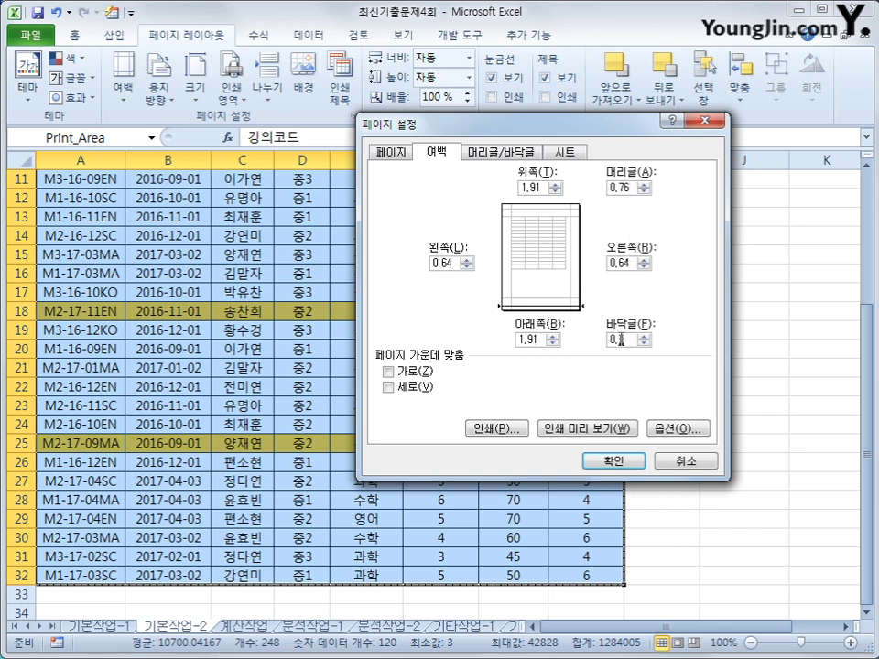
{"action": "key", "text": "BackSpace"}
{"action": "type", "text": "76"}
{"action": "left_click", "coordinate": [611, 462]}
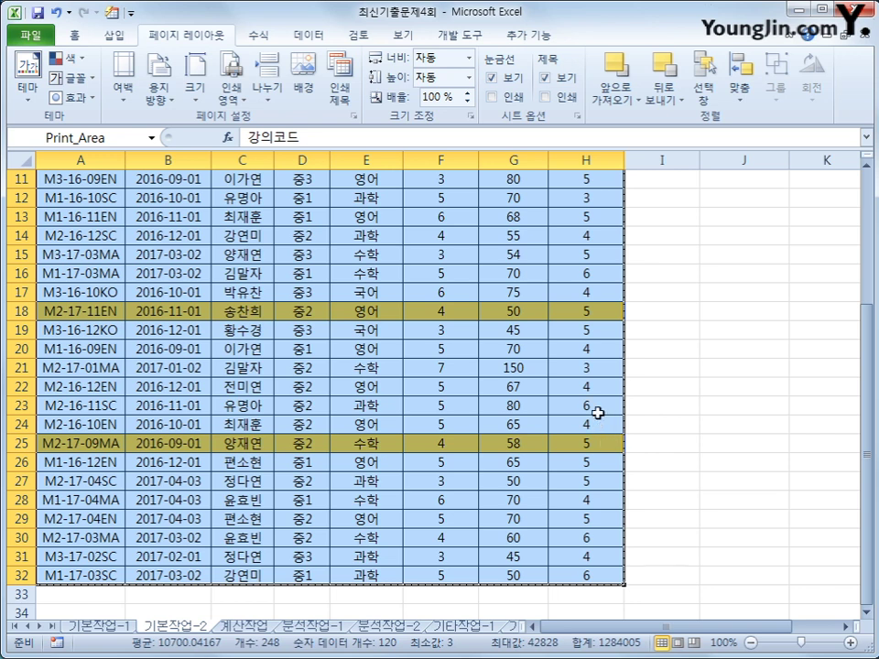
Reopen the page setup margins and center the printout on the page both horizontally and vertically
{"action": "left_click", "coordinate": [353, 117]}
{"action": "left_click", "coordinate": [440, 152]}
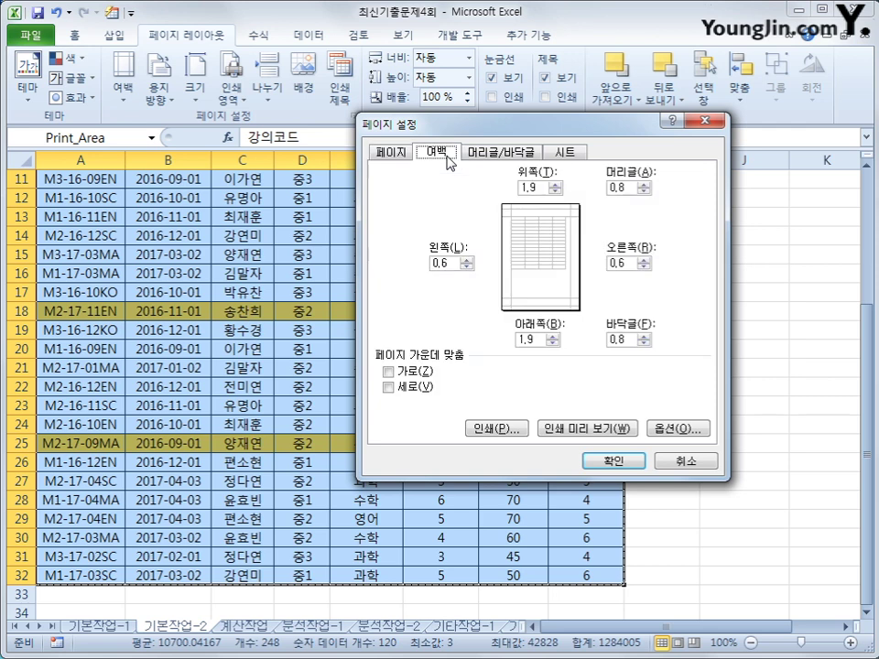
{"action": "left_click", "coordinate": [408, 373]}
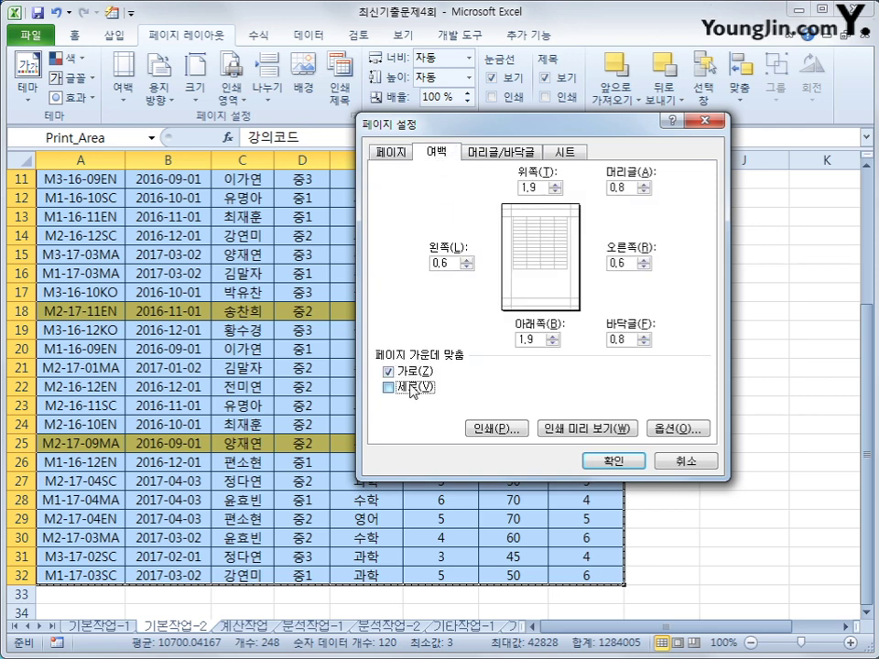
{"action": "left_click", "coordinate": [411, 389]}
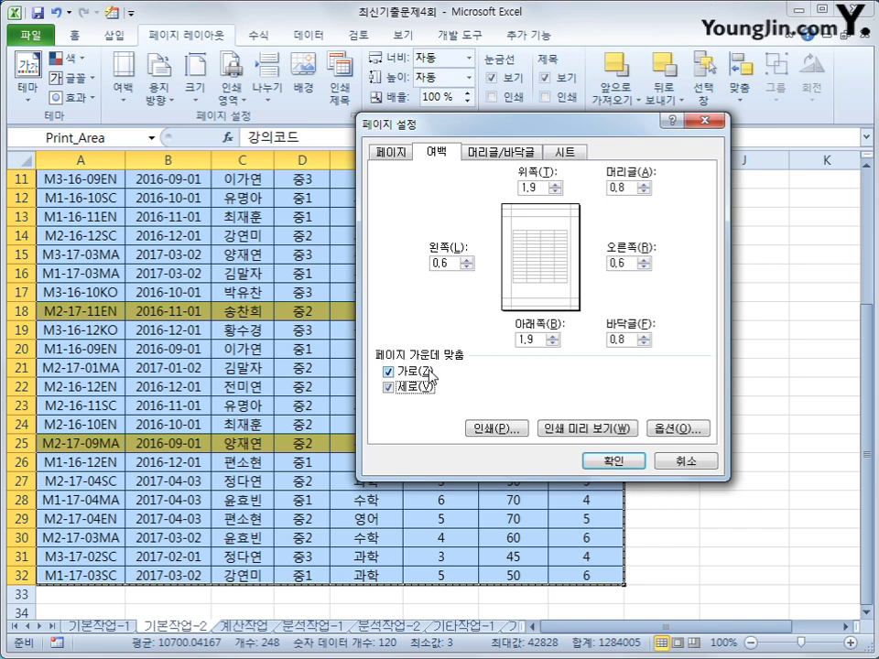
Add a custom header with "인쇄 날짜 : " followed by the date code &[날짜] in the left section, and apply the page setup
{"action": "left_click", "coordinate": [504, 153]}
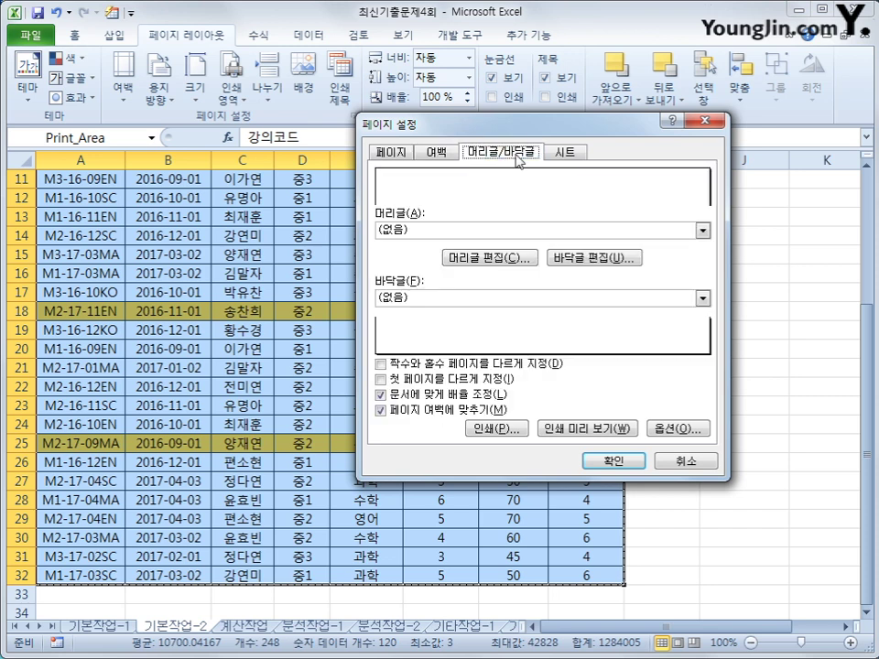
{"action": "left_click", "coordinate": [525, 265]}
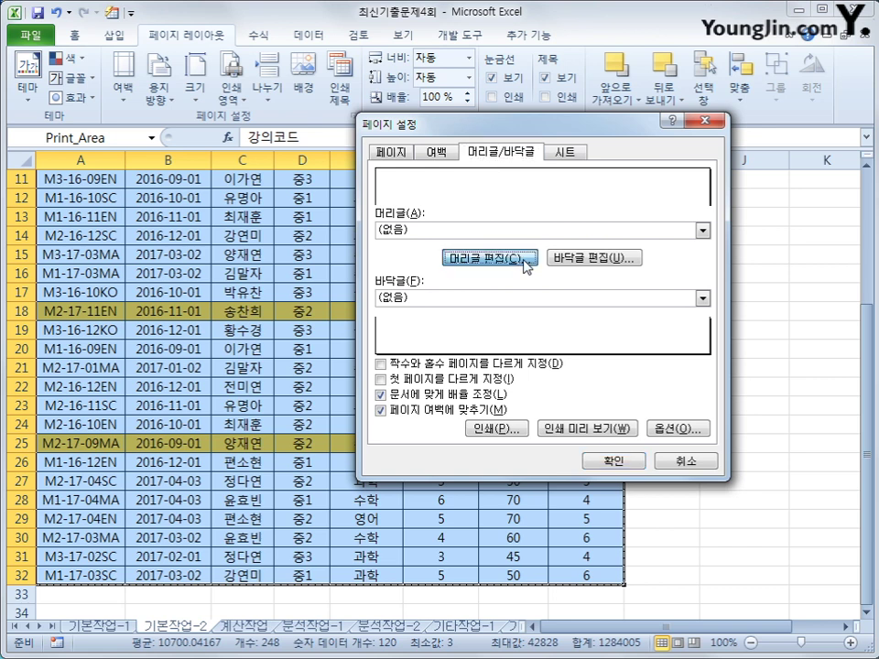
{"action": "left_click_drag", "start_coordinate": [529, 176], "coordinate": [467, 161]}
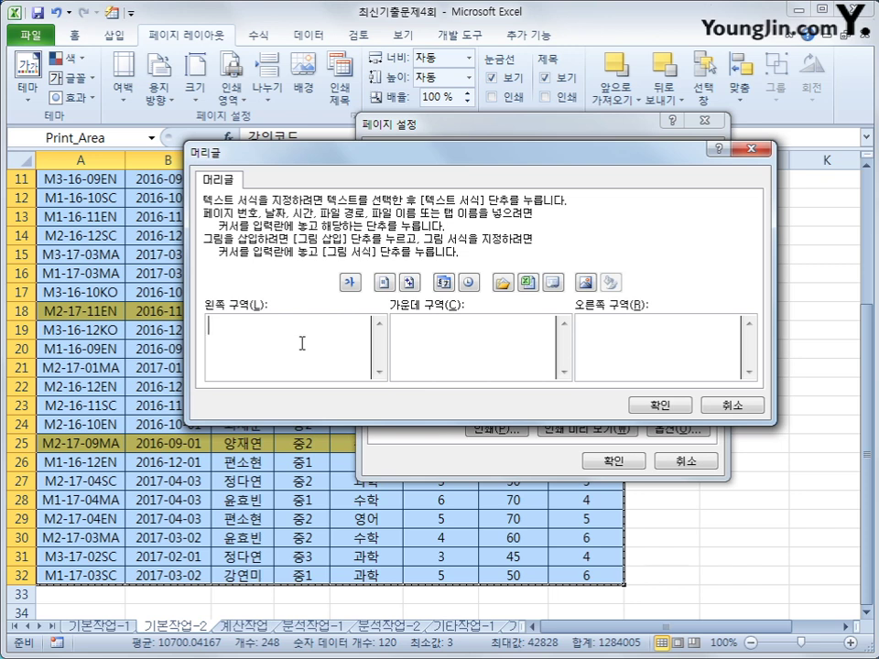
{"action": "type", "text": "인쇄 날짜 :"}
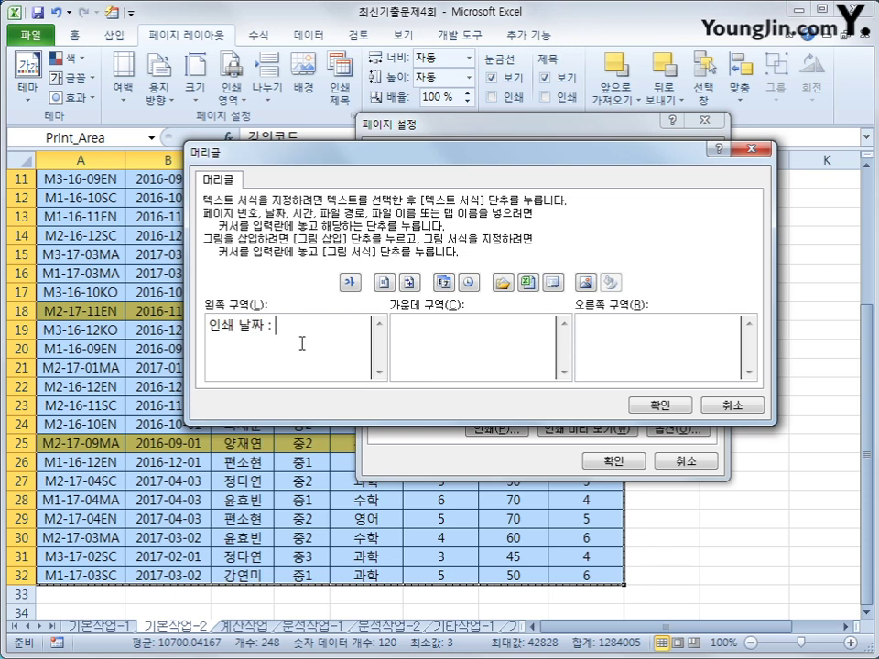
{"action": "left_click", "coordinate": [445, 284]}
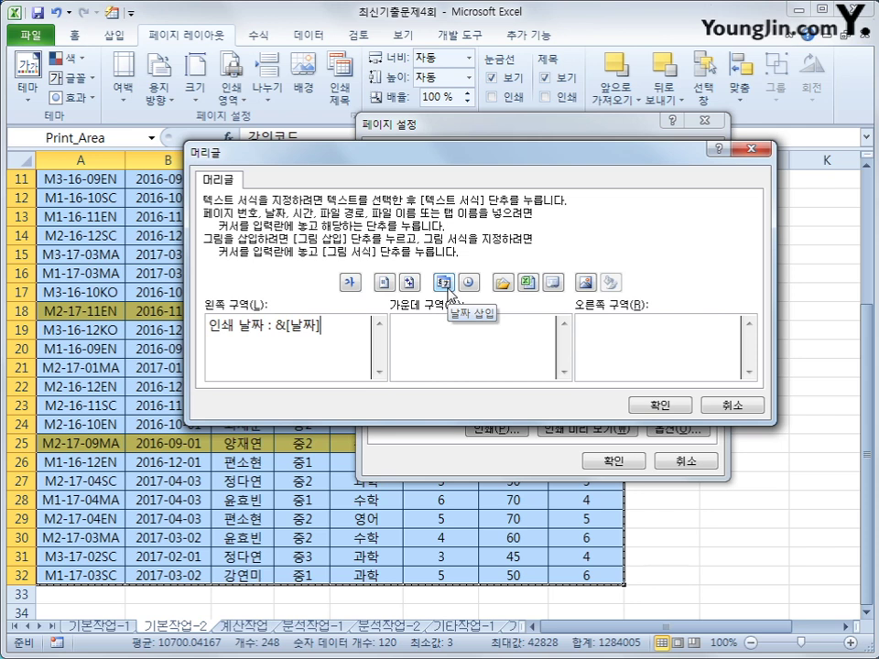
{"action": "left_click", "coordinate": [640, 407]}
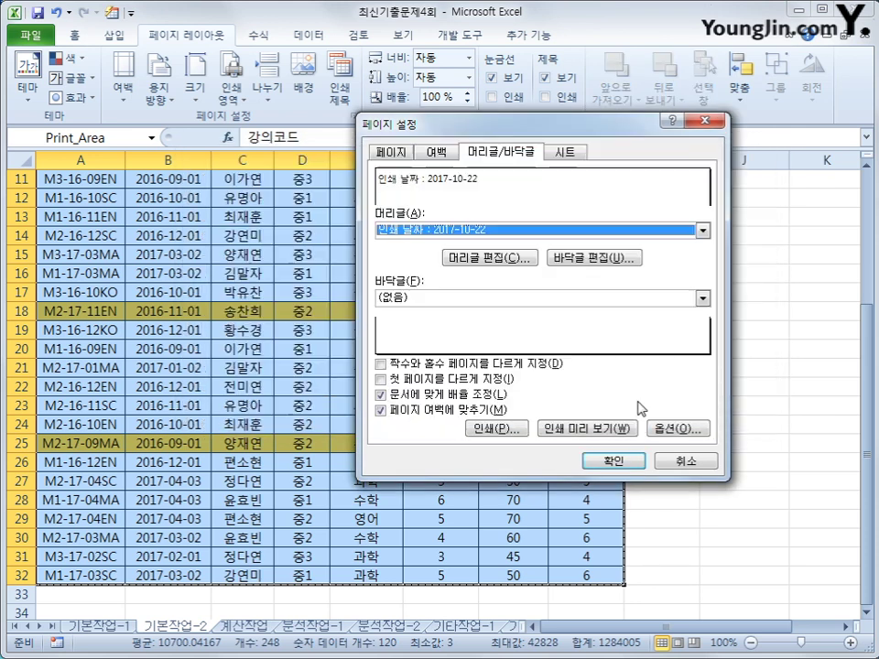
{"action": "left_click", "coordinate": [618, 462]}
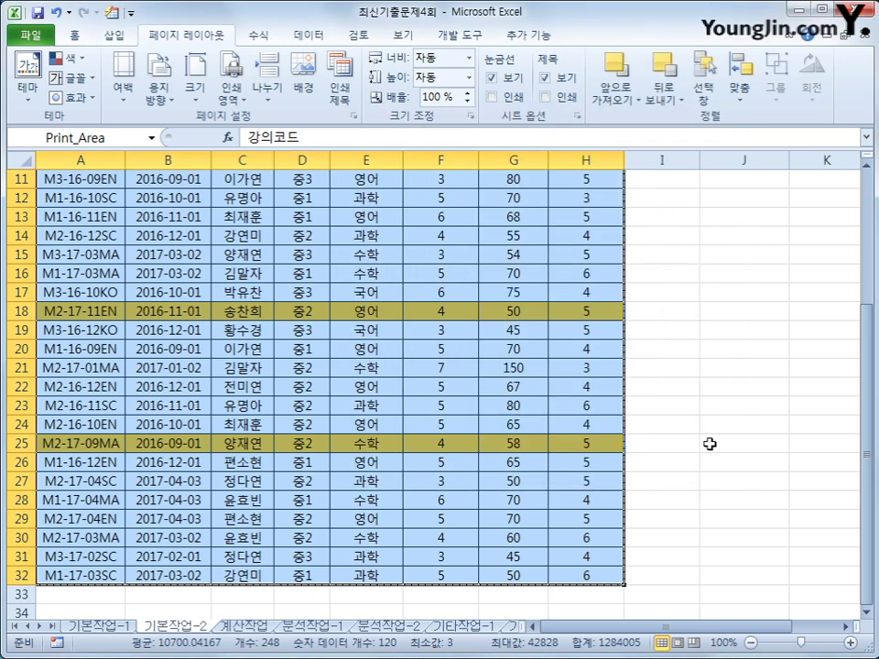
Check the header, the page centering and the printed range of 기본작업-2 in the print preview
{"action": "left_click", "coordinate": [711, 442]}
{"action": "scroll", "coordinate": [624, 354], "scroll_direction": "up", "scroll_amount": 3}
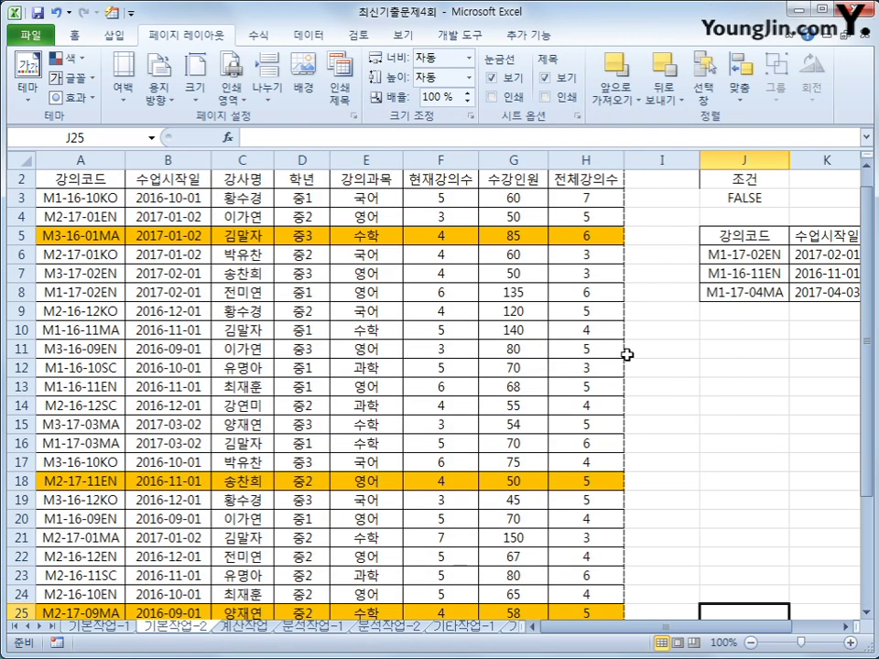
{"action": "left_click", "coordinate": [52, 42]}
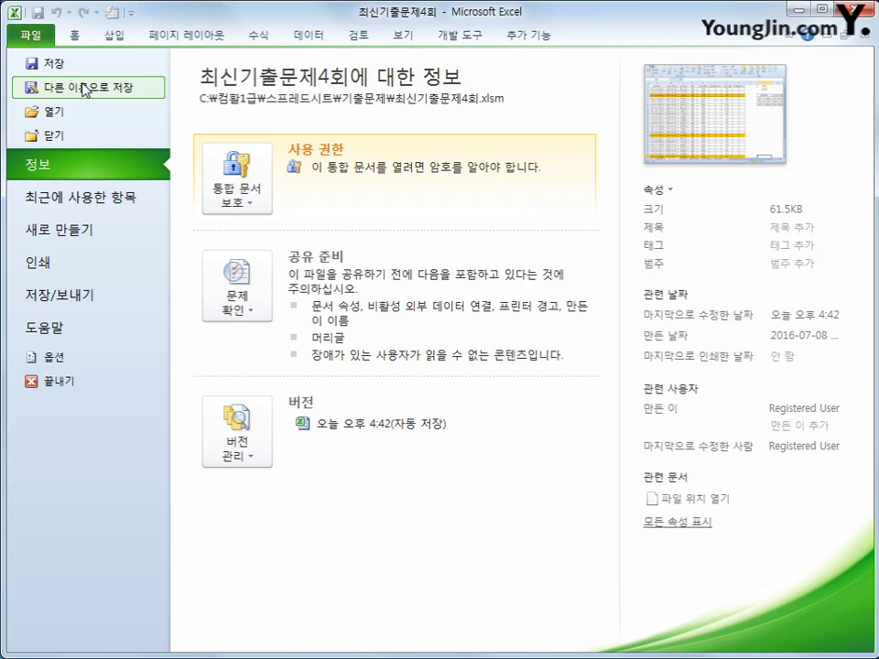
{"action": "left_click", "coordinate": [124, 267]}
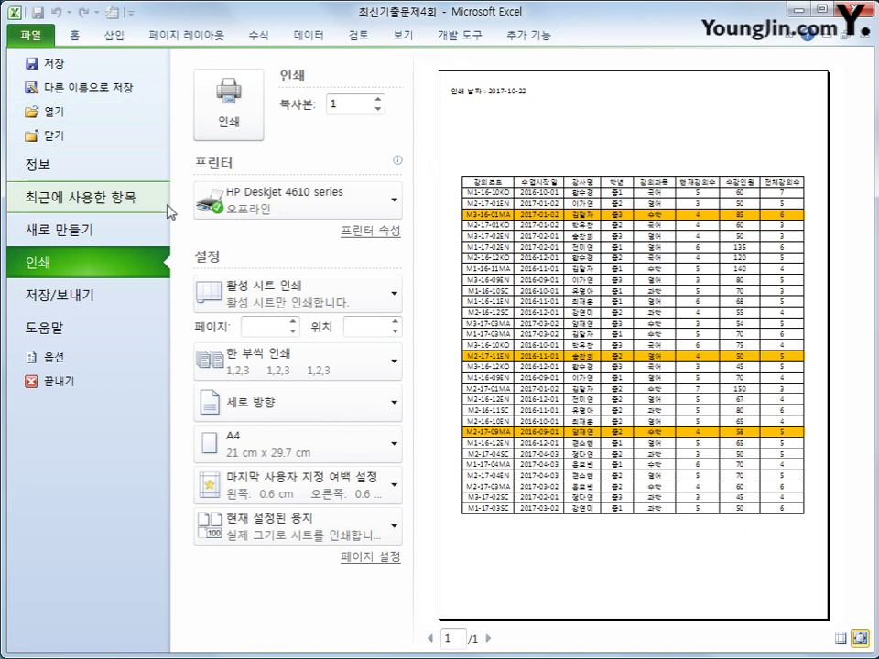
{"action": "left_click", "coordinate": [165, 33]}
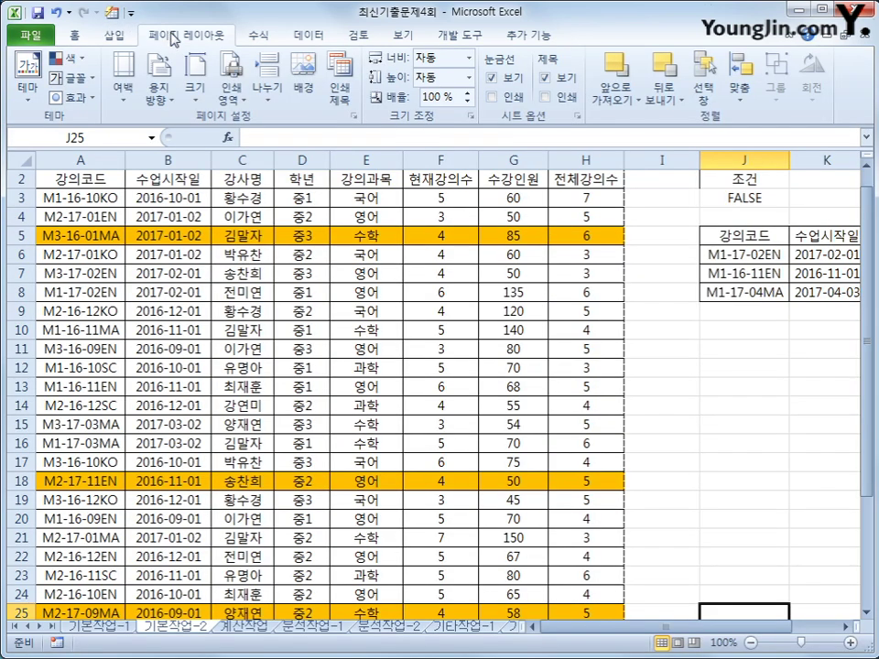
Switch to the 계산작업 sheet and examine the 코드 and 수업시작일 cells of the first record in [표1]
{"action": "left_click", "coordinate": [240, 628]}
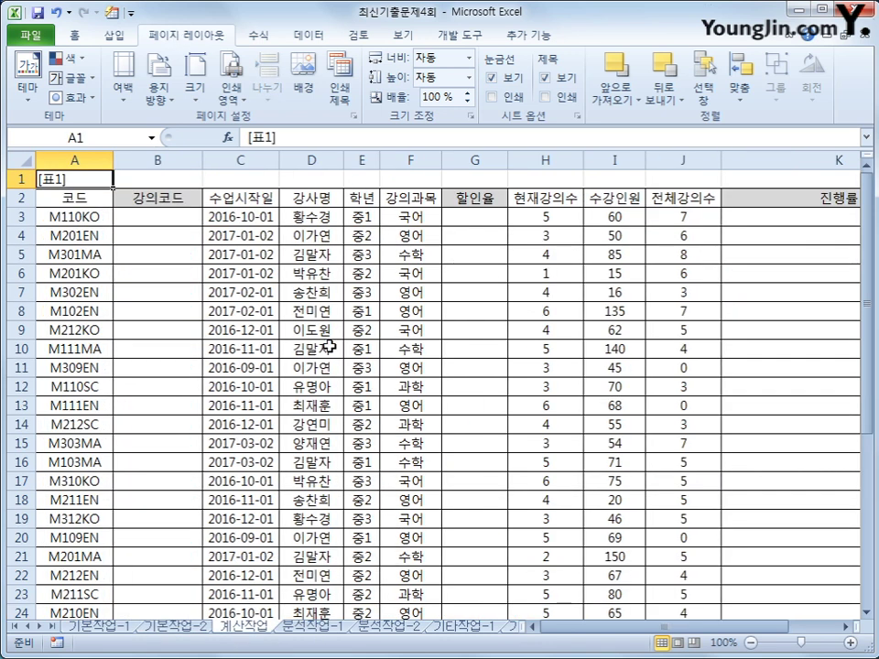
{"action": "left_click", "coordinate": [172, 213]}
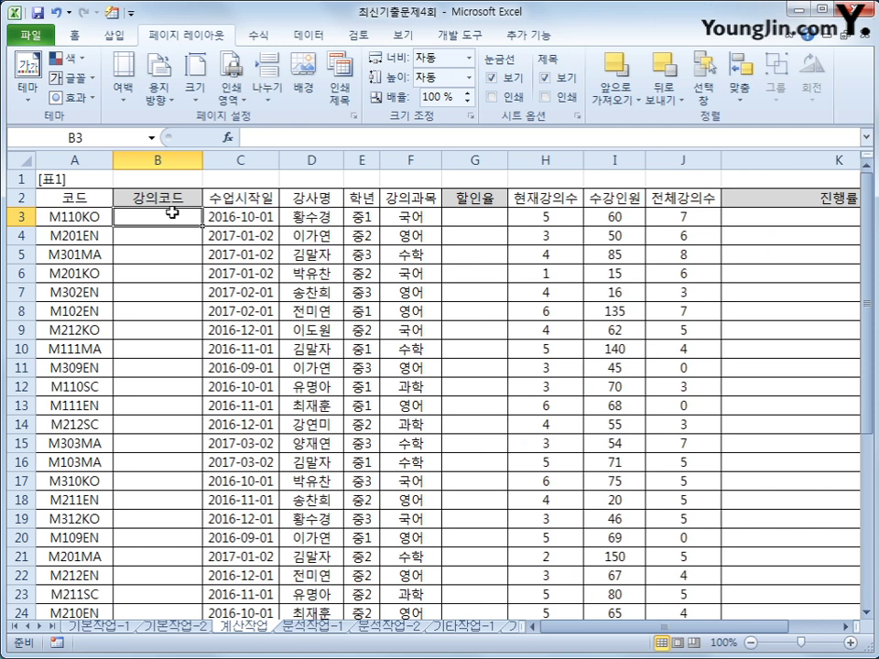
{"action": "left_click", "coordinate": [107, 216]}
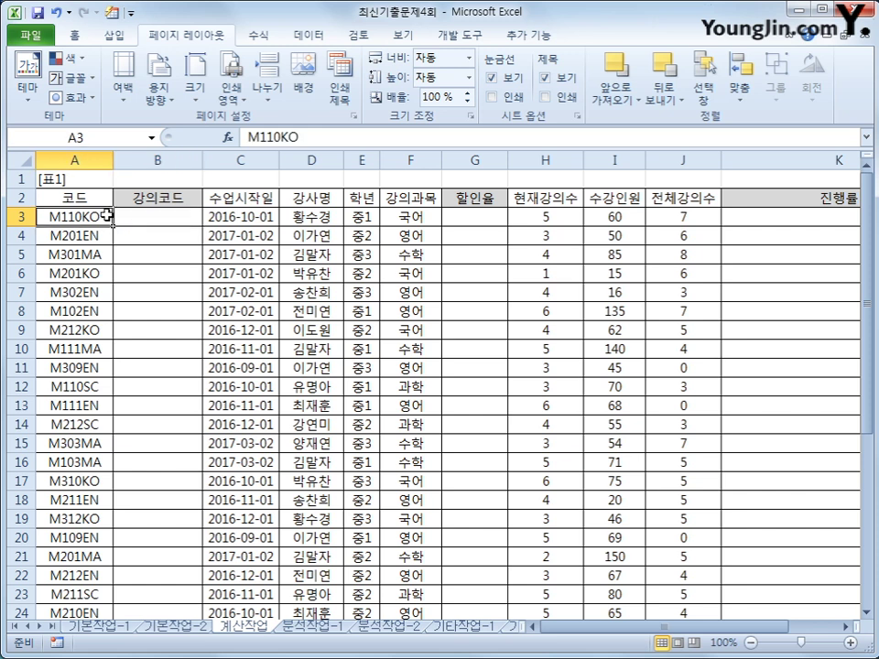
{"action": "left_click", "coordinate": [229, 218]}
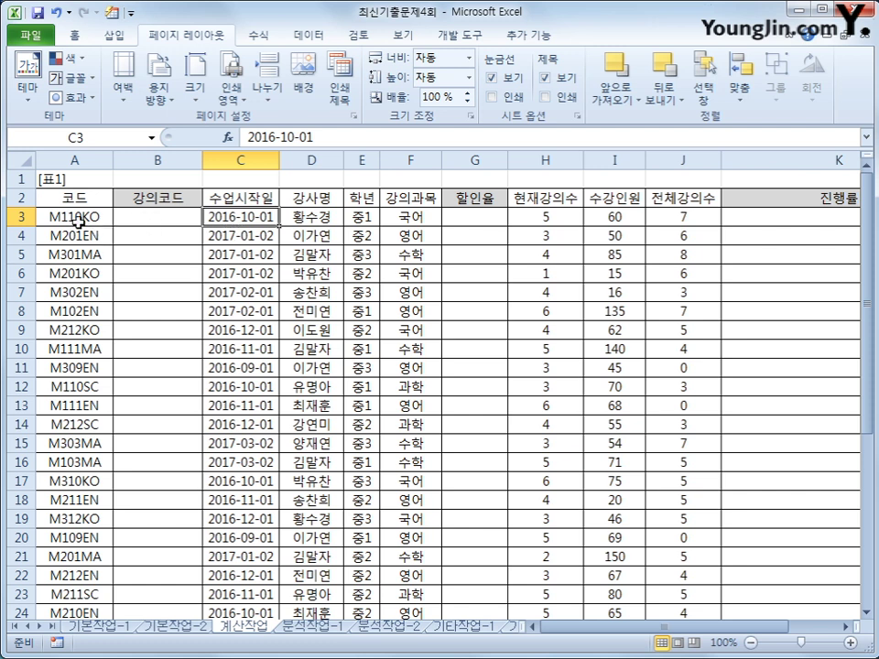
Start the 강의코드 formula in B3 as =REPLACE(A3,3,0,"-" to insert a hyphen at the third character of the code
{"action": "left_click", "coordinate": [160, 218]}
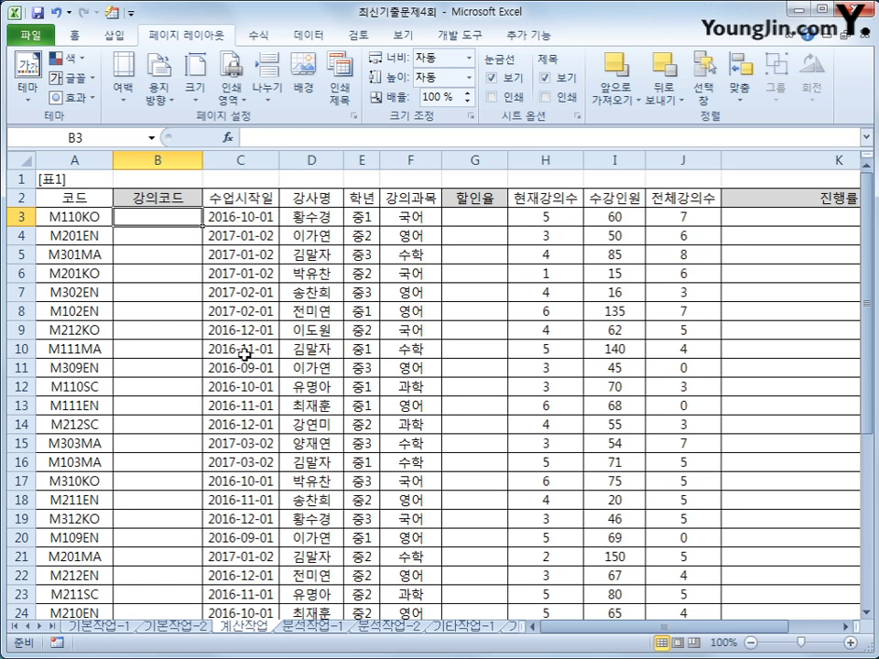
{"action": "type", "text": "="}
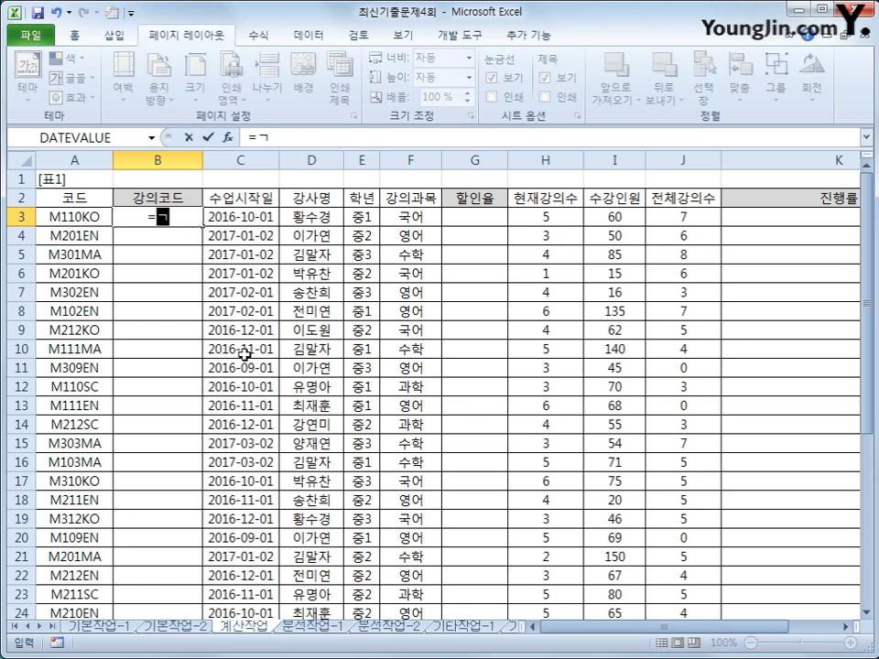
{"action": "type", "text": "rep"}
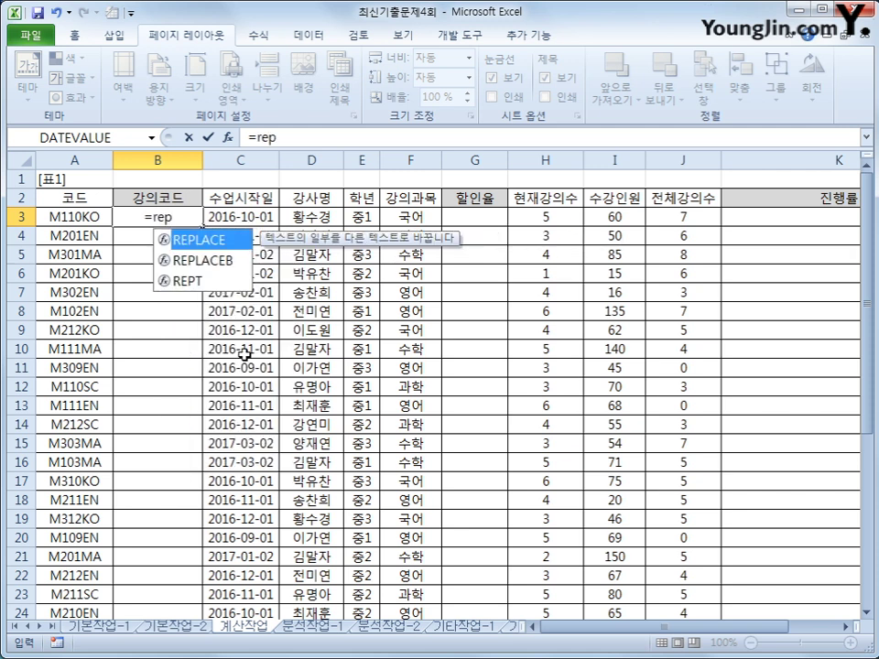
{"action": "key", "text": "Tab"}
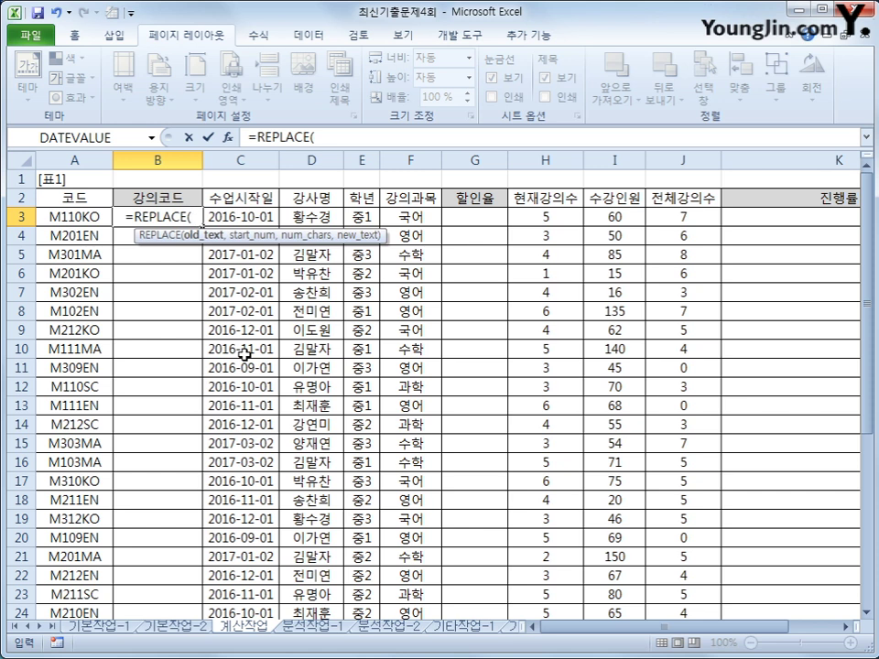
{"action": "left_click", "coordinate": [53, 218]}
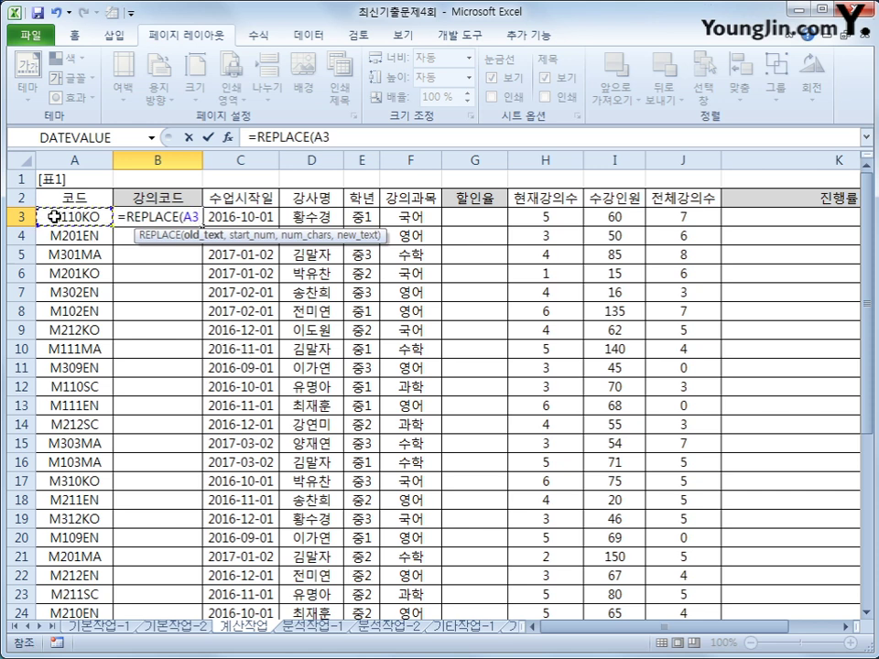
{"action": "type", "text": ","}
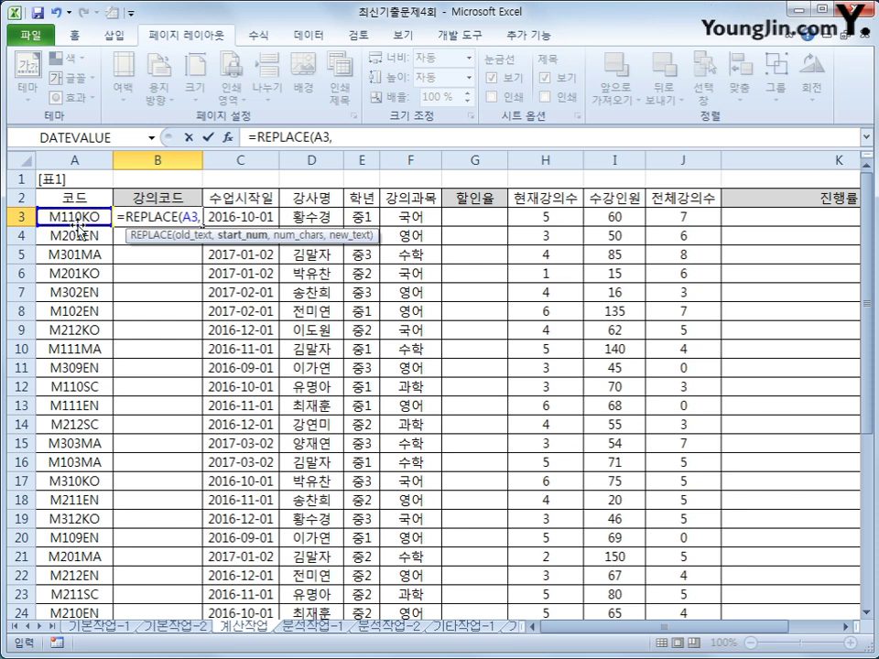
{"action": "type", "text": "3"}
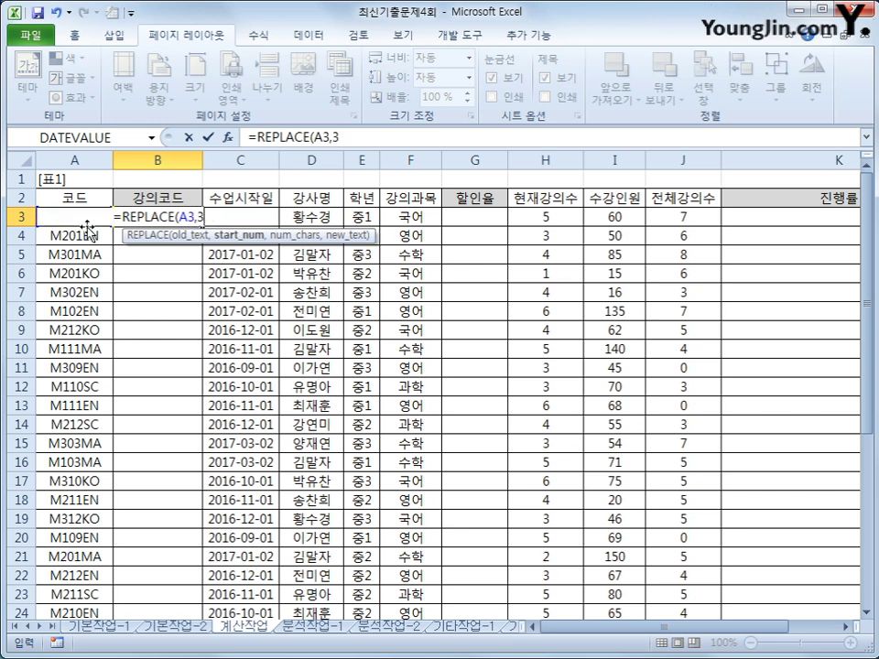
{"action": "type", "text": ","}
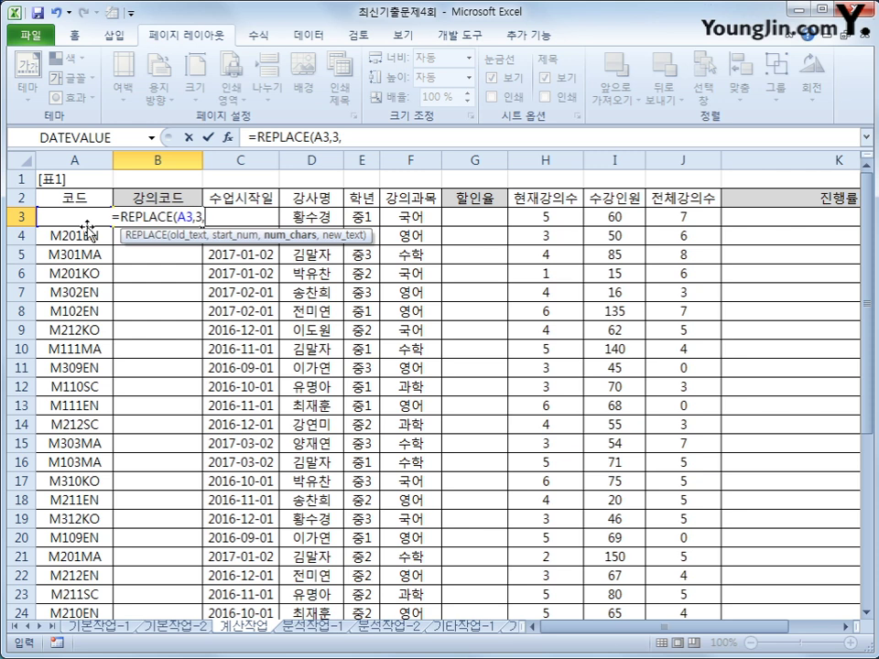
{"action": "type", "text": "0"}
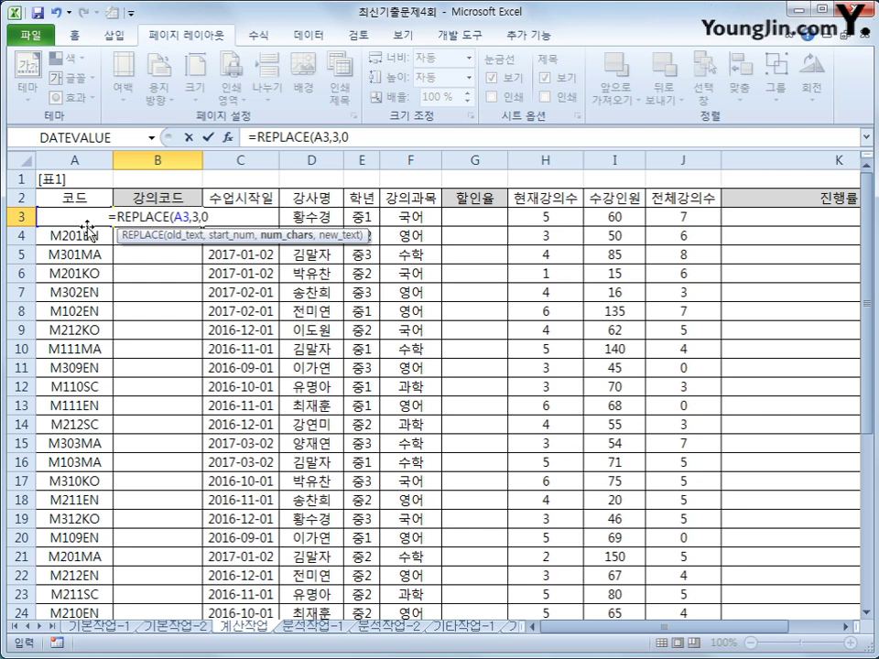
{"action": "type", "text": ","}
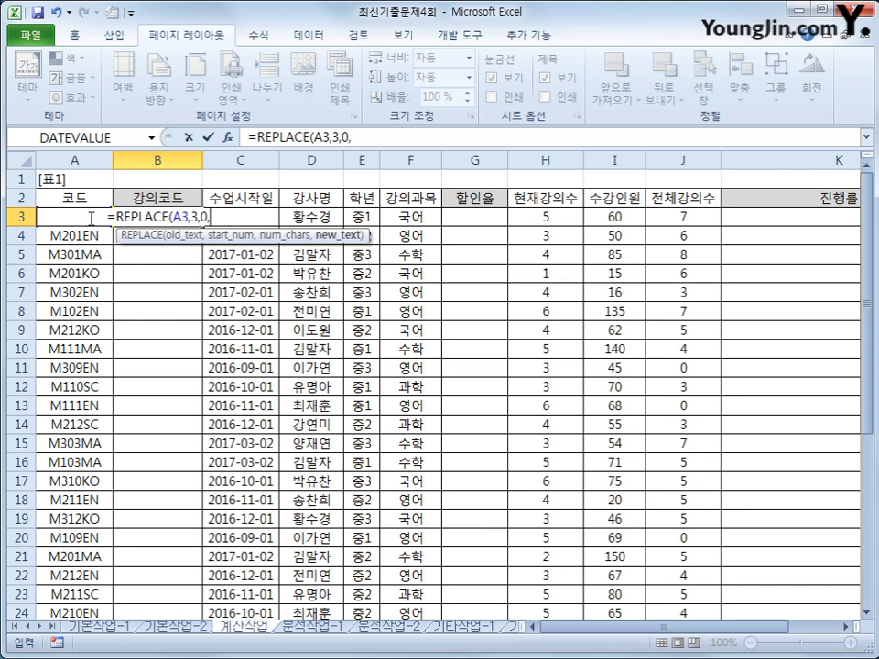
{"action": "type", "text": "\""}
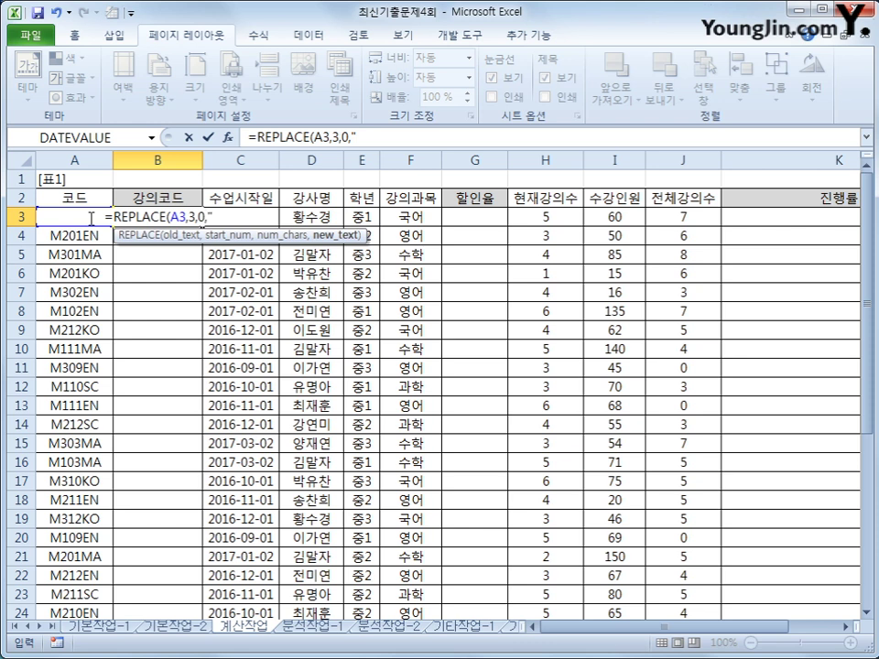
{"action": "type", "text": "-"}
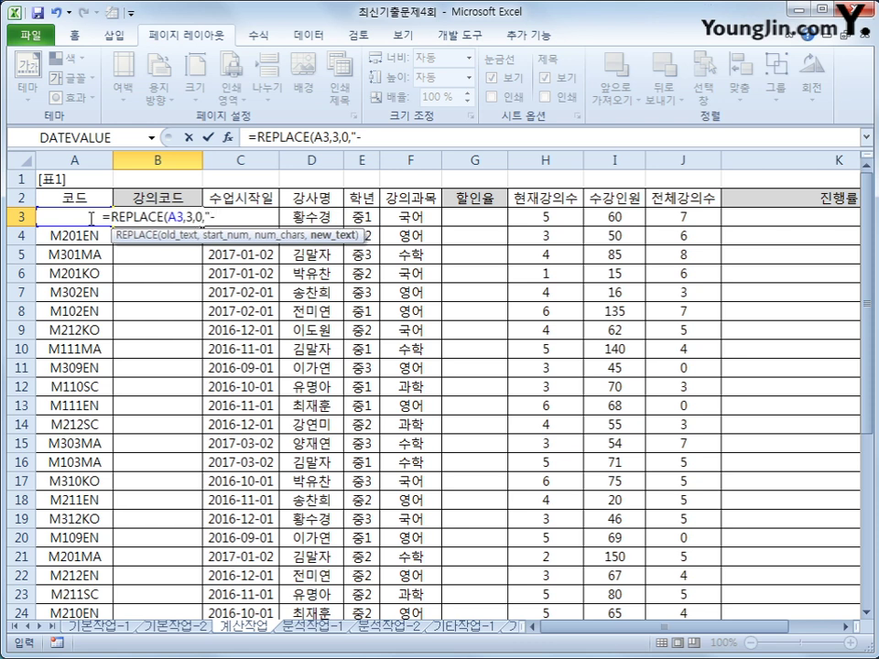
{"action": "type", "text": "\""}
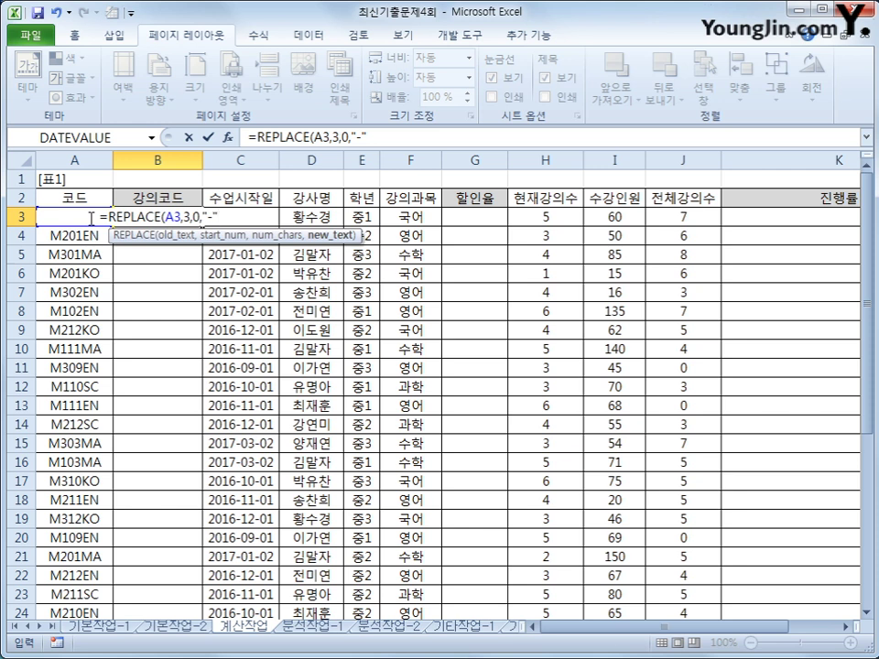
Complete the B3 formula by appending &RIGHT(YEAR(C3),2)&"-") to the replacement text, and enter it
{"action": "type", "text": "&"}
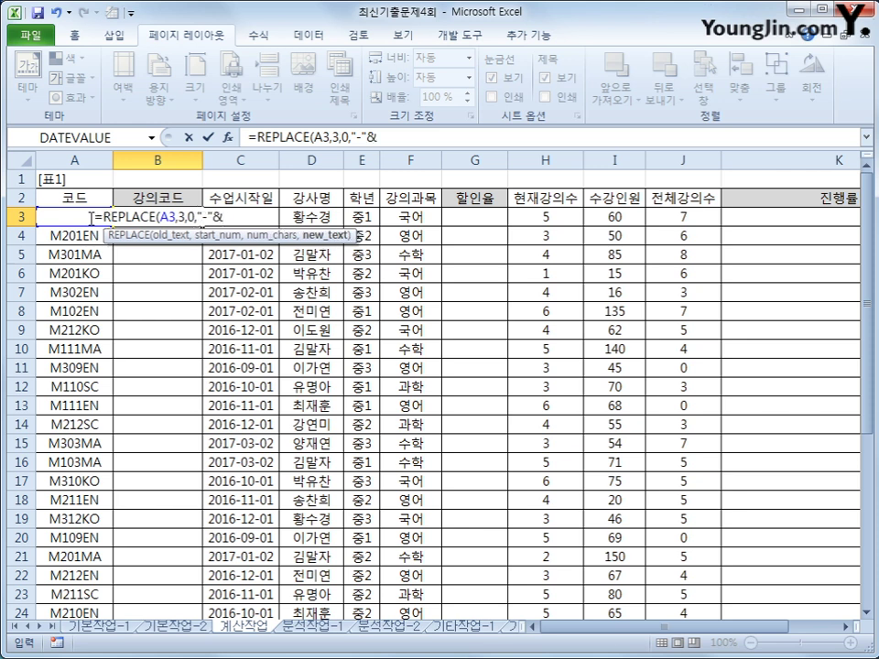
{"action": "type", "text": "r"}
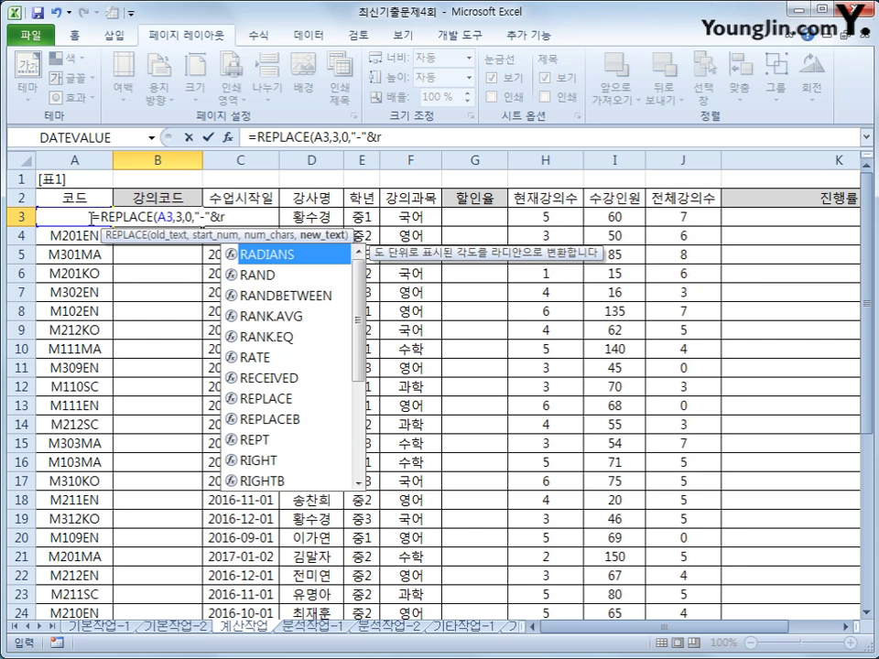
{"action": "type", "text": "ight("}
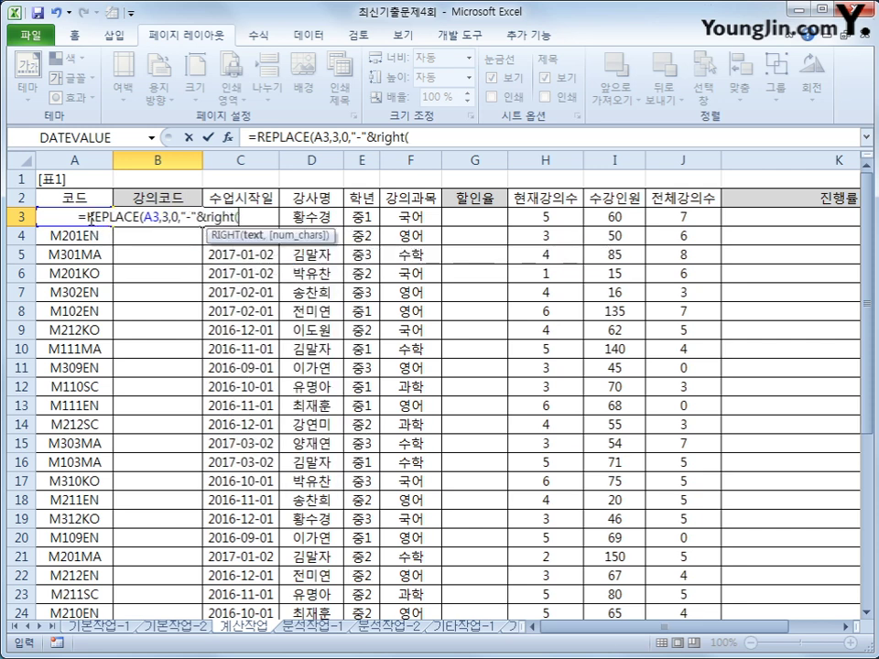
{"action": "type", "text": "year("}
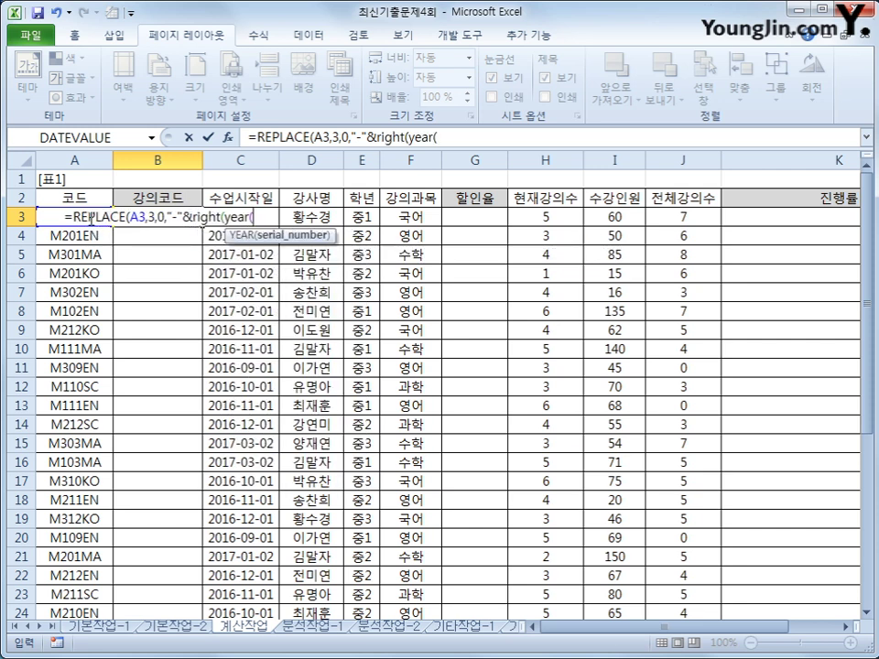
{"action": "key", "text": "Right"}
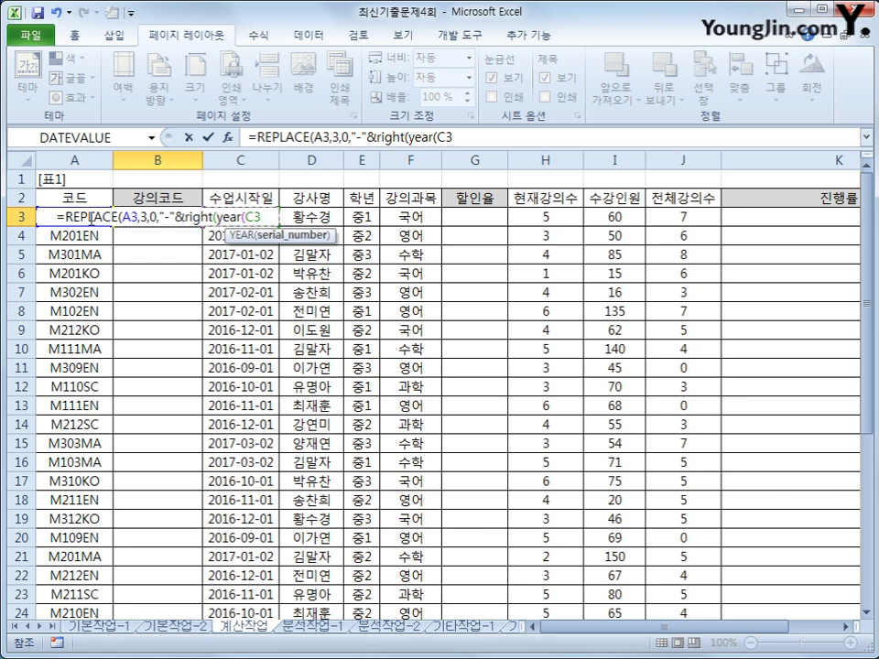
{"action": "type", "text": "),2"}
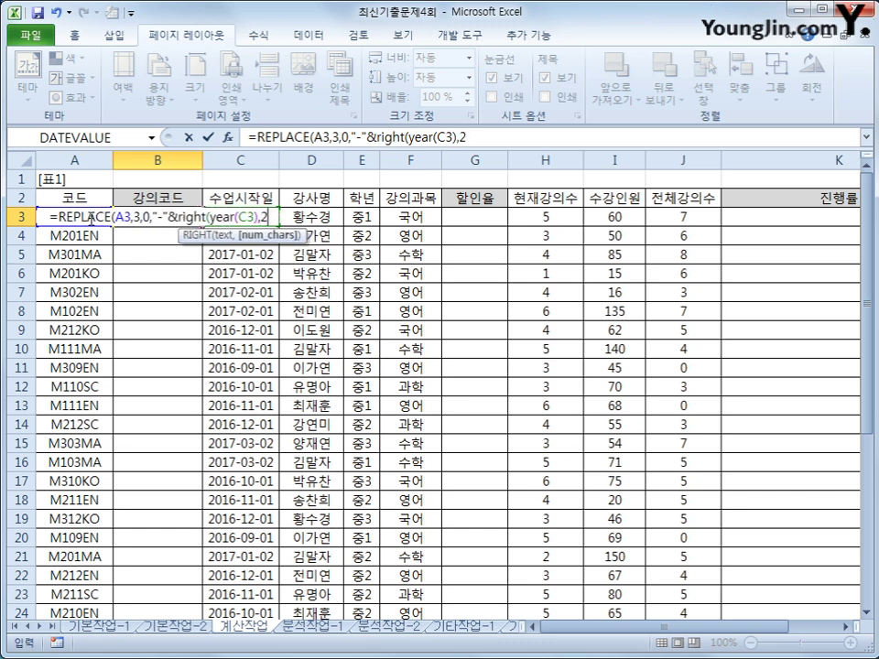
{"action": "type", "text": ")"}
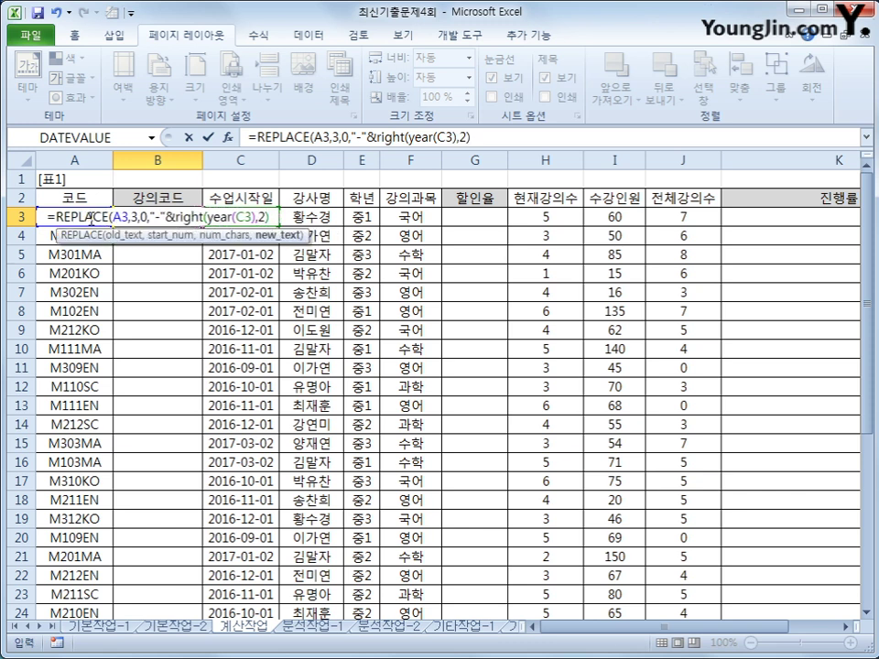
{"action": "type", "text": "&\""}
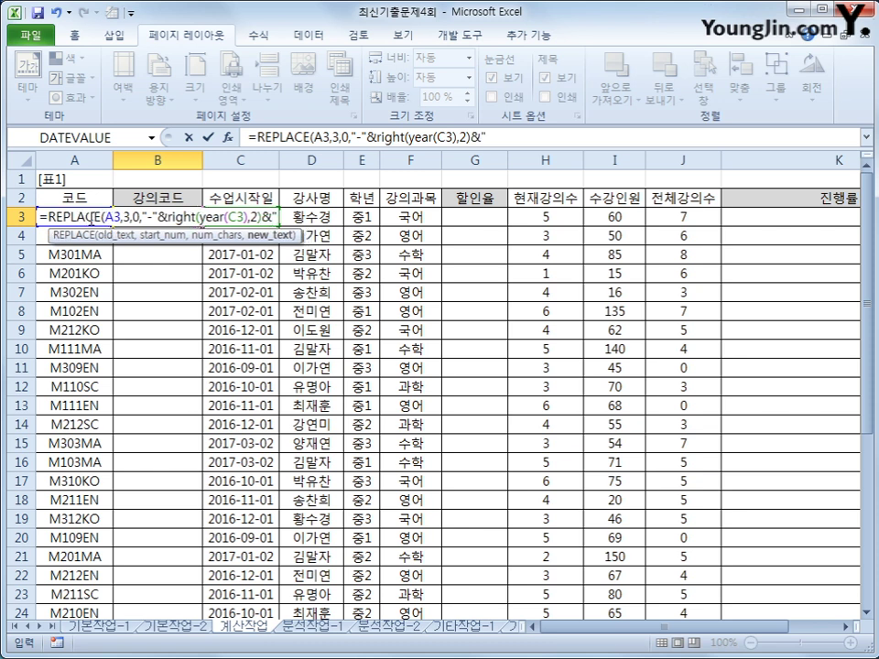
{"action": "type", "text": "-"}
{"action": "type", "text": "\""}
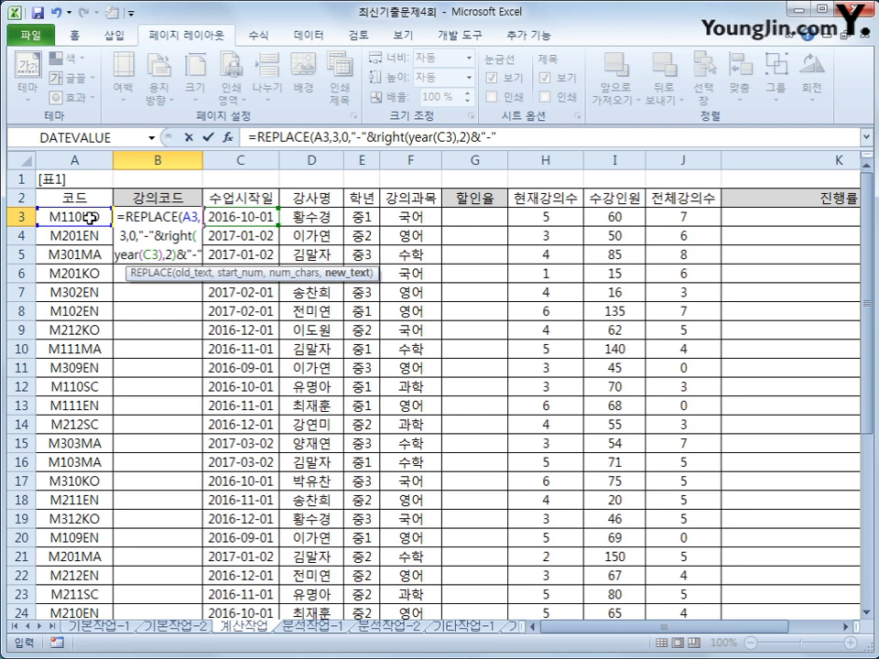
{"action": "type", "text": ")"}
{"action": "key", "text": "Return"}
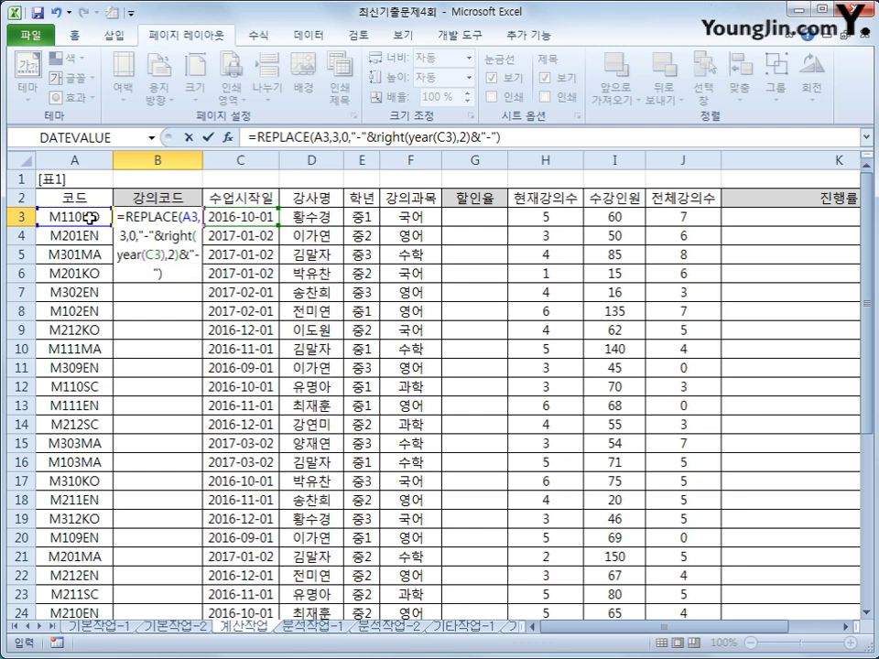
{"action": "key", "text": "Return"}
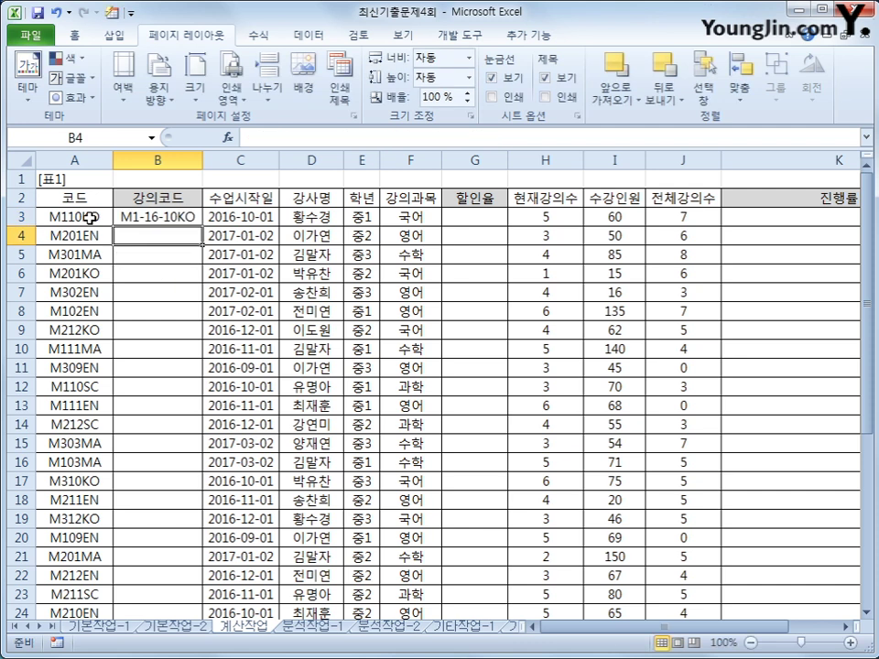
Review the REPLACE formula in B3 against the code in A3, marking its arguments with temporary pen strokes
{"action": "left_click", "coordinate": [115, 219]}
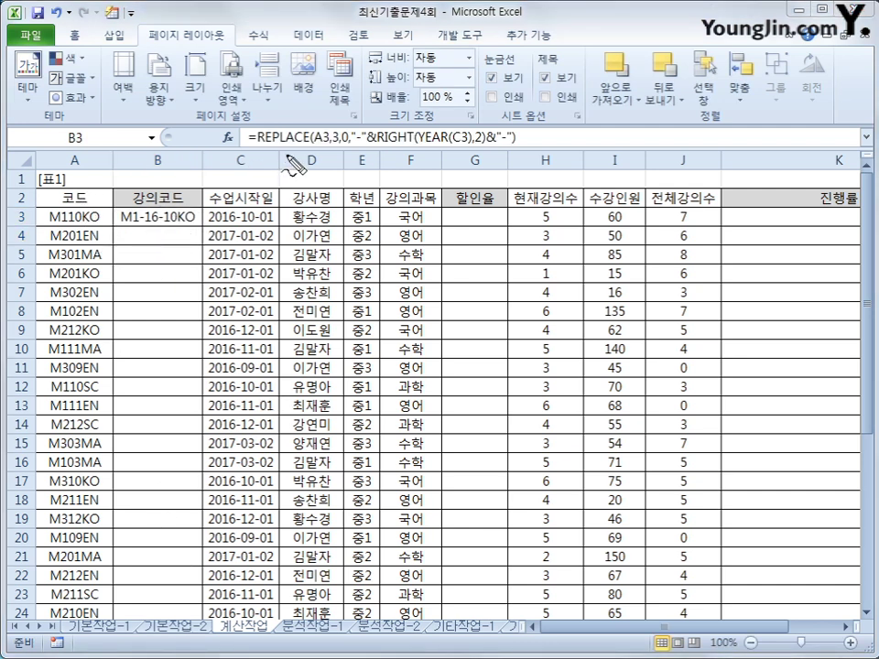
{"action": "left_click_drag", "start_coordinate": [249, 145], "coordinate": [309, 144]}
{"action": "mouse_move", "coordinate": [48, 222]}
{"action": "left_mouse_down"}
{"action": "mouse_move", "coordinate": [70, 209]}
{"action": "mouse_move", "coordinate": [113, 221]}
{"action": "mouse_move", "coordinate": [90, 225]}
{"action": "left_mouse_up"}
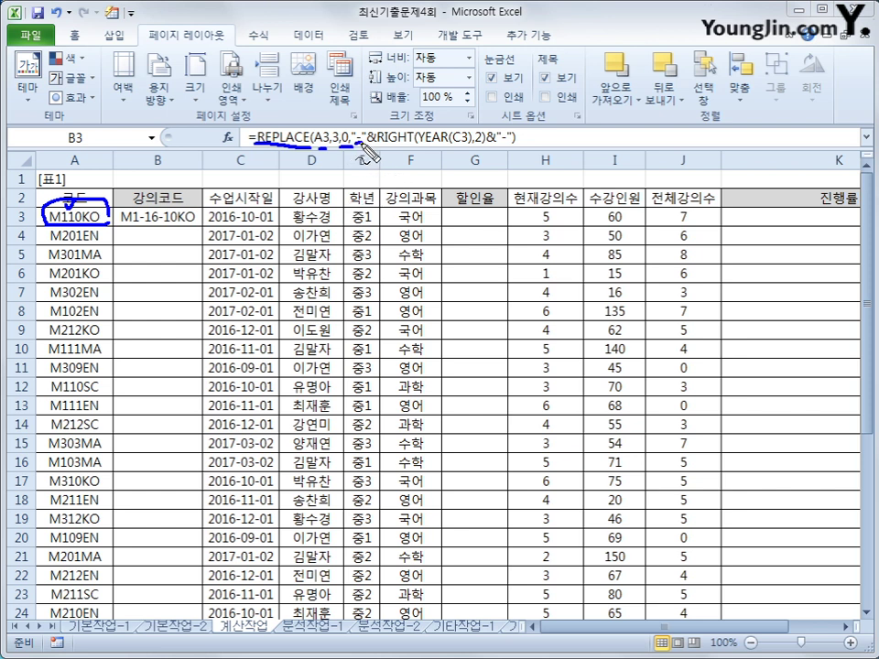
{"action": "mouse_move", "coordinate": [502, 143]}
{"action": "left_mouse_down"}
{"action": "mouse_move", "coordinate": [515, 143]}
{"action": "mouse_move", "coordinate": [440, 150]}
{"action": "mouse_move", "coordinate": [432, 137]}
{"action": "mouse_move", "coordinate": [451, 125]}
{"action": "mouse_move", "coordinate": [469, 140]}
{"action": "mouse_move", "coordinate": [477, 116]}
{"action": "left_mouse_up"}
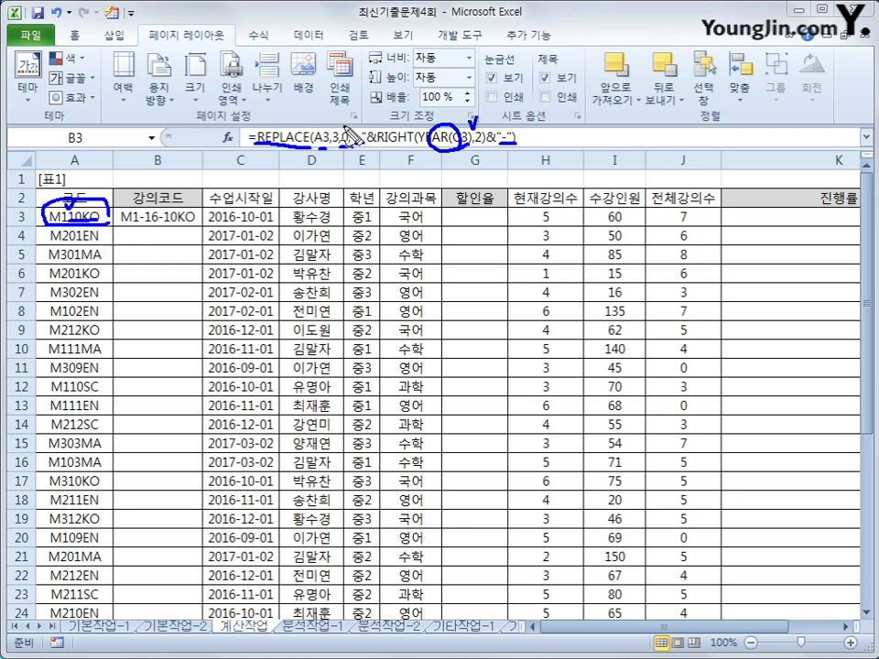
{"action": "left_click_drag", "start_coordinate": [344, 126], "coordinate": [368, 116]}
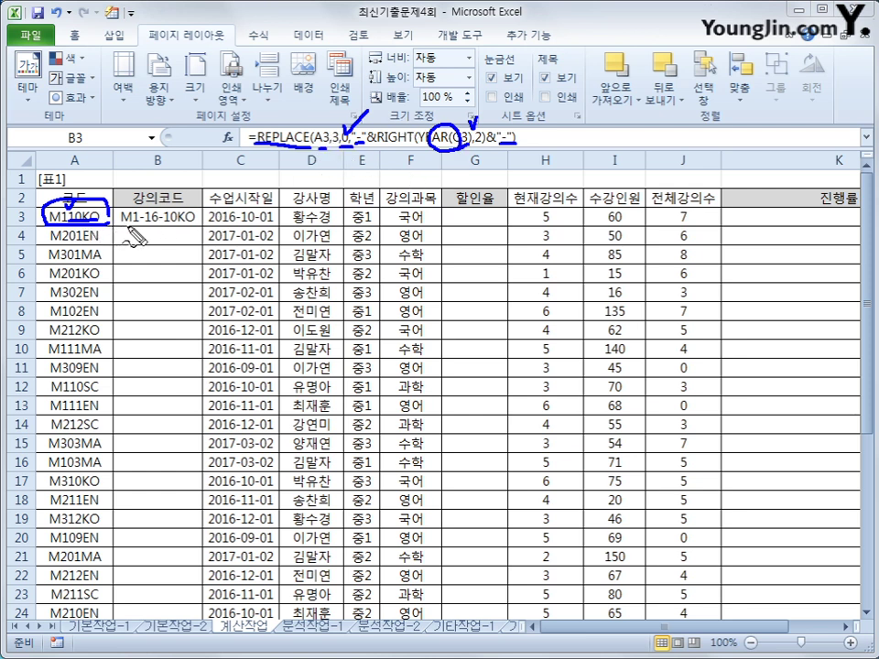
{"action": "key", "text": "Escape"}
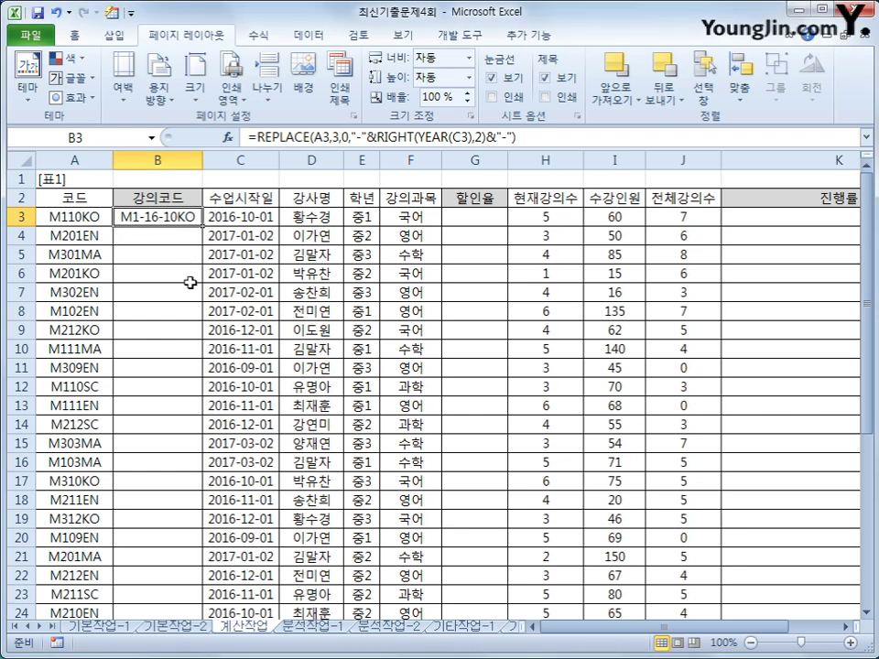
Copy the B3 formula down the whole 강의코드 column and select the first 할인율 cell, G3
{"action": "double_click", "coordinate": [202, 225]}
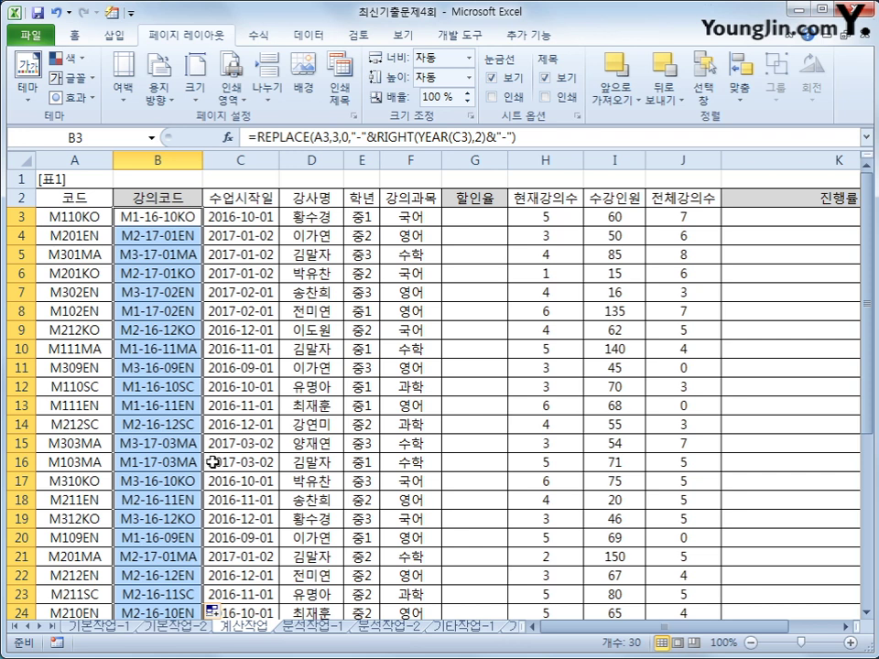
{"action": "left_click", "coordinate": [497, 220]}
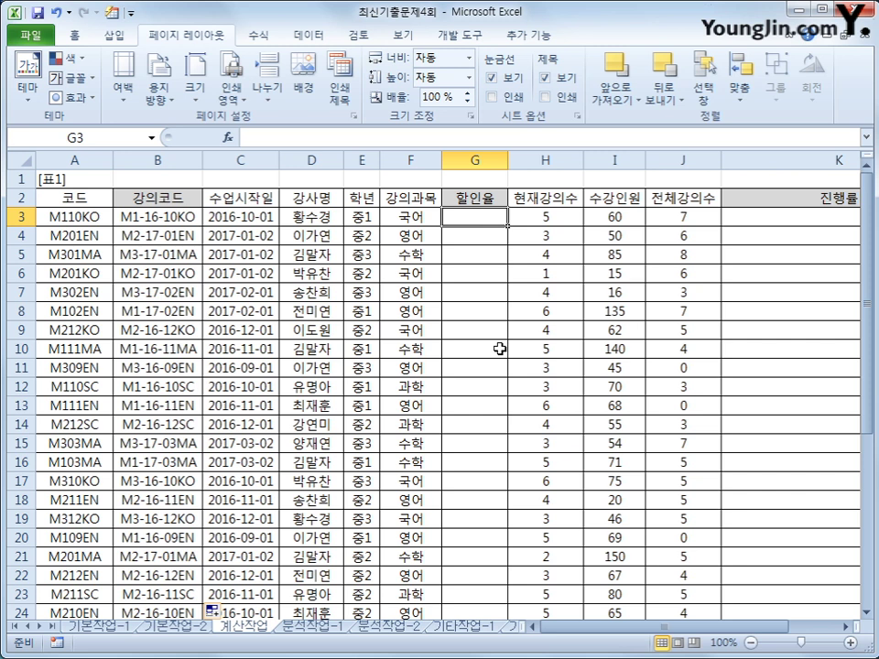
Examine how the 학년 and 강의과목 values in row 3 relate to the rates in the [표2] 할인율표 range A35:D37
{"action": "left_click", "coordinate": [364, 218]}
{"action": "left_click", "coordinate": [408, 218]}
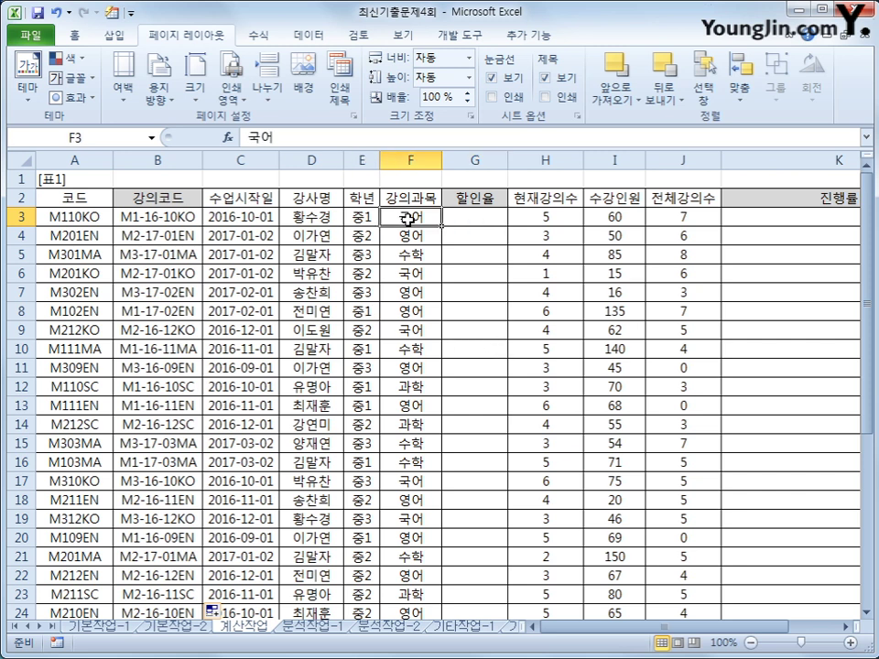
{"action": "scroll", "coordinate": [324, 389], "scroll_direction": "down", "scroll_amount": 3}
{"action": "scroll", "coordinate": [323, 389], "scroll_direction": "down", "scroll_amount": 3}
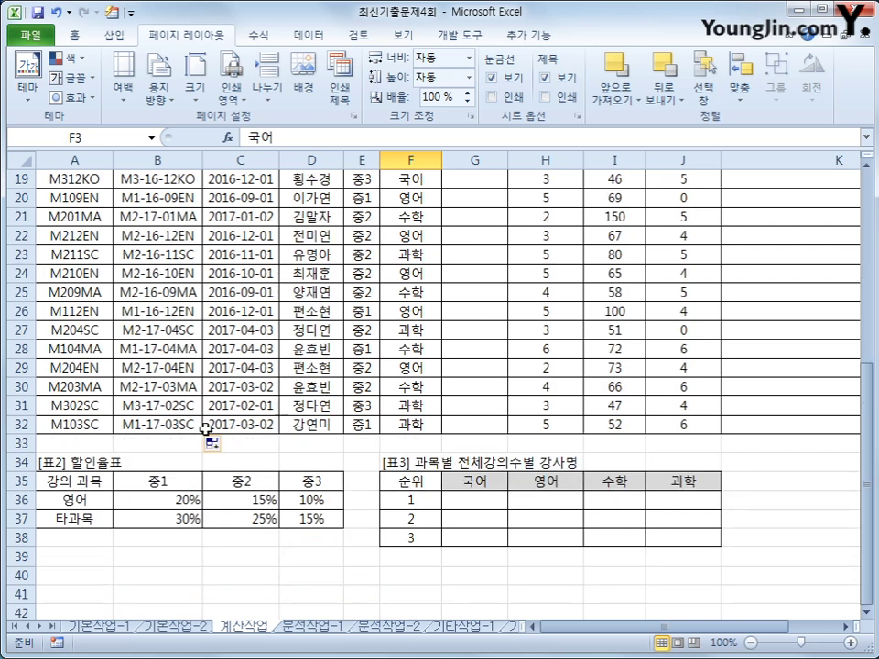
{"action": "left_click", "coordinate": [68, 516]}
{"action": "left_click_drag", "start_coordinate": [56, 481], "coordinate": [313, 518]}
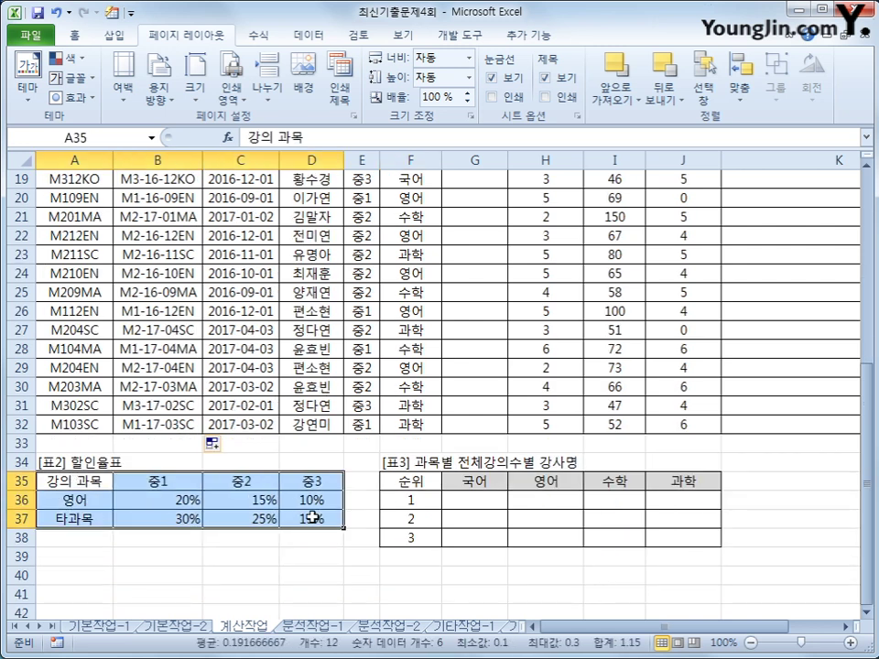
{"action": "scroll", "coordinate": [312, 518], "scroll_direction": "up", "scroll_amount": 5}
{"action": "scroll", "coordinate": [234, 388], "scroll_direction": "down", "scroll_amount": 3}
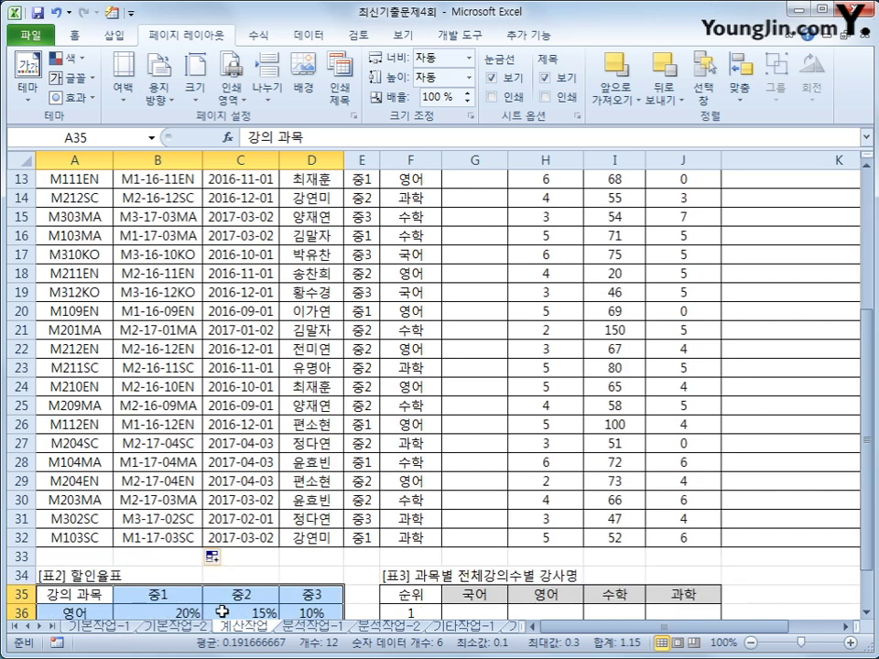
{"action": "scroll", "coordinate": [221, 612], "scroll_direction": "down", "scroll_amount": 2}
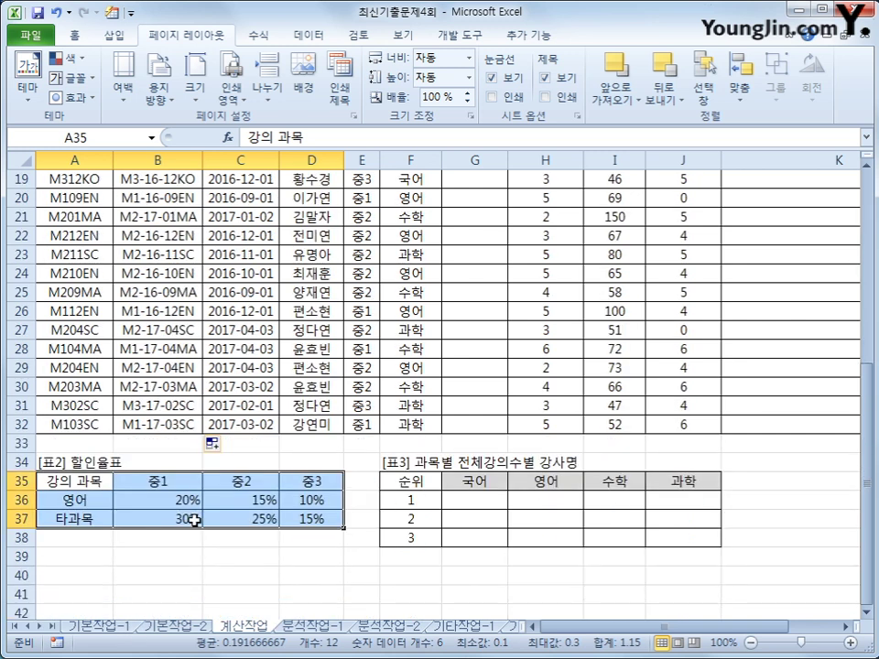
{"action": "scroll", "coordinate": [195, 520], "scroll_direction": "up", "scroll_amount": 2}
{"action": "scroll", "coordinate": [194, 520], "scroll_direction": "down", "scroll_amount": 3}
{"action": "scroll", "coordinate": [192, 522], "scroll_direction": "up", "scroll_amount": 7}
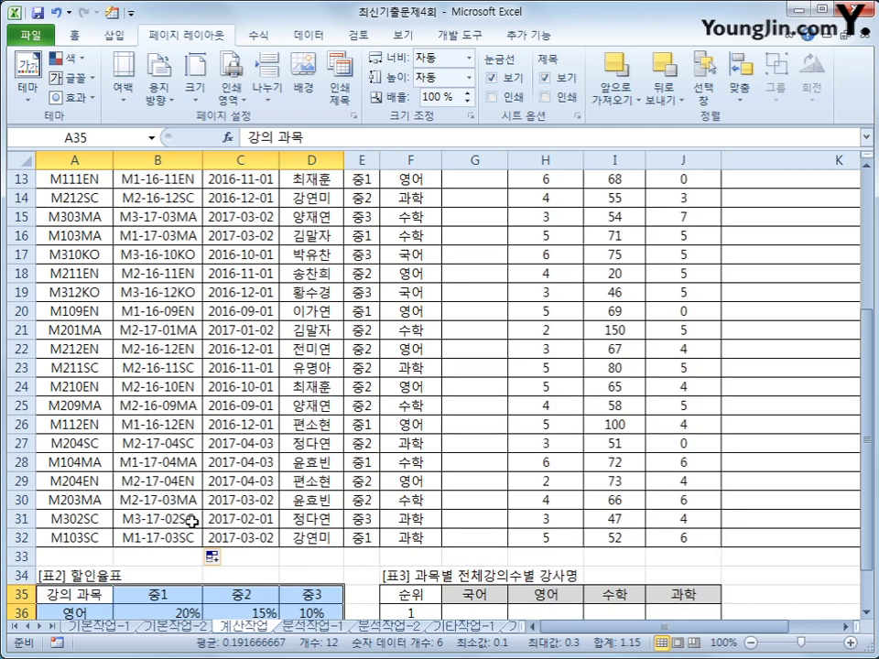
{"action": "left_click", "coordinate": [456, 221]}
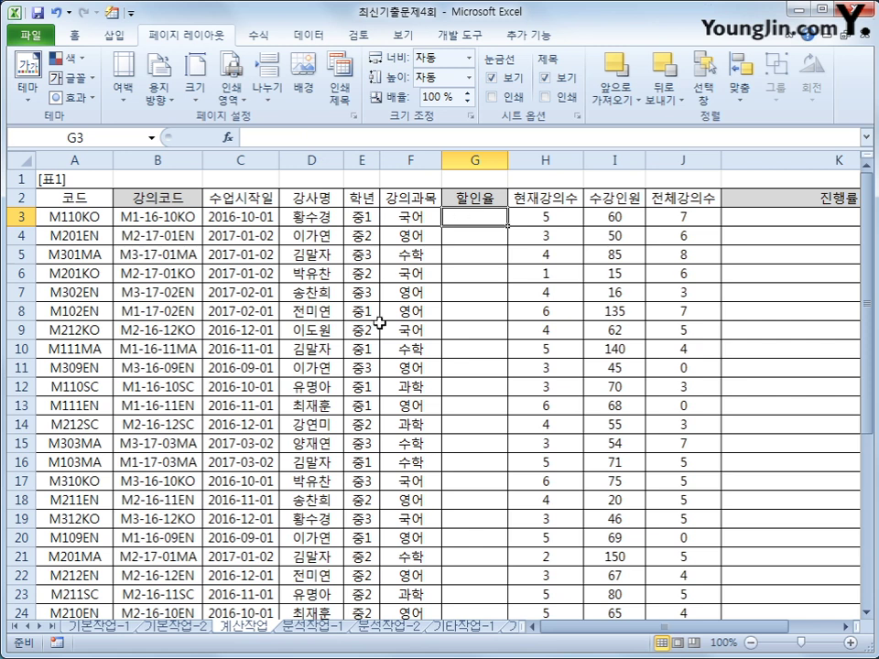
{"action": "scroll", "coordinate": [440, 314], "scroll_direction": "down", "scroll_amount": 8}
{"action": "left_click_drag", "start_coordinate": [58, 366], "coordinate": [314, 406]}
{"action": "scroll", "coordinate": [221, 349], "scroll_direction": "up", "scroll_amount": 8}
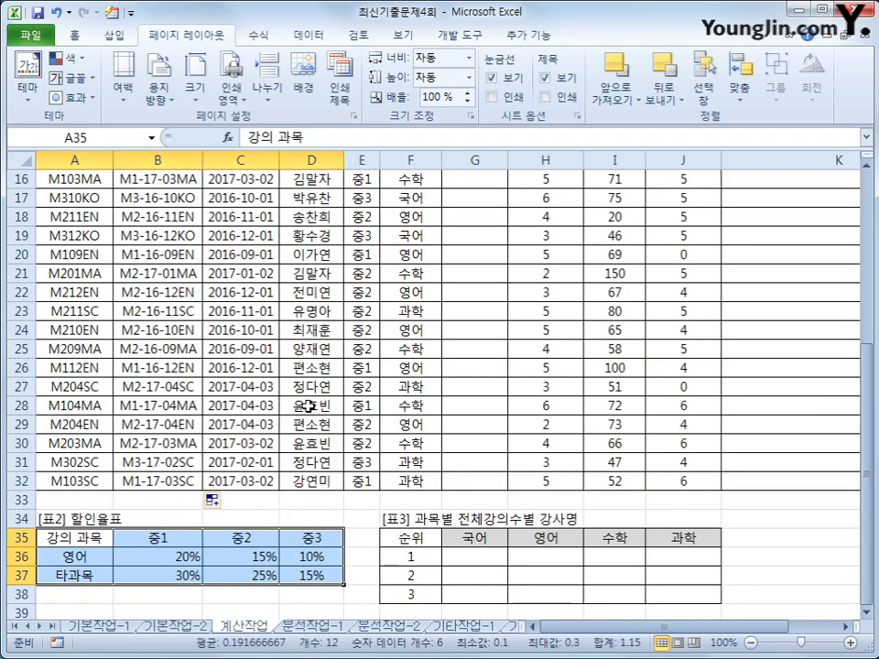
Start the 할인율 formula in G3 as =HLOOKUP(E3, with the 학년 cell as the lookup value
{"action": "left_click", "coordinate": [462, 219]}
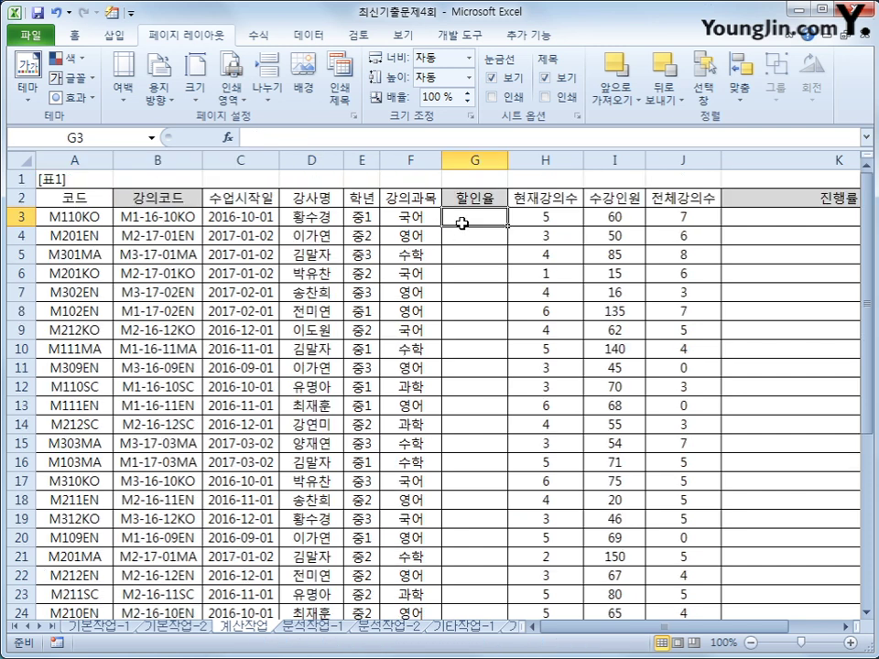
{"action": "type", "text": "="}
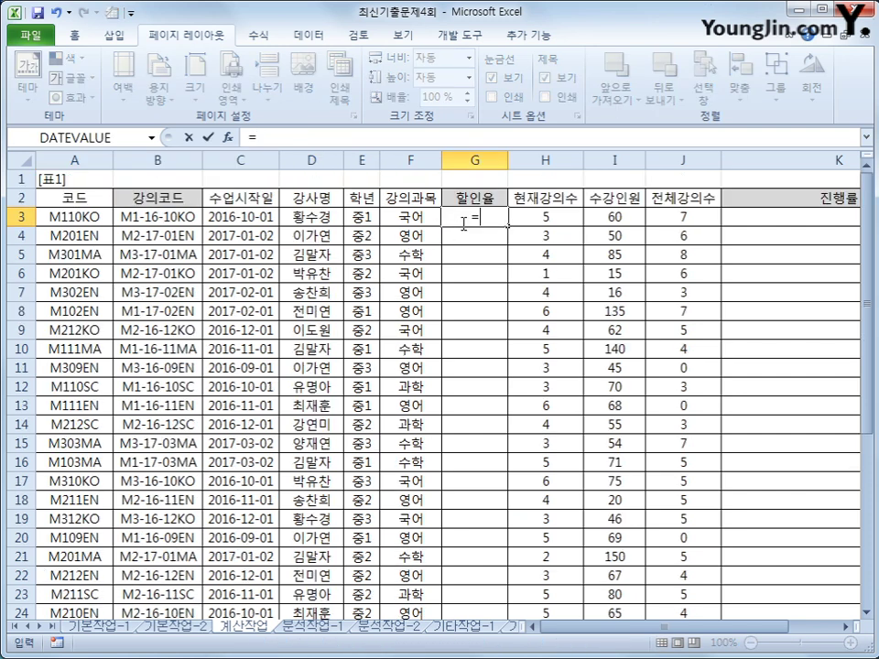
{"action": "type", "text": "ho"}
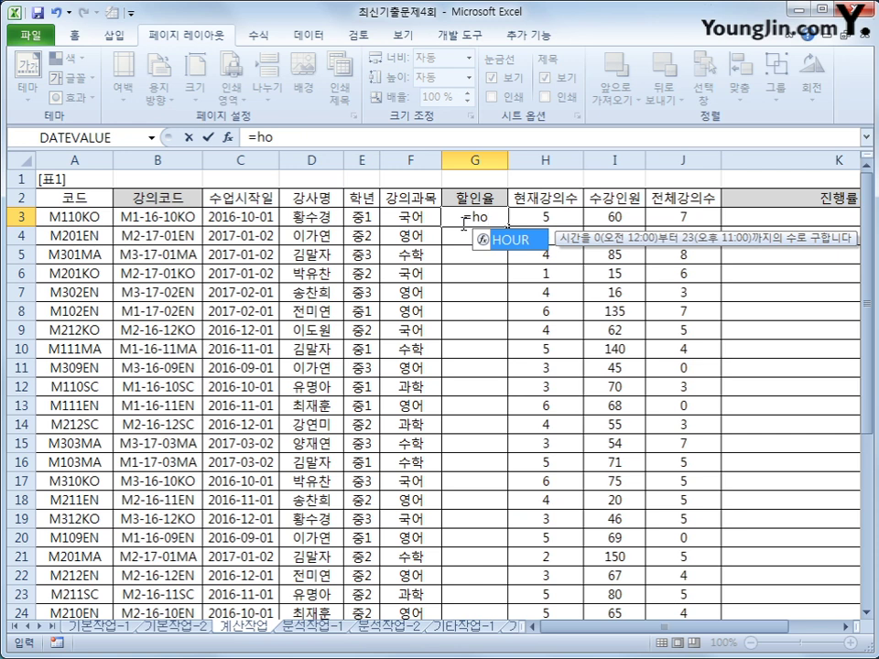
{"action": "key", "text": "BackSpace"}
{"action": "type", "text": "l"}
{"action": "key", "text": "Tab"}
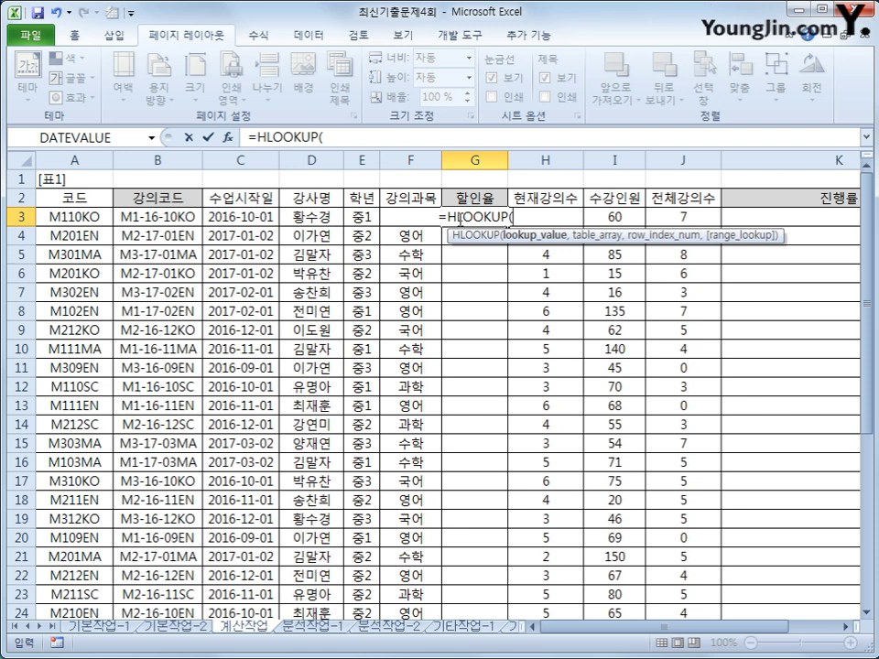
{"action": "left_click", "coordinate": [357, 216]}
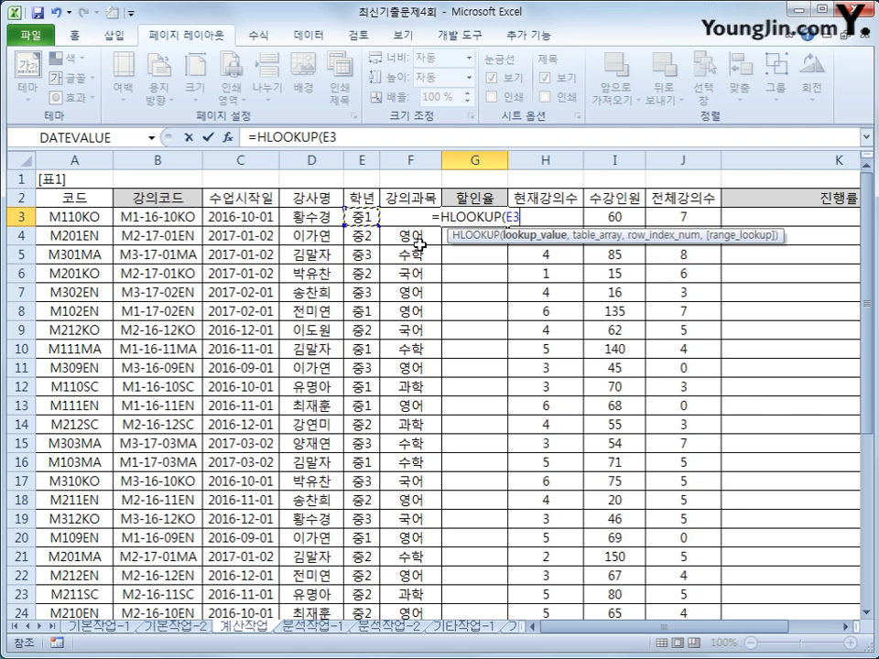
{"action": "scroll", "coordinate": [386, 374], "scroll_direction": "down", "scroll_amount": 6}
{"action": "scroll", "coordinate": [386, 373], "scroll_direction": "up", "scroll_amount": 2}
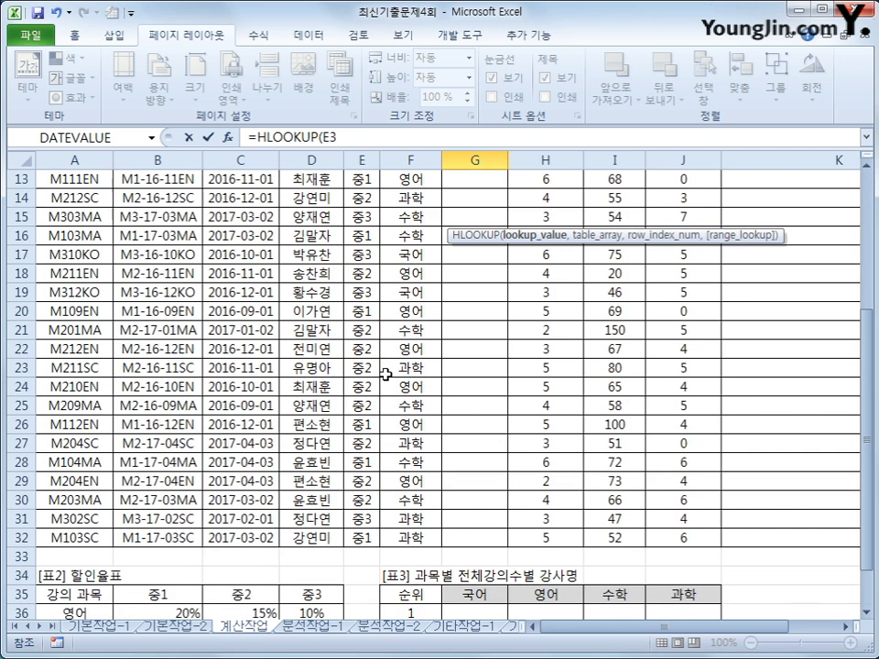
{"action": "scroll", "coordinate": [386, 370], "scroll_direction": "down", "scroll_amount": 2}
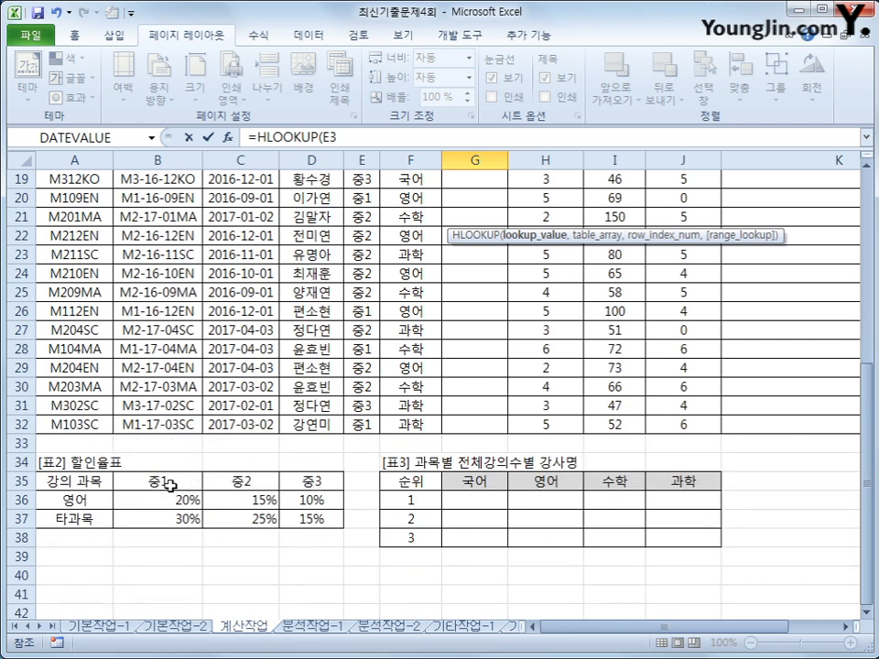
{"action": "scroll", "coordinate": [380, 395], "scroll_direction": "up", "scroll_amount": 3}
{"action": "scroll", "coordinate": [381, 396], "scroll_direction": "up", "scroll_amount": 3}
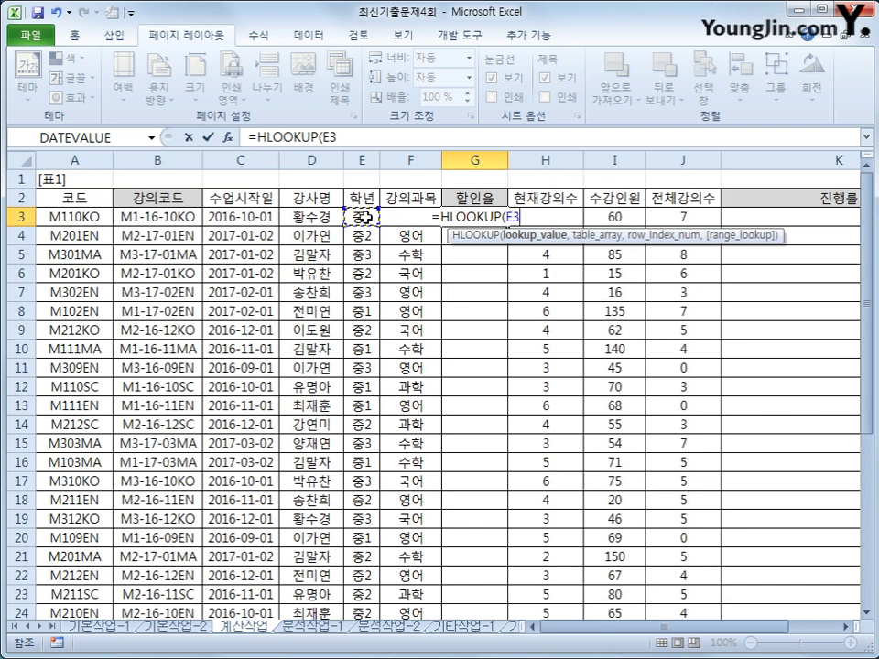
{"action": "type", "text": ","}
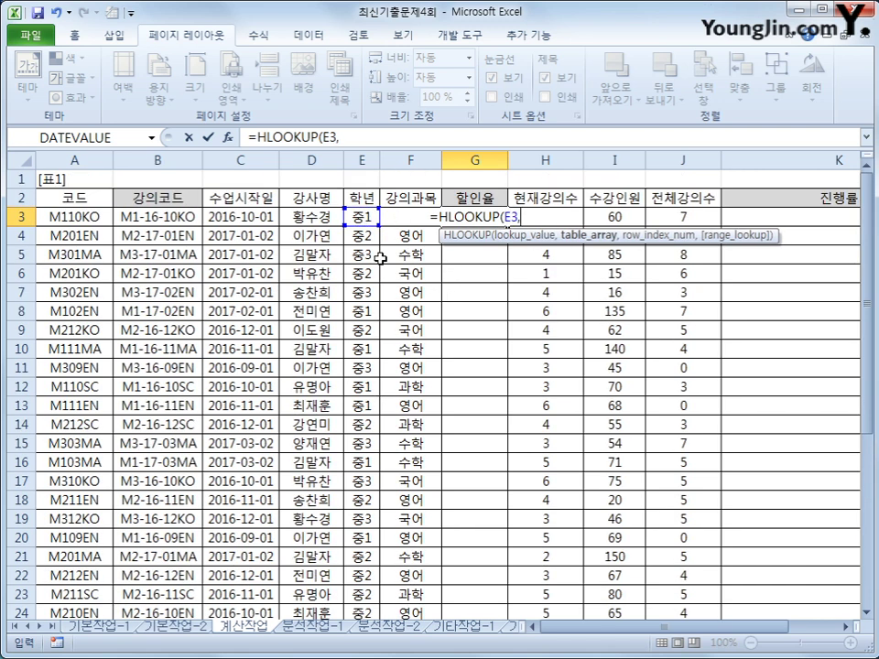
Add the 학년 headings and rates of [표2] as HLOOKUP's table array, using the absolute range $B$35:$D$37 followed by a comma
{"action": "scroll", "coordinate": [366, 334], "scroll_direction": "down", "scroll_amount": 6}
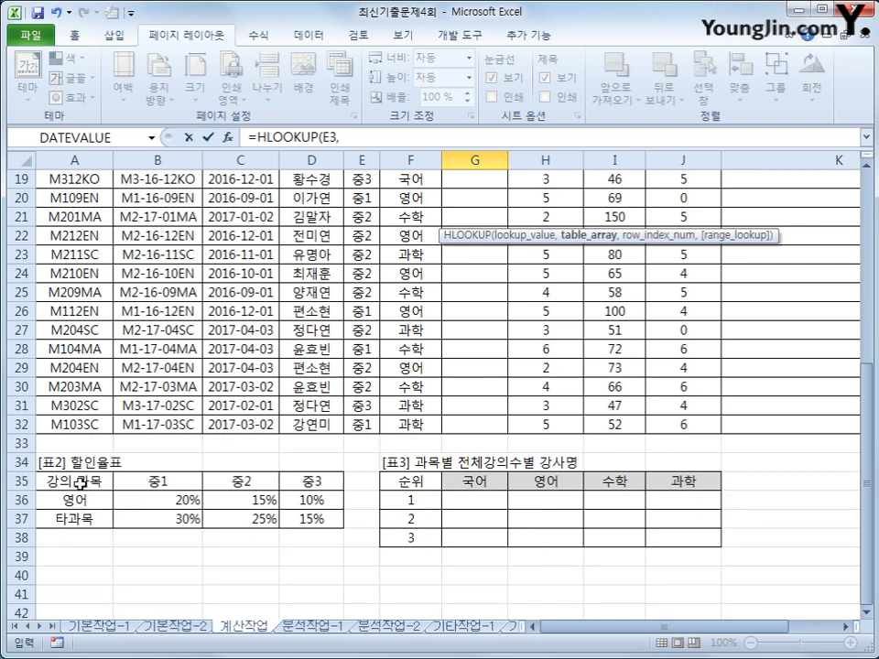
{"action": "left_click_drag", "start_coordinate": [64, 482], "coordinate": [64, 517]}
{"action": "left_click_drag", "start_coordinate": [139, 483], "coordinate": [303, 519]}
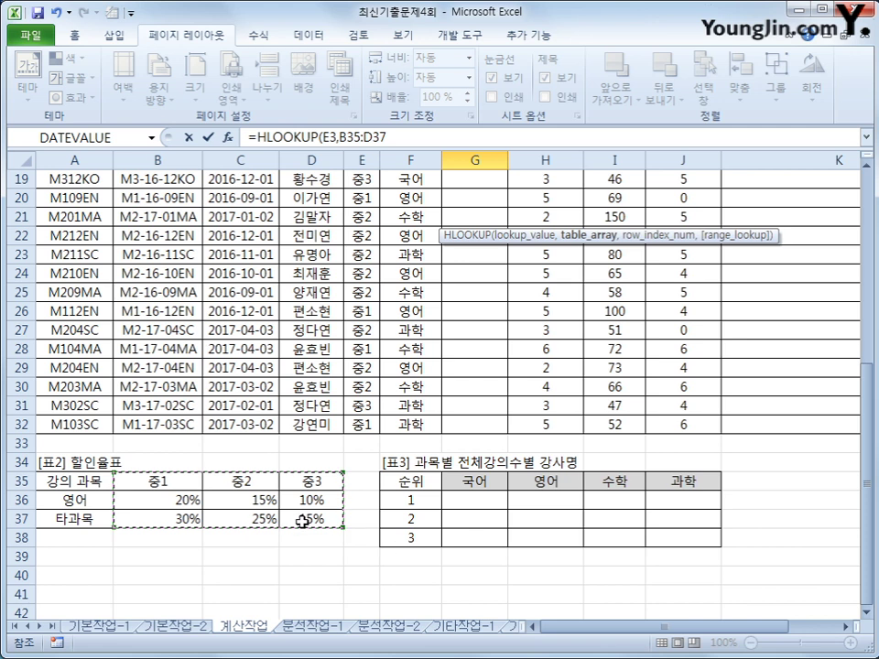
{"action": "key", "text": "F4"}
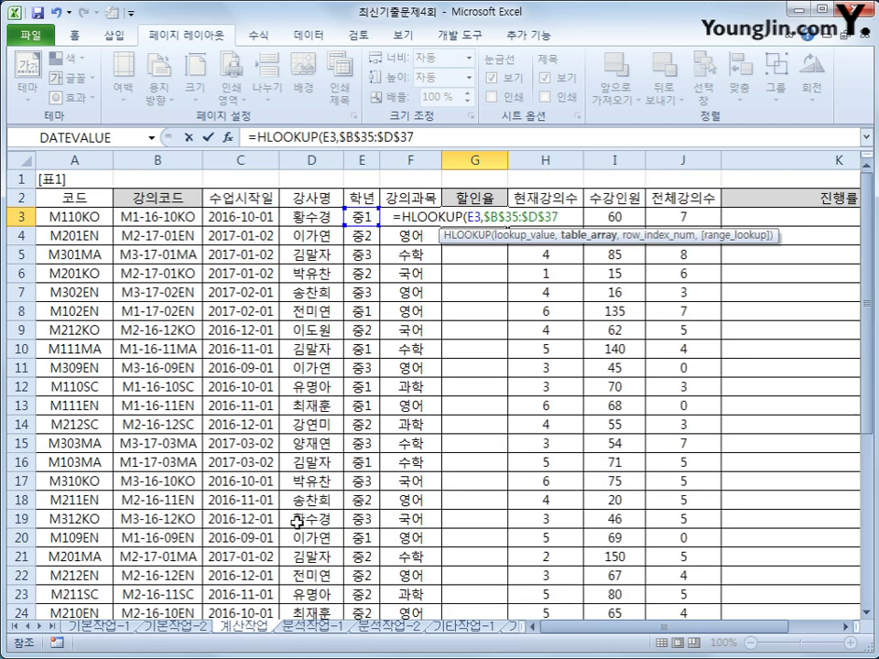
{"action": "type", "text": ","}
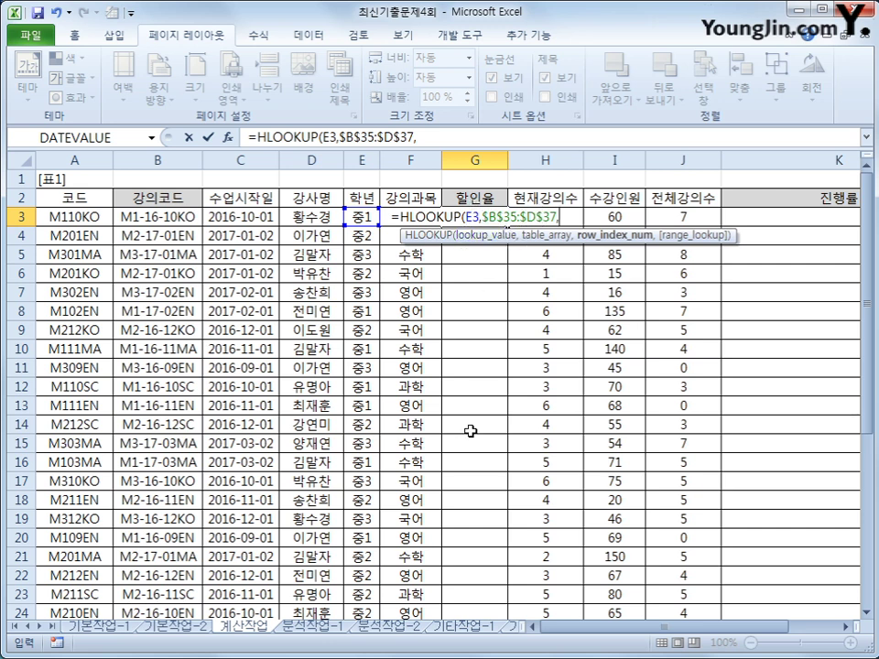
Nest MATCH(f3, as HLOOKUP's row index argument, looking up the 강의과목 of row 3
{"action": "scroll", "coordinate": [470, 431], "scroll_direction": "down", "scroll_amount": 6}
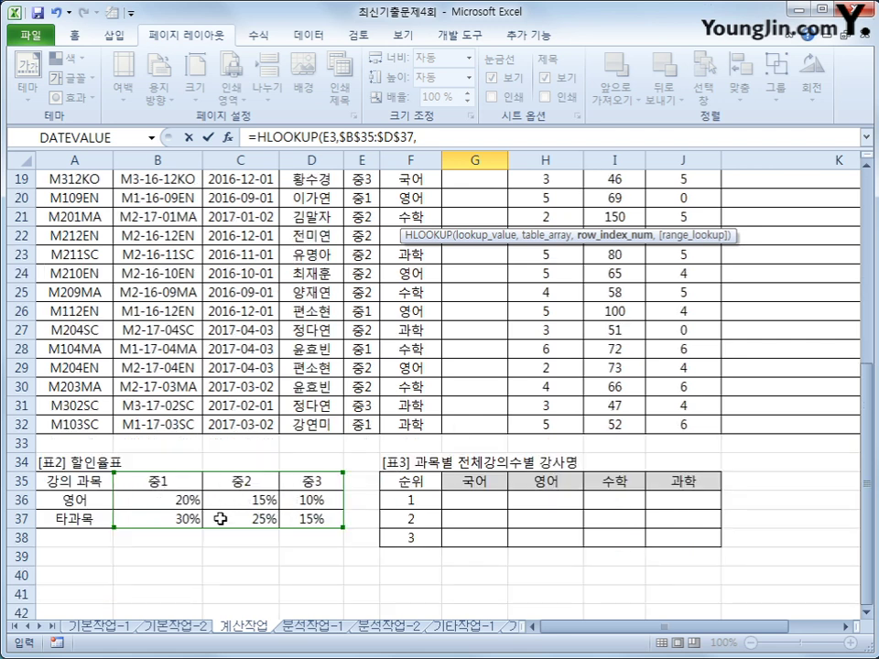
{"action": "scroll", "coordinate": [524, 528], "scroll_direction": "up", "scroll_amount": 6}
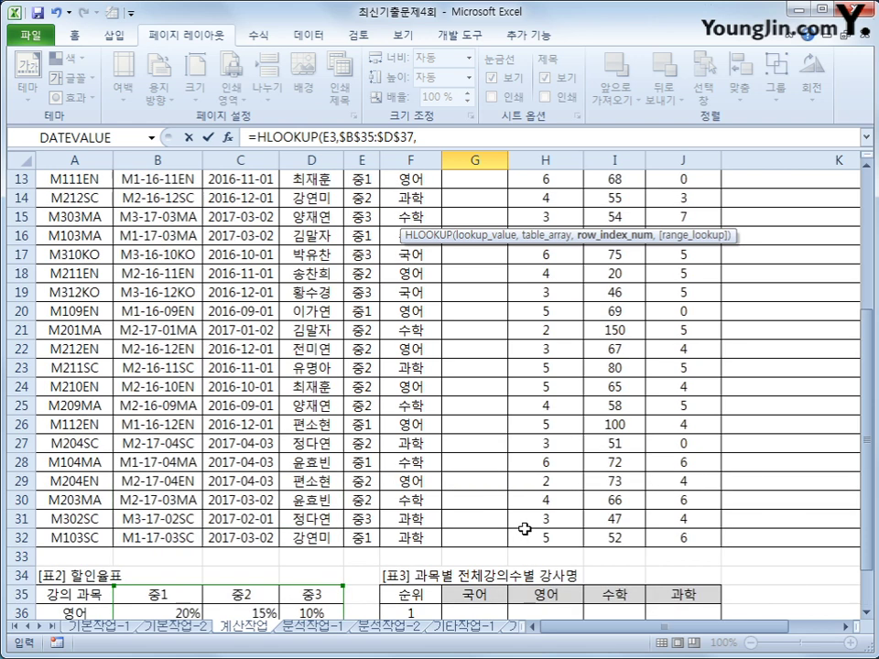
{"action": "scroll", "coordinate": [523, 526], "scroll_direction": "down", "scroll_amount": 7}
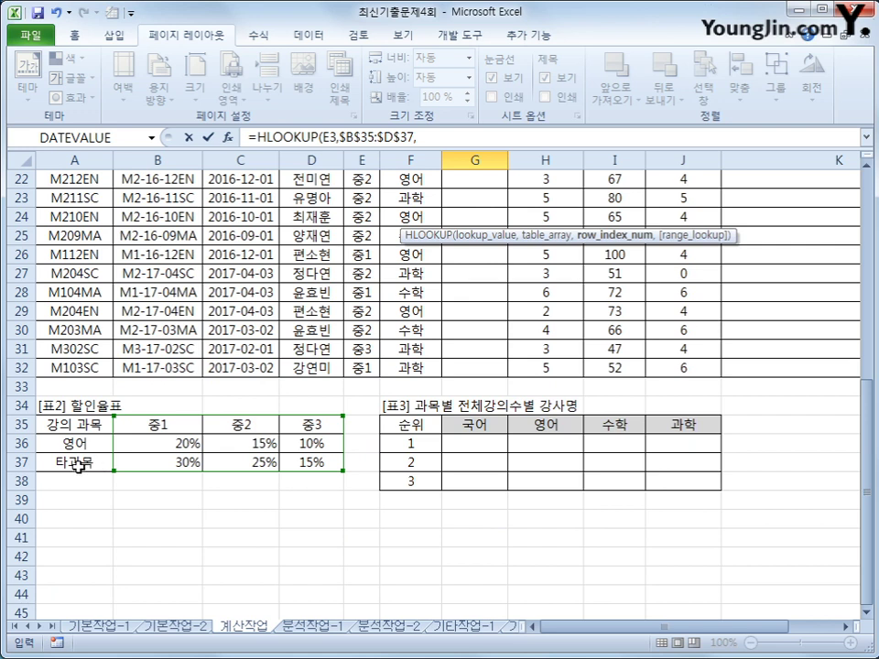
{"action": "scroll", "coordinate": [519, 491], "scroll_direction": "up", "scroll_amount": 7}
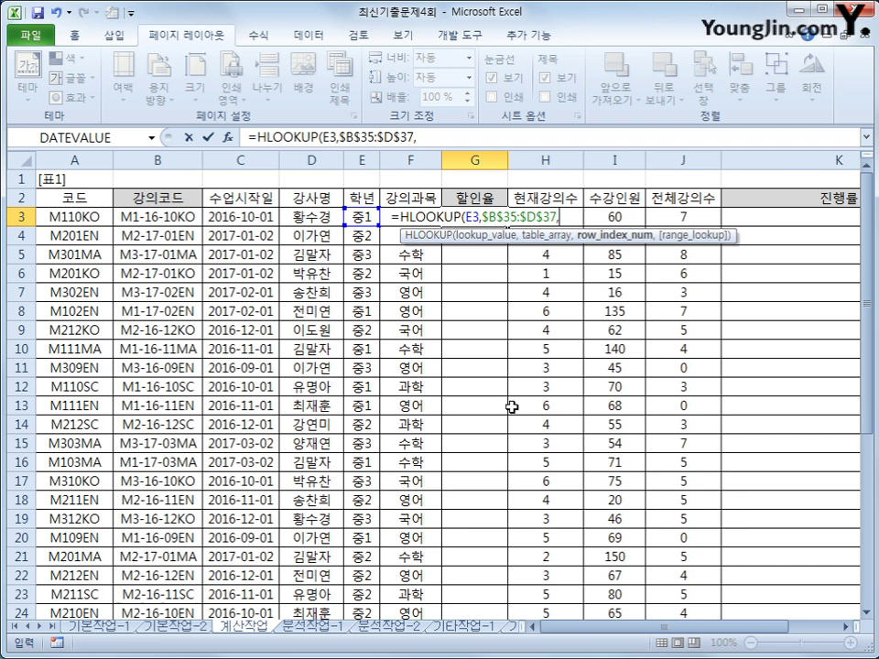
{"action": "left_click", "coordinate": [462, 139]}
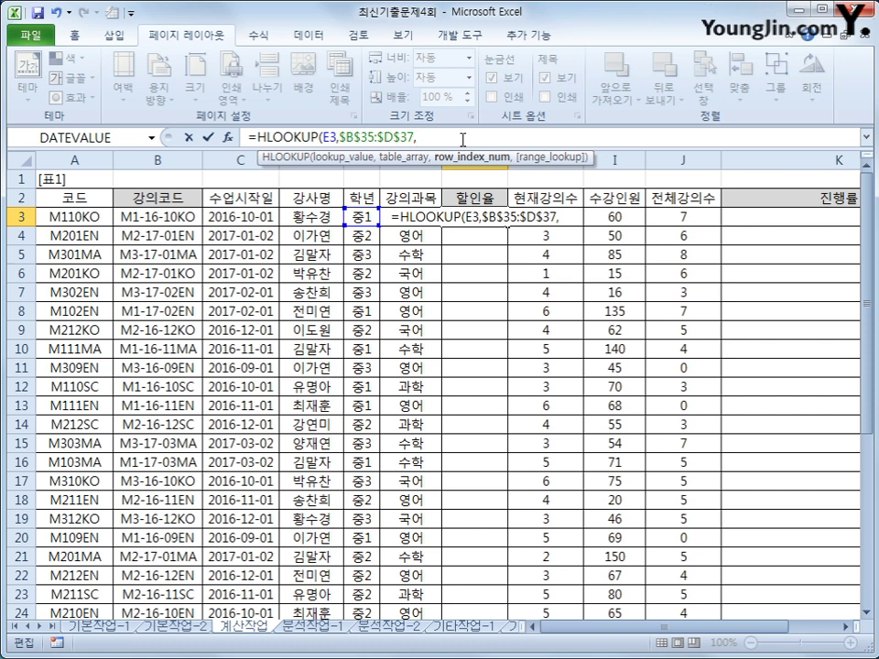
{"action": "type", "text": "ma"}
{"action": "key", "text": "Tab"}
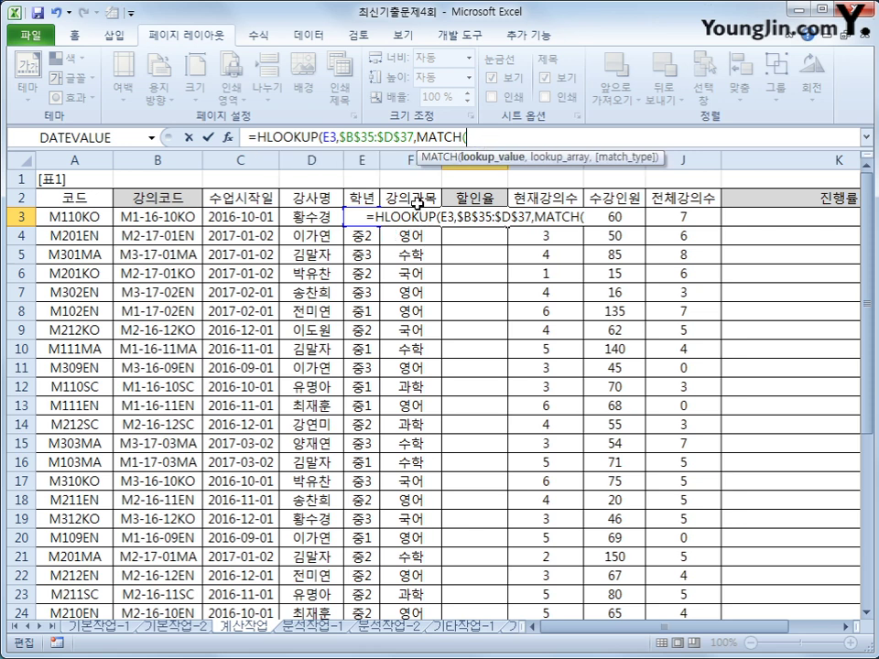
{"action": "type", "text": "f3"}
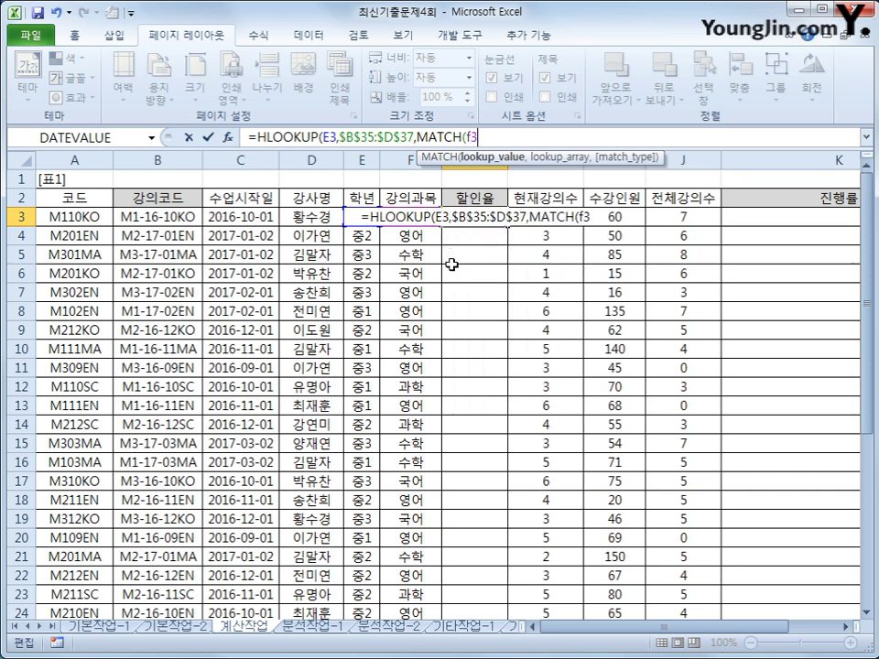
{"action": "type", "text": ","}
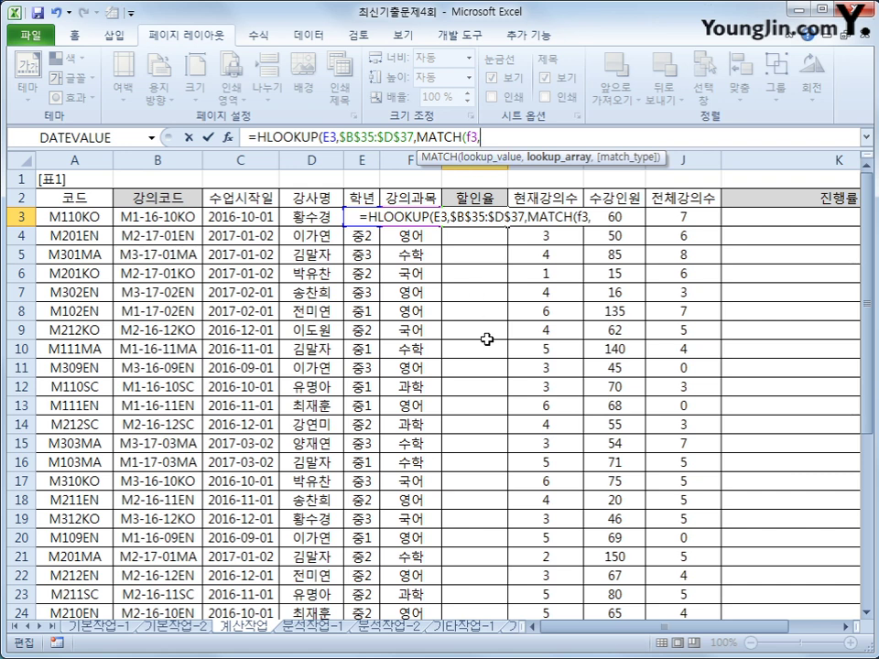
Add the 강의 과목 labels of [표2] as MATCH's lookup array, using the absolute range $A$36:$A$37 followed by a comma
{"action": "scroll", "coordinate": [872, 311], "scroll_direction": "down", "scroll_amount": 4}
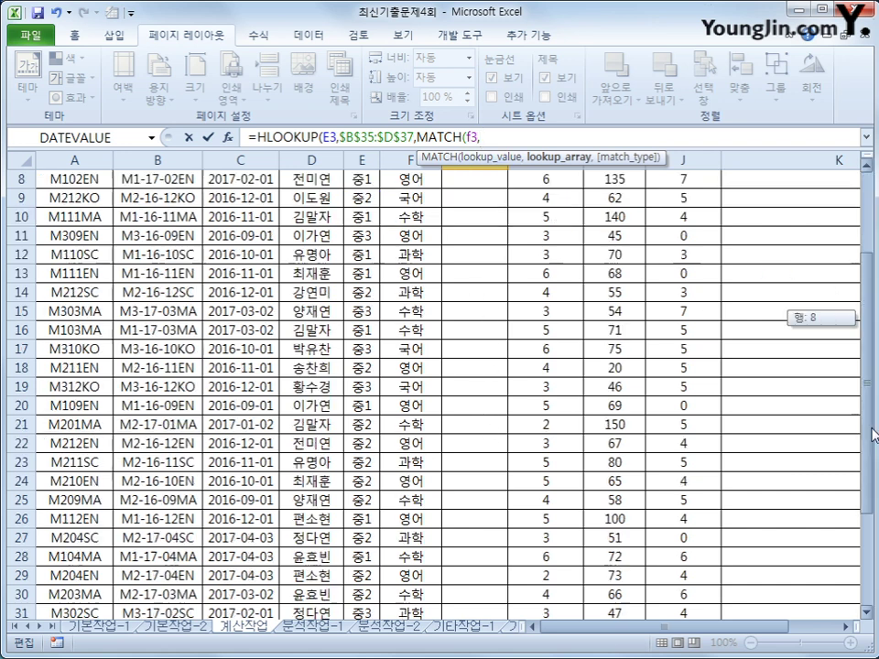
{"action": "left_click_drag", "start_coordinate": [871, 384], "coordinate": [871, 403]}
{"action": "left_click_drag", "start_coordinate": [73, 554], "coordinate": [72, 576]}
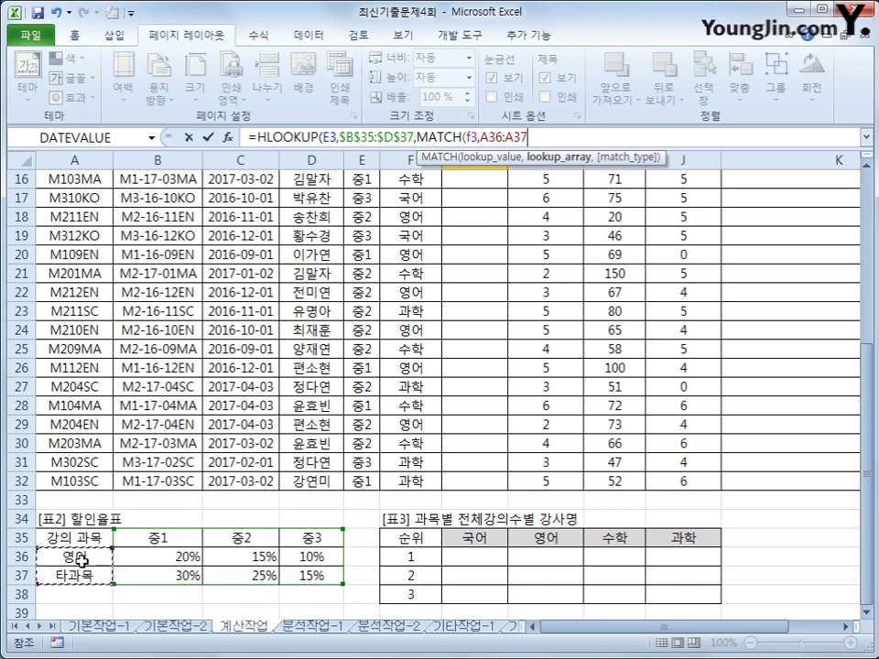
{"action": "left_click_drag", "start_coordinate": [58, 555], "coordinate": [82, 575]}
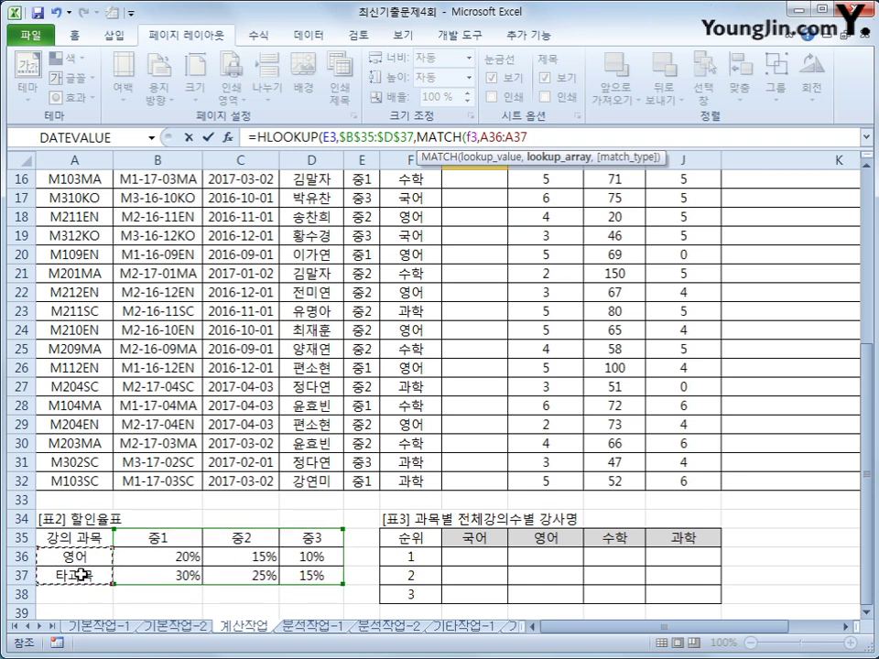
{"action": "key", "text": "F4"}
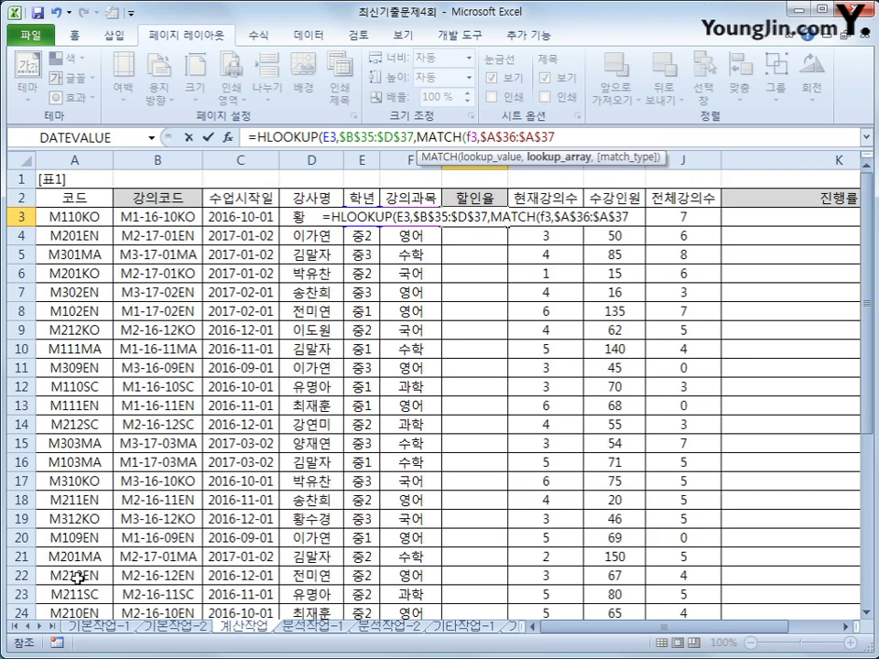
{"action": "type", "text": ","}
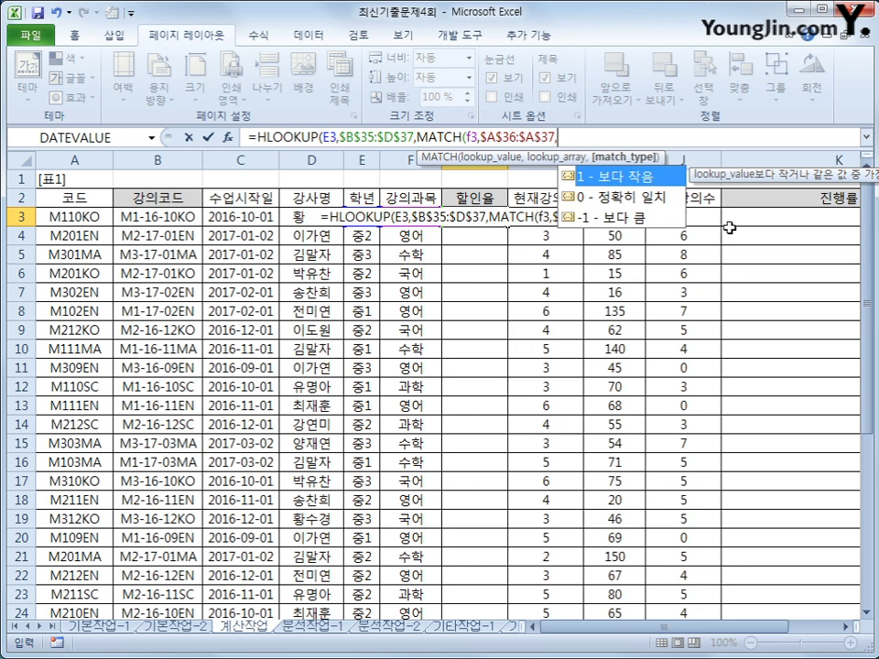
Set MATCH's match type to -1, add 1 to its result as HLOOKUP's row index, and enter the 할인율 formula
{"action": "left_click_drag", "start_coordinate": [865, 231], "coordinate": [863, 391]}
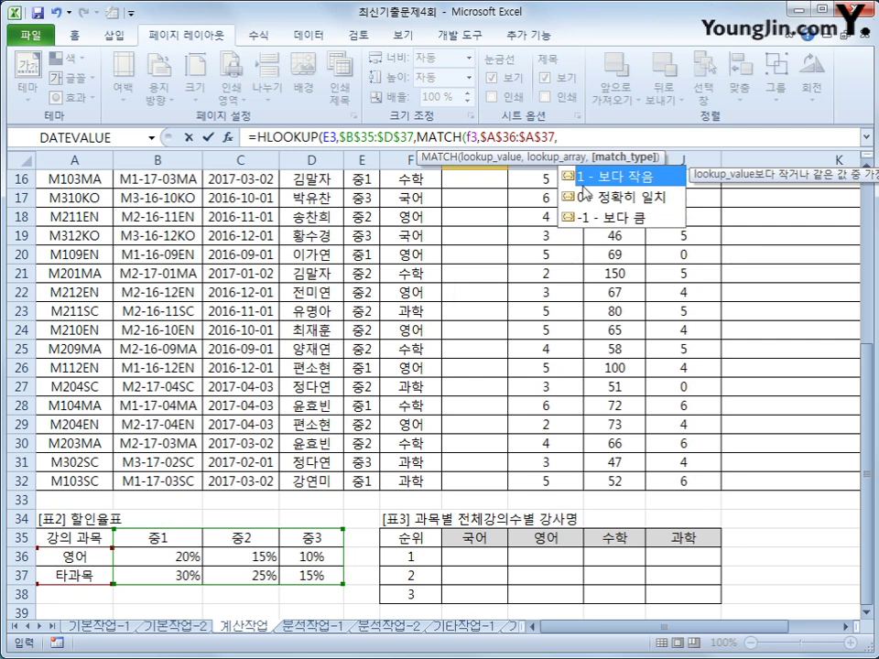
{"action": "type", "text": "-1"}
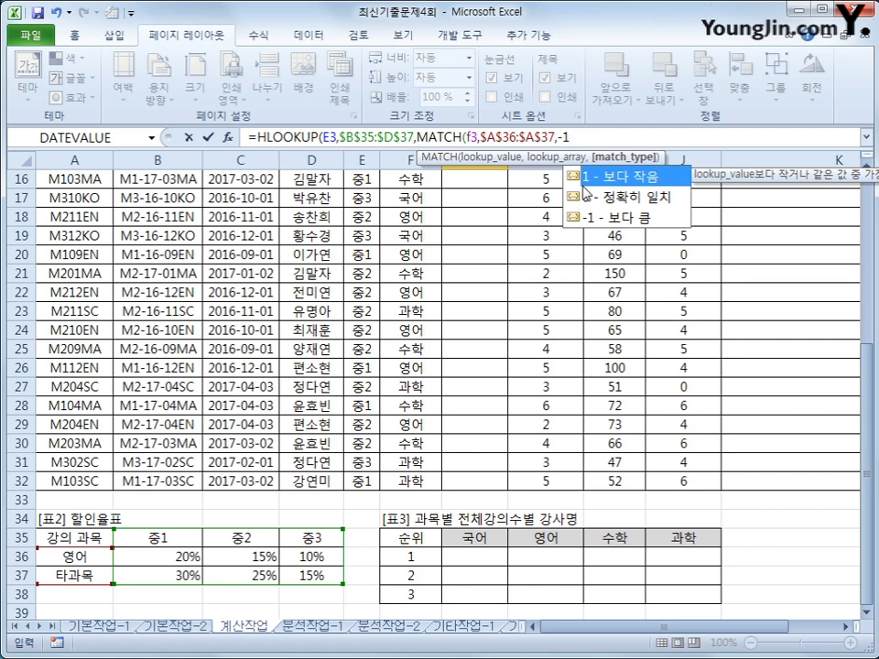
{"action": "type", "text": ")"}
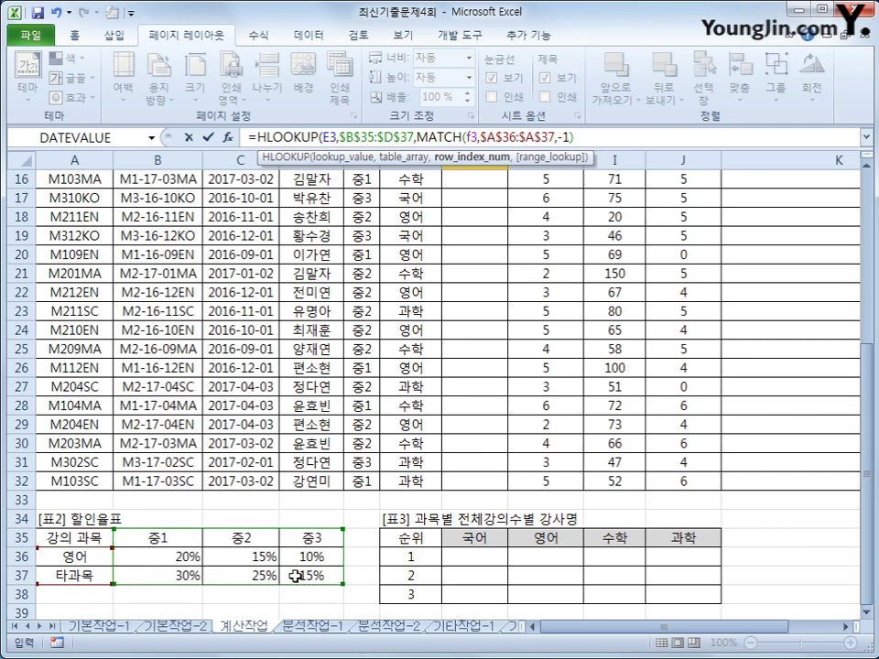
{"action": "type", "text": "+1"}
{"action": "key", "text": "Return"}
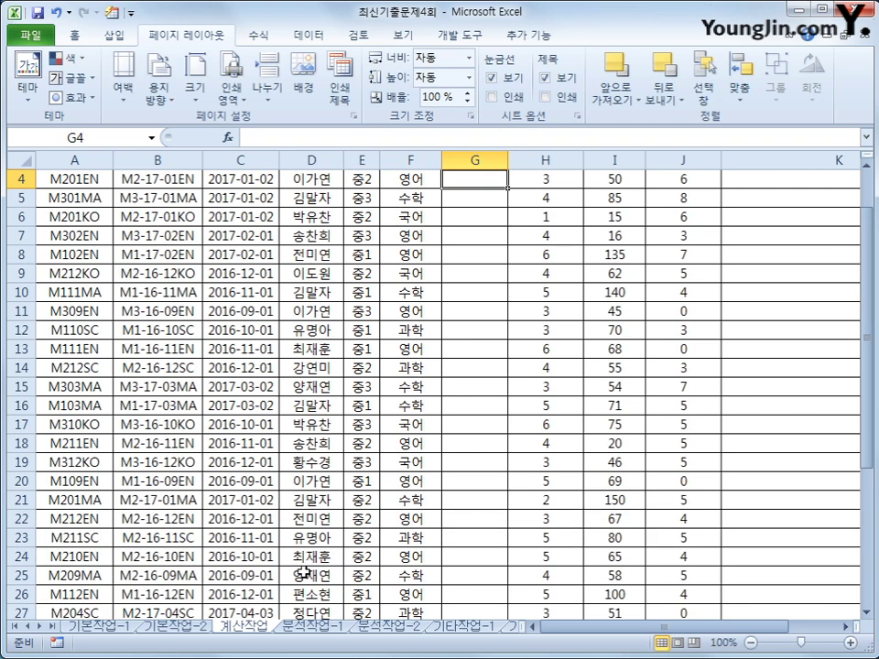
Check the 할인율 result in G3 against the 중1 and 타과목 rate in [표2]
{"action": "scroll", "coordinate": [305, 574], "scroll_direction": "up", "scroll_amount": 1}
{"action": "left_click", "coordinate": [470, 218]}
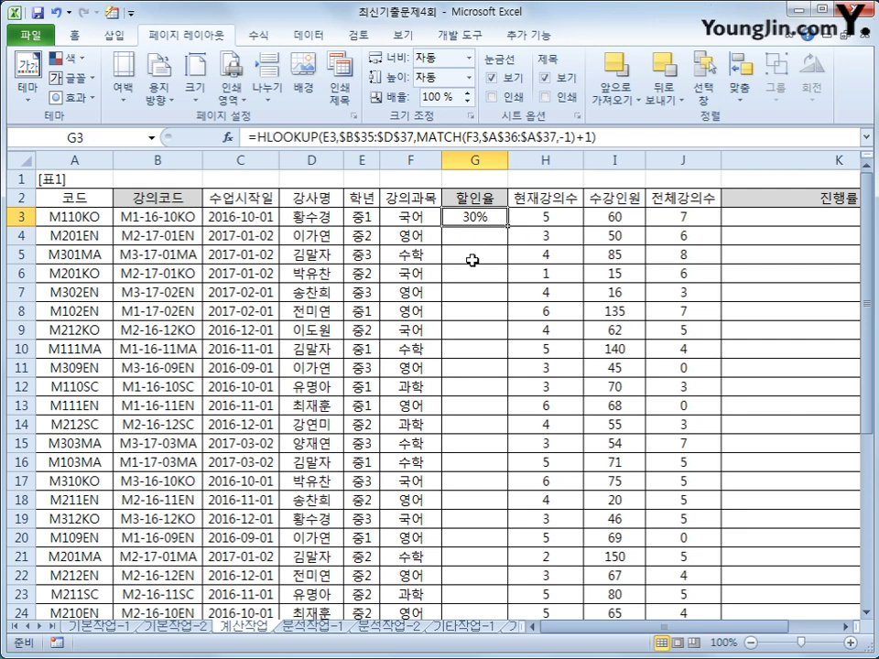
{"action": "left_click", "coordinate": [355, 218]}
{"action": "scroll", "coordinate": [349, 453], "scroll_direction": "down", "scroll_amount": 7}
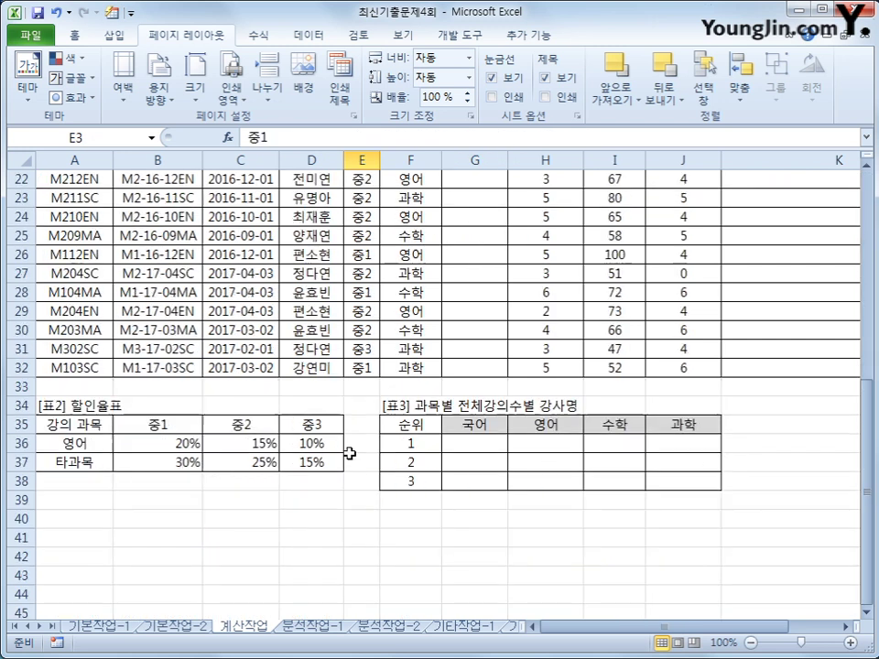
{"action": "left_click", "coordinate": [167, 424]}
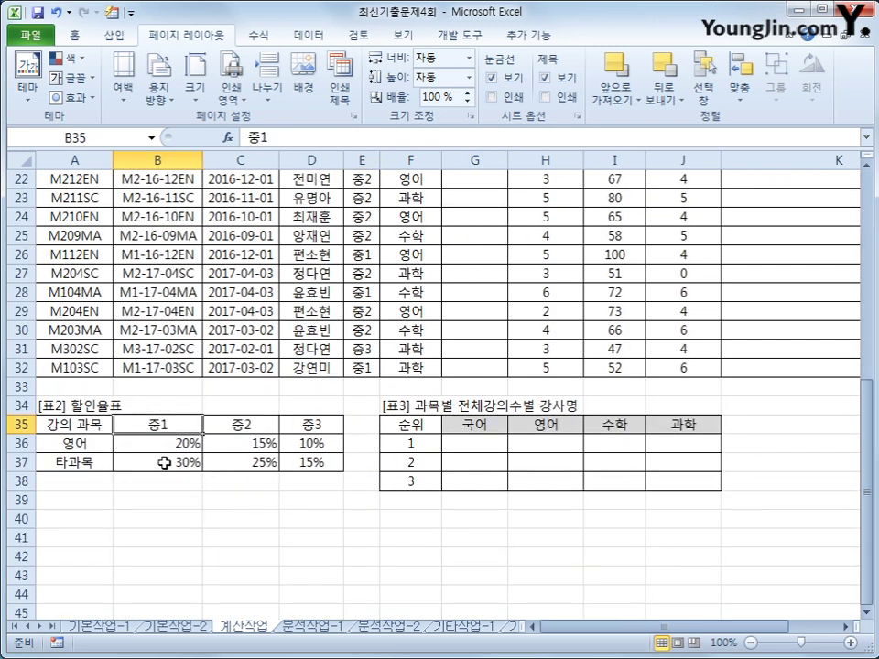
{"action": "left_click", "coordinate": [163, 464]}
{"action": "scroll", "coordinate": [290, 505], "scroll_direction": "up", "scroll_amount": 7}
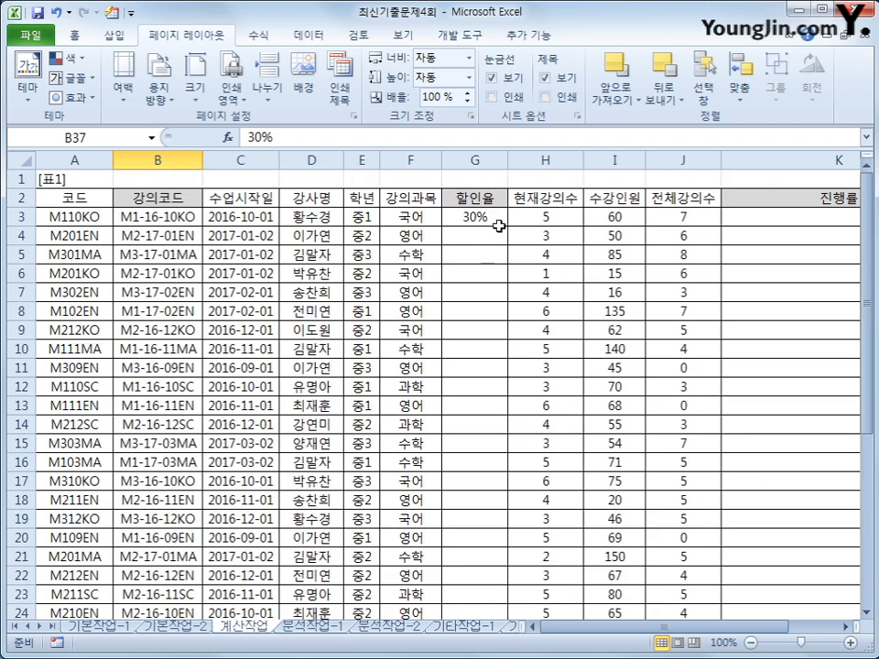
Fill the 할인율 formula from G3 down to G32 and check row 4's rate against the 중2 and 영어 rate in [표2]
{"action": "left_click", "coordinate": [495, 218]}
{"action": "double_click", "coordinate": [508, 226]}
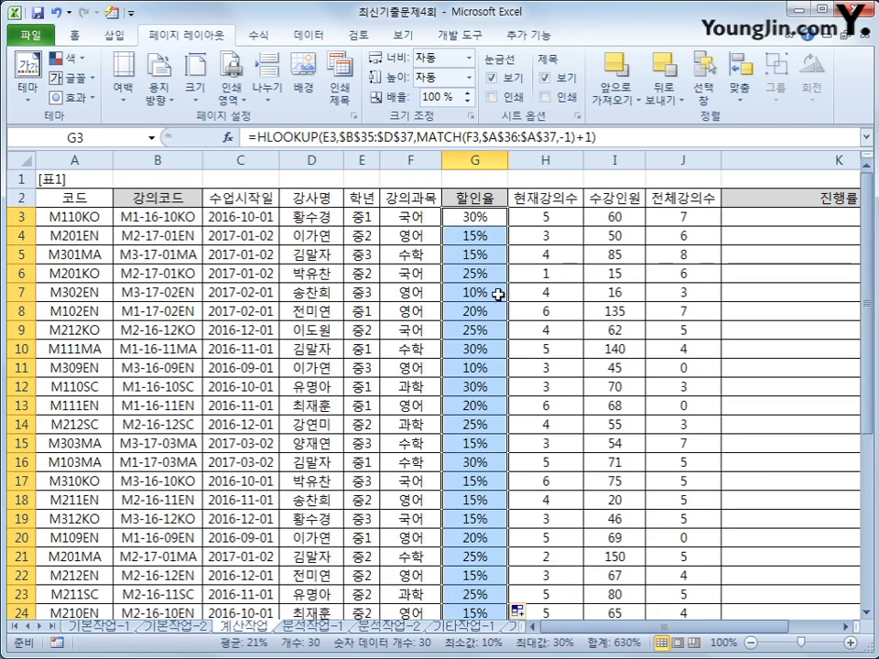
{"action": "left_click", "coordinate": [486, 236]}
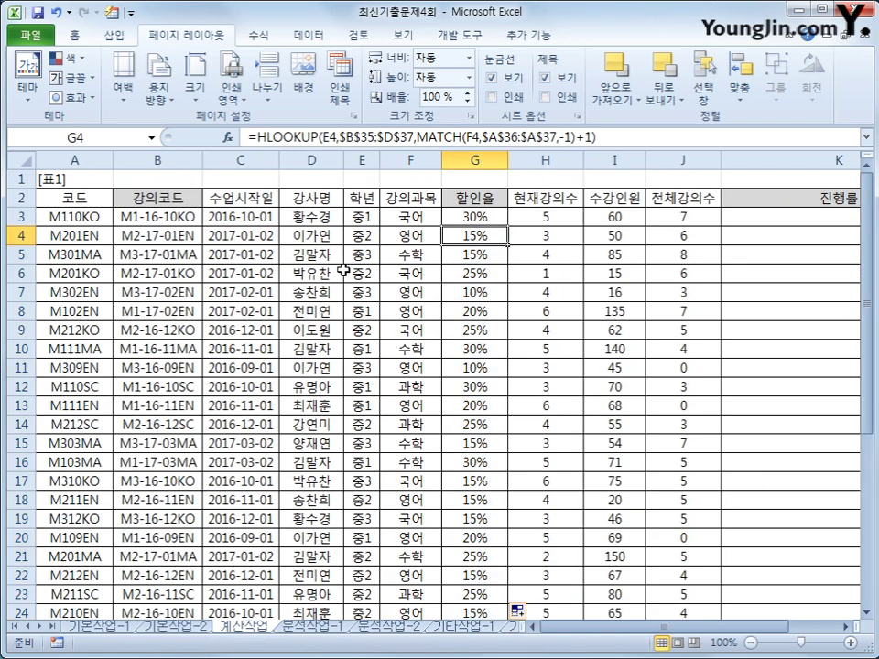
{"action": "scroll", "coordinate": [291, 393], "scroll_direction": "down", "scroll_amount": 7}
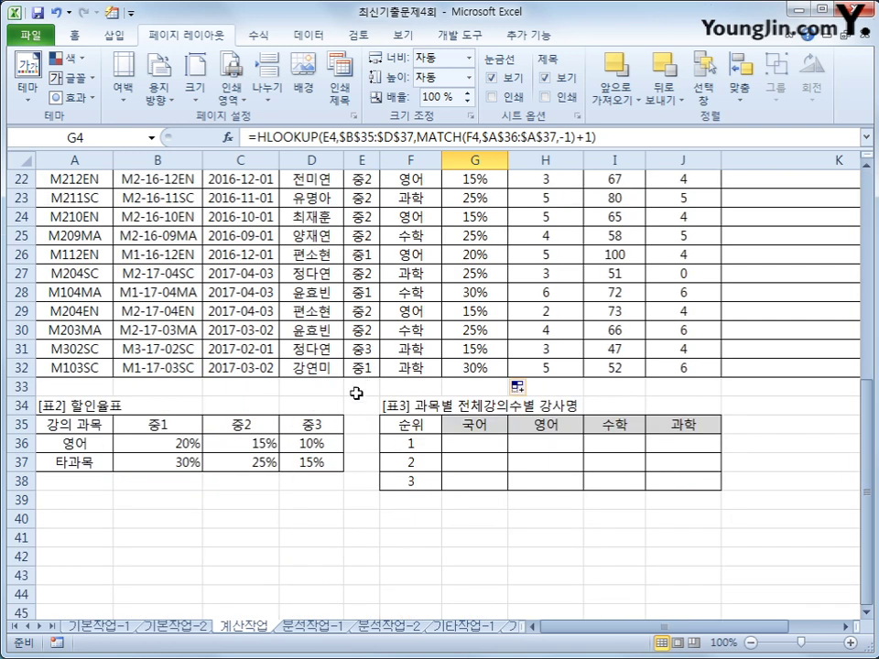
{"action": "left_click", "coordinate": [261, 420]}
{"action": "left_click", "coordinate": [236, 440]}
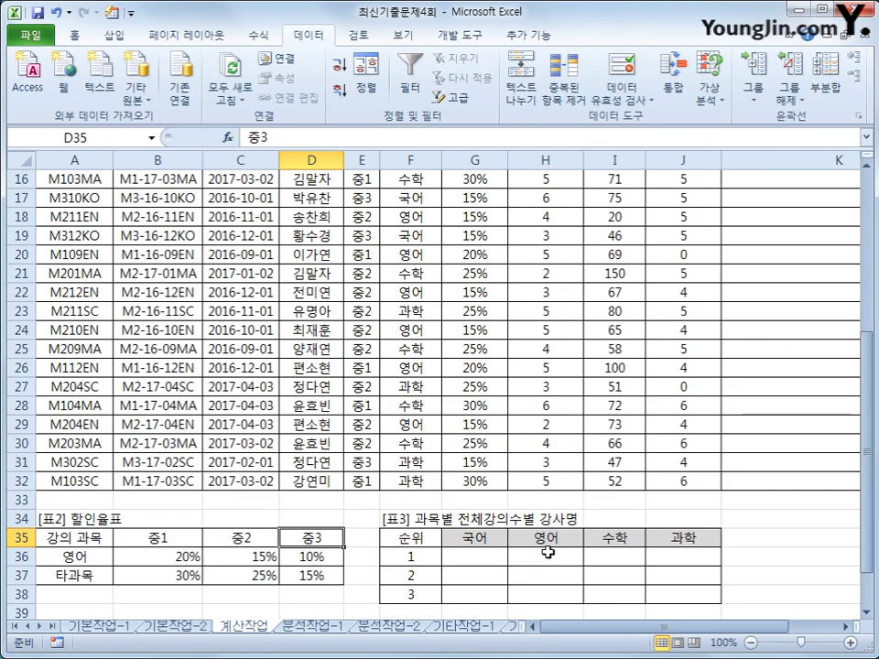
Start the 진행률 formula in K3 with IFERROR and a nested REPT, after reviewing 현재강의수 and 전체강의수 in row 3
{"action": "scroll", "coordinate": [549, 550], "scroll_direction": "up", "scroll_amount": 5}
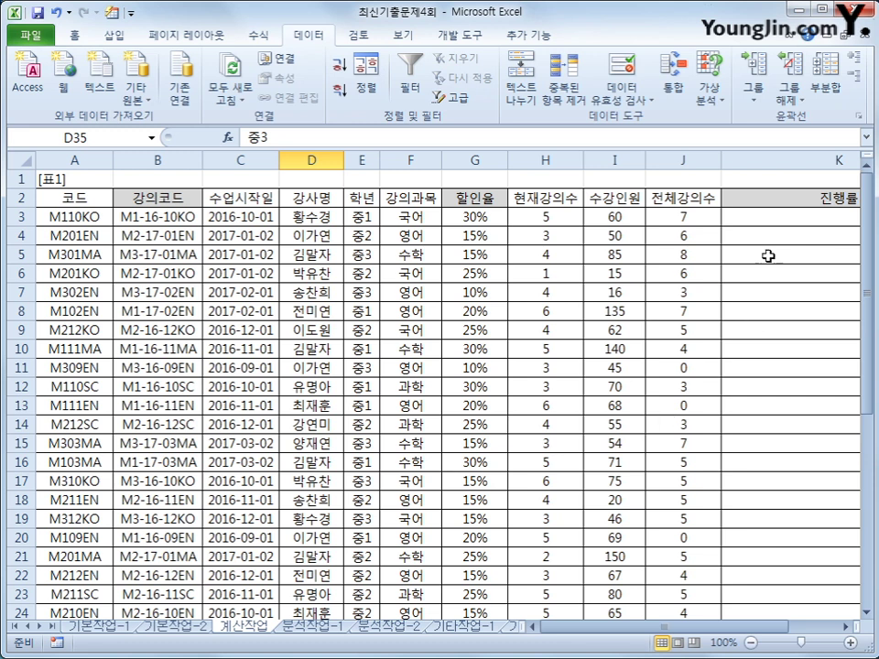
{"action": "left_click", "coordinate": [777, 217]}
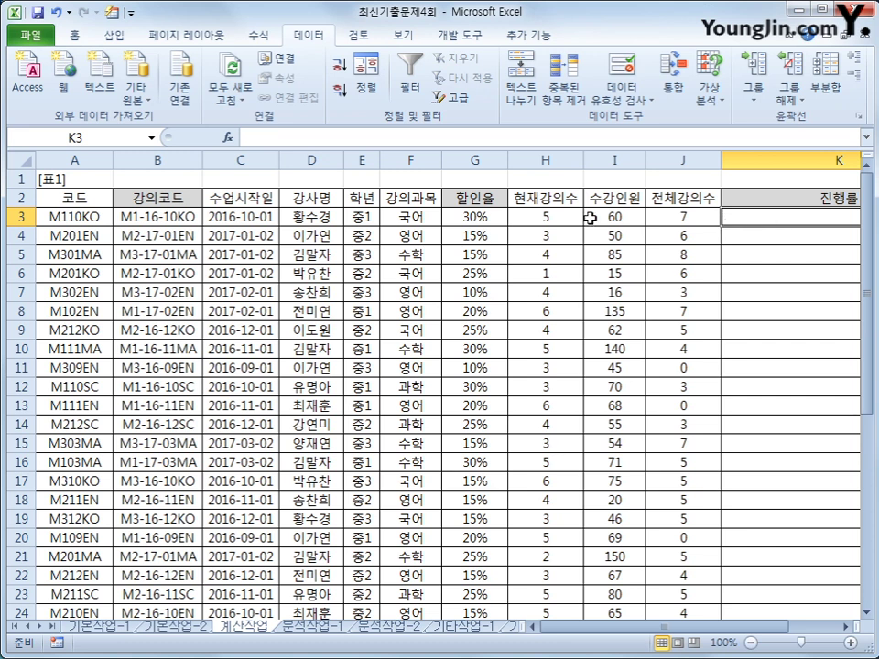
{"action": "left_click", "coordinate": [572, 218]}
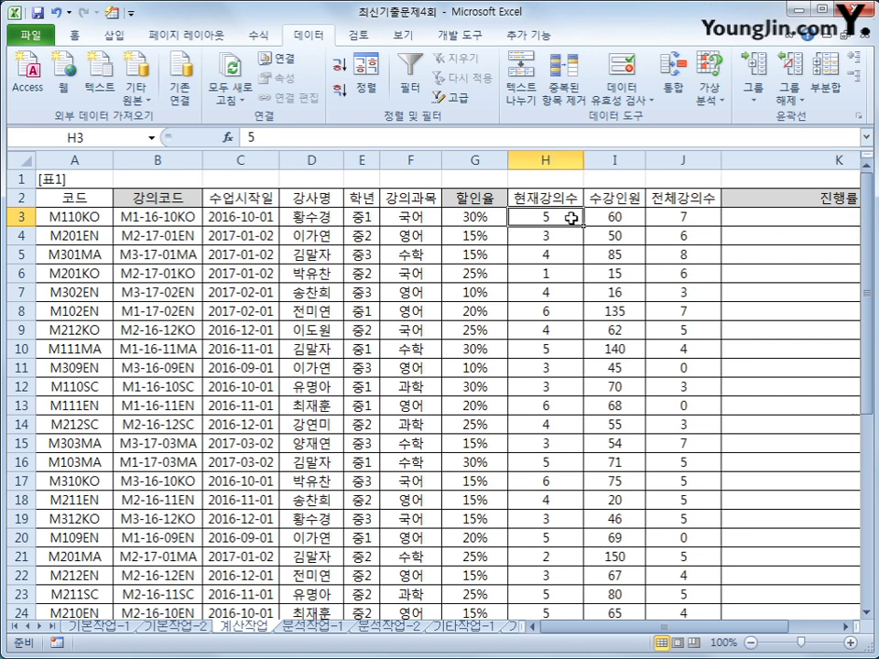
{"action": "left_click", "coordinate": [663, 218]}
{"action": "left_click", "coordinate": [750, 216]}
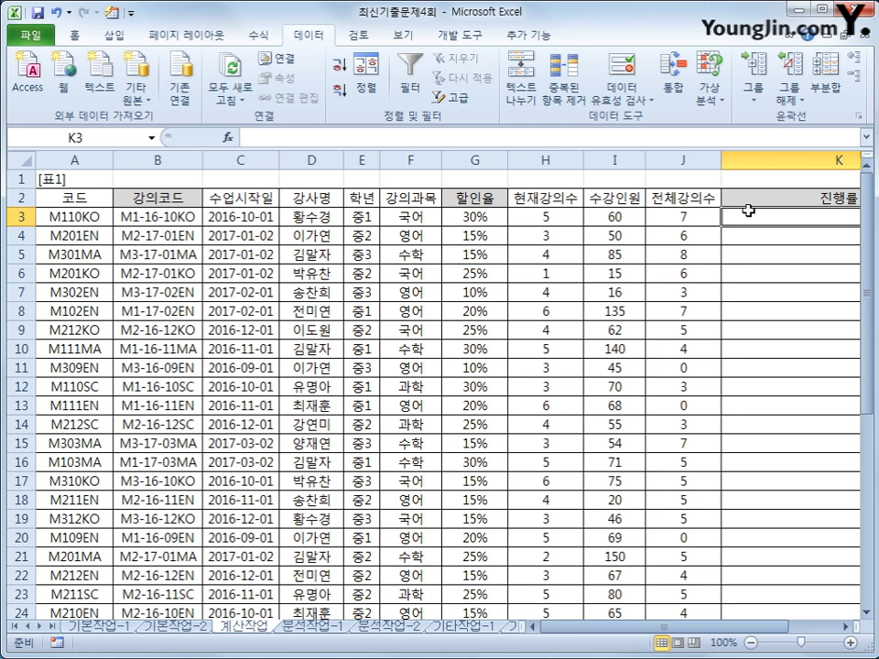
{"action": "type", "text": "=if"}
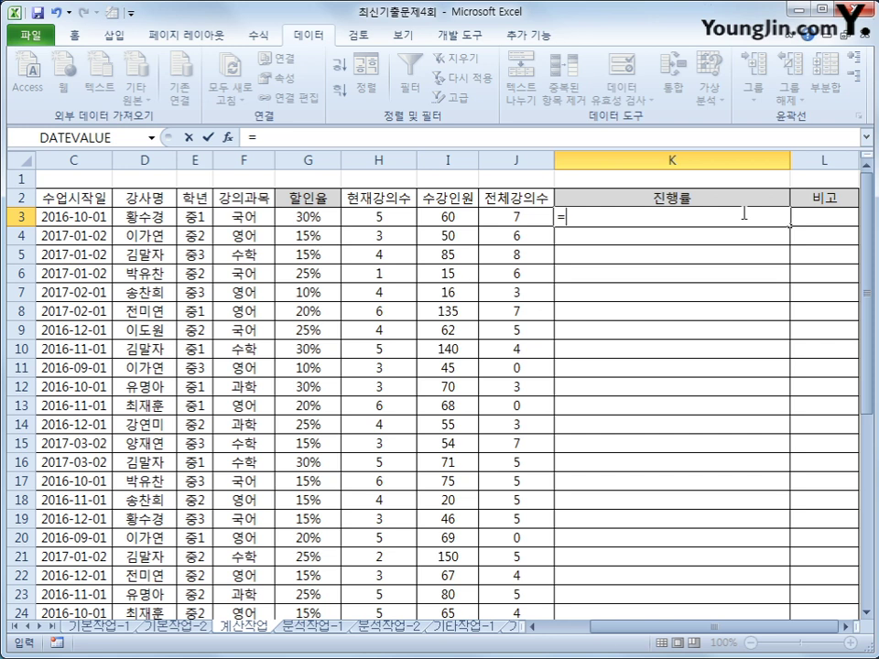
{"action": "type", "text": "if"}
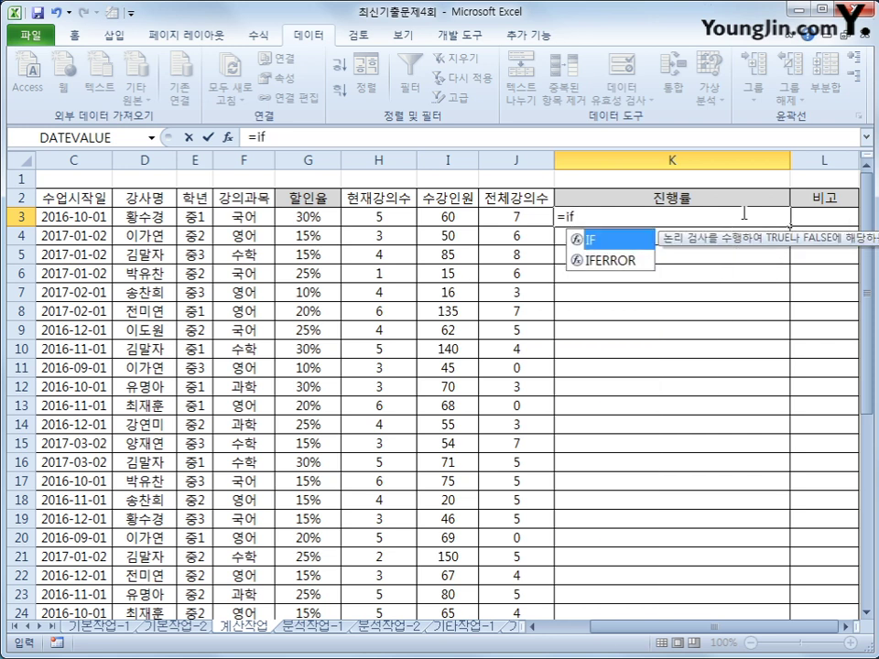
{"action": "key", "text": "Down"}
{"action": "type", "text": "e"}
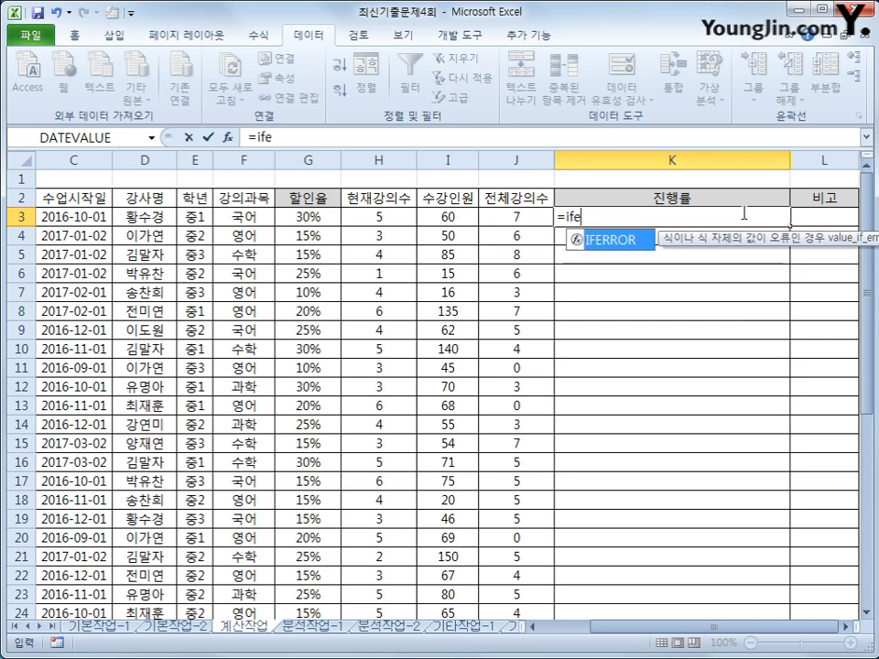
{"action": "key", "text": "Tab"}
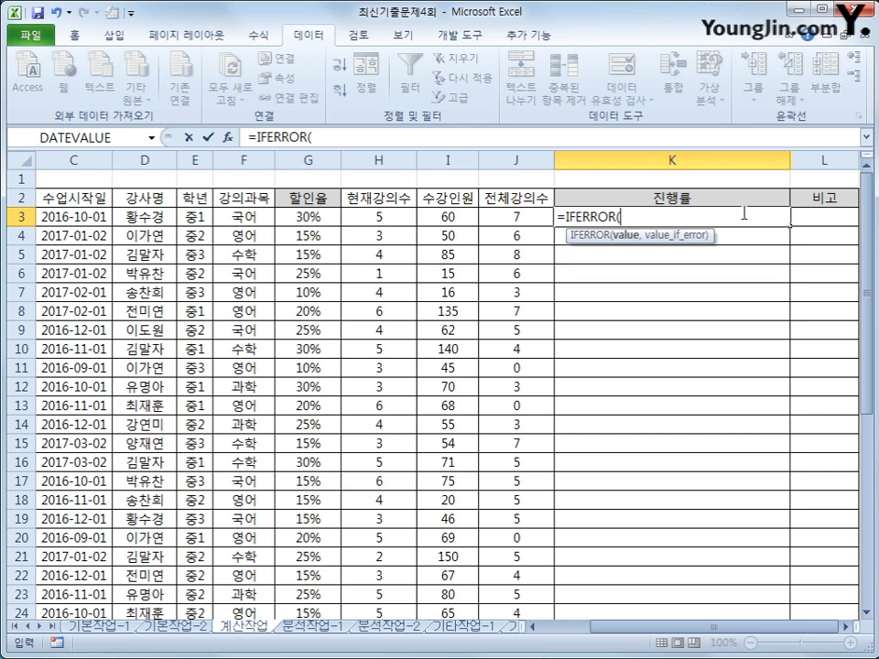
{"action": "type", "text": "rept"}
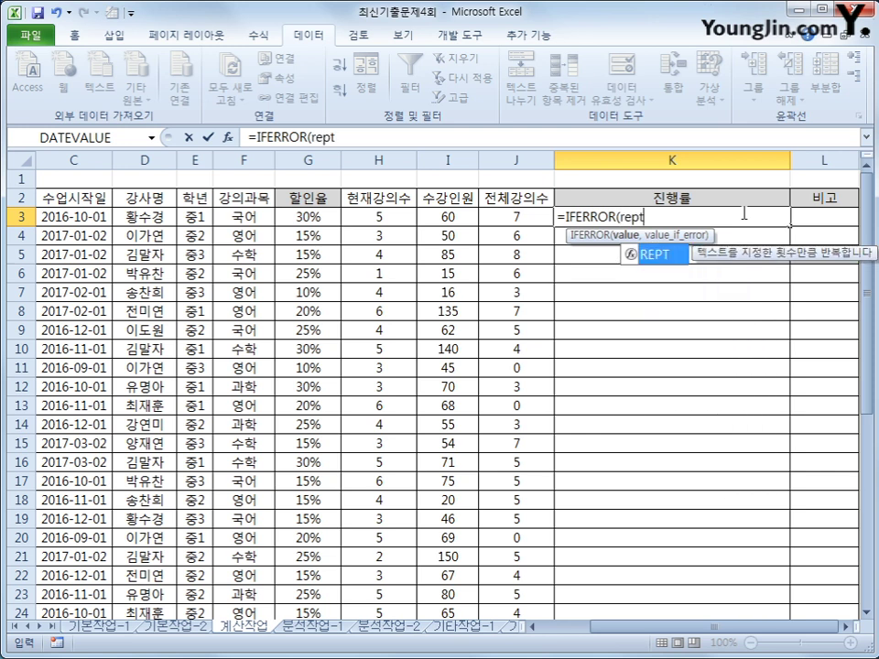
Insert the REPT function inside K3's IFERROR formula with the special symbol "▶" as the text to repeat
{"action": "key", "text": "Tab"}
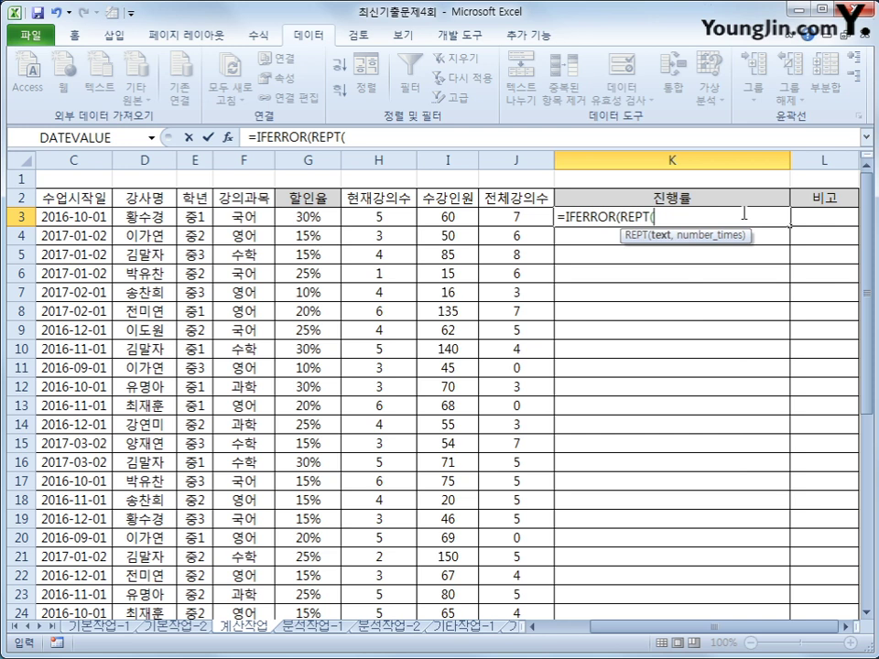
{"action": "type", "text": "\"a"}
{"action": "key", "text": "BackSpace"}
{"action": "type", "text": "ㅁ"}
{"action": "key", "text": "Hangul_Hanja"}
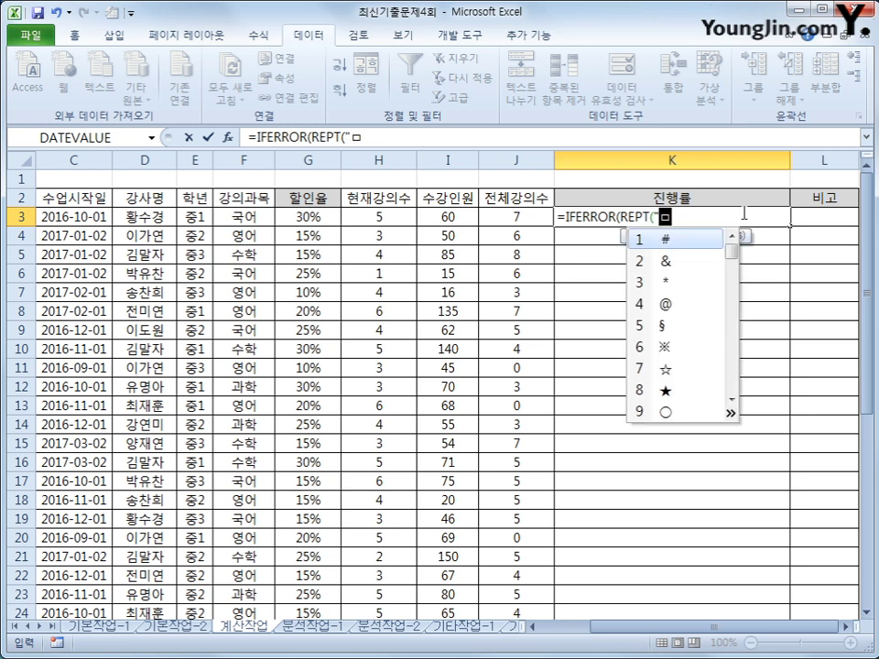
{"action": "left_click", "coordinate": [731, 414]}
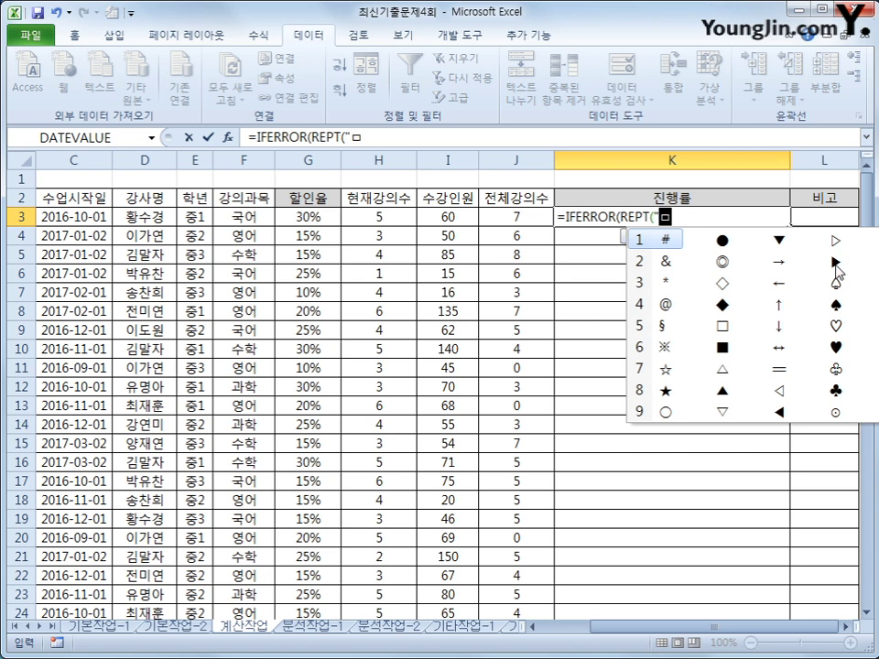
{"action": "left_click", "coordinate": [836, 263]}
{"action": "left_click", "coordinate": [836, 263]}
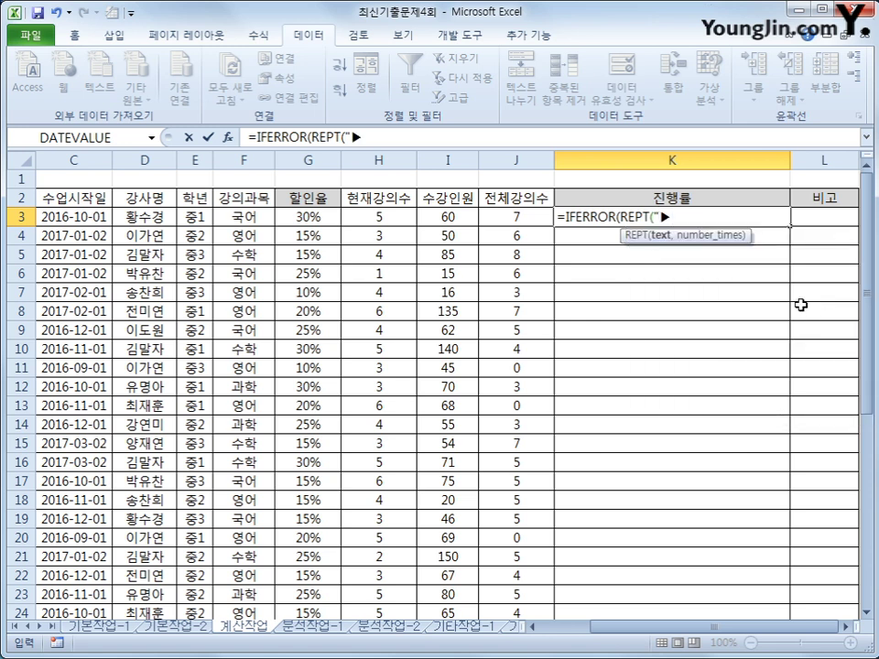
{"action": "type", "text": "\","}
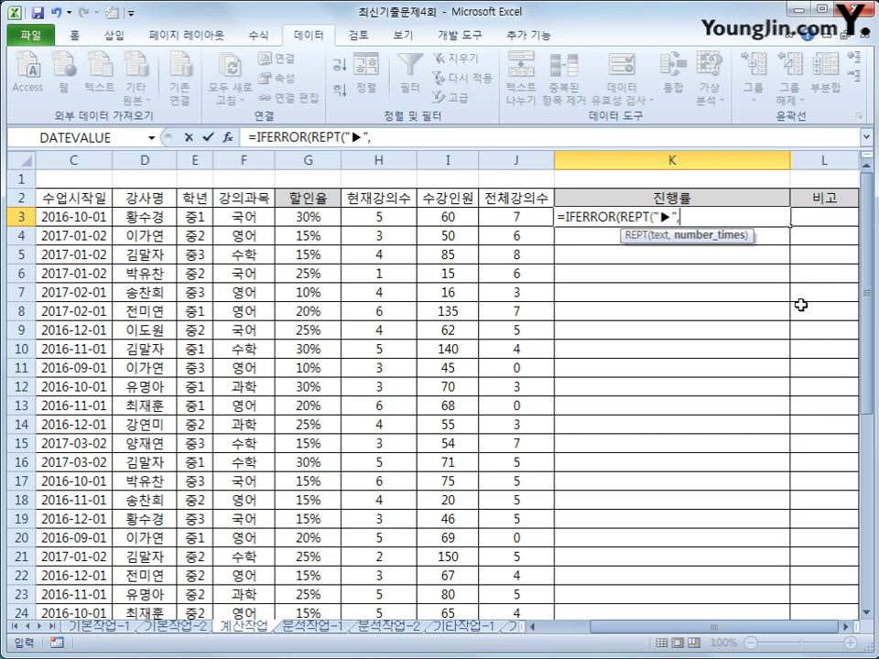
Enter (H3/J3)*10 as REPT's repeat count in the K3 formula, followed by a comma
{"action": "type", "text": "("}
{"action": "key", "text": "Left"}
{"action": "key", "text": "Left"}
{"action": "key", "text": "Left"}
{"action": "type", "text": "/"}
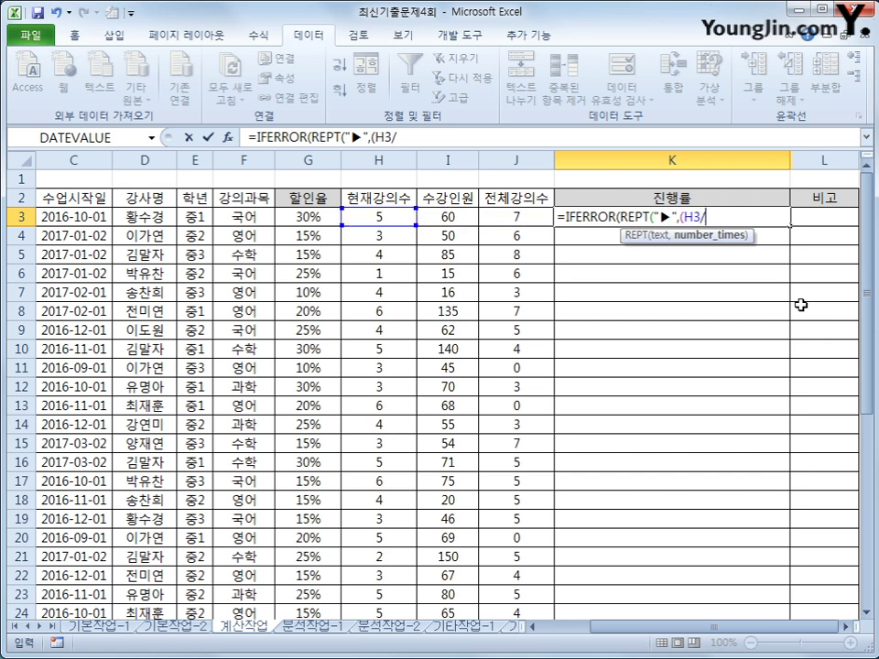
{"action": "key", "text": "Left"}
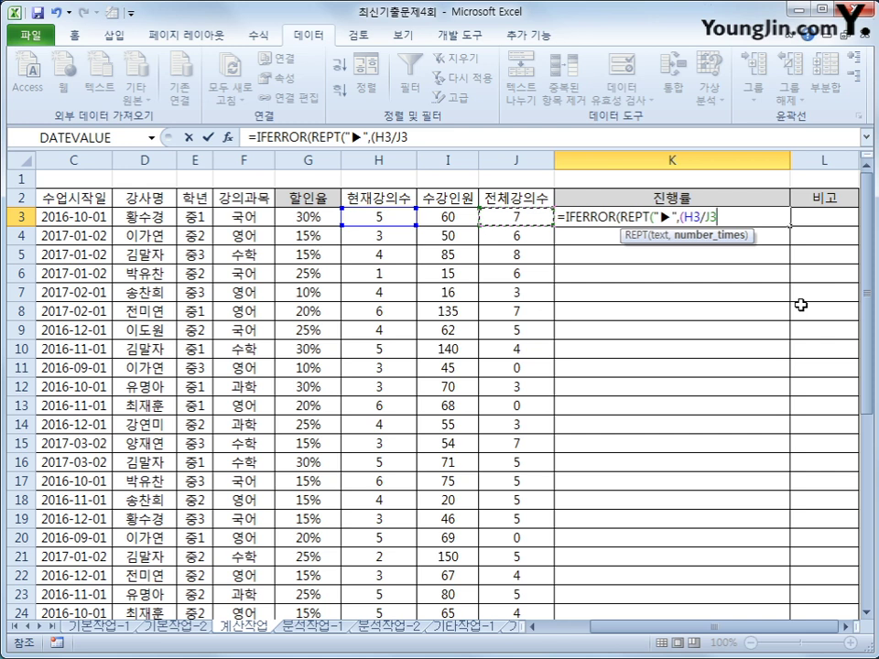
{"action": "type", "text": ")"}
{"action": "type", "text": "*10"}
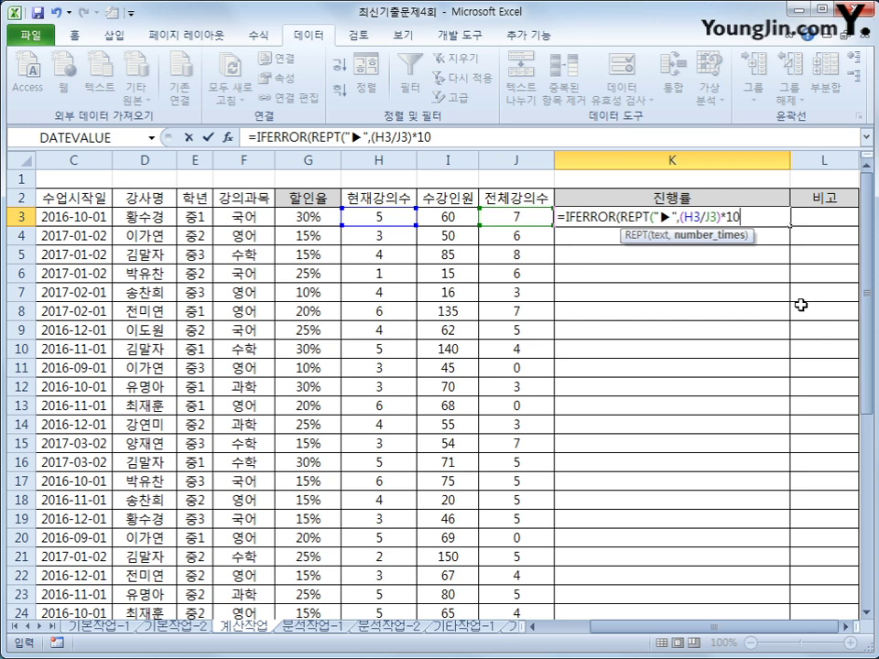
{"action": "type", "text": ","}
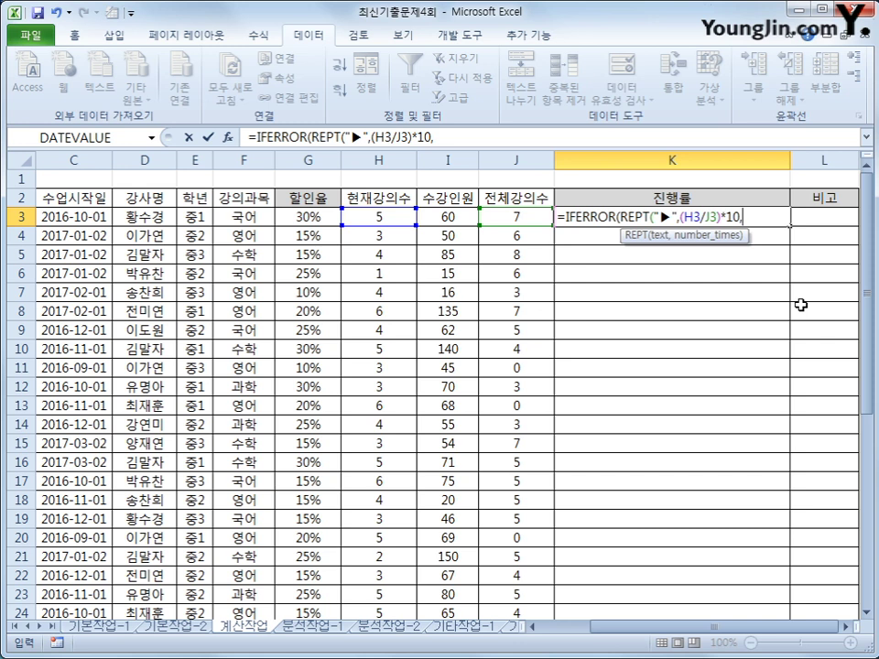
Append &TEXT(H3/J3,"0.0%") to the K3 formula and add REPT's missing closing parenthesis after (H3/J3)*10
{"action": "type", "text": "&"}
{"action": "type", "text": "text"}
{"action": "key", "text": "Tab"}
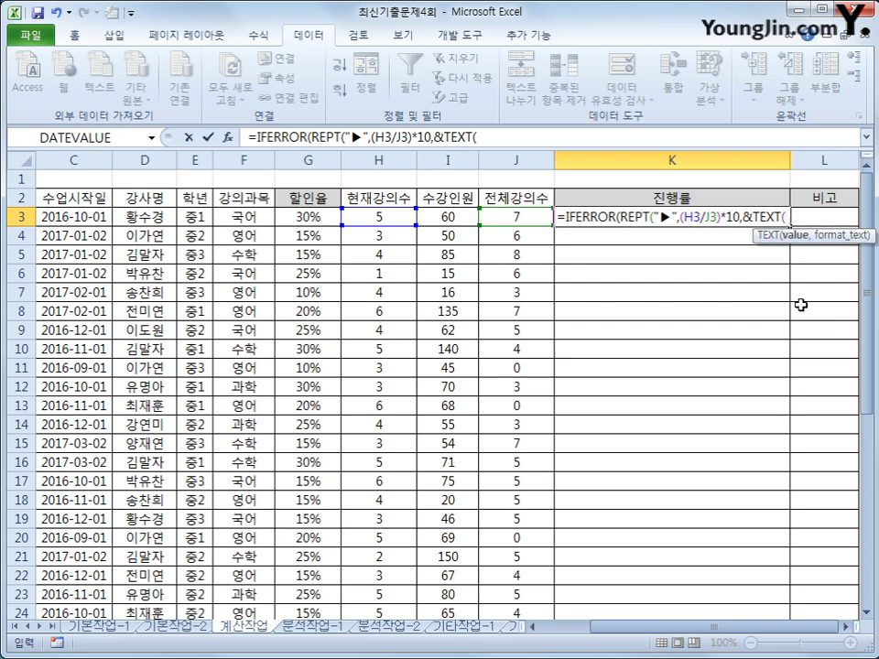
{"action": "key", "text": "Left"}
{"action": "key", "text": "Left"}
{"action": "key", "text": "Left"}
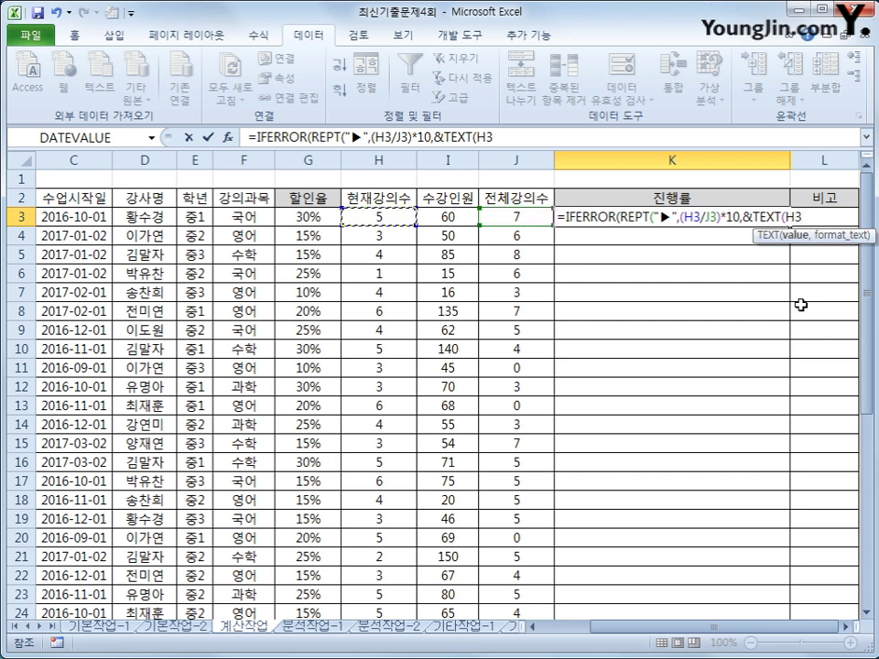
{"action": "type", "text": "/"}
{"action": "key", "text": "Left"}
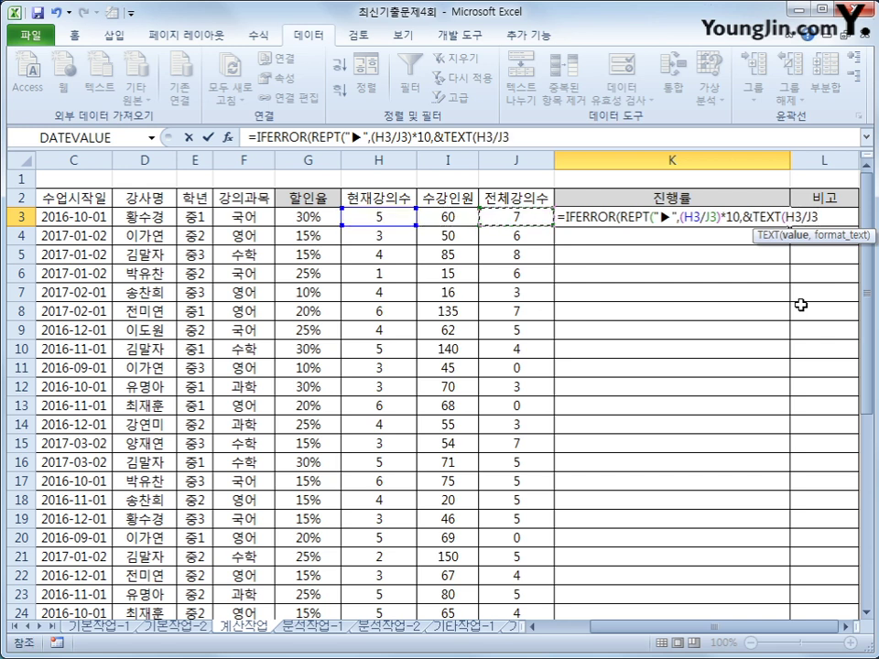
{"action": "type", "text": ","}
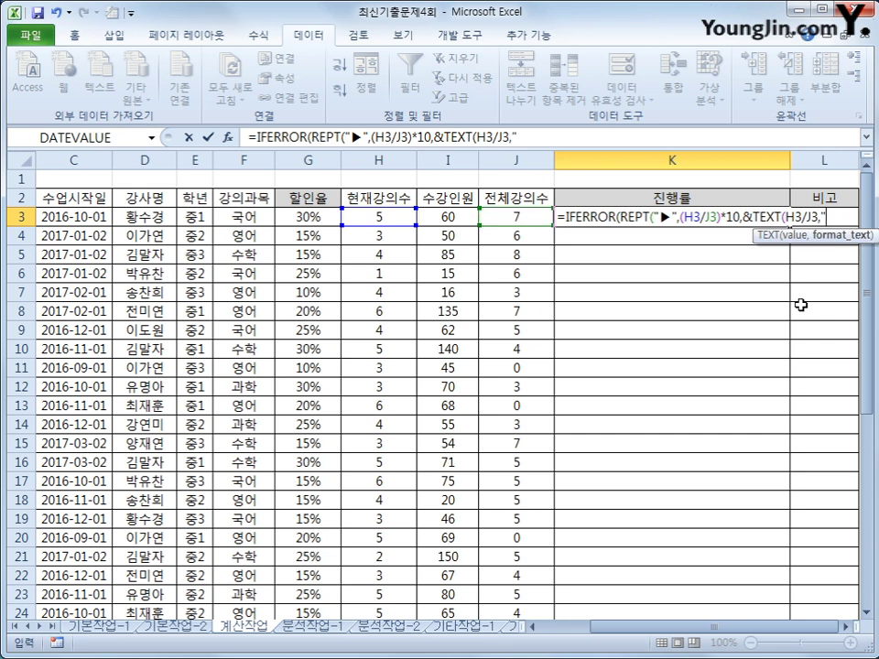
{"action": "type", "text": "\"0.0%\")"}
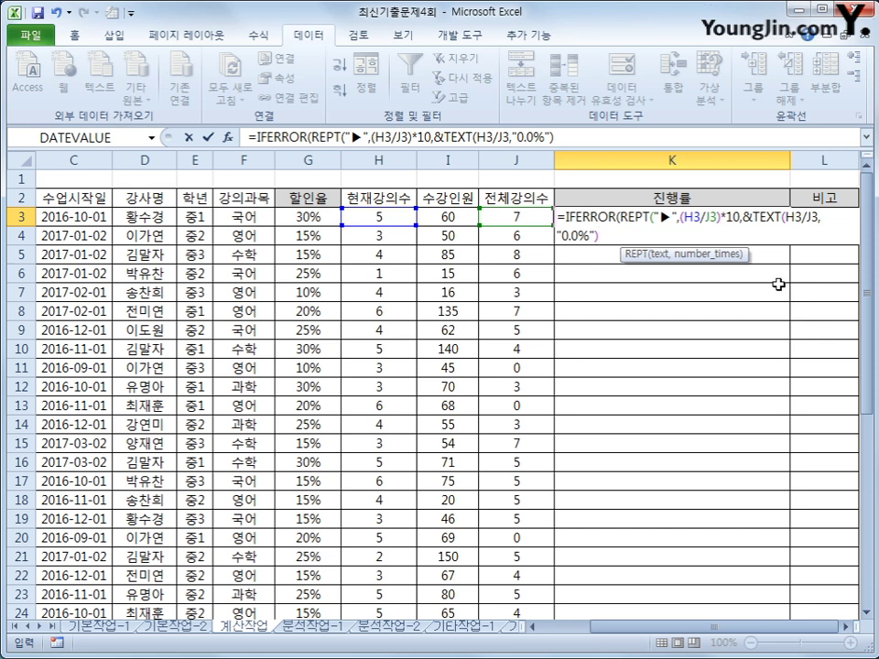
{"action": "left_click", "coordinate": [738, 217]}
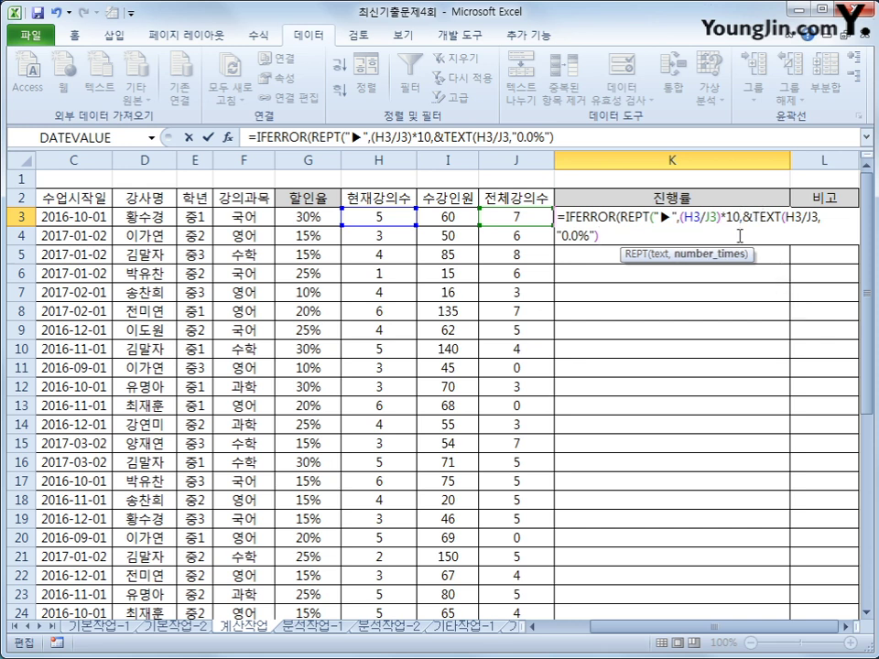
{"action": "type", "text": ")"}
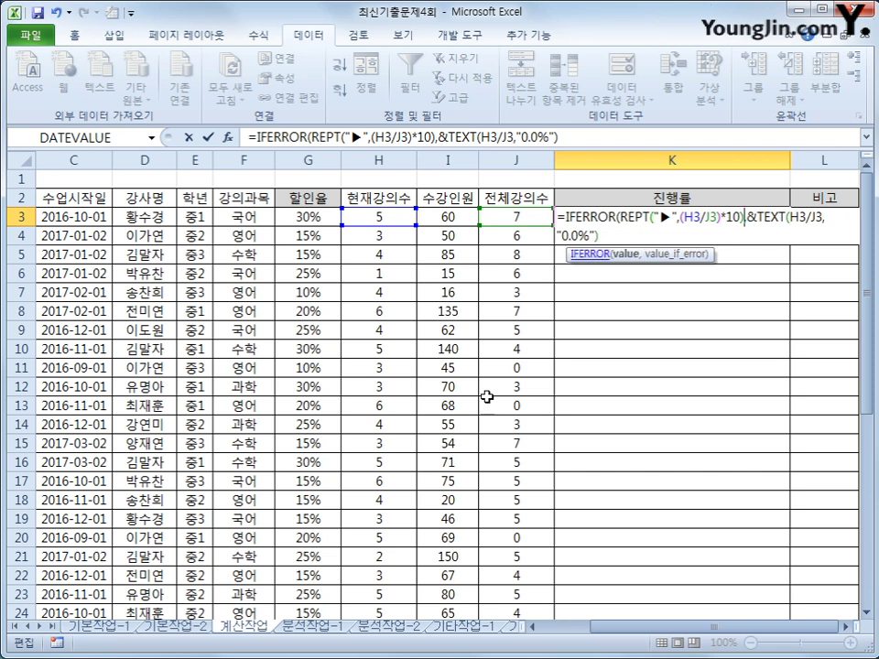
{"action": "key", "text": "ctrl+2"}
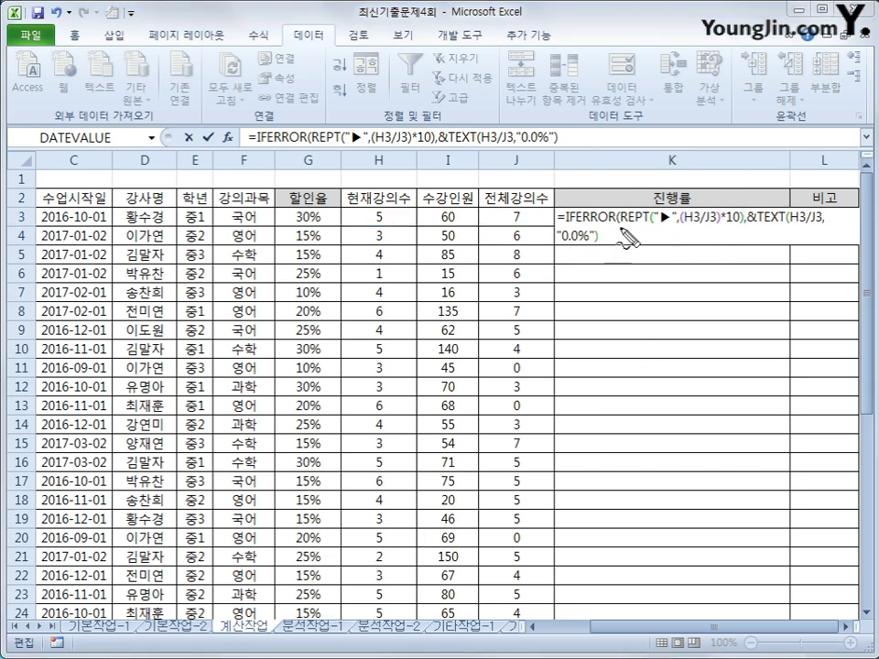
{"action": "mouse_move", "coordinate": [620, 229]}
{"action": "left_mouse_down"}
{"action": "mouse_move", "coordinate": [745, 238]}
{"action": "mouse_move", "coordinate": [743, 218]}
{"action": "mouse_move", "coordinate": [743, 238]}
{"action": "mouse_move", "coordinate": [821, 231]}
{"action": "mouse_move", "coordinate": [574, 246]}
{"action": "left_mouse_up"}
{"action": "key", "text": "e"}
{"action": "key", "text": "Escape"}
Add "신생강의" as the IFERROR fallback value, close the K3 formula and try to enter it
{"action": "type", "text": ","}
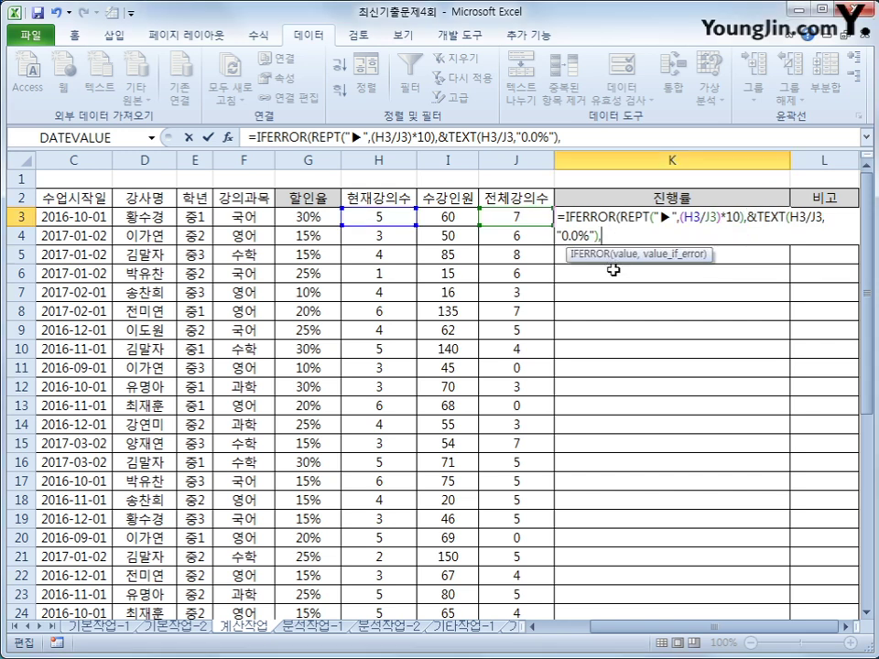
{"action": "type", "text": "\"신생강의"}
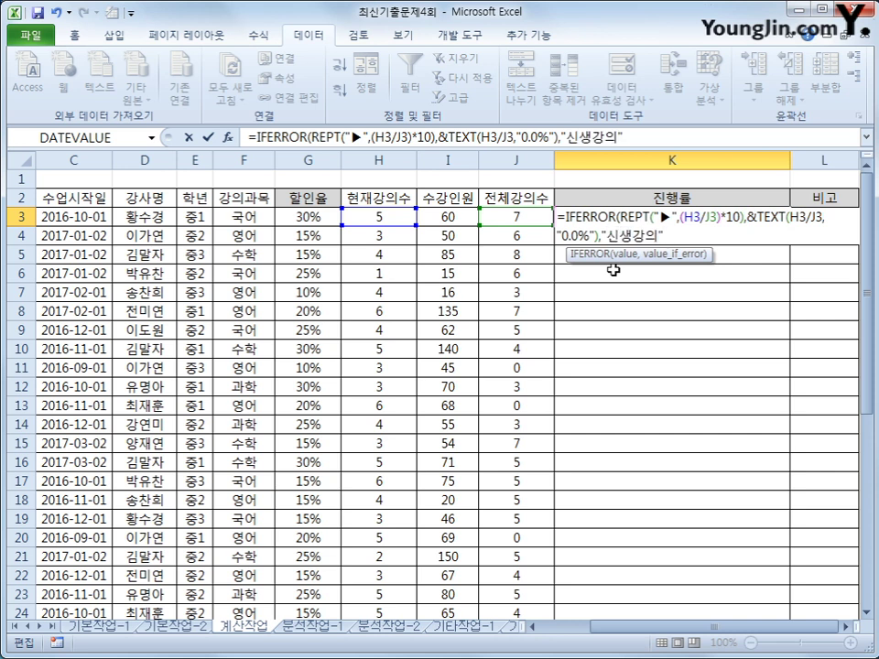
{"action": "type", "text": ")"}
{"action": "key", "text": "Return"}
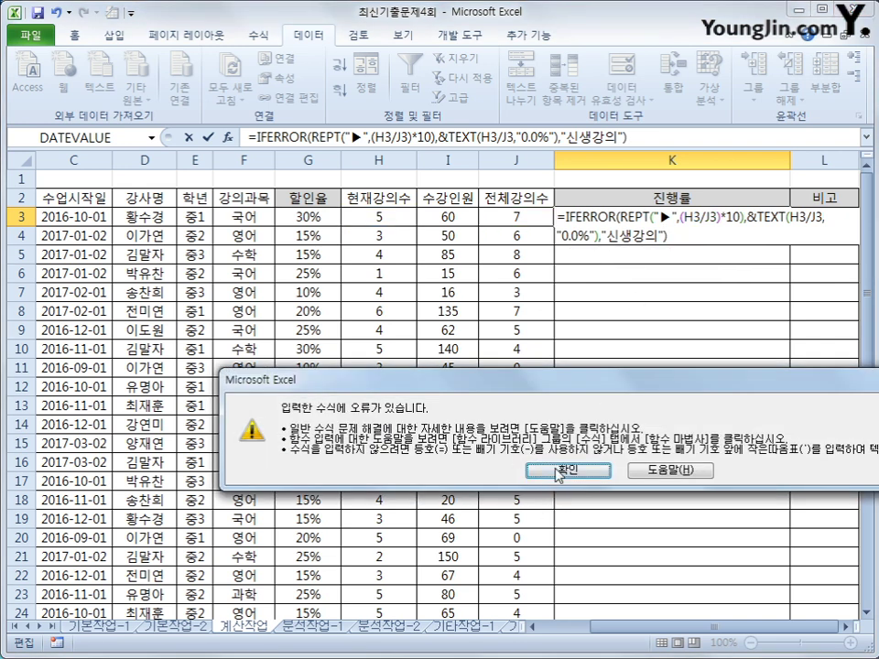
{"action": "left_click", "coordinate": [561, 471]}
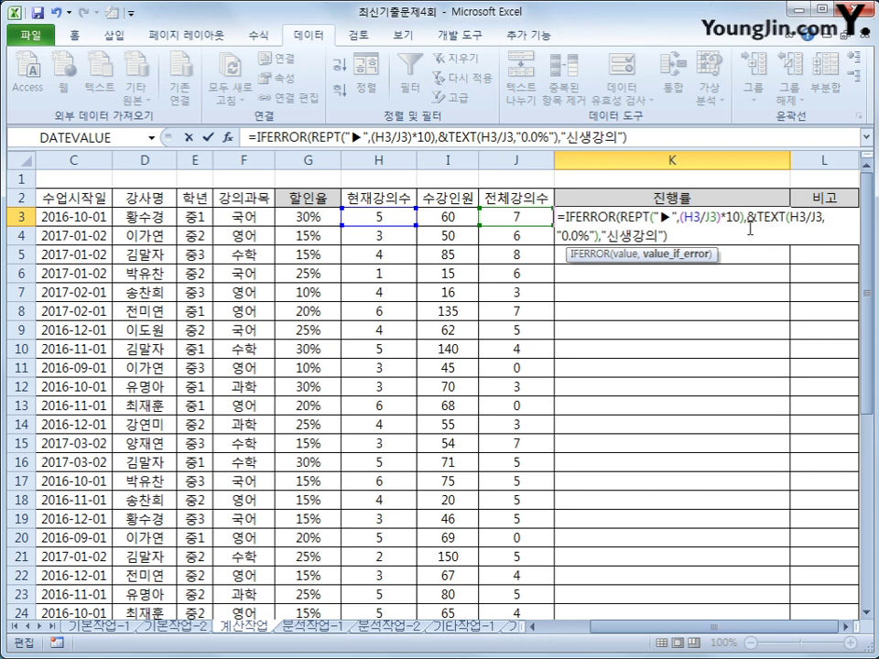
Enter K3's formula with the comma before &TEXT removed, and fill it down the rest of the 진행률 column
{"action": "key", "text": "BackSpace"}
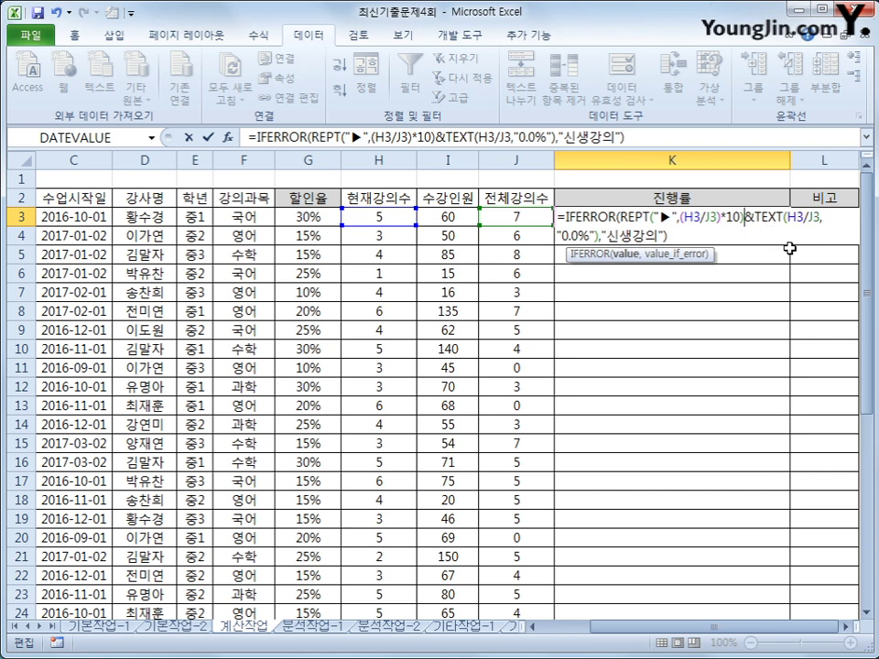
{"action": "left_click", "coordinate": [669, 236]}
{"action": "key", "text": "Return"}
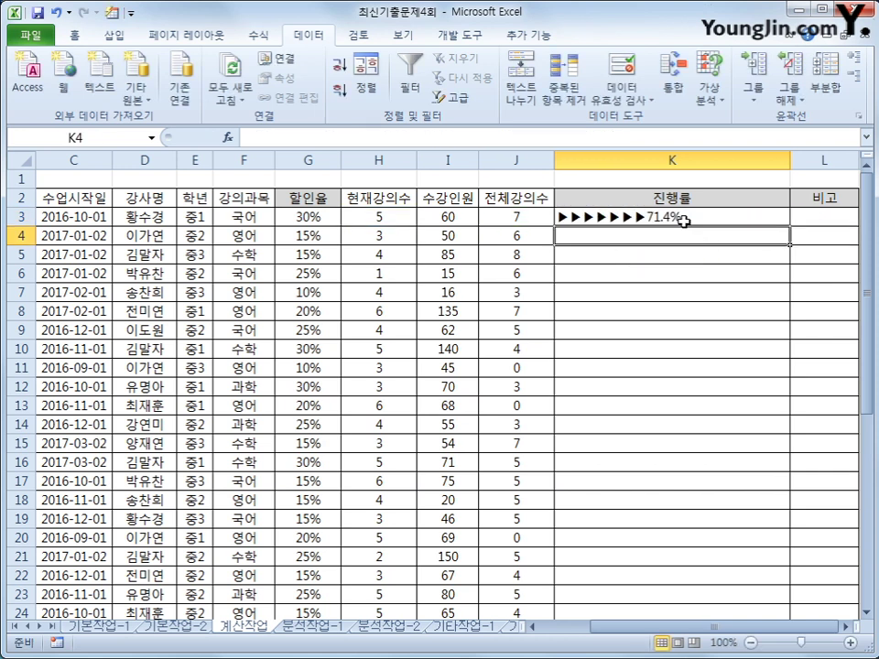
{"action": "left_click", "coordinate": [684, 221]}
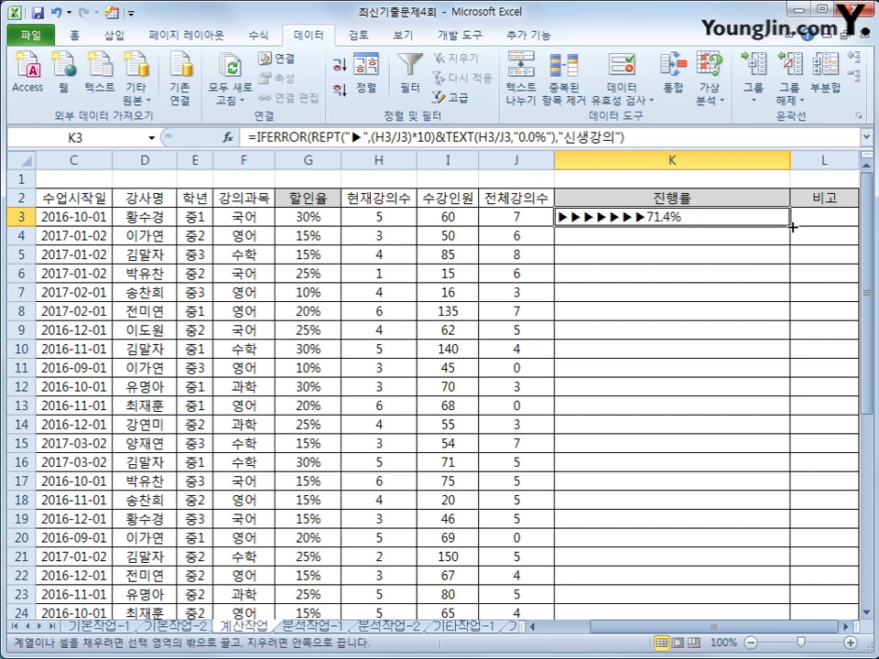
{"action": "double_click", "coordinate": [791, 226]}
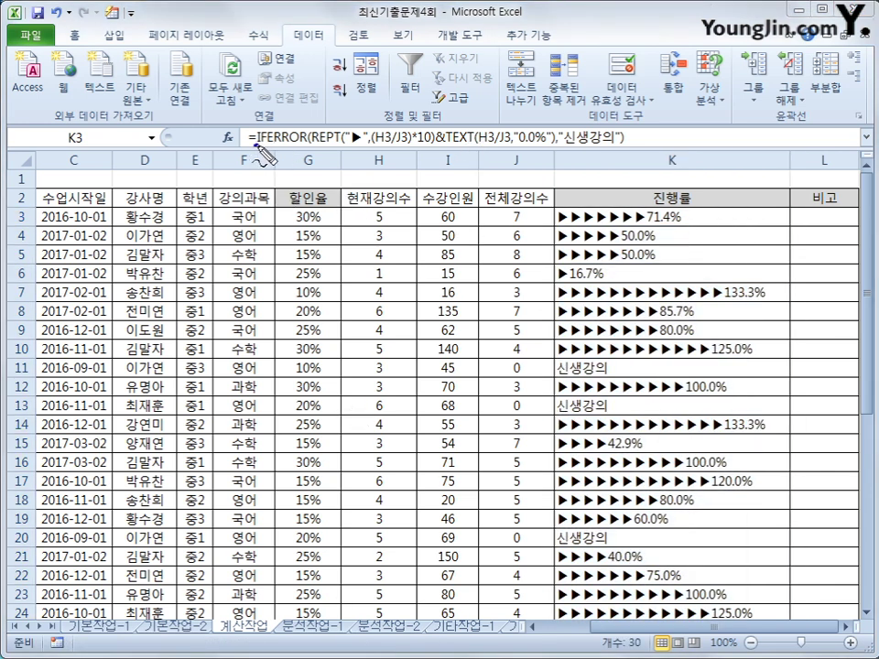
{"action": "mouse_move", "coordinate": [259, 144]}
{"action": "left_mouse_down"}
{"action": "mouse_move", "coordinate": [623, 140]}
{"action": "mouse_move", "coordinate": [573, 129]}
{"action": "mouse_move", "coordinate": [567, 144]}
{"action": "left_mouse_up"}
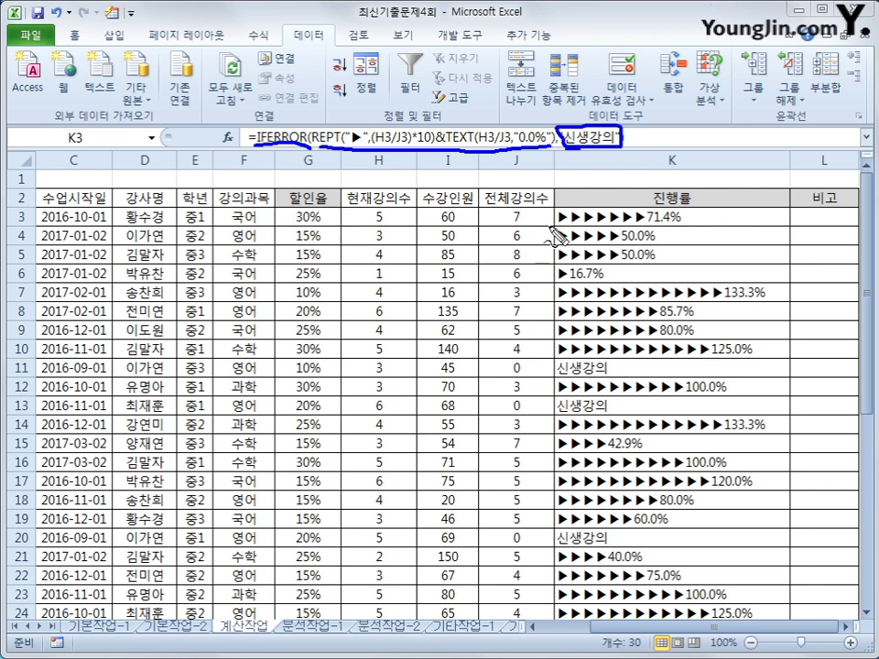
{"action": "left_click_drag", "start_coordinate": [550, 221], "coordinate": [646, 223]}
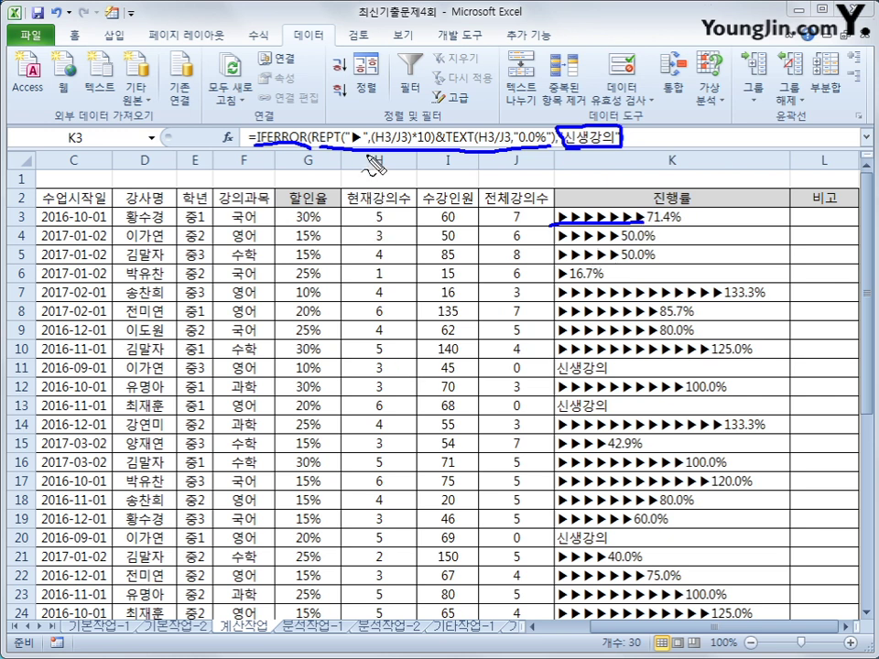
{"action": "mouse_move", "coordinate": [336, 158]}
{"action": "left_mouse_down"}
{"action": "mouse_move", "coordinate": [318, 161]}
{"action": "mouse_move", "coordinate": [308, 129]}
{"action": "mouse_move", "coordinate": [341, 147]}
{"action": "mouse_move", "coordinate": [348, 131]}
{"action": "mouse_move", "coordinate": [366, 144]}
{"action": "mouse_move", "coordinate": [384, 108]}
{"action": "mouse_move", "coordinate": [398, 120]}
{"action": "left_mouse_up"}
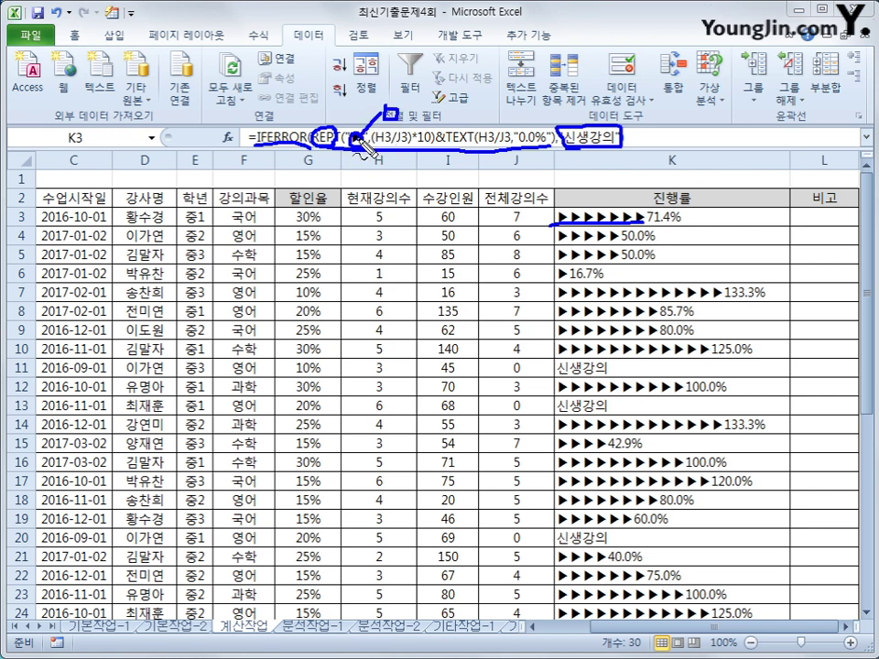
{"action": "mouse_move", "coordinate": [351, 148]}
{"action": "left_mouse_down"}
{"action": "mouse_move", "coordinate": [357, 179]}
{"action": "mouse_move", "coordinate": [361, 158]}
{"action": "mouse_move", "coordinate": [359, 171]}
{"action": "mouse_move", "coordinate": [368, 172]}
{"action": "left_mouse_up"}
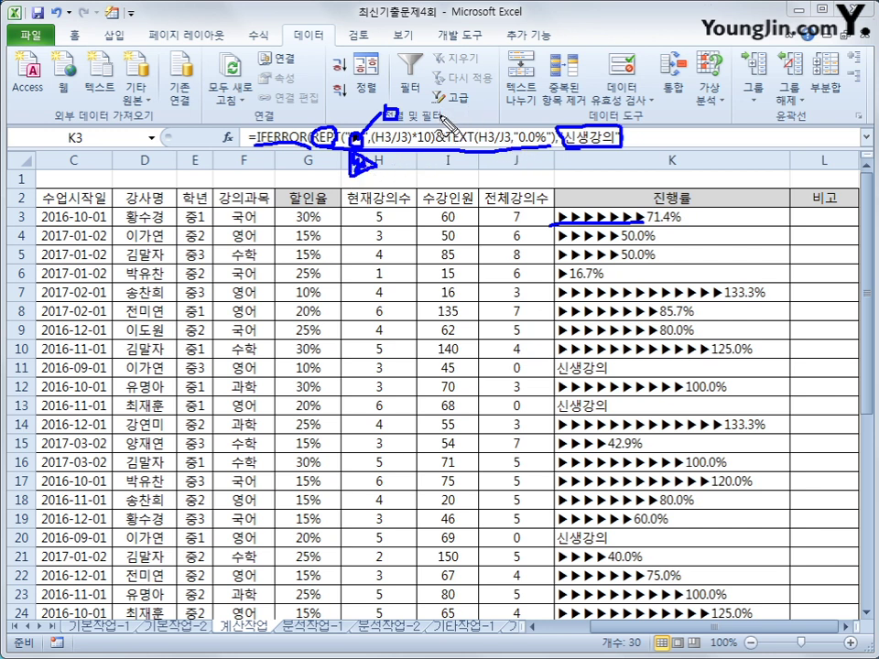
{"action": "left_click_drag", "start_coordinate": [438, 113], "coordinate": [429, 158]}
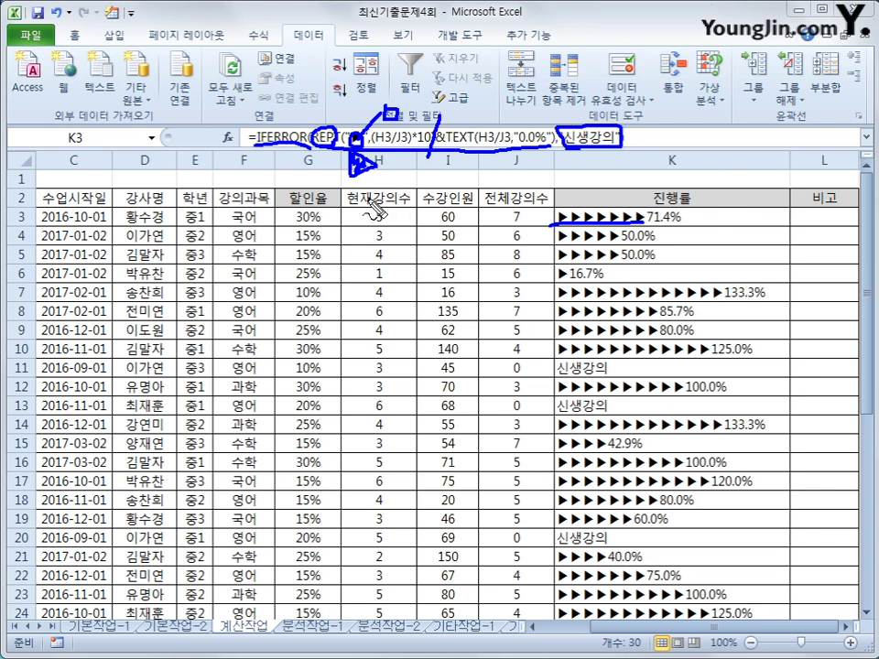
{"action": "left_click_drag", "start_coordinate": [377, 204], "coordinate": [391, 220]}
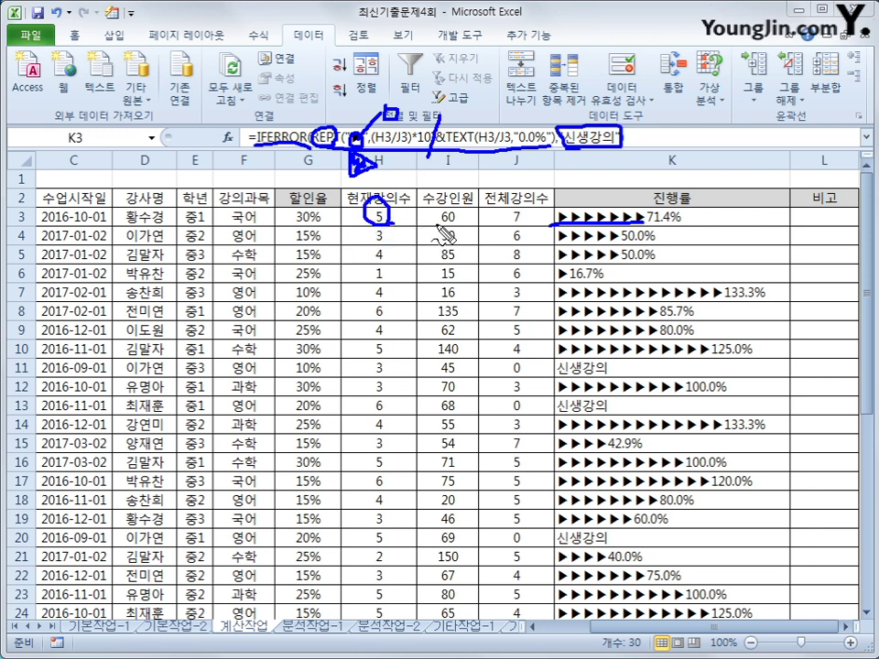
{"action": "left_click_drag", "start_coordinate": [502, 203], "coordinate": [524, 220]}
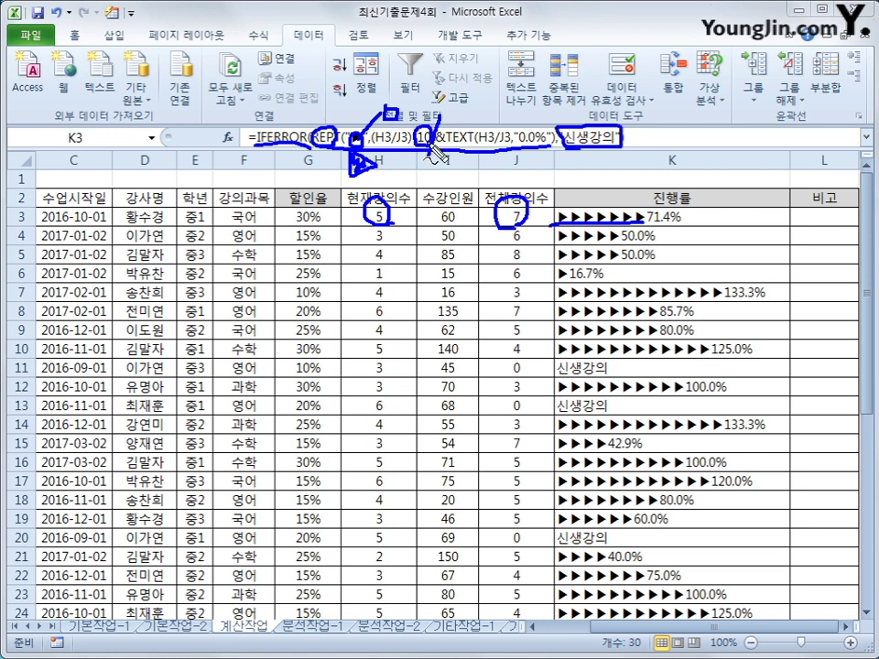
{"action": "left_click_drag", "start_coordinate": [428, 129], "coordinate": [414, 146]}
{"action": "left_click_drag", "start_coordinate": [646, 223], "coordinate": [682, 223]}
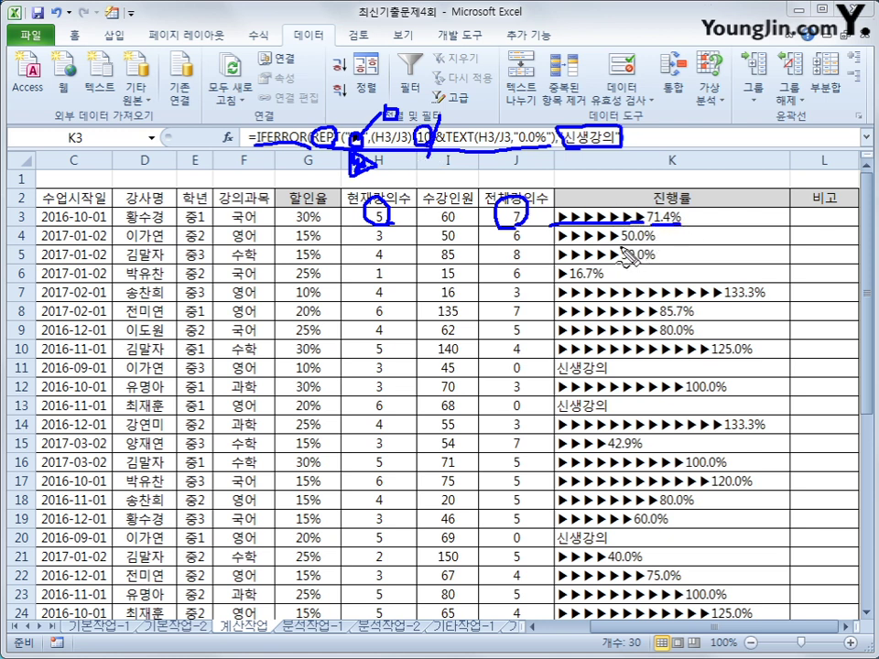
{"action": "left_click_drag", "start_coordinate": [621, 243], "coordinate": [666, 231]}
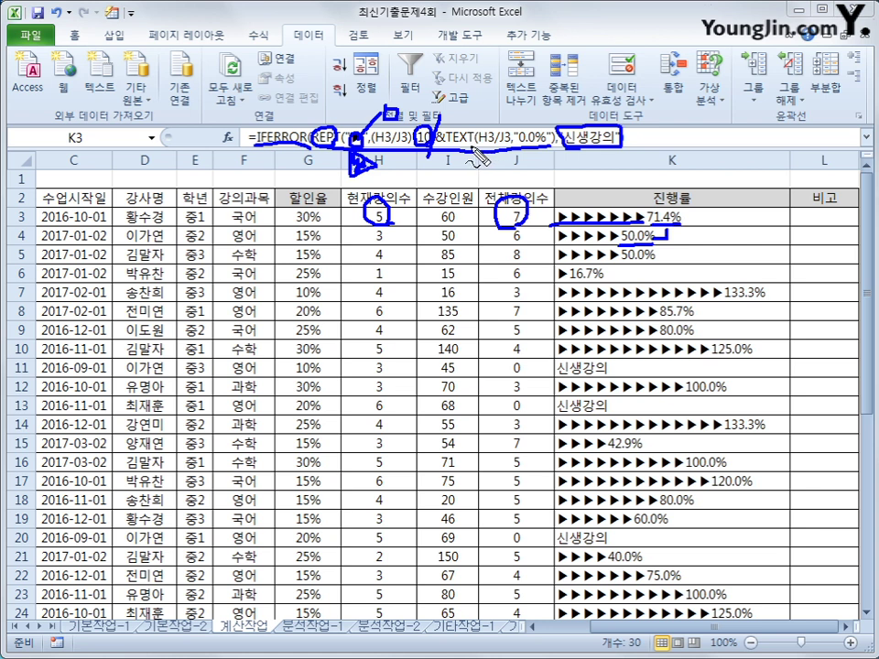
{"action": "left_click_drag", "start_coordinate": [474, 133], "coordinate": [472, 148]}
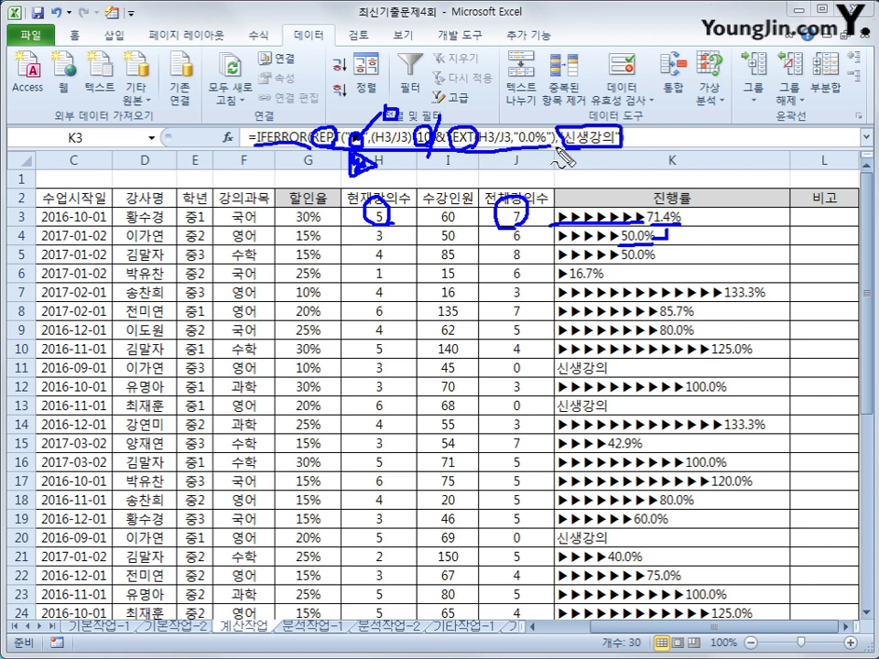
Select the first 비고 cell, L3, and insert a new code module in the workbook's Visual Basic project
{"action": "key", "text": "Escape"}
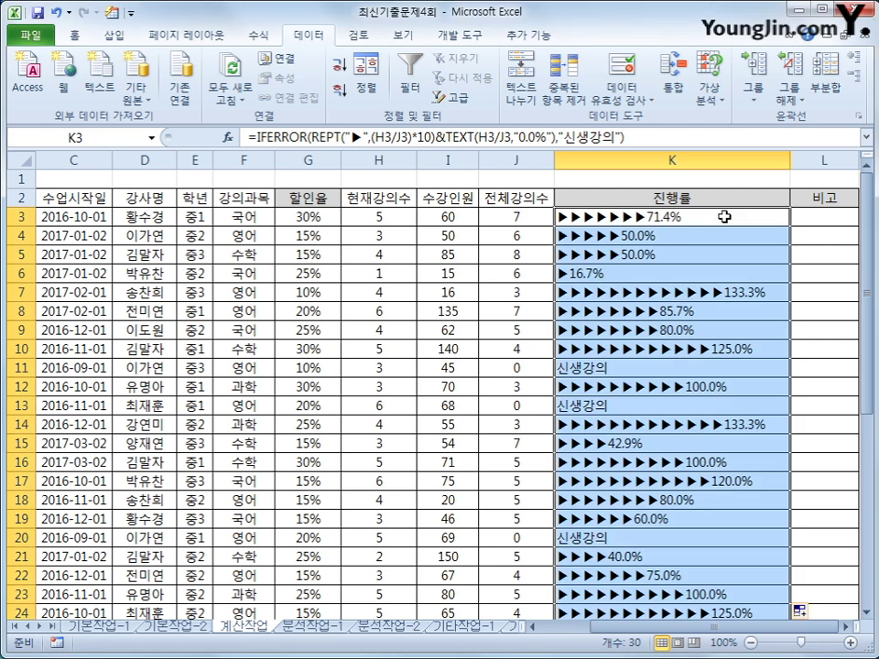
{"action": "left_click", "coordinate": [724, 216]}
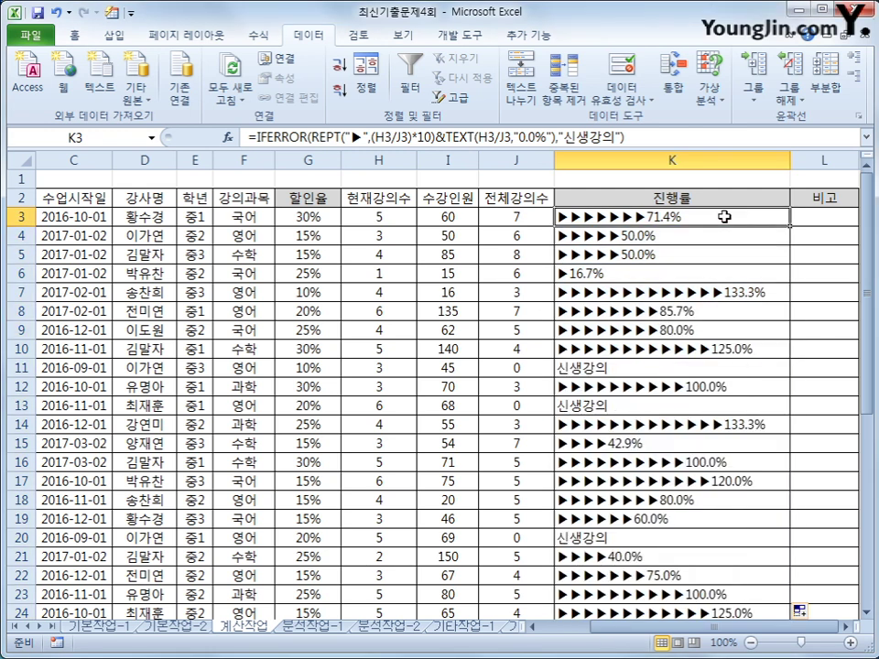
{"action": "left_click", "coordinate": [813, 224]}
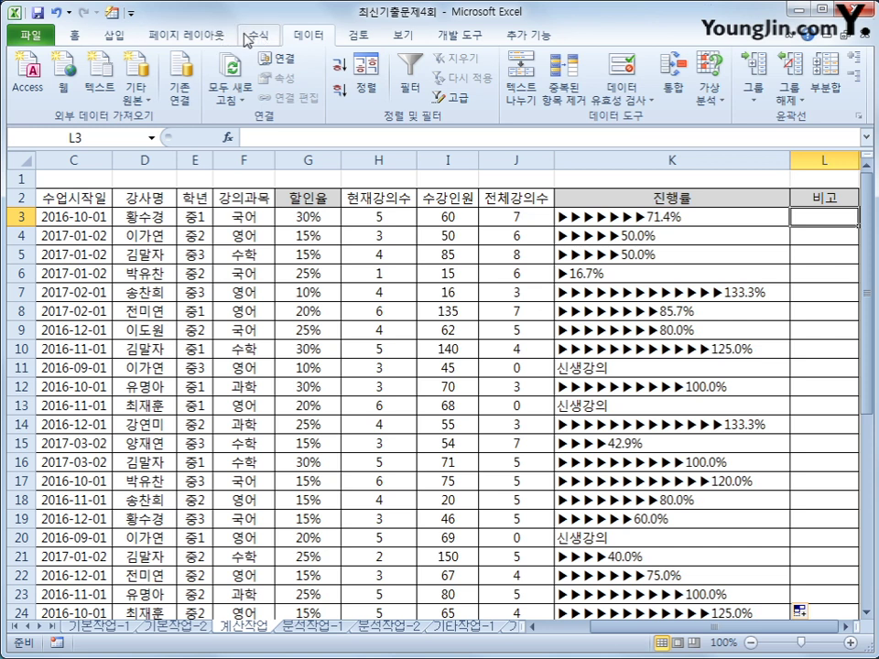
{"action": "left_click", "coordinate": [470, 37]}
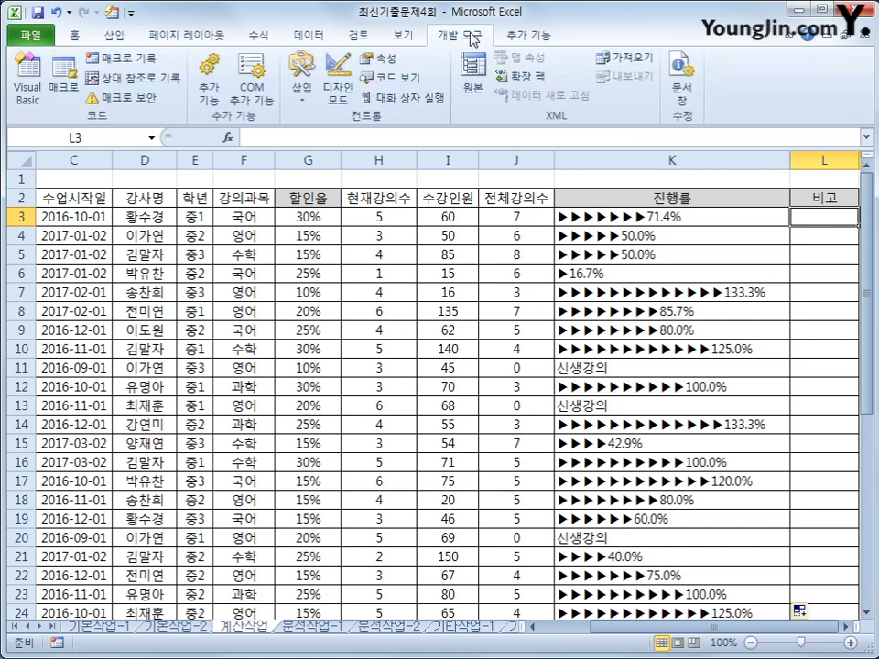
{"action": "left_click", "coordinate": [40, 96]}
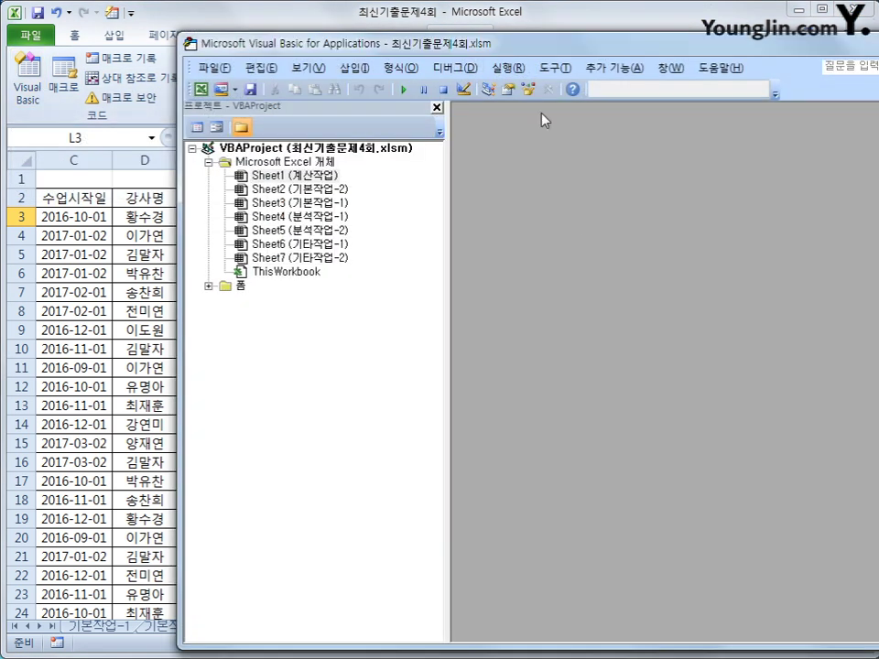
{"action": "left_click_drag", "start_coordinate": [534, 47], "coordinate": [418, 45]}
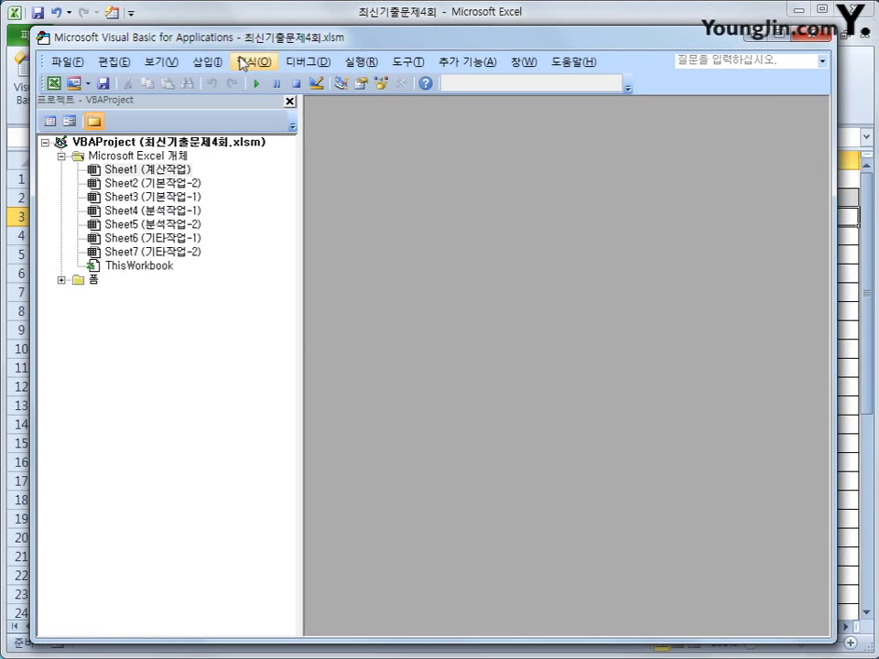
{"action": "left_click", "coordinate": [206, 62]}
{"action": "left_click", "coordinate": [223, 132]}
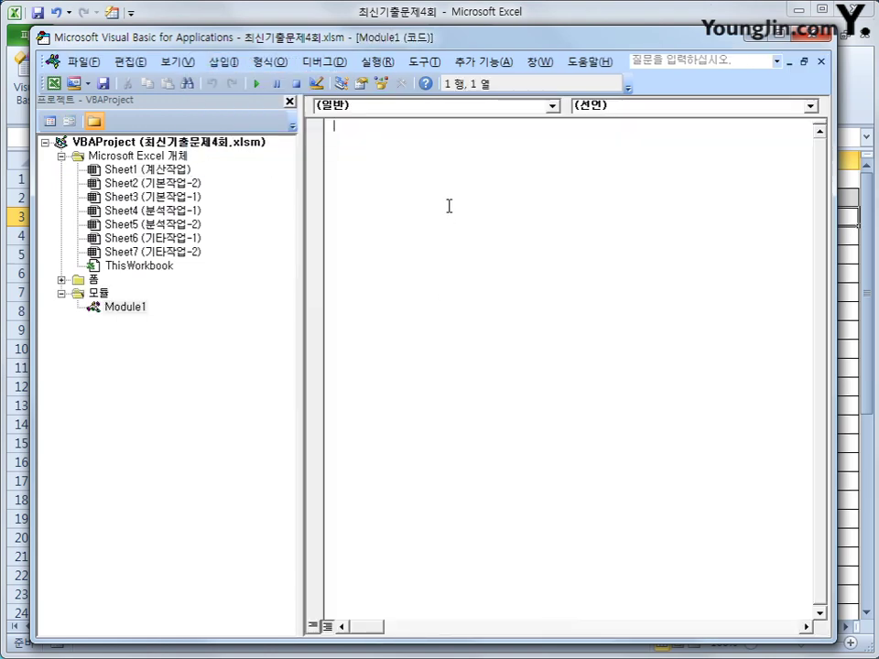
Declare the public function fn비고 with the arguments 현재강의수 and 수강인원 in the new module
{"action": "type", "text": "pu"}
{"action": "key", "text": "BackSpace"}
{"action": "type", "text": "public f"}
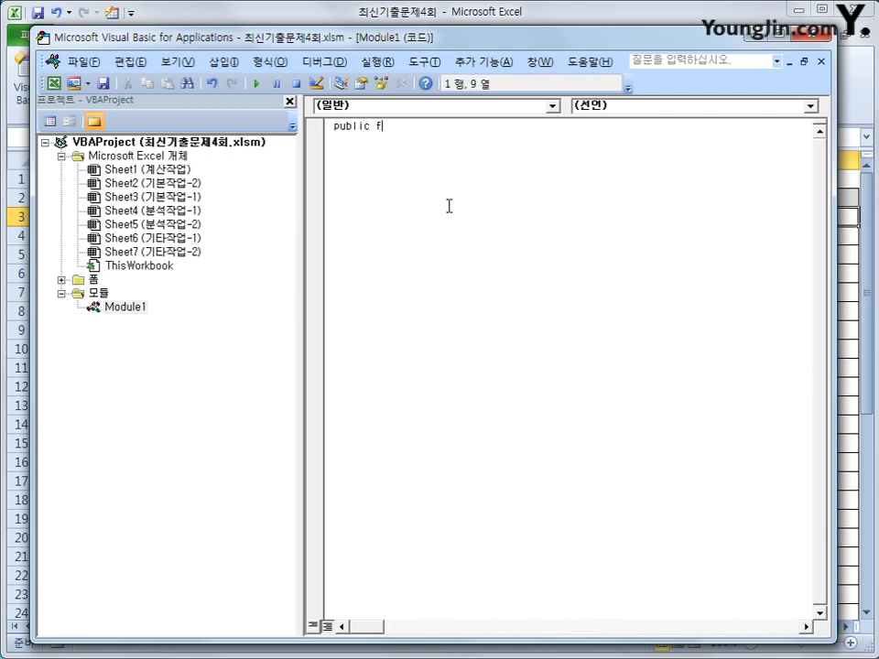
{"action": "type", "text": "unction fn"}
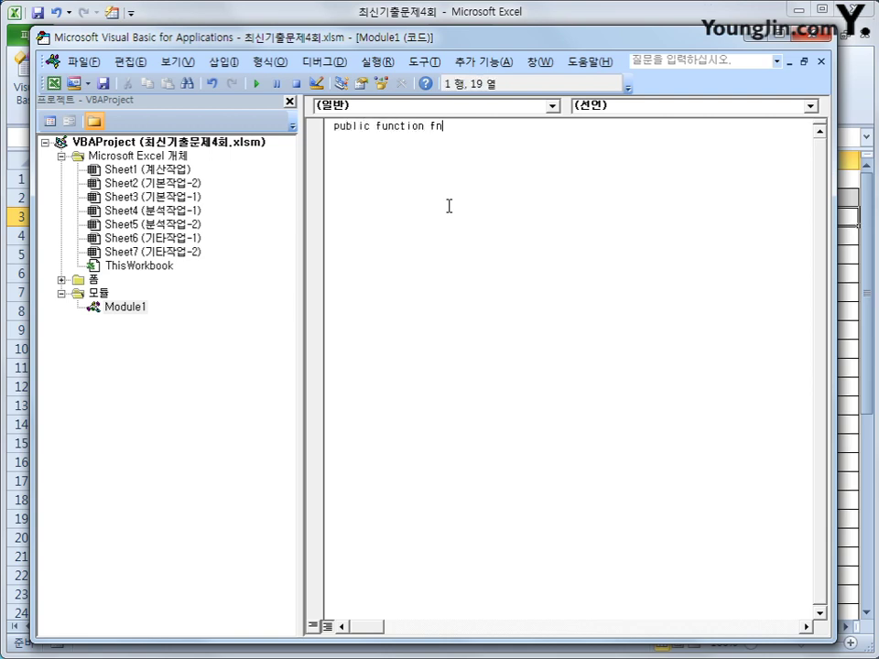
{"action": "type", "text": "비고("}
{"action": "type", "text": "점"}
{"action": "type", "text": "강의"}
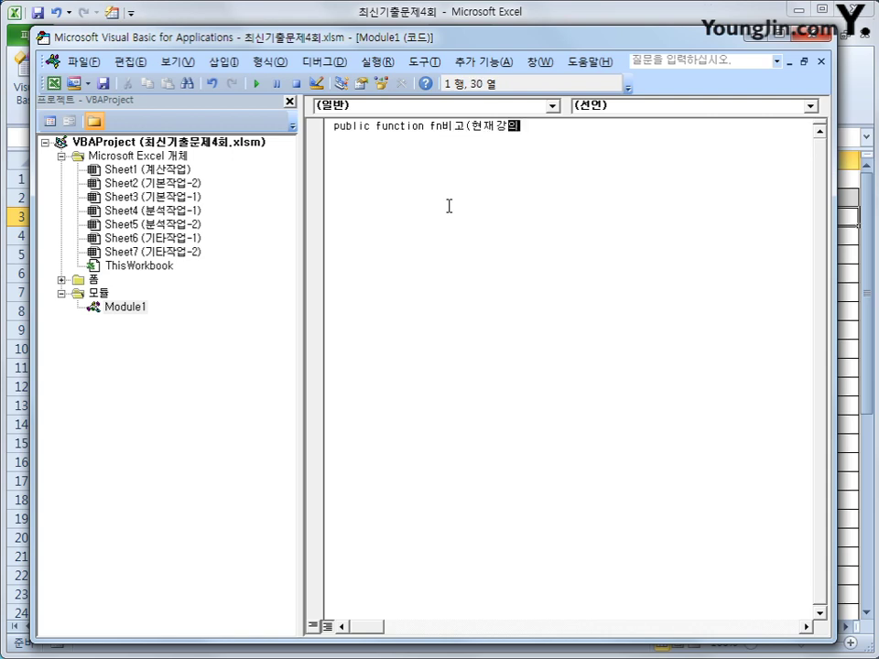
{"action": "type", "text": "수,ㅅ수강인원)"}
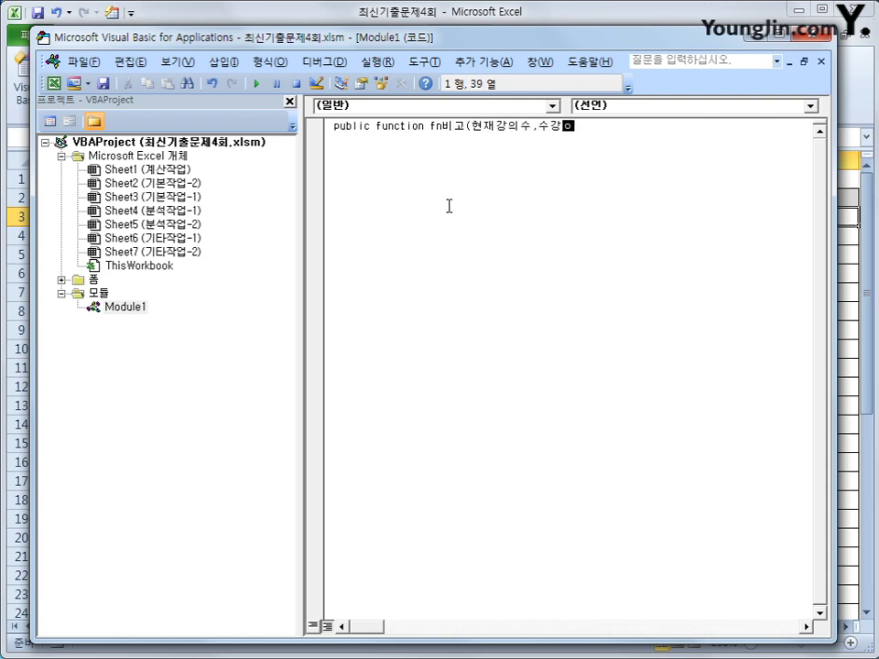
{"action": "key", "text": "Return"}
{"action": "key", "text": "Tab"}
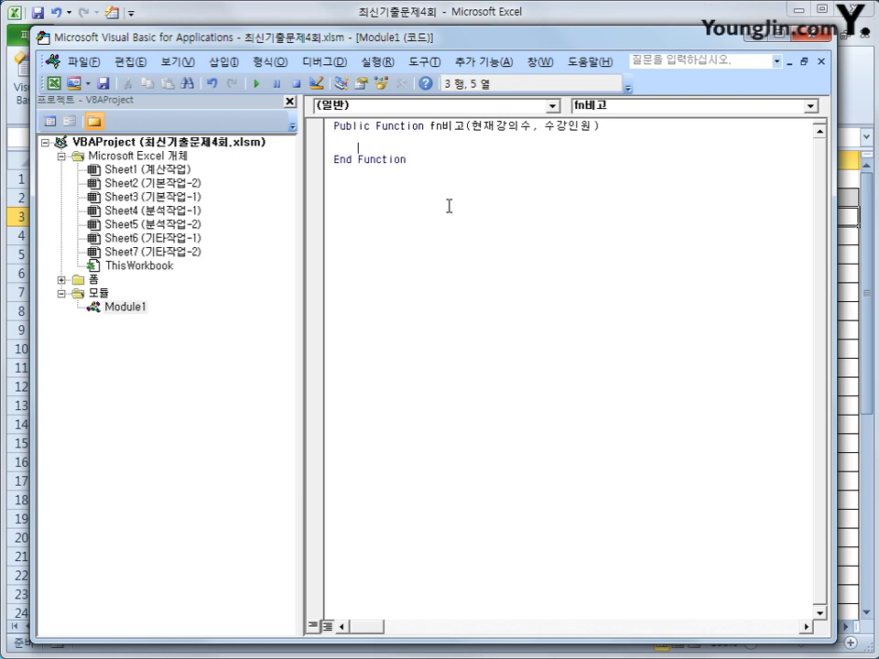
Start a Select Case block in fn비고 that tests 수강인원 / 현재강의수
{"action": "type", "text": "ㅑ"}
{"action": "key", "text": "Hangul"}
{"action": "key", "text": "BackSpace"}
{"action": "type", "text": "select case "}
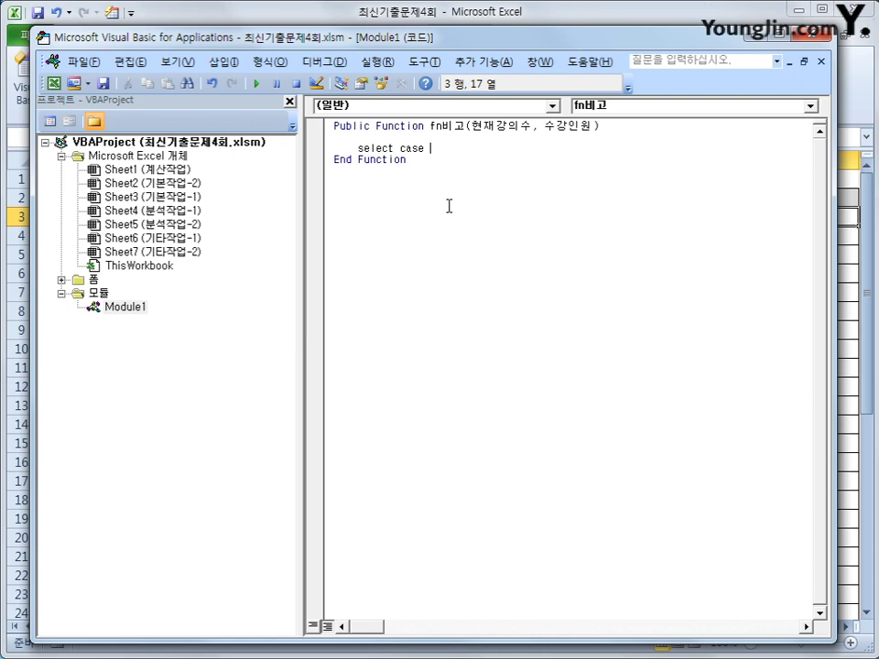
{"action": "type", "text": "tnrkd"}
{"action": "key", "text": "BackSpace"}
{"action": "key", "text": "BackSpace"}
{"action": "key", "text": "BackSpace"}
{"action": "key", "text": "BackSpace"}
{"action": "key", "text": "BackSpace"}
{"action": "key", "text": "Hangul"}
{"action": "type", "text": "수강ㅇ"}
{"action": "type", "text": "인원/"}
{"action": "type", "text": "현재강의수"}
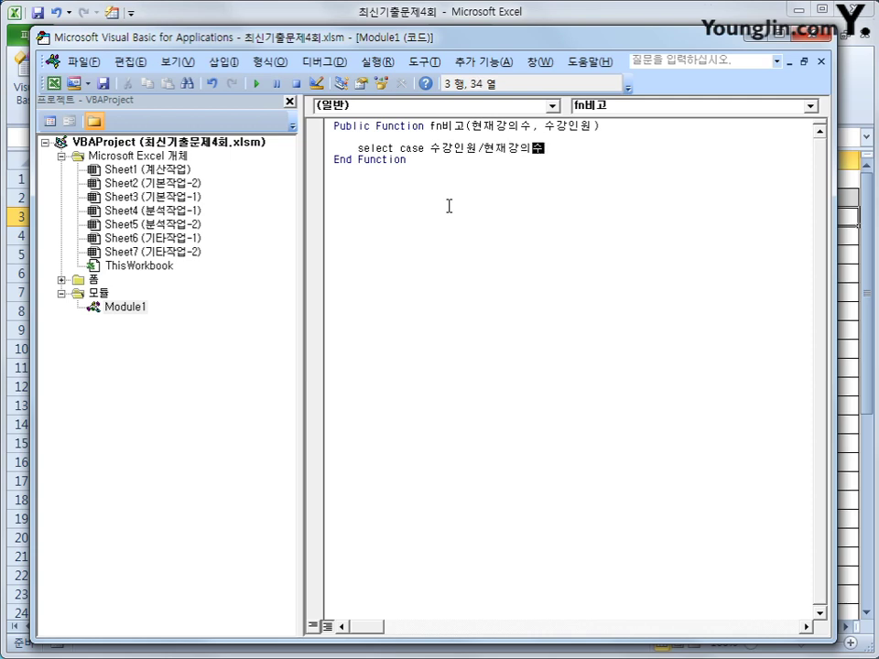
{"action": "key", "text": "Return"}
{"action": "key", "text": "Return"}
Add a Case Is >= 20 branch that sets fn비고 to "강의증설"
{"action": "key", "text": "Tab"}
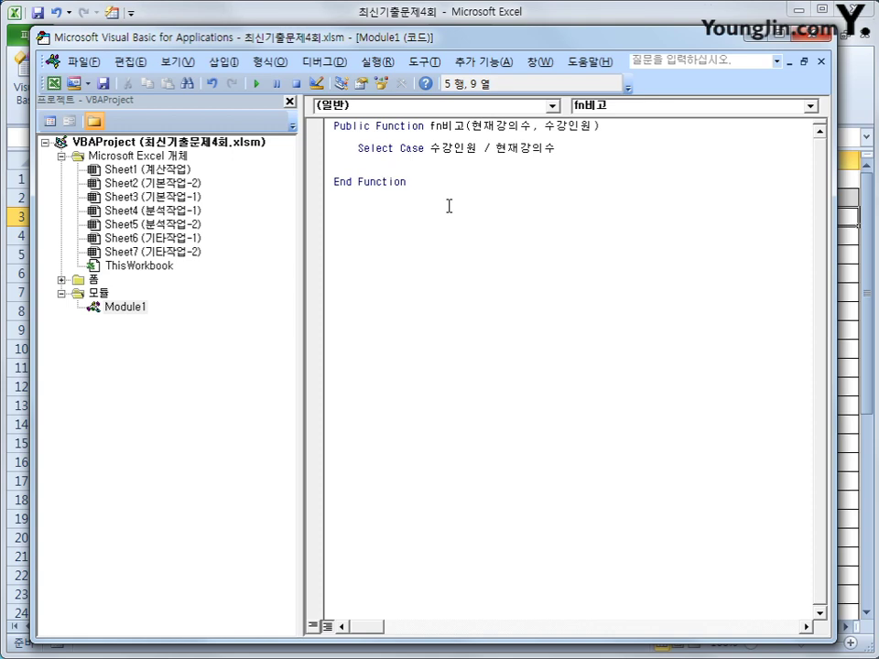
{"action": "type", "text": "case is"}
{"action": "type", "text": ">= 20"}
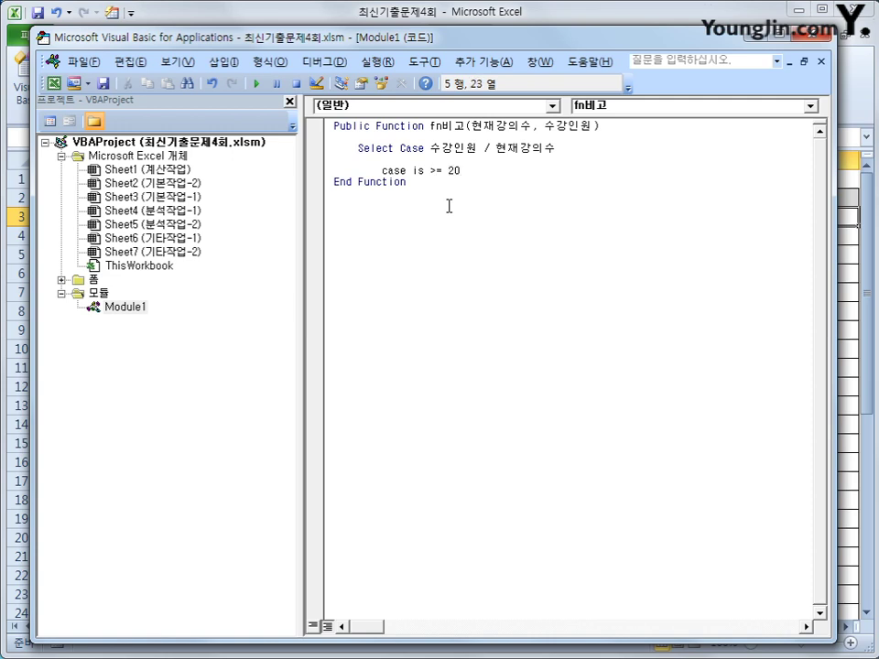
{"action": "key", "text": "Return"}
{"action": "key", "text": "Tab"}
{"action": "type", "text": "fn비"}
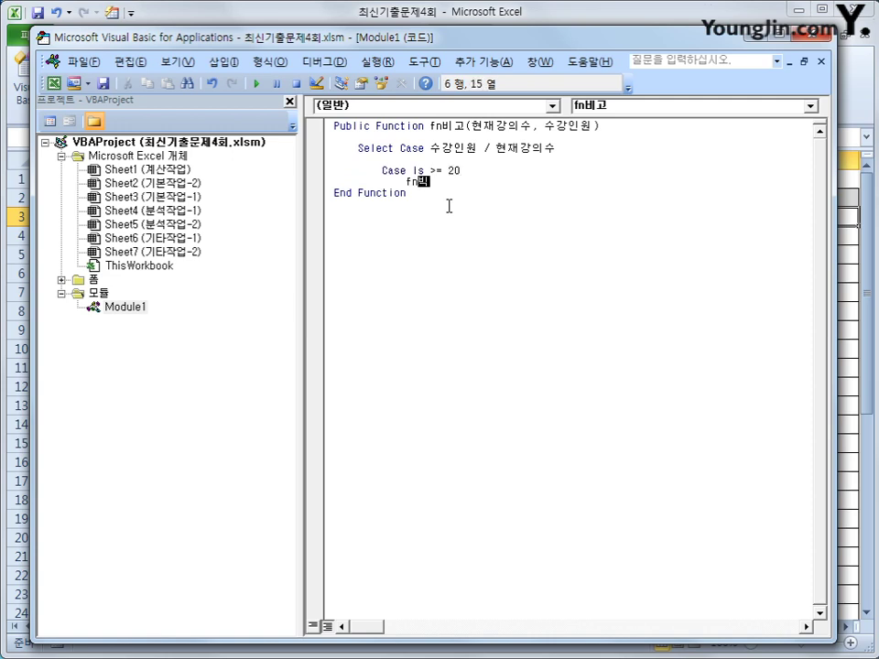
{"action": "type", "text": "고 = \"rkdhw"}
{"action": "key", "text": "BackSpace"}
{"action": "key", "text": "BackSpace"}
{"action": "key", "text": "BackSpace"}
{"action": "key", "text": "BackSpace"}
{"action": "key", "text": "BackSpace"}
{"action": "type", "text": "강의증설\""}
{"action": "key", "text": "Return"}
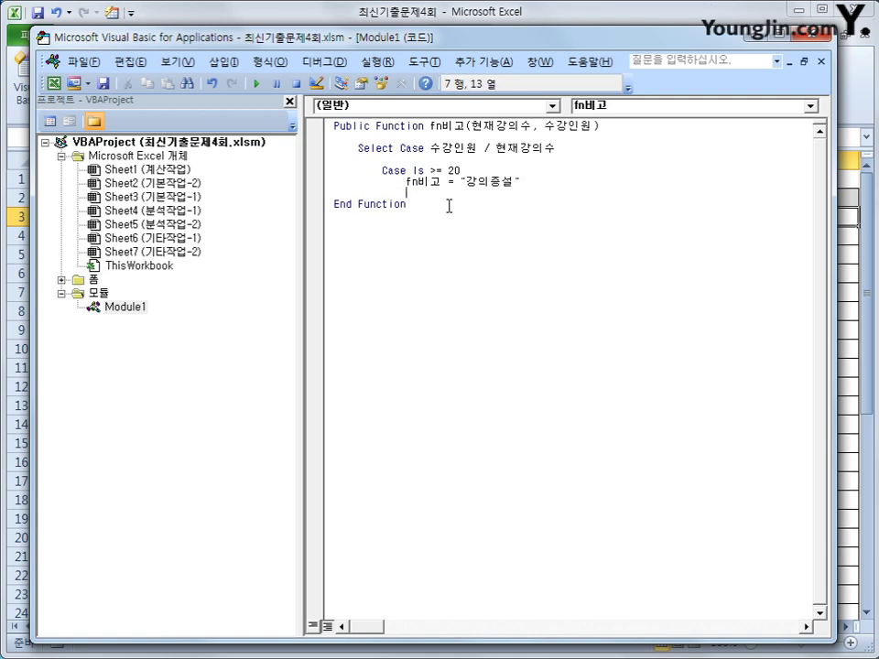
Add a Case Is <= 5 branch that sets fn비고 to "강의폐강", reusing the assignment line from the branch above
{"action": "key", "text": "BackSpace"}
{"action": "type", "text": "case is <=5"}
{"action": "key", "text": "Return"}
{"action": "key", "text": "Up"}
{"action": "key", "text": "Up"}
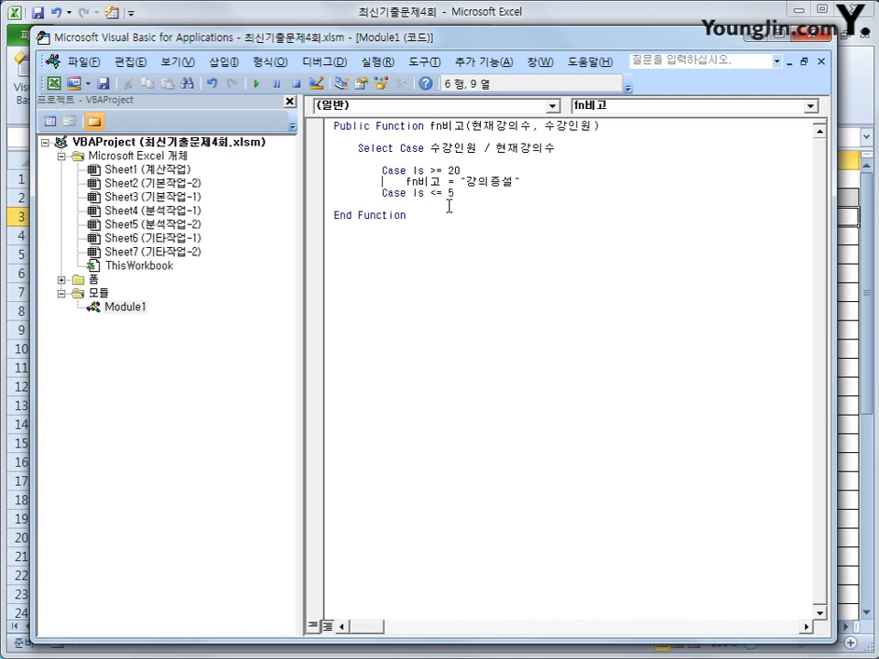
{"action": "key", "text": "shift+End"}
{"action": "key", "text": "ctrl+c"}
{"action": "key", "text": "Down"}
{"action": "key", "text": "Down"}
{"action": "key", "text": "ctrl+v"}
{"action": "key", "text": "Left"}
{"action": "key", "text": "Left"}
{"action": "key", "text": "Left"}
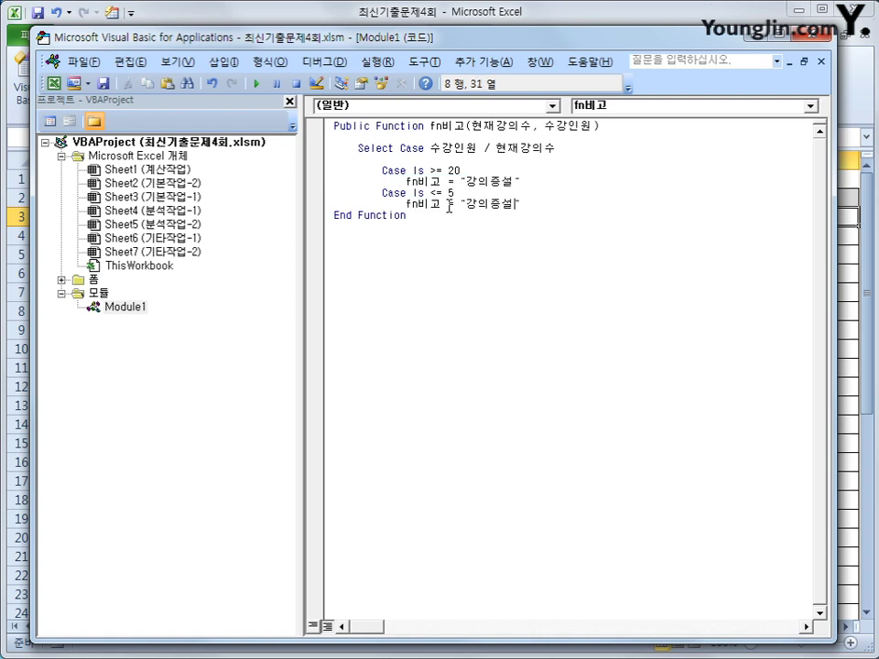
{"action": "key", "text": "shift+Right"}
{"action": "key", "text": "shift+Right"}
{"action": "type", "text": "폐강"}
{"action": "key", "text": "Return"}
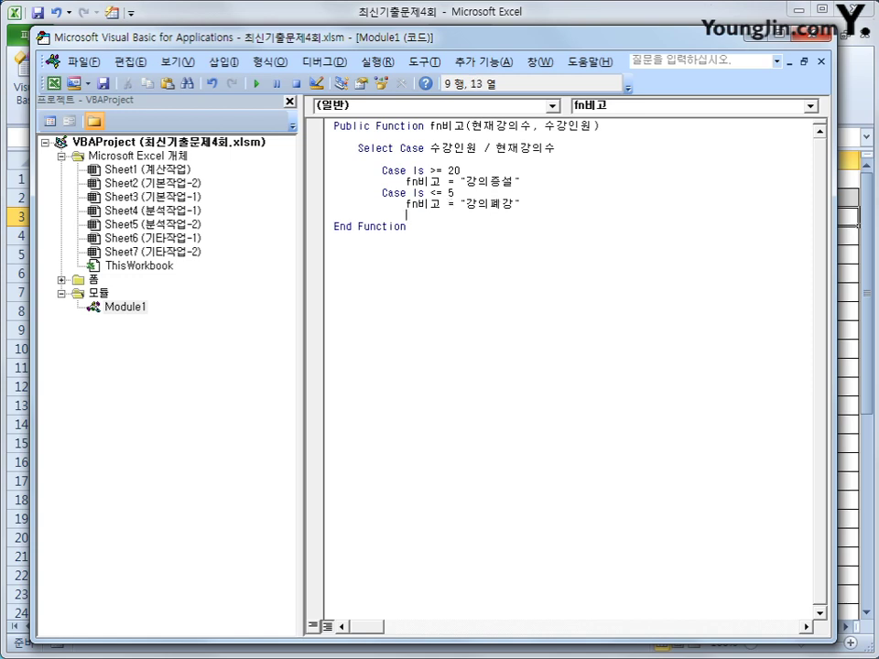
Add a Case Else branch that sets fn비고 to an empty string
{"action": "key", "text": "BackSpace"}
{"action": "type", "text": "case else"}
{"action": "key", "text": "Return"}
{"action": "key", "text": "Tab"}
{"action": "type", "text": "fn"}
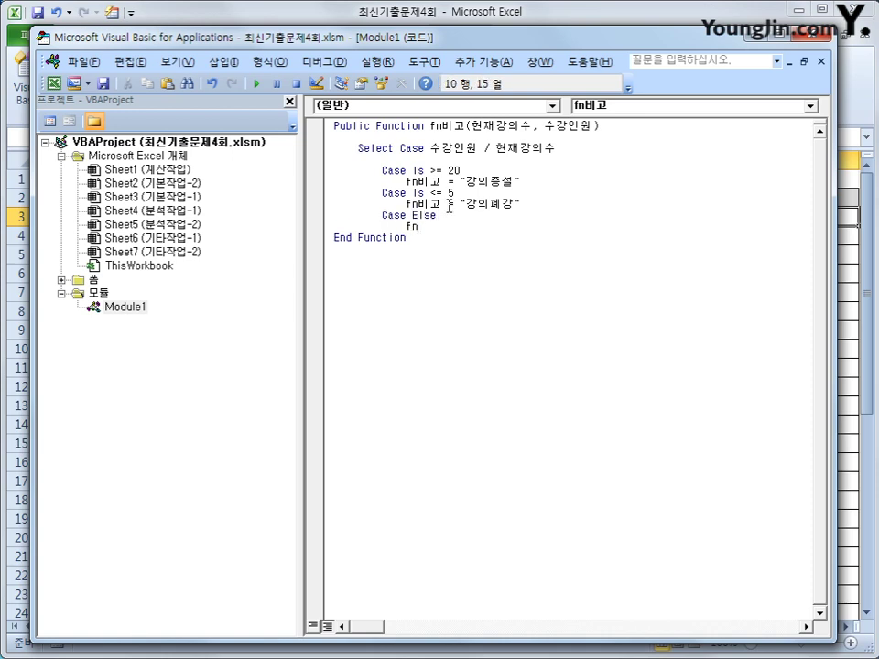
{"action": "type", "text": "비고 "}
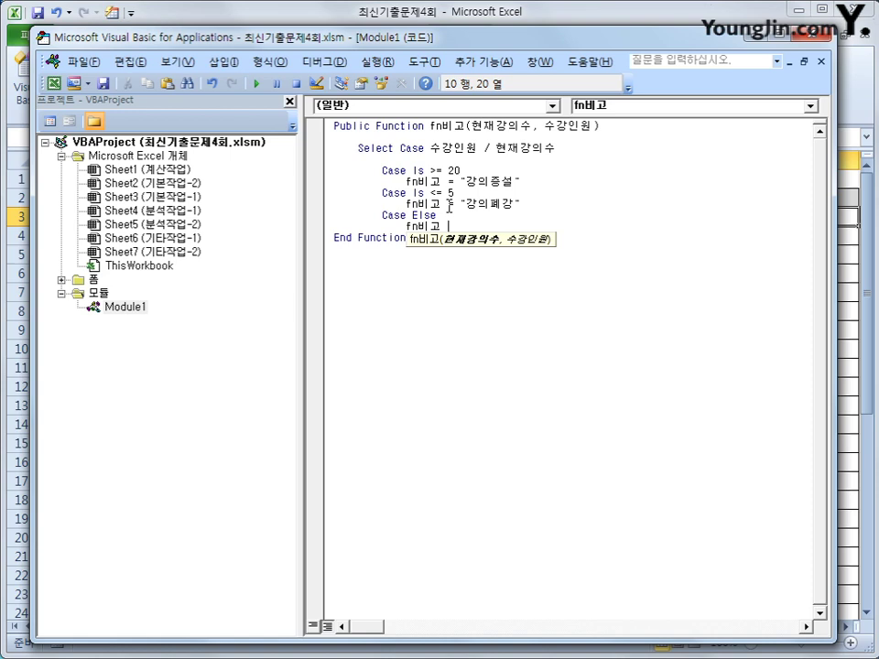
{"action": "type", "text": "= \"\""}
{"action": "key", "text": "Return"}
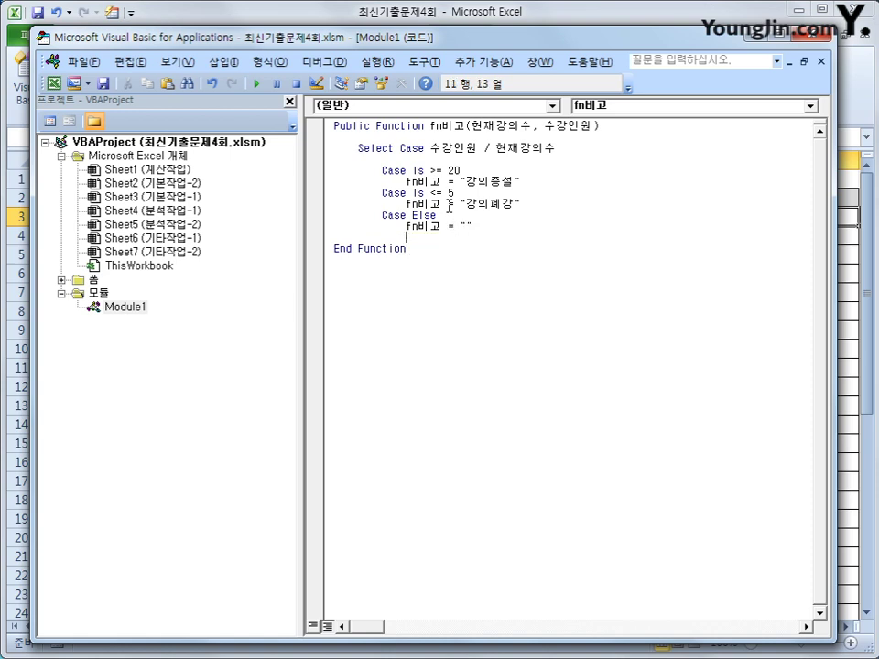
Close the case block with End Select, aligned with Select Case, and return to the worksheet
{"action": "key", "text": "BackSpace"}
{"action": "key", "text": "BackSpace"}
{"action": "type", "text": "ㄷ"}
{"action": "key", "text": "BackSpace"}
{"action": "type", "text": "end select"}
{"action": "key", "text": "Return"}
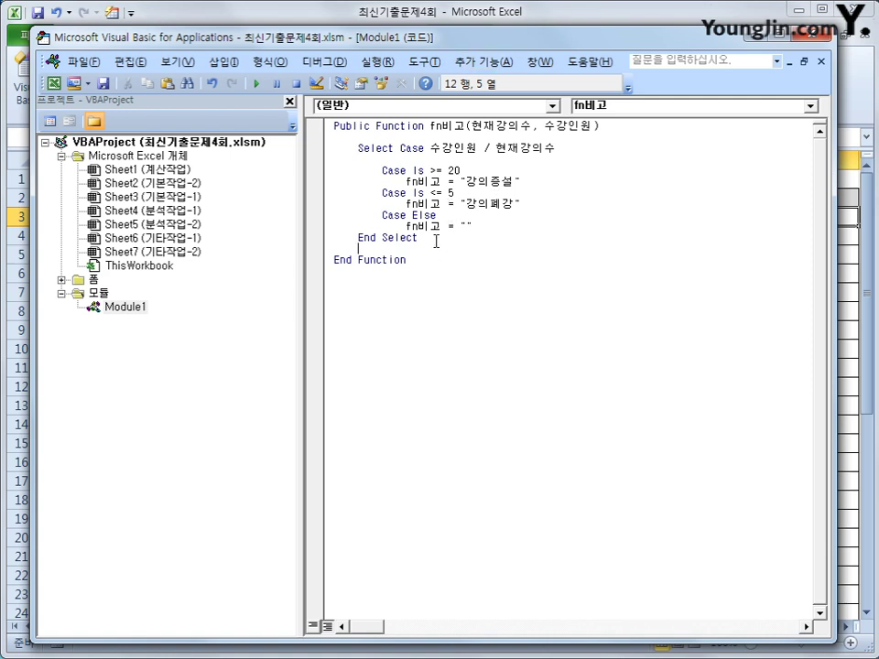
{"action": "left_click", "coordinate": [436, 241]}
{"action": "key", "text": "alt+F11"}
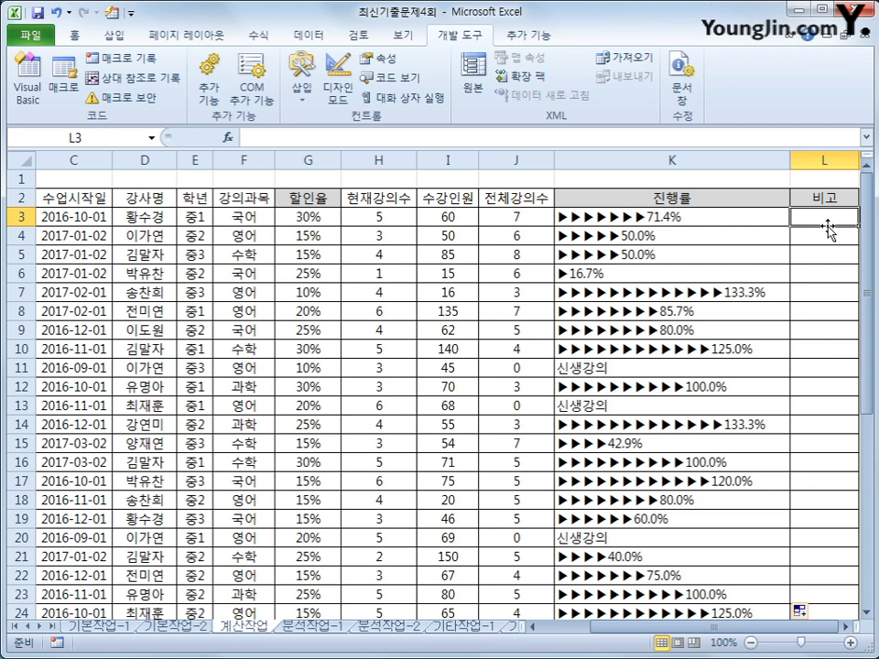
Insert the user-defined function fn비고 into L3 through the function wizard
{"action": "left_click", "coordinate": [227, 138]}
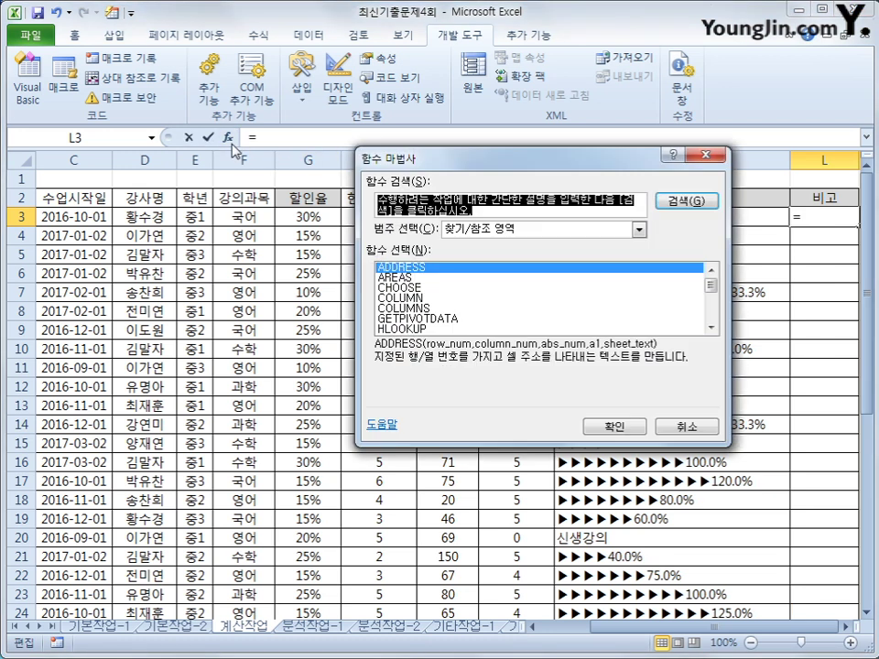
{"action": "left_click", "coordinate": [639, 229]}
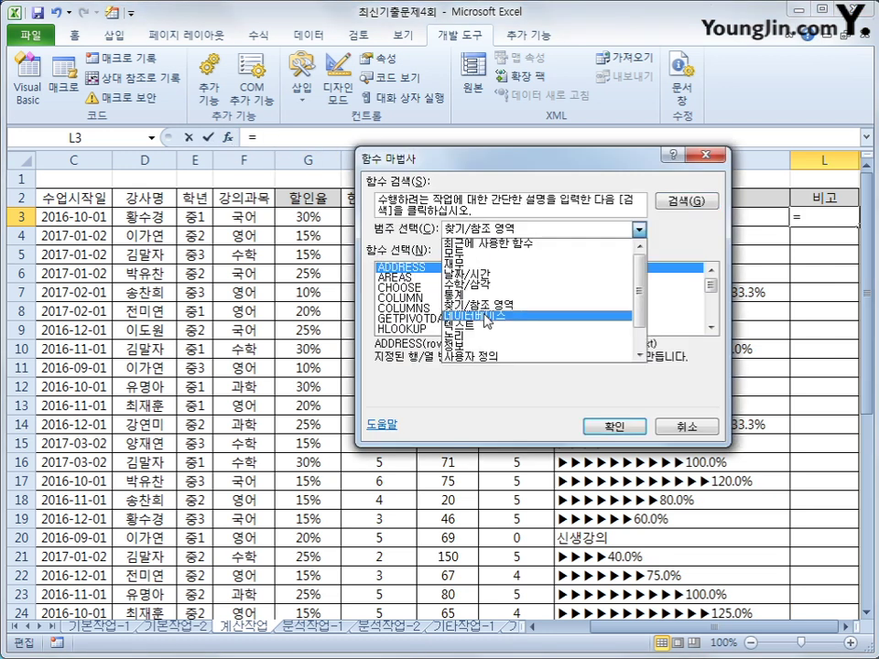
{"action": "left_click", "coordinate": [483, 356]}
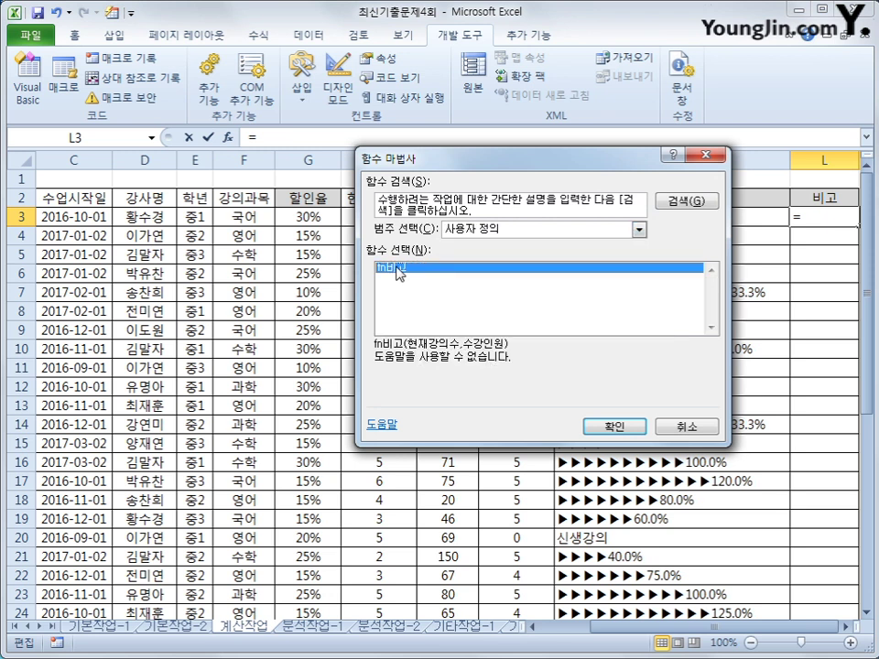
{"action": "left_click", "coordinate": [611, 427]}
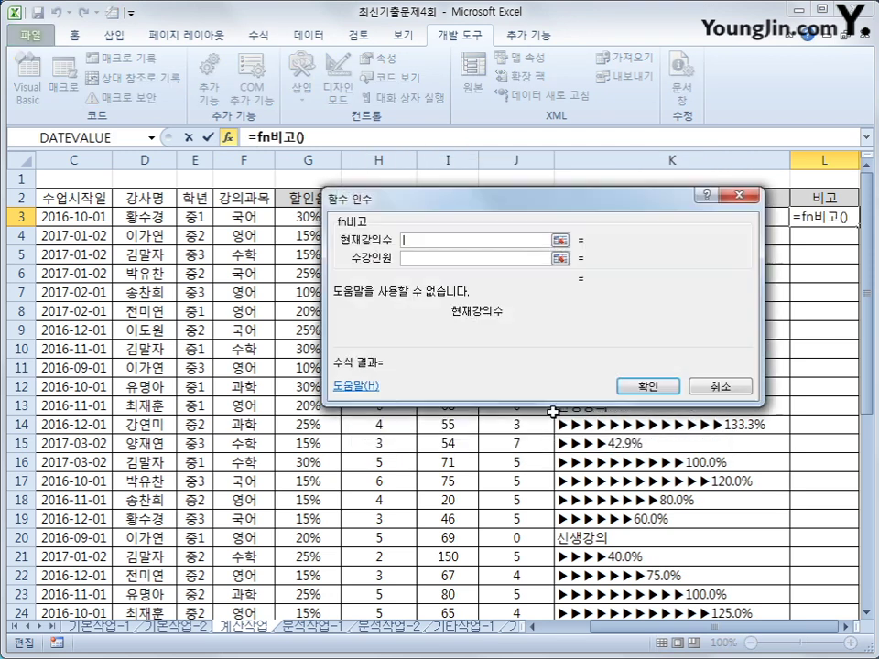
Set 현재강의수 to H3 and 수강인원 to I3 for fn비고, and fill L3's formula down the 비고 column
{"action": "left_click", "coordinate": [403, 217]}
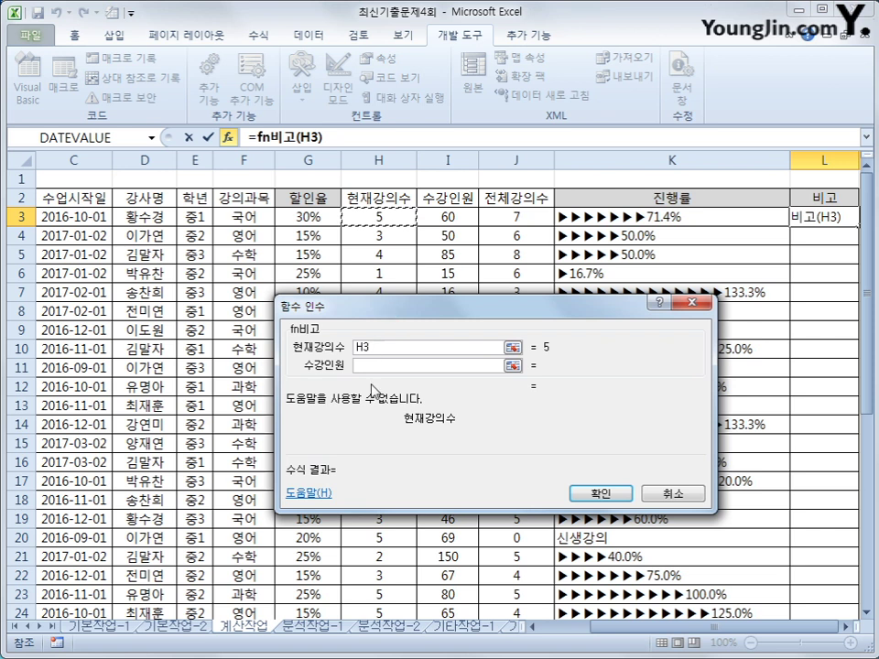
{"action": "key", "text": "Tab"}
{"action": "left_click", "coordinate": [448, 219]}
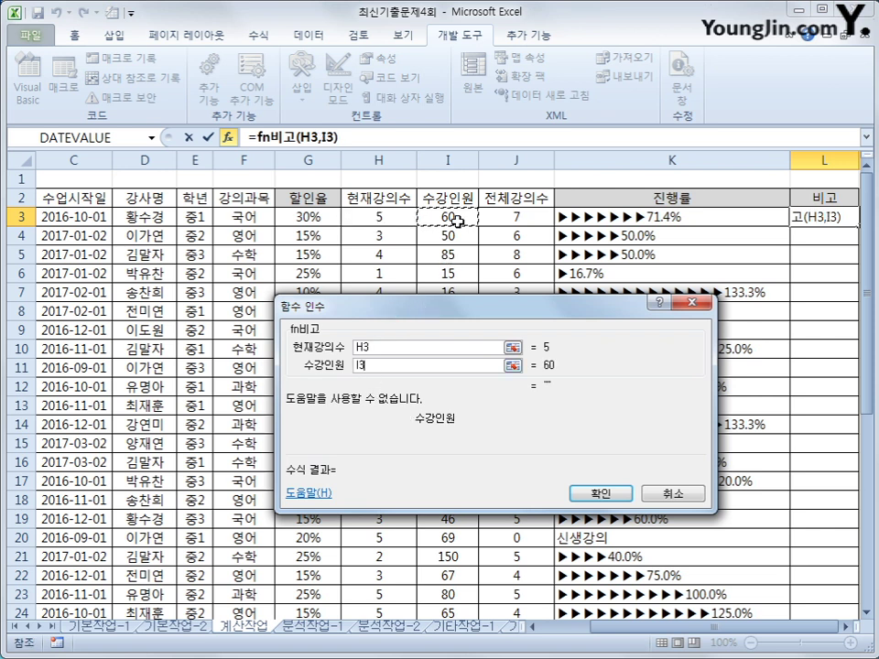
{"action": "left_click", "coordinate": [599, 492]}
{"action": "double_click", "coordinate": [857, 225]}
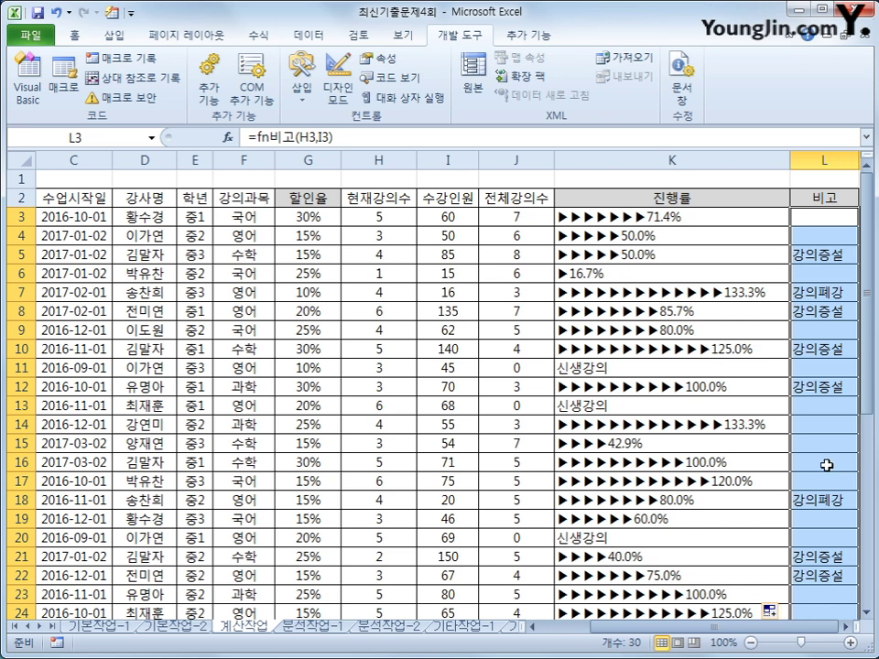
Start an INDEX formula in G36, the rank 1 국어 cell of [표3]
{"action": "left_click", "coordinate": [89, 186]}
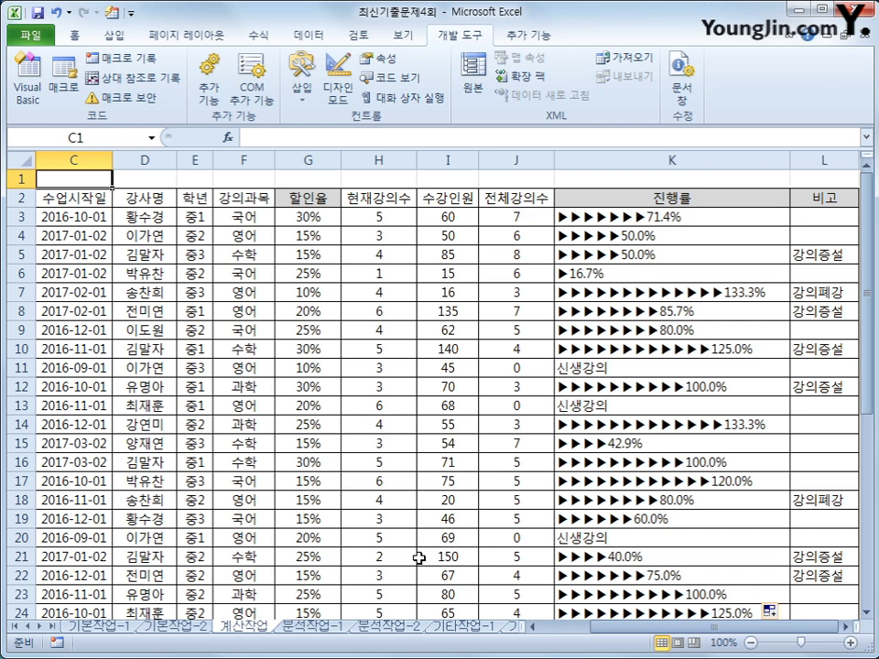
{"action": "scroll", "coordinate": [419, 558], "scroll_direction": "down", "scroll_amount": 8}
{"action": "left_click", "coordinate": [312, 388]}
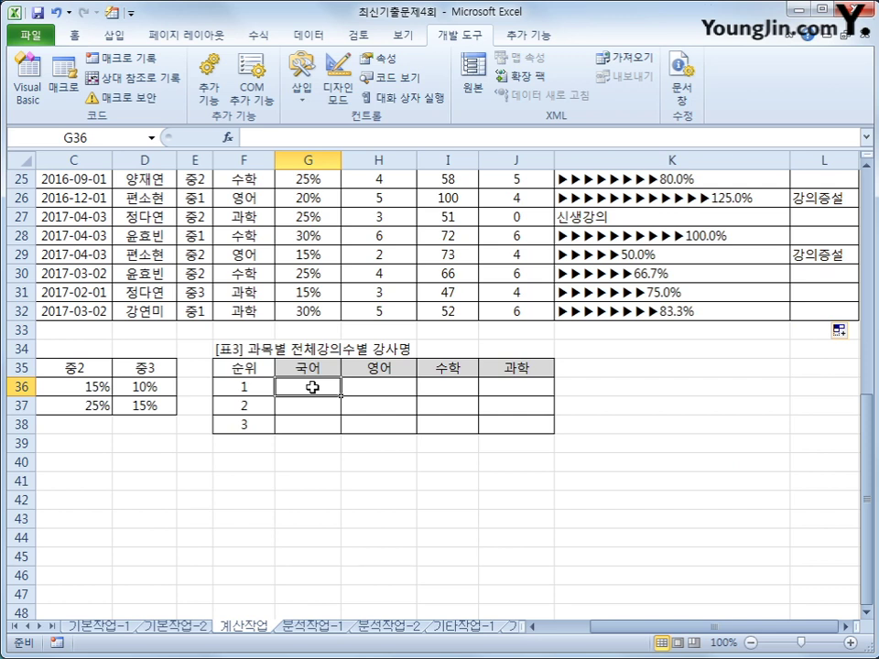
{"action": "left_click", "coordinate": [257, 388]}
{"action": "left_click", "coordinate": [260, 411]}
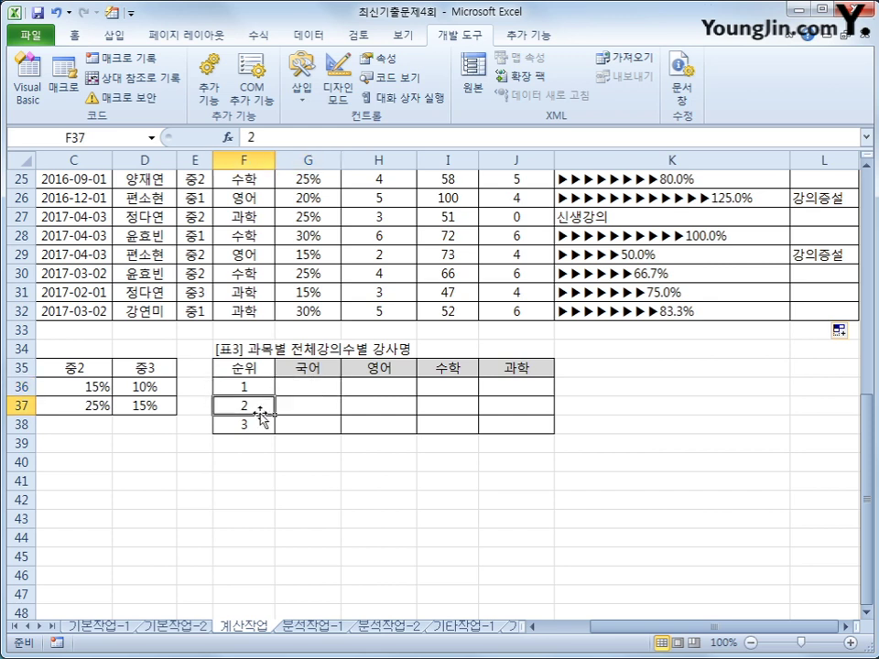
{"action": "left_click", "coordinate": [257, 425]}
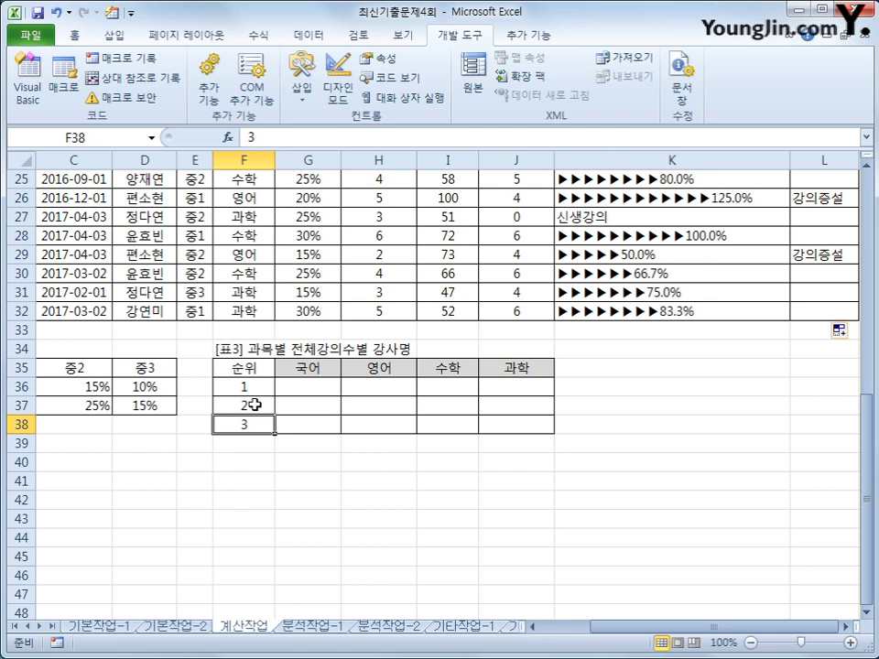
{"action": "left_click", "coordinate": [294, 385]}
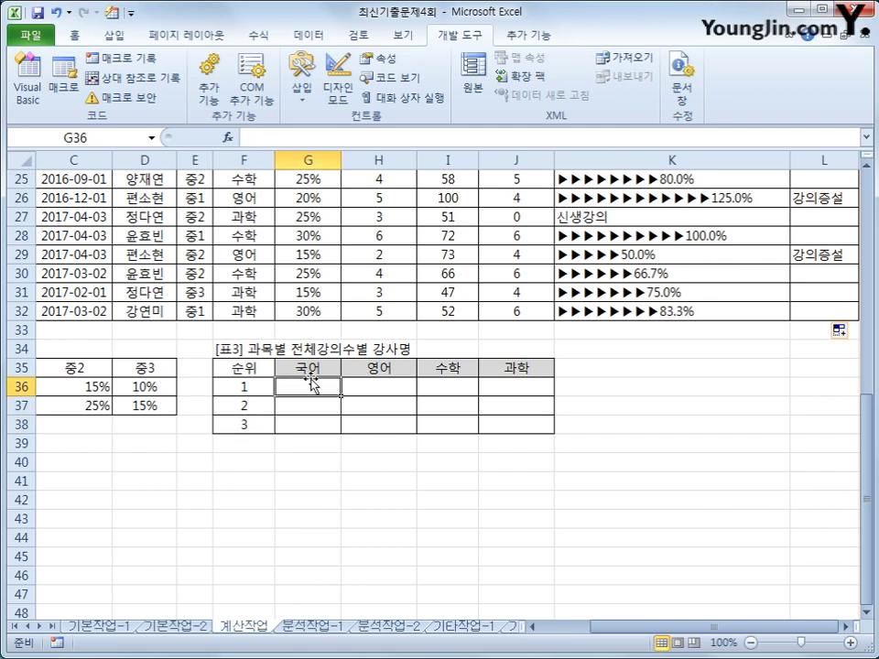
{"action": "type", "text": "=in"}
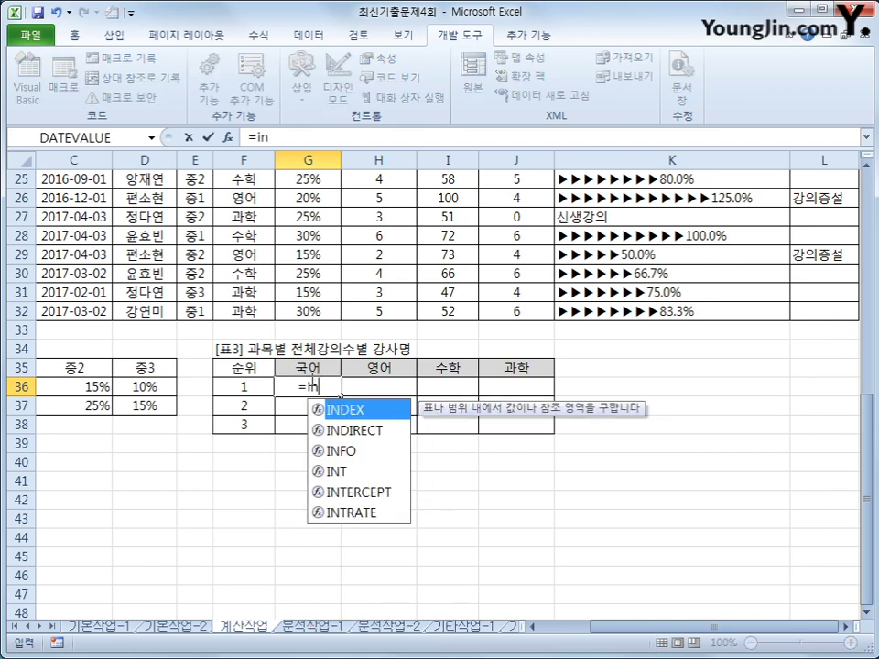
{"action": "key", "text": "Tab"}
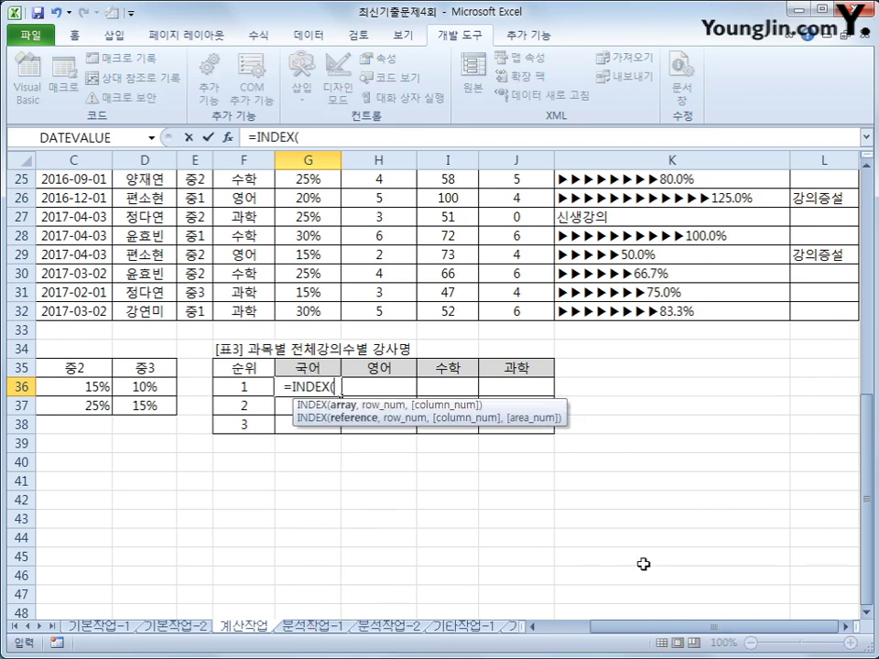
Set INDEX's array to the 강사명 range $D$3:$D$32 with absolute references and proceed to the row number argument
{"action": "left_click_drag", "start_coordinate": [627, 634], "coordinate": [607, 634]}
{"action": "scroll", "coordinate": [338, 504], "scroll_direction": "up", "scroll_amount": 8}
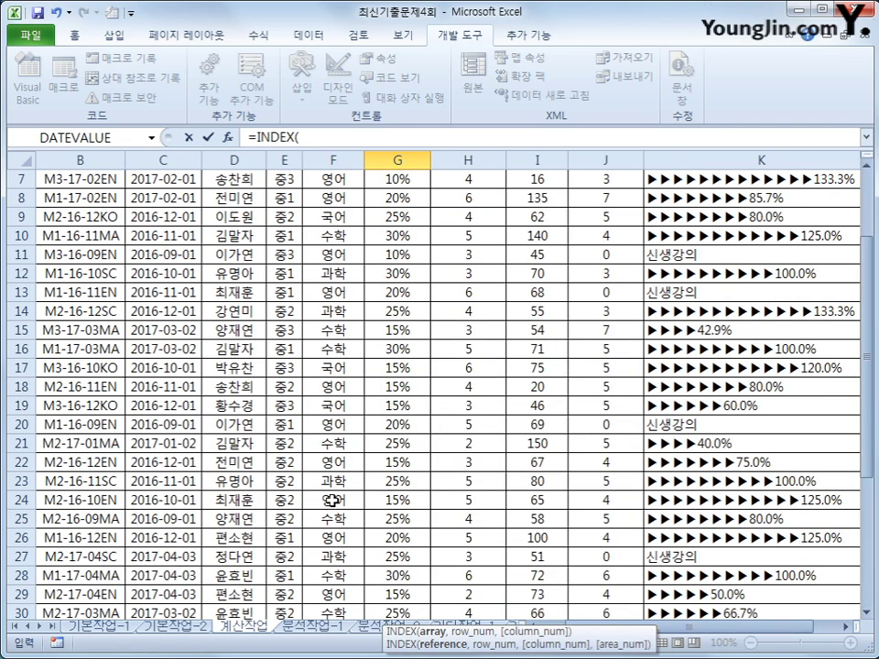
{"action": "left_click_drag", "start_coordinate": [229, 217], "coordinate": [249, 579]}
{"action": "key", "text": "F4"}
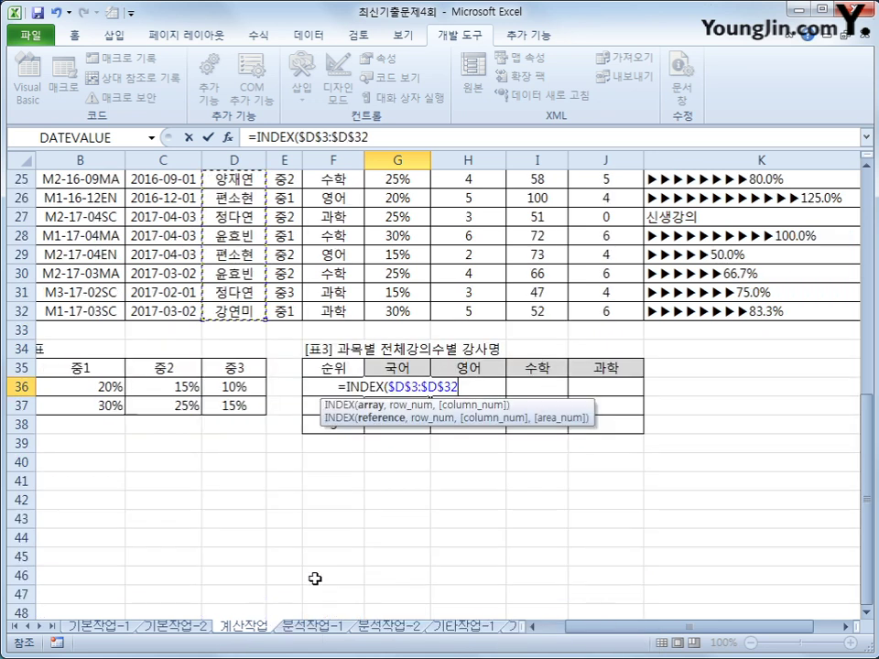
{"action": "type", "text": ","}
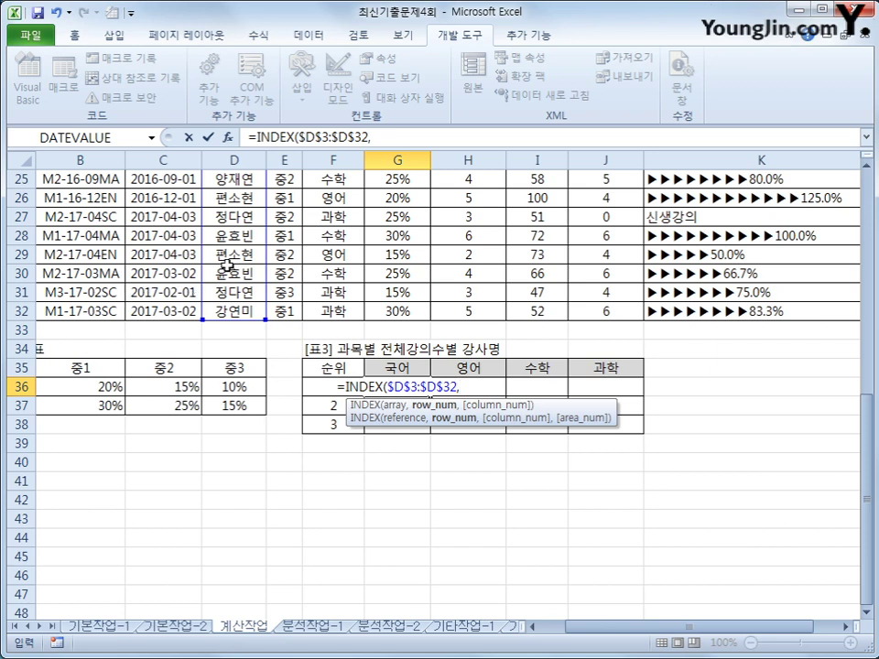
Nest MATCH as INDEX's row number, with LARGE as MATCH's lookup value
{"action": "type", "text": "mat"}
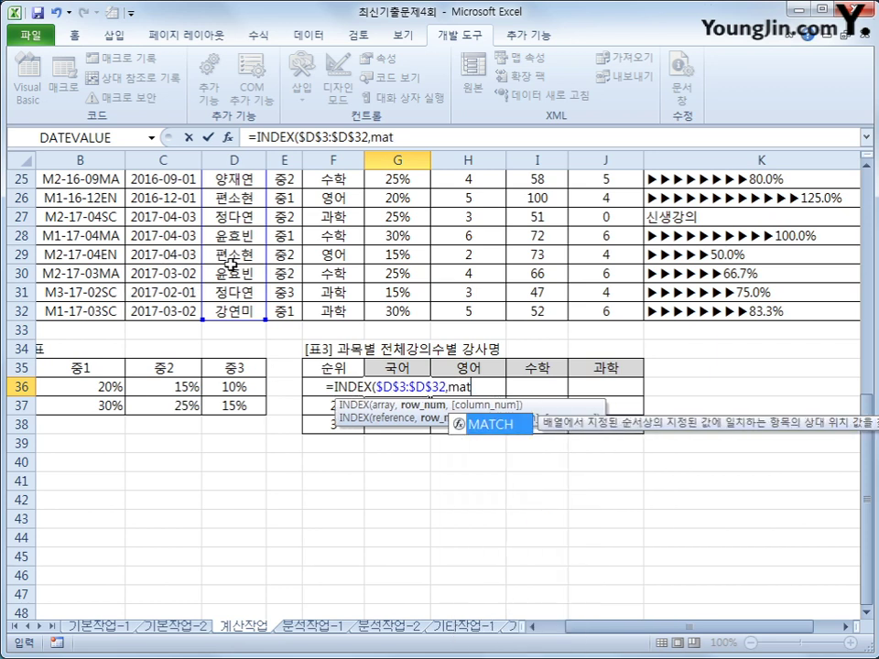
{"action": "key", "text": "Tab"}
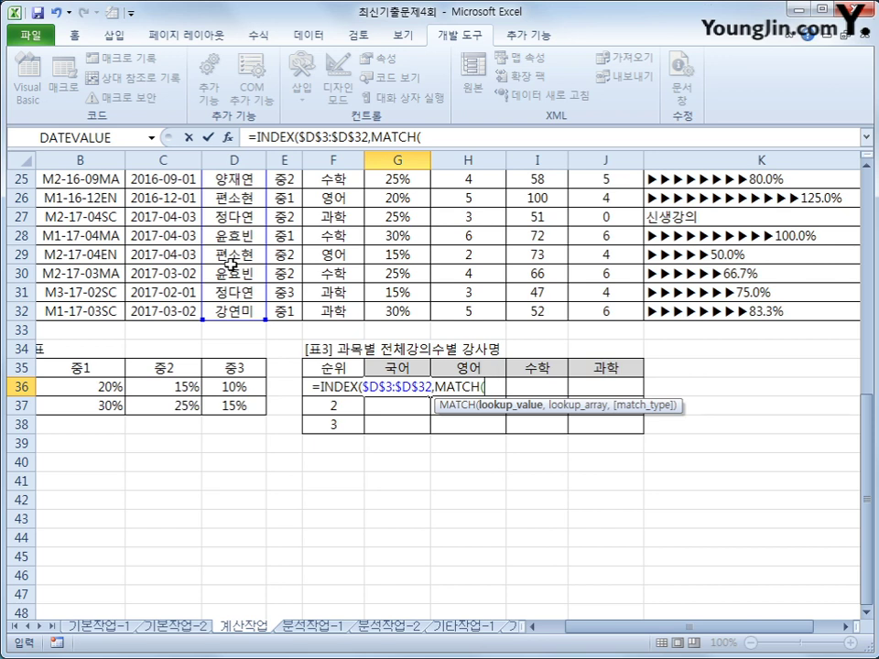
{"action": "type", "text": "lar"}
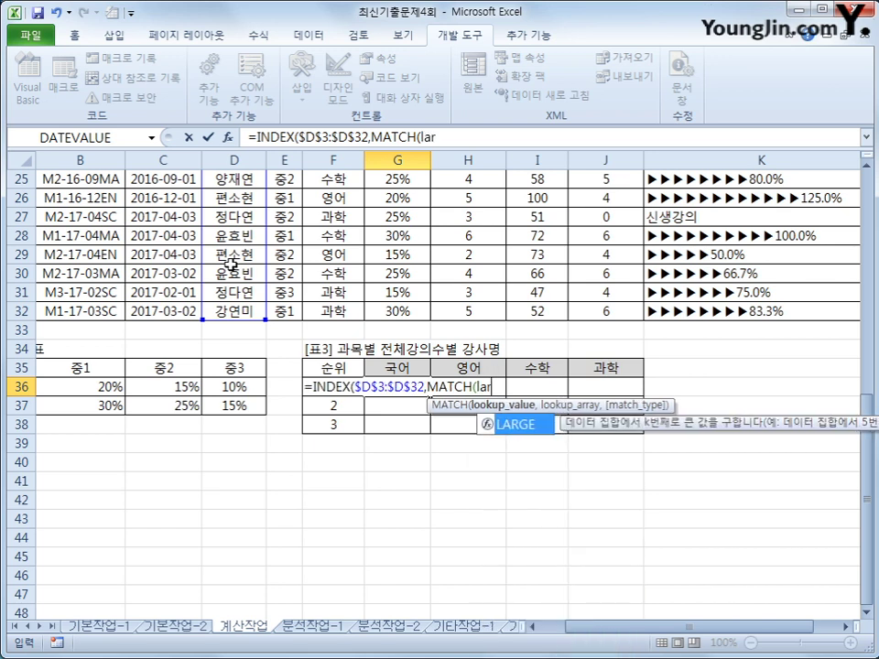
{"action": "key", "text": "Tab"}
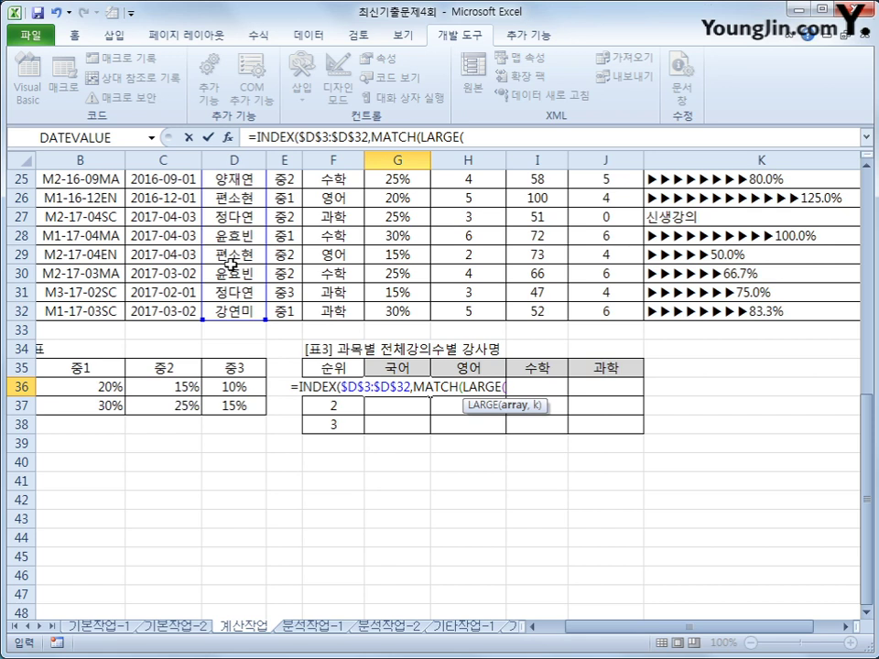
Set LARGE's array to the 전체강의수 range $J$3:$J$32 with absolute references
{"action": "scroll", "coordinate": [233, 258], "scroll_direction": "up", "scroll_amount": 2}
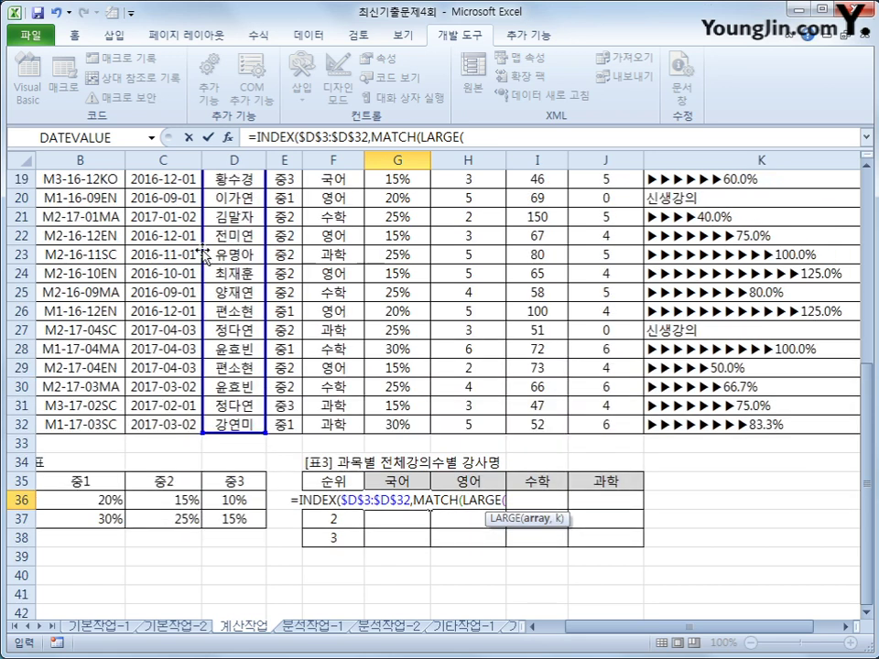
{"action": "scroll", "coordinate": [196, 243], "scroll_direction": "up", "scroll_amount": 6}
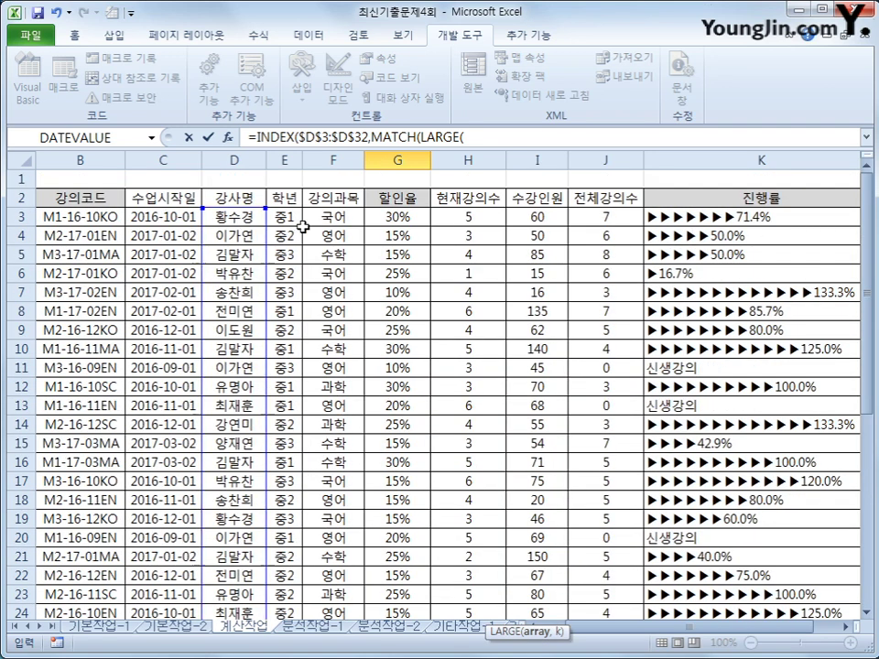
{"action": "scroll", "coordinate": [329, 219], "scroll_direction": "down", "scroll_amount": 8}
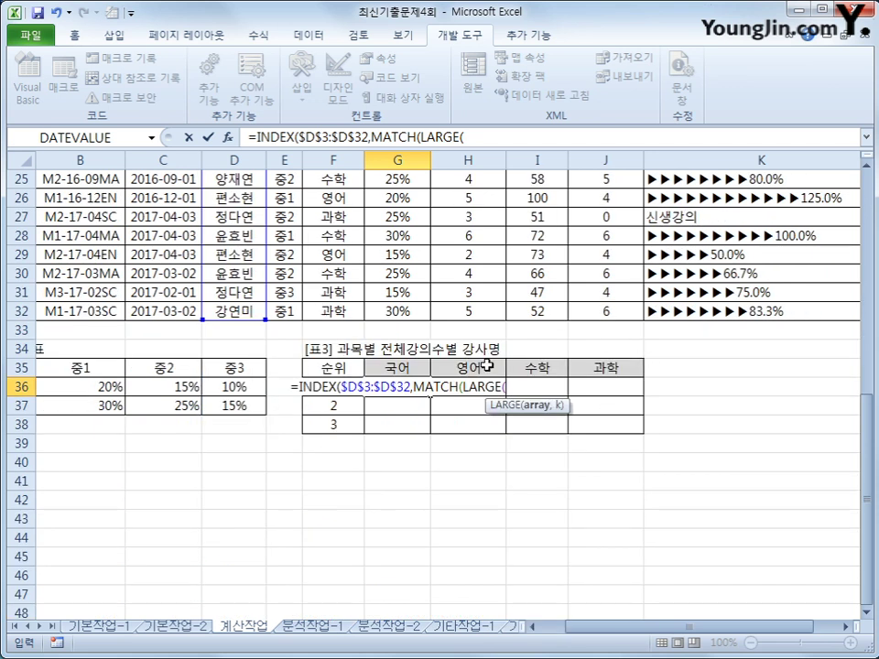
{"action": "scroll", "coordinate": [455, 355], "scroll_direction": "up", "scroll_amount": 8}
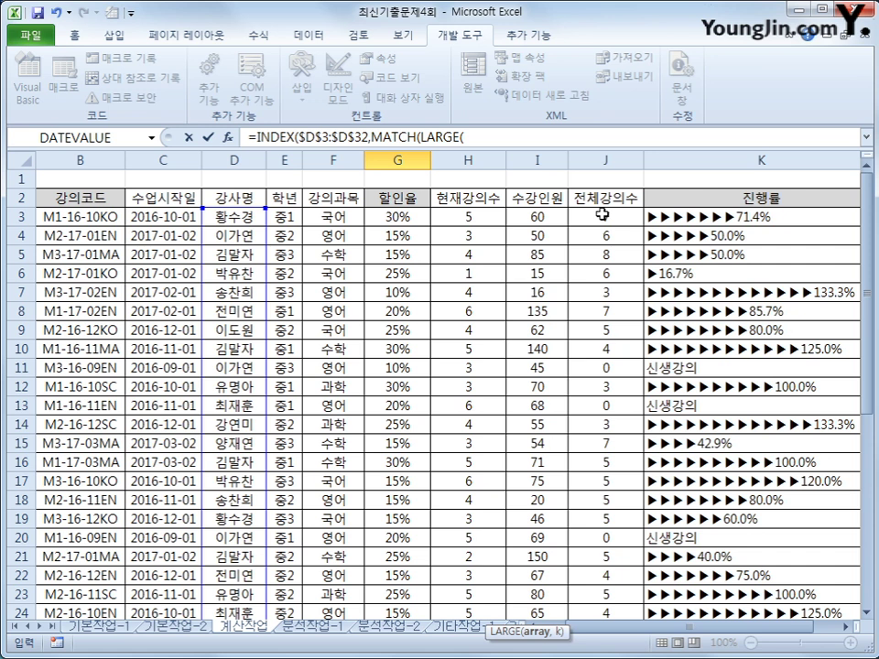
{"action": "left_click", "coordinate": [603, 215]}
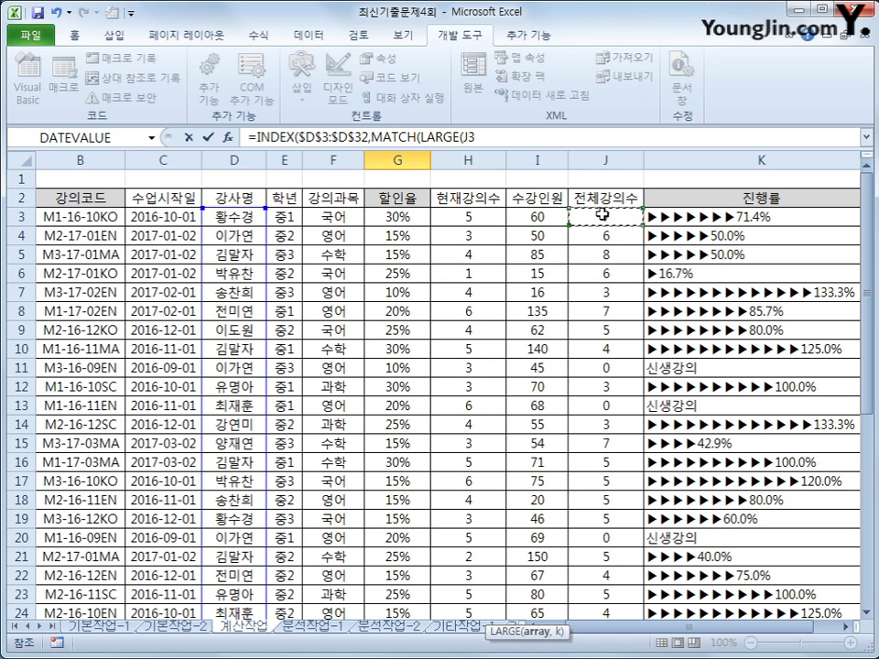
{"action": "left_click_drag", "start_coordinate": [602, 214], "coordinate": [624, 540]}
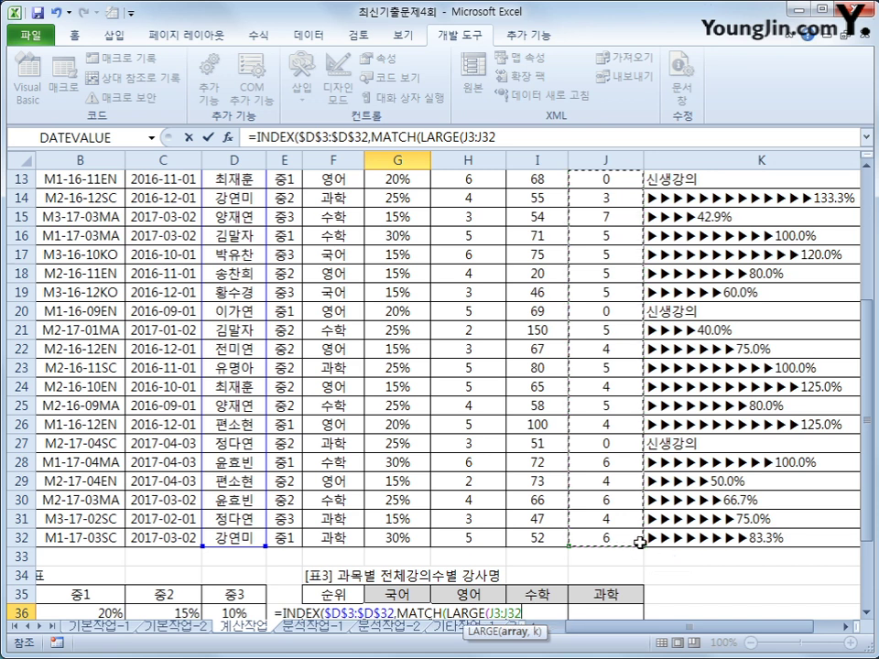
{"action": "key", "text": "F4"}
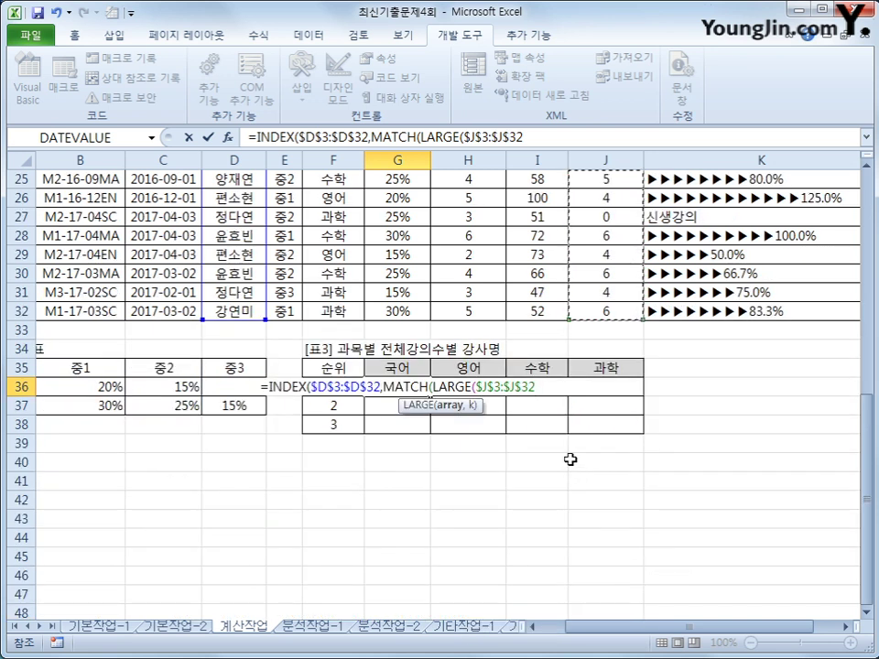
Multiply LARGE's array by the subject condition $F$3:$F$32=G$35, fixing only the row of G35, and end the argument with a comma
{"action": "type", "text": "*"}
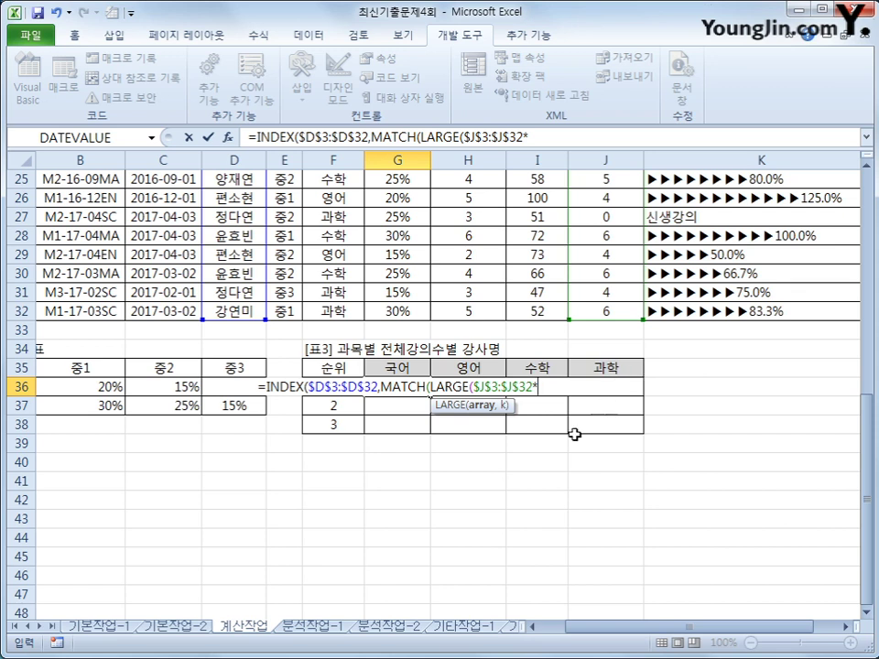
{"action": "scroll", "coordinate": [515, 450], "scroll_direction": "up", "scroll_amount": 8}
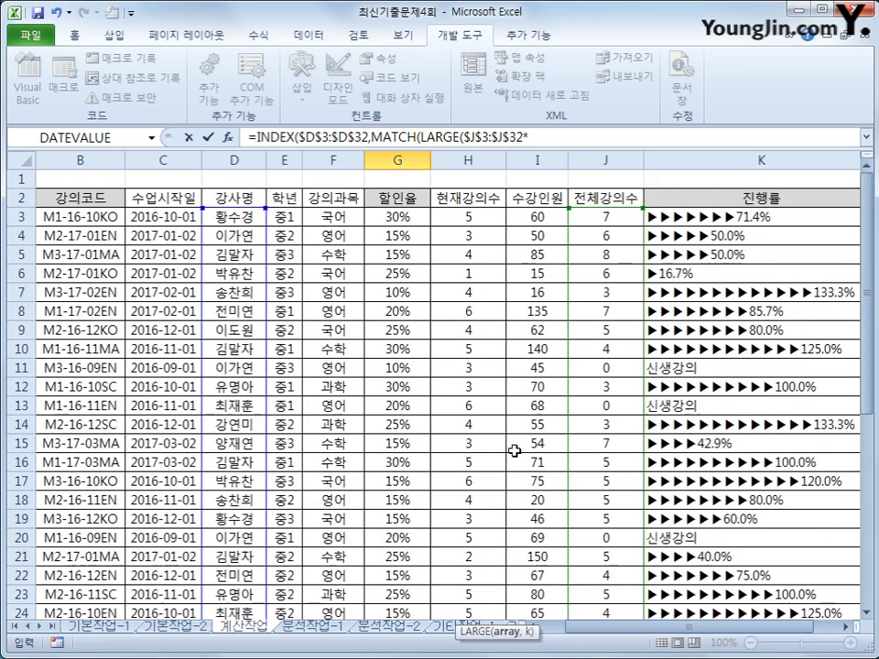
{"action": "left_click", "coordinate": [338, 220]}
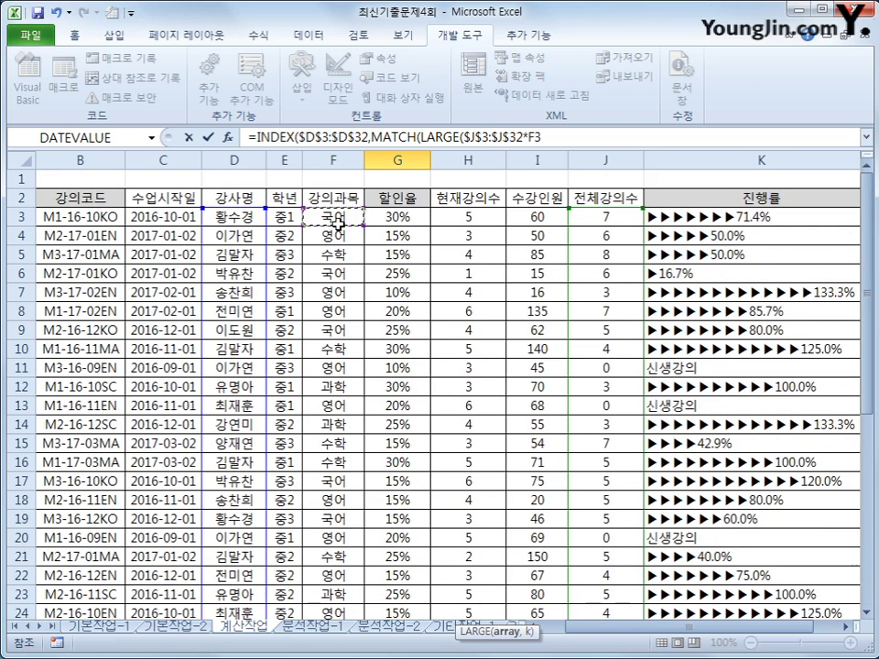
{"action": "left_click_drag", "start_coordinate": [338, 221], "coordinate": [351, 580]}
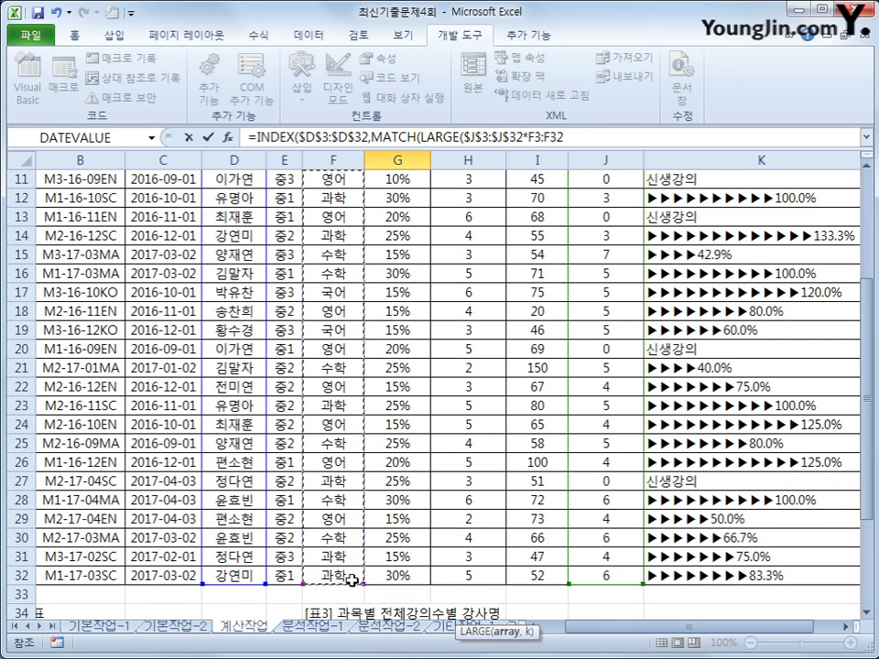
{"action": "key", "text": "F4"}
{"action": "type", "text": "="}
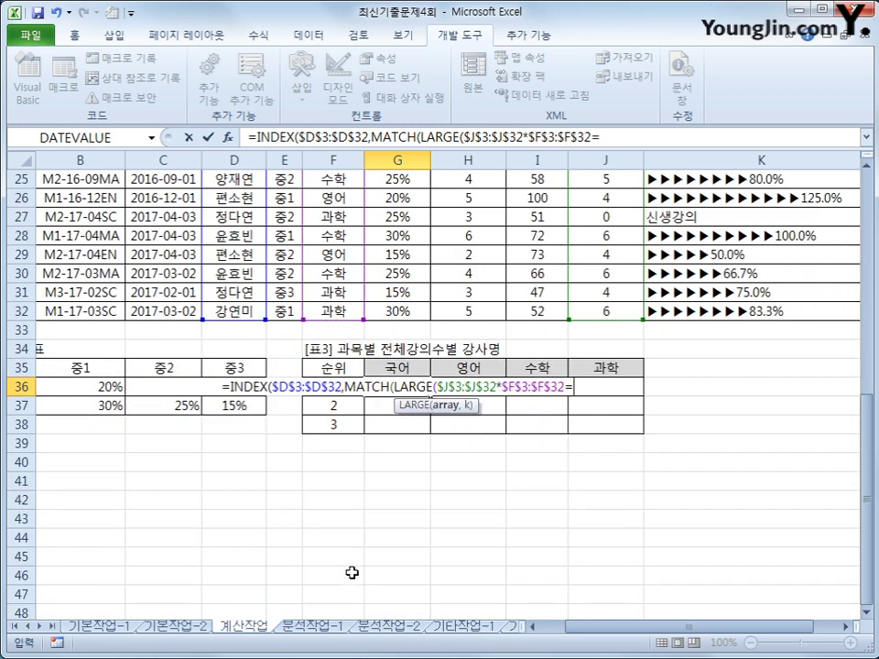
{"action": "left_click", "coordinate": [395, 366]}
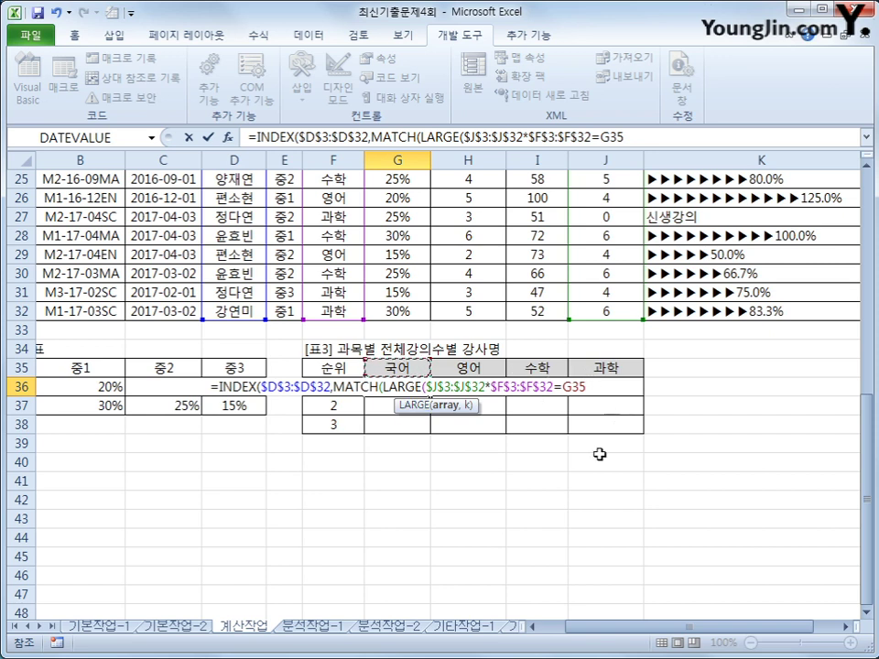
{"action": "key", "text": "F4"}
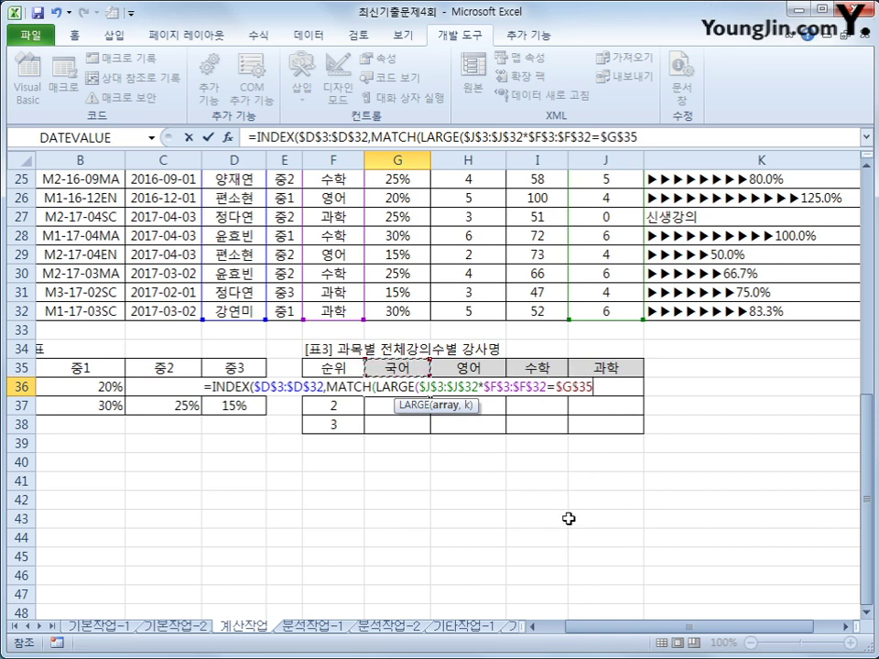
{"action": "key", "text": "F4"}
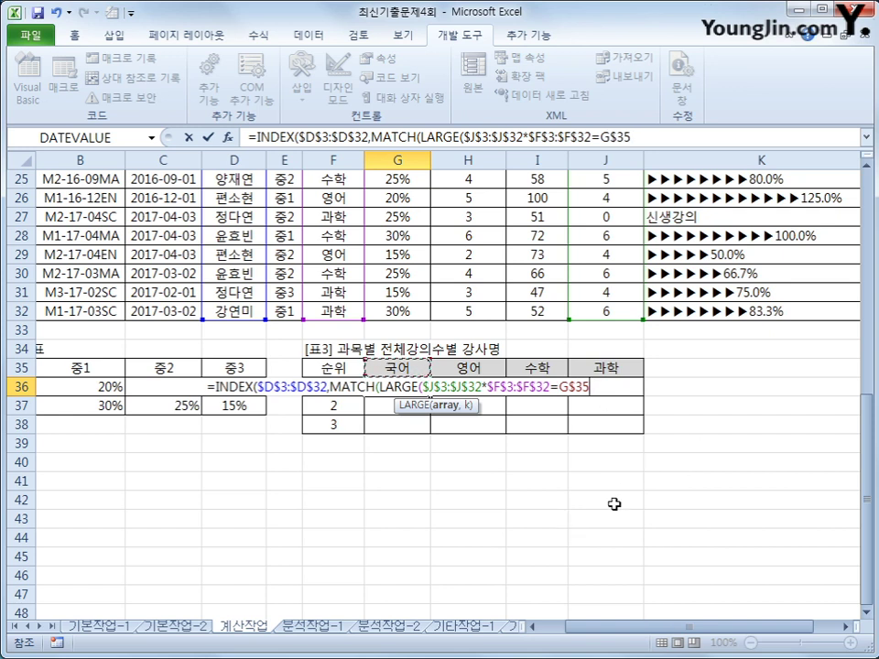
{"action": "type", "text": ","}
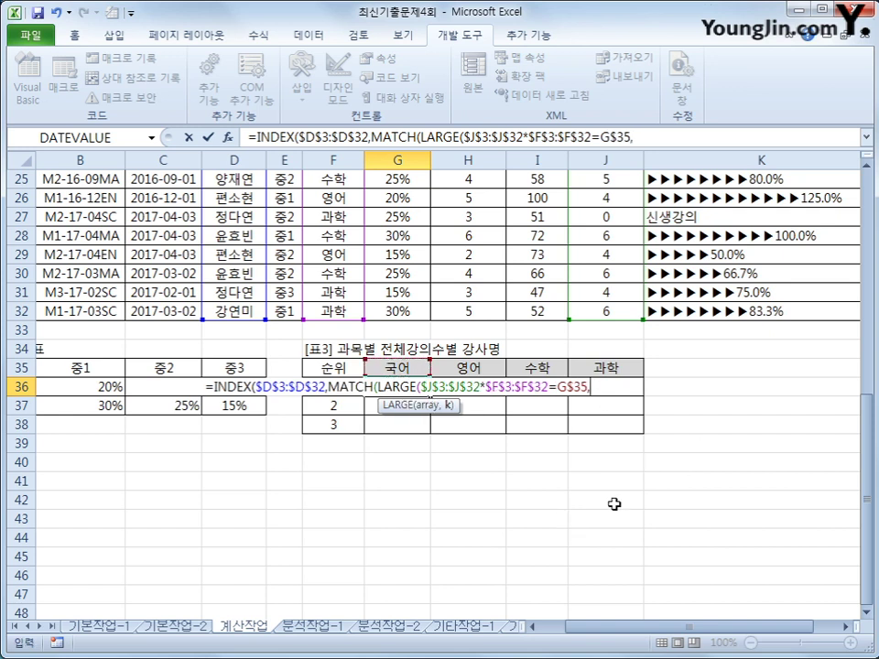
Enclose the subject condition $F$3:$F$32=G$35 inside LARGE in parentheses
{"action": "key", "text": "F2"}
{"action": "key", "text": "Left"}
{"action": "key", "text": "Left"}
{"action": "key", "text": "Left"}
{"action": "key", "text": "Left"}
{"action": "key", "text": "Left"}
{"action": "key", "text": "Left"}
{"action": "key", "text": "Left"}
{"action": "key", "text": "Left"}
{"action": "key", "text": "Left"}
{"action": "key", "text": "Left"}
{"action": "key", "text": "Left"}
{"action": "key", "text": "Left"}
{"action": "key", "text": "Left"}
{"action": "key", "text": "Left"}
{"action": "key", "text": "Left"}
{"action": "key", "text": "Left"}
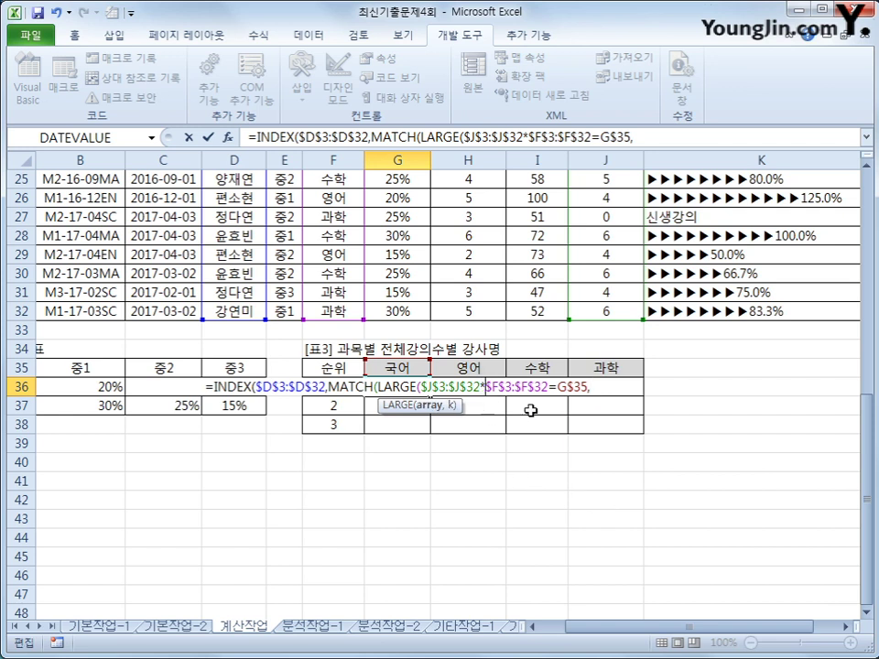
{"action": "type", "text": "("}
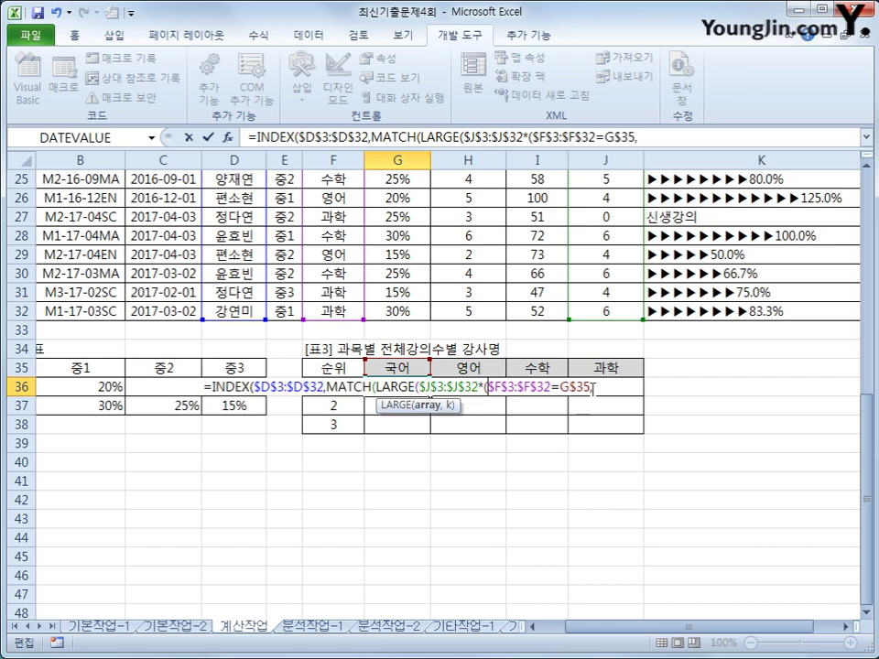
{"action": "left_click", "coordinate": [591, 388]}
{"action": "type", "text": ")"}
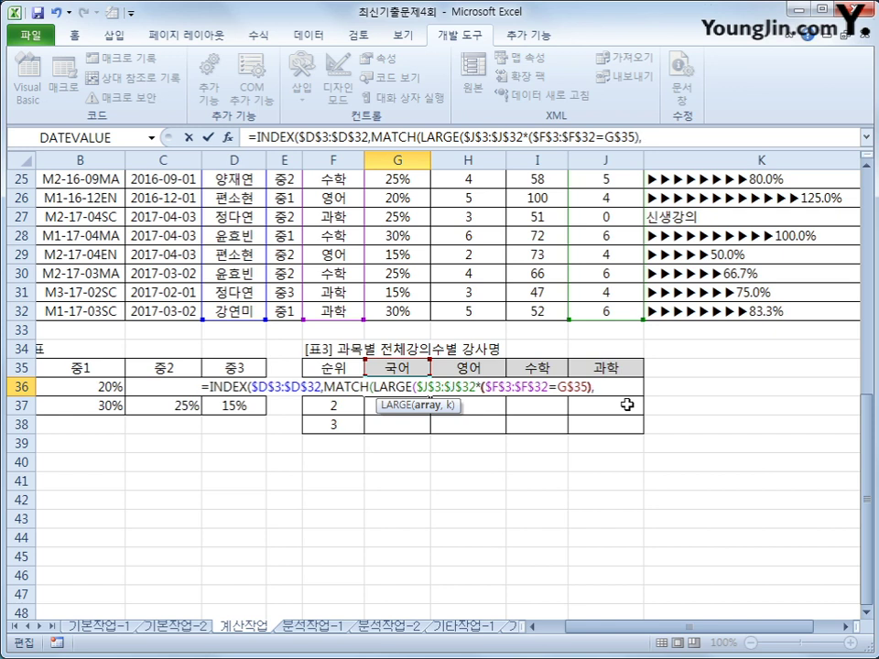
Set LARGE's k to the rank cell $F36 with only the column fixed, close LARGE and move on to MATCH's lookup array
{"action": "left_click", "coordinate": [609, 386]}
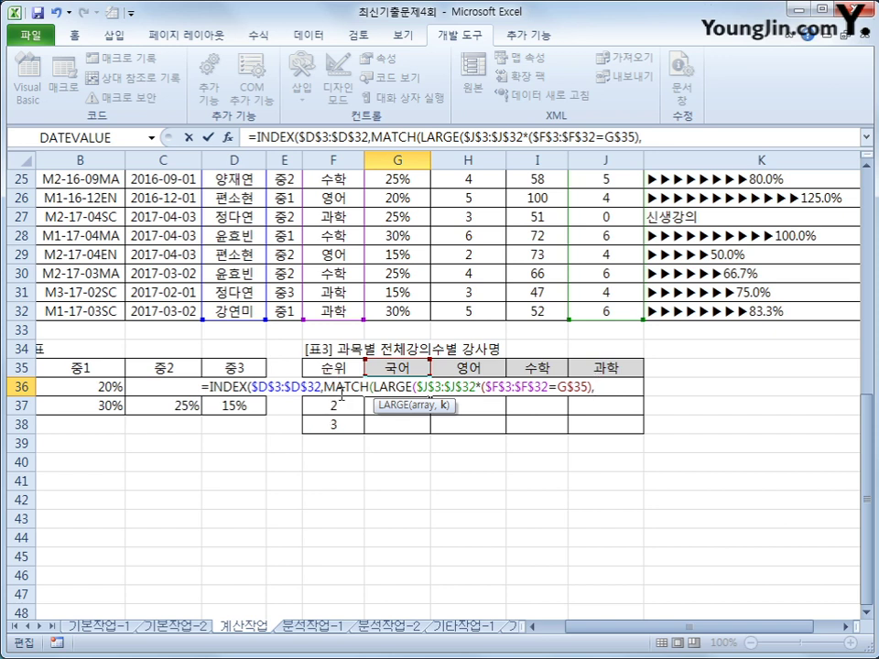
{"action": "key", "text": "Left"}
{"action": "type", "text": "f"}
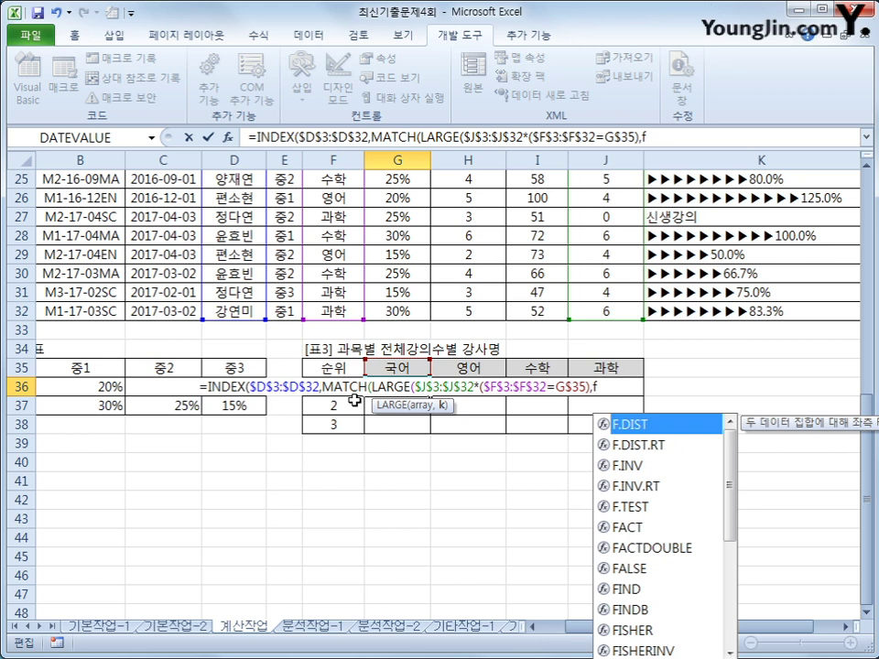
{"action": "type", "text": "36"}
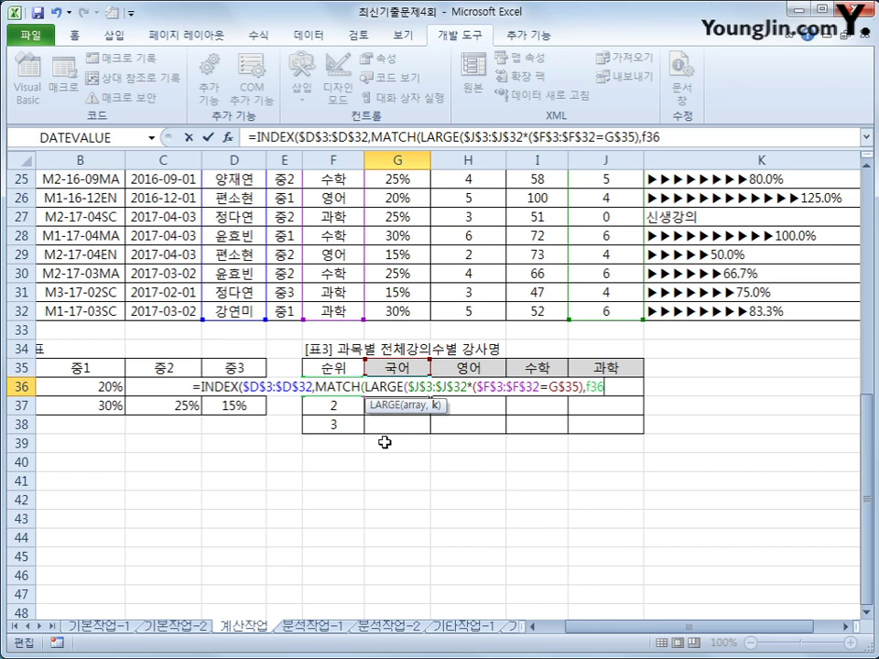
{"action": "key", "text": "F4"}
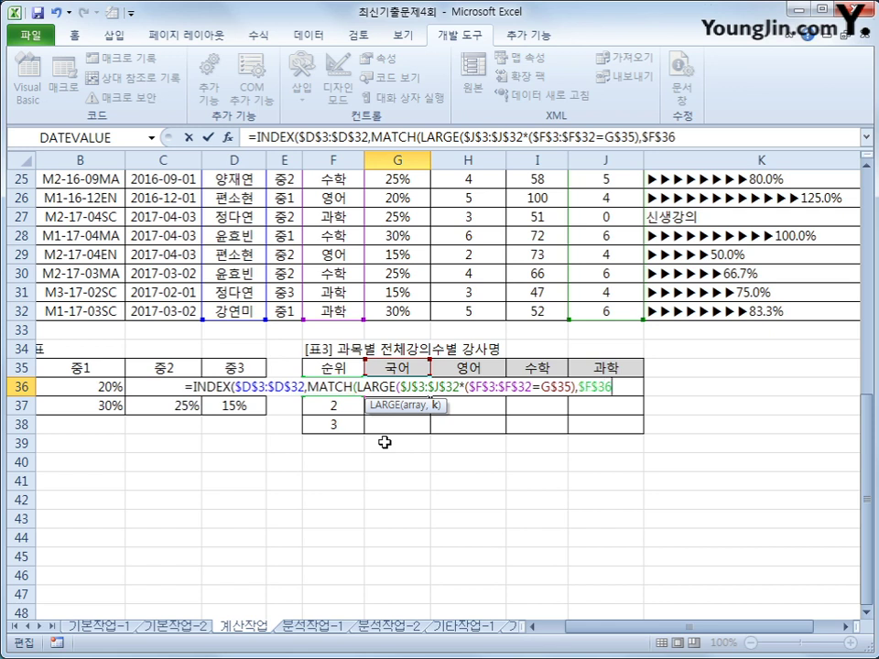
{"action": "key", "text": "F4"}
{"action": "key", "text": "F4"}
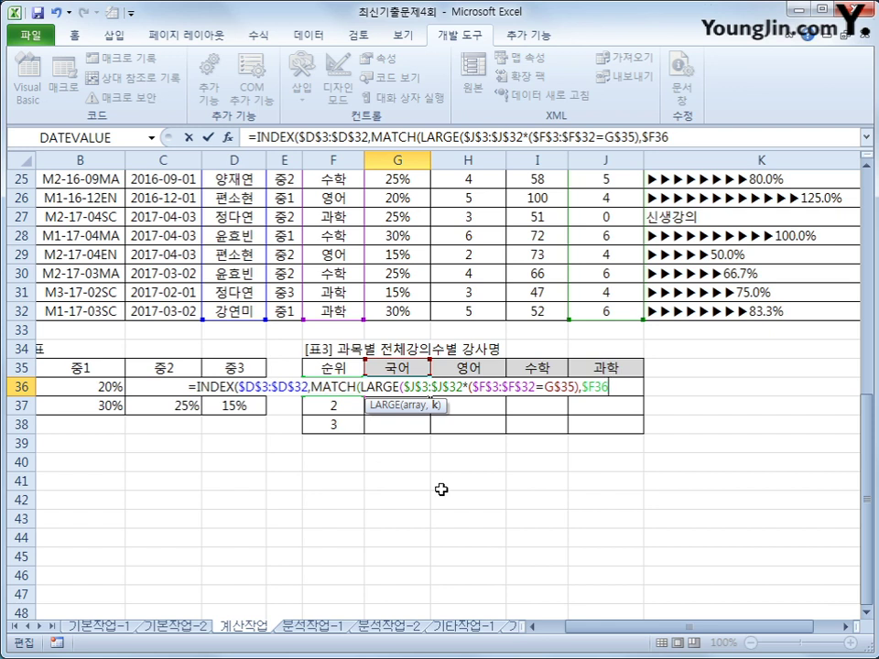
{"action": "type", "text": "),"}
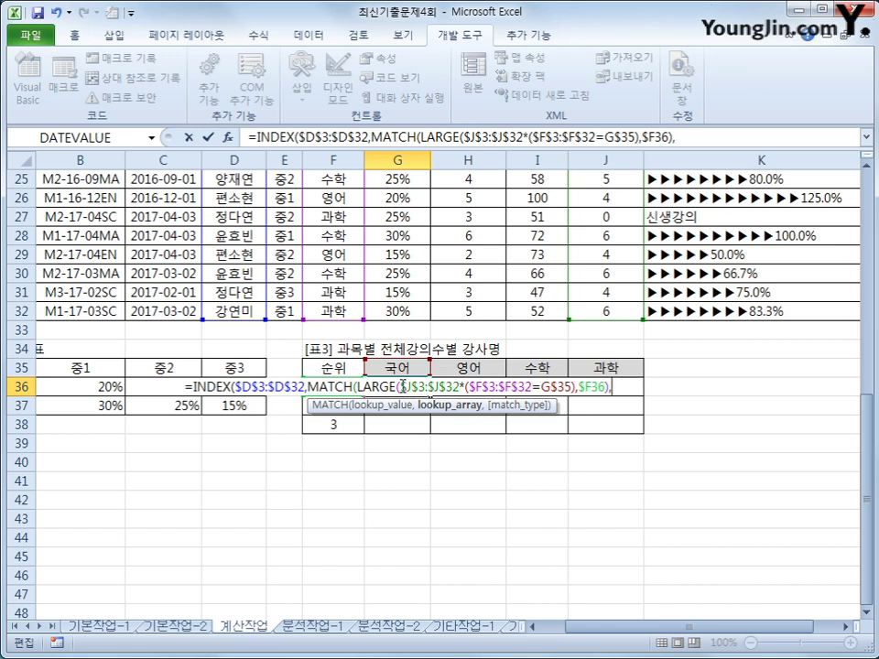
Copy LARGE's array expression $J$3:$J$32*($F$3:$F$32=G$35) into MATCH as its lookup array, ending with a comma
{"action": "left_click_drag", "start_coordinate": [399, 386], "coordinate": [575, 392]}
{"action": "key", "text": "ctrl+c"}
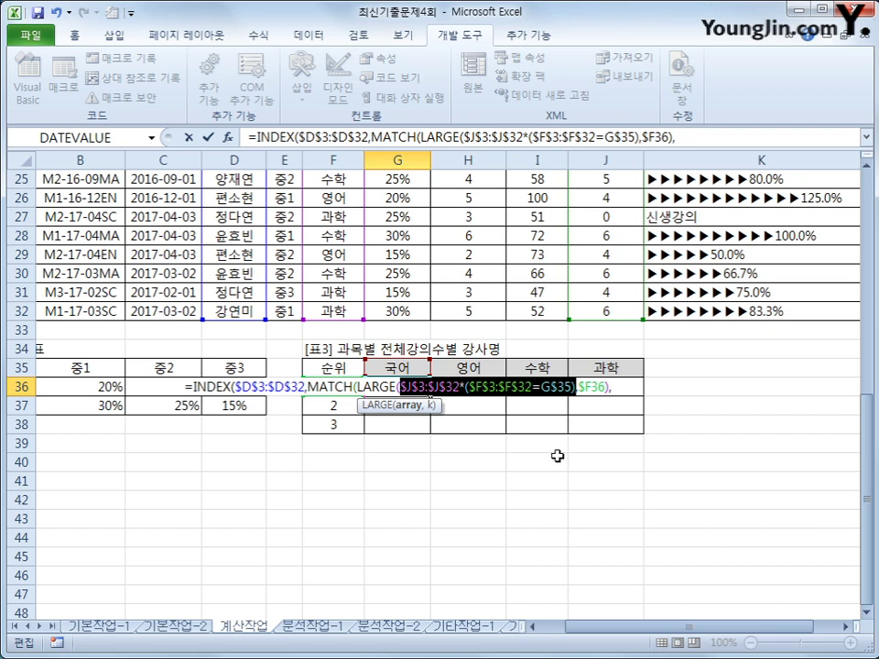
{"action": "left_click", "coordinate": [619, 388]}
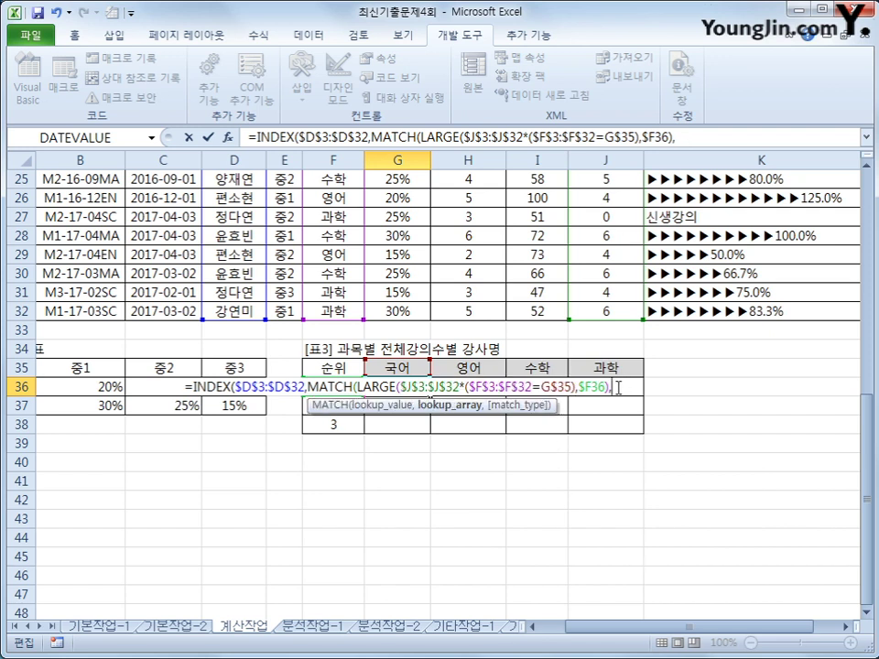
{"action": "key", "text": "ctrl+v"}
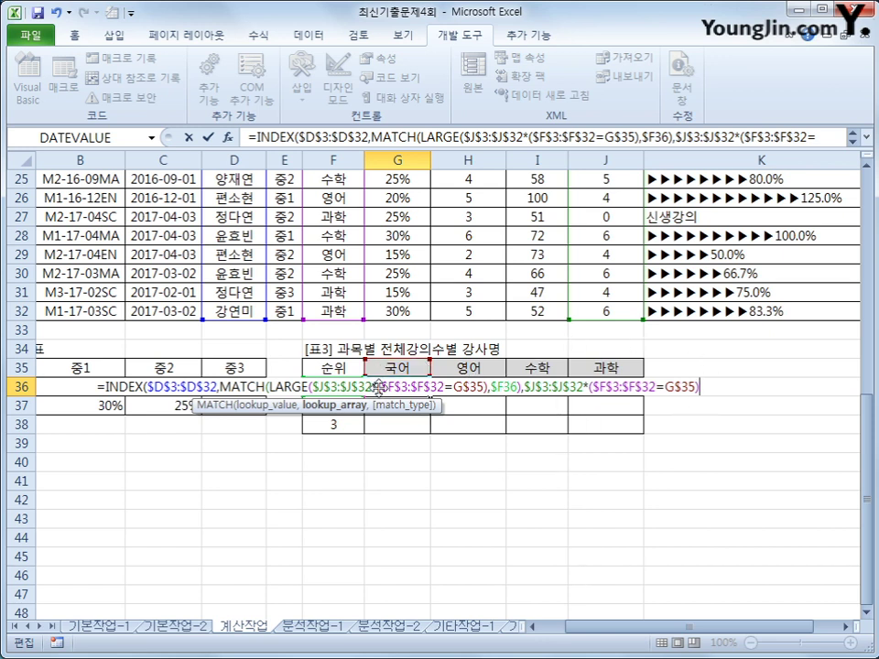
{"action": "type", "text": ","}
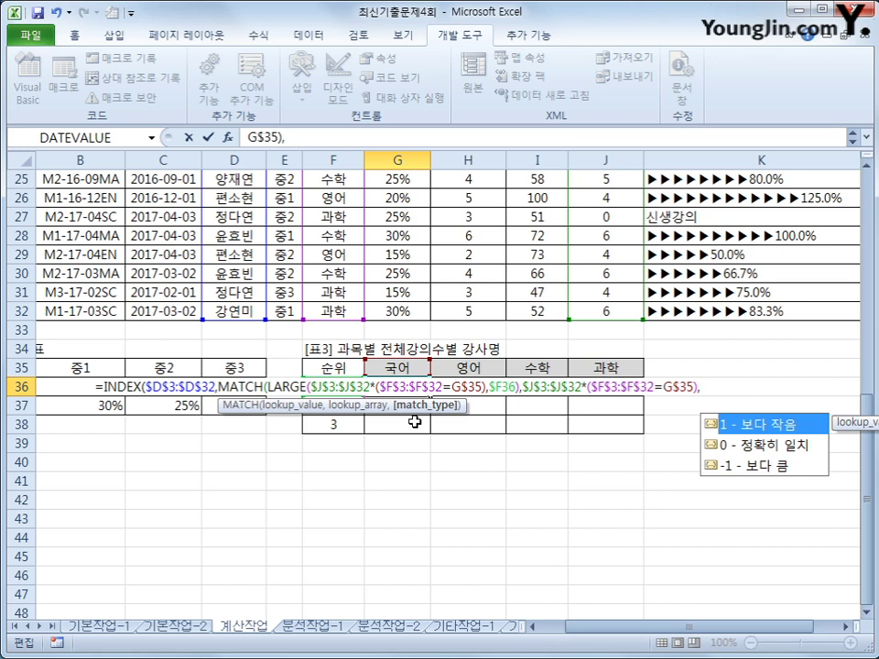
Set MATCH's match type to 0, close MATCH and INDEX, and enter G36 as an array formula
{"action": "type", "text": "0"}
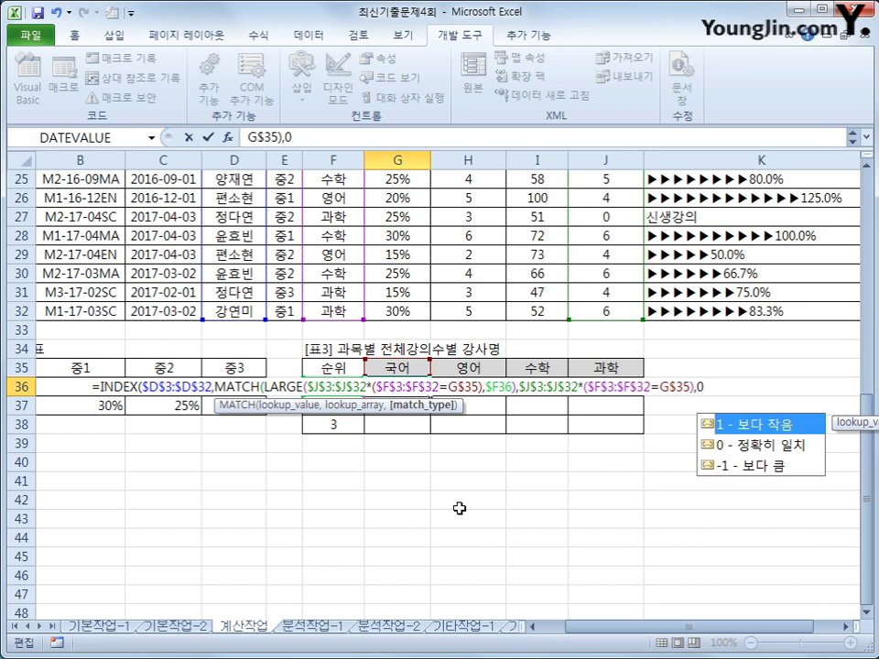
{"action": "type", "text": ")"}
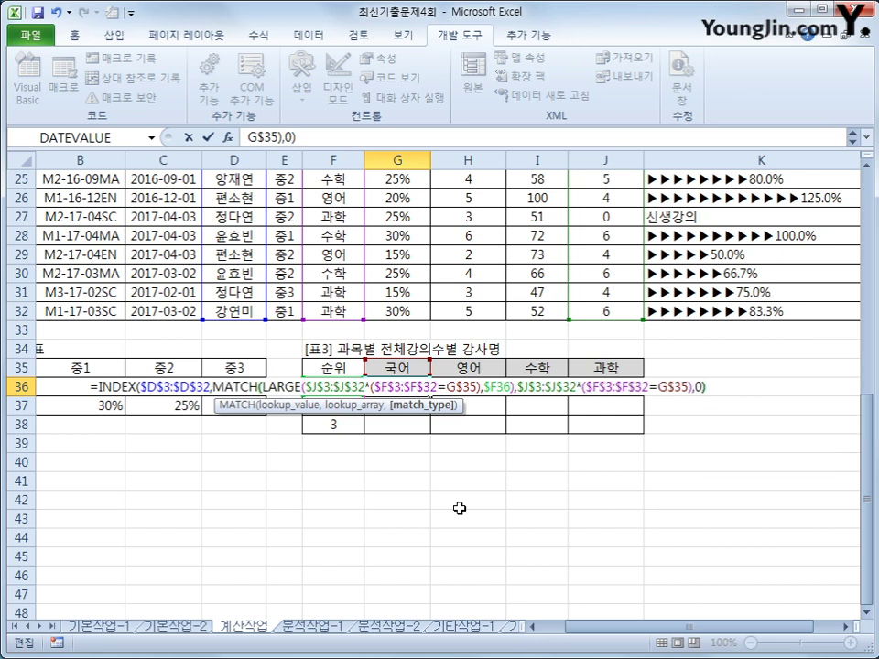
{"action": "type", "text": ")"}
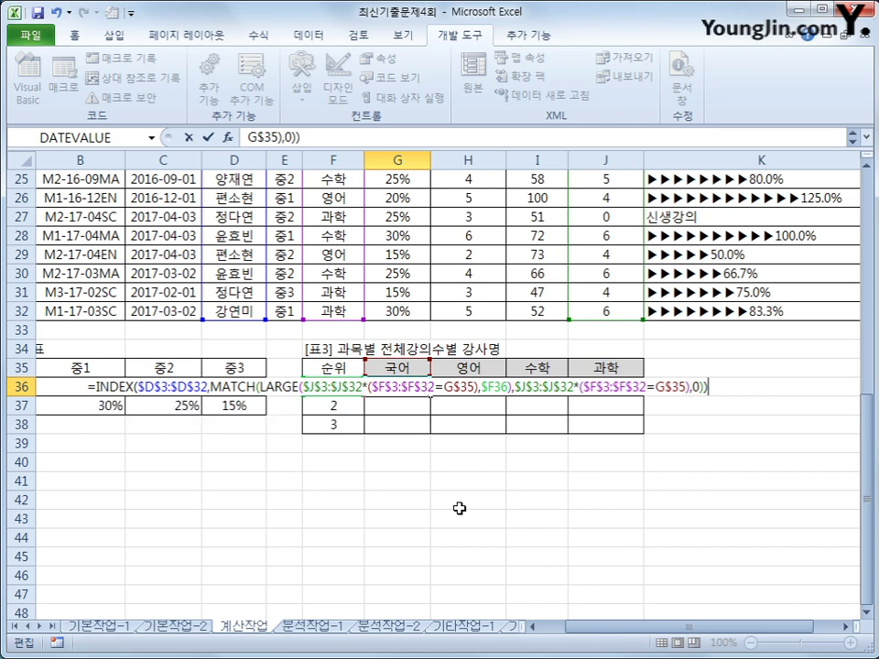
{"action": "key", "text": "ctrl+shift+Return"}
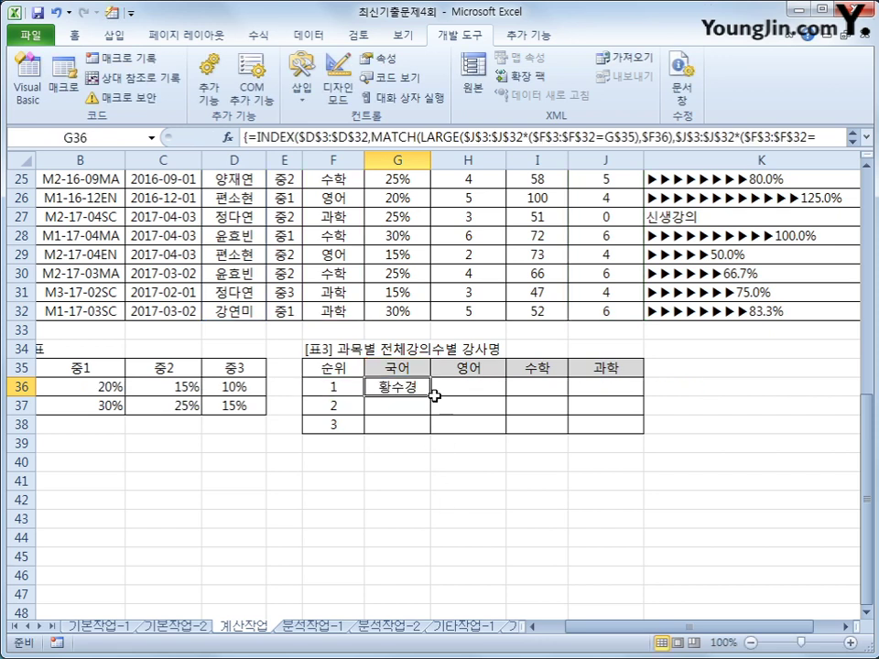
Fill G36's array formula down to row 38 and across to column J, covering G36:J38 of [표3]
{"action": "left_click_drag", "start_coordinate": [430, 395], "coordinate": [423, 432]}
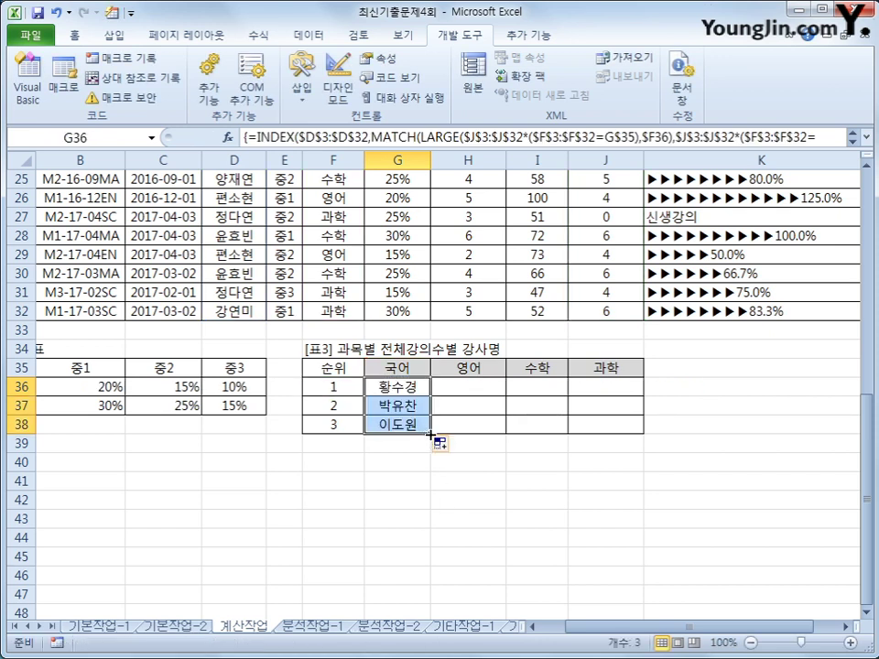
{"action": "left_click_drag", "start_coordinate": [621, 445], "coordinate": [618, 443]}
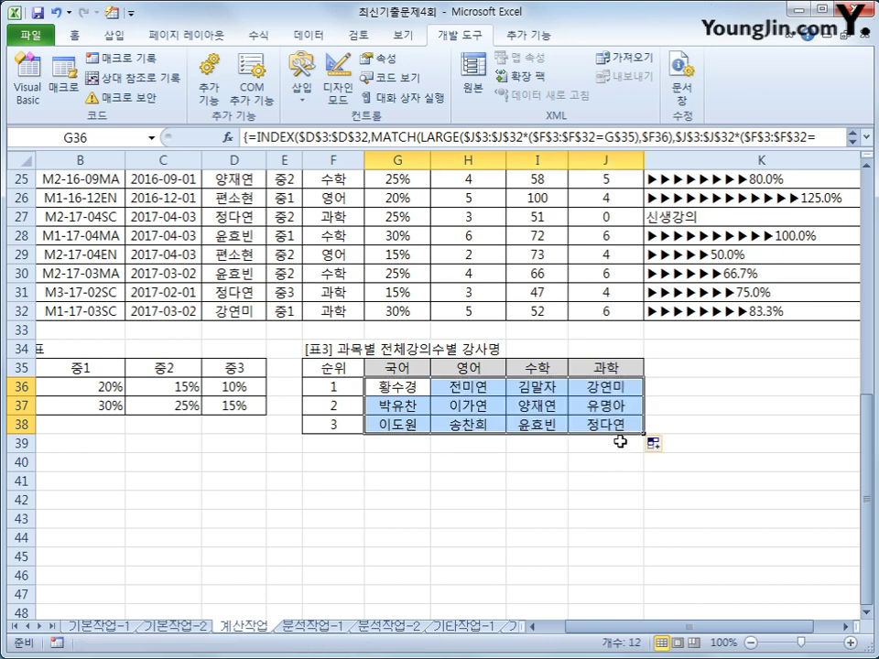
{"action": "left_click", "coordinate": [614, 428]}
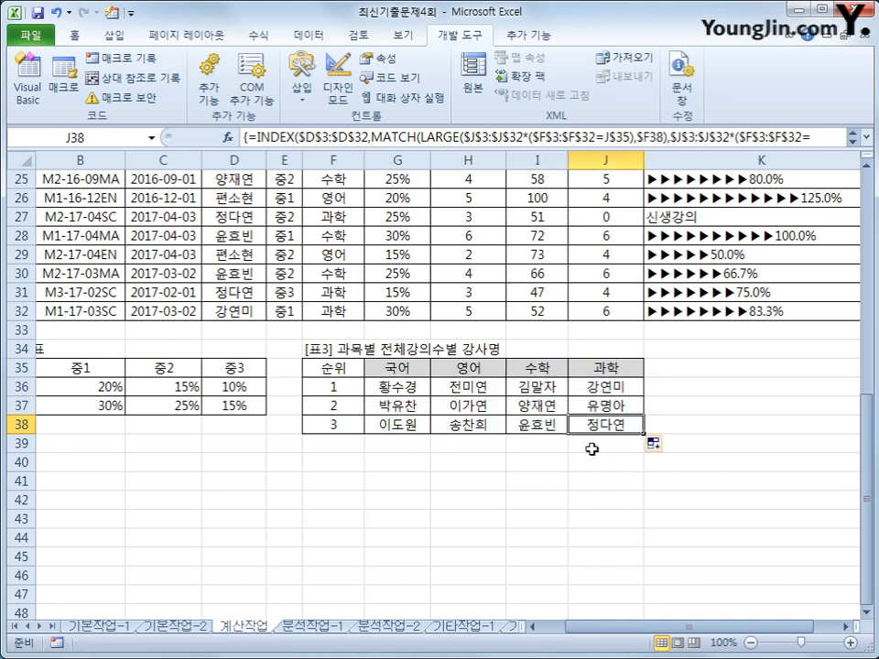
{"action": "left_click", "coordinate": [357, 386]}
{"action": "left_click", "coordinate": [345, 406]}
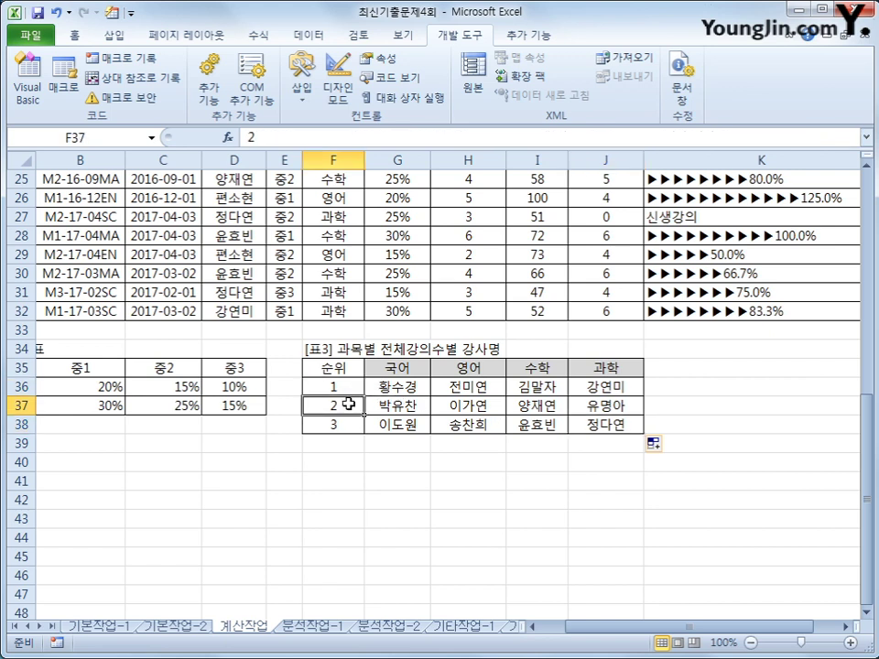
{"action": "left_click", "coordinate": [343, 425]}
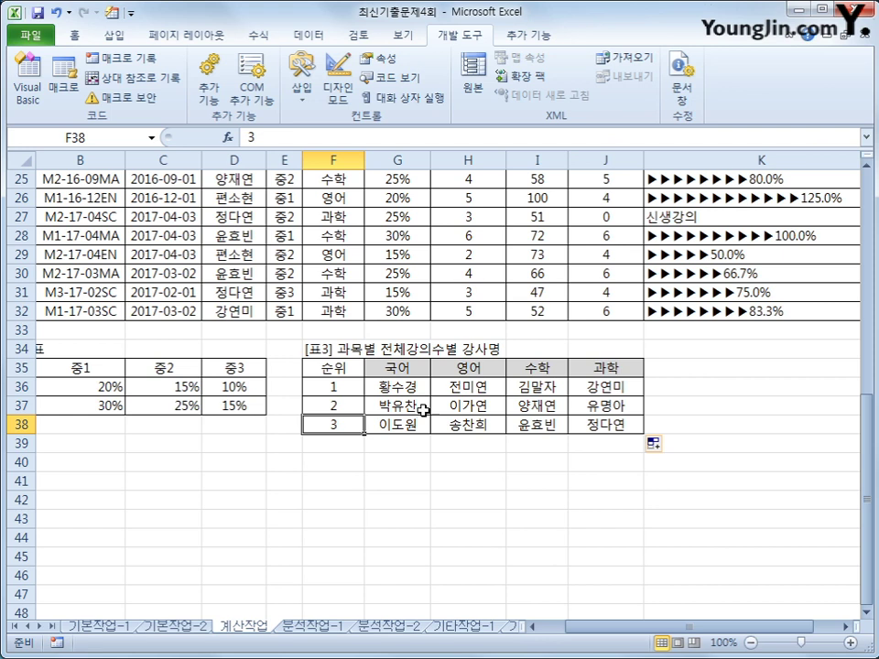
On the 분석작업-1 sheet, start a PivotTable using the data range $A$1:$H$31 as its source
{"action": "left_click", "coordinate": [313, 628]}
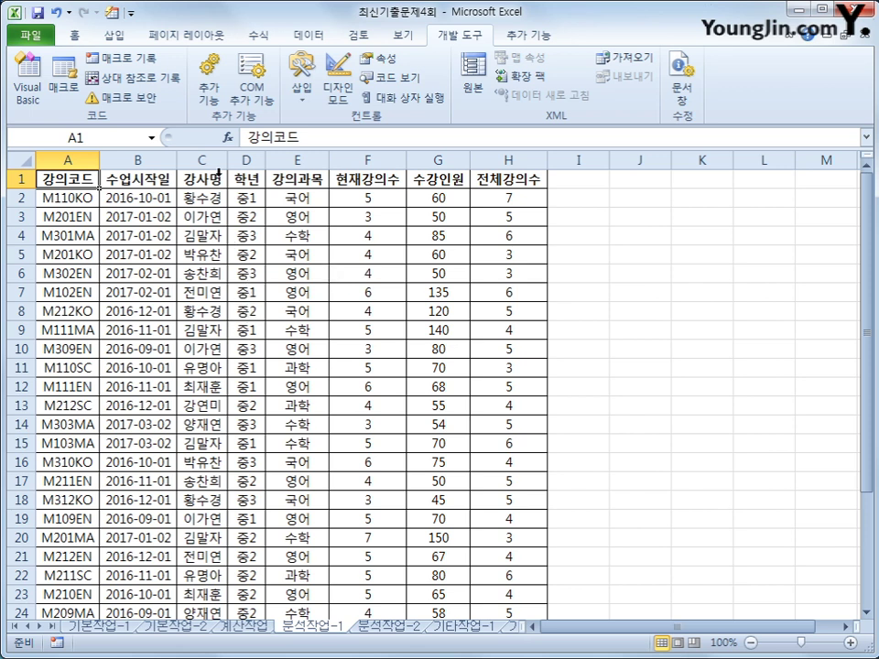
{"action": "left_click", "coordinate": [310, 36]}
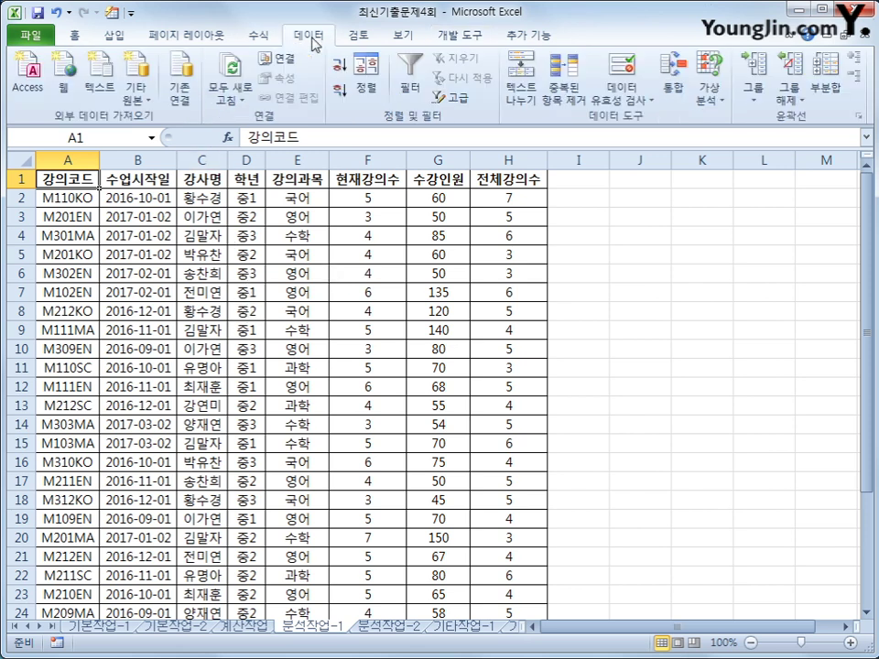
{"action": "left_click", "coordinate": [113, 36]}
{"action": "left_click", "coordinate": [14, 110]}
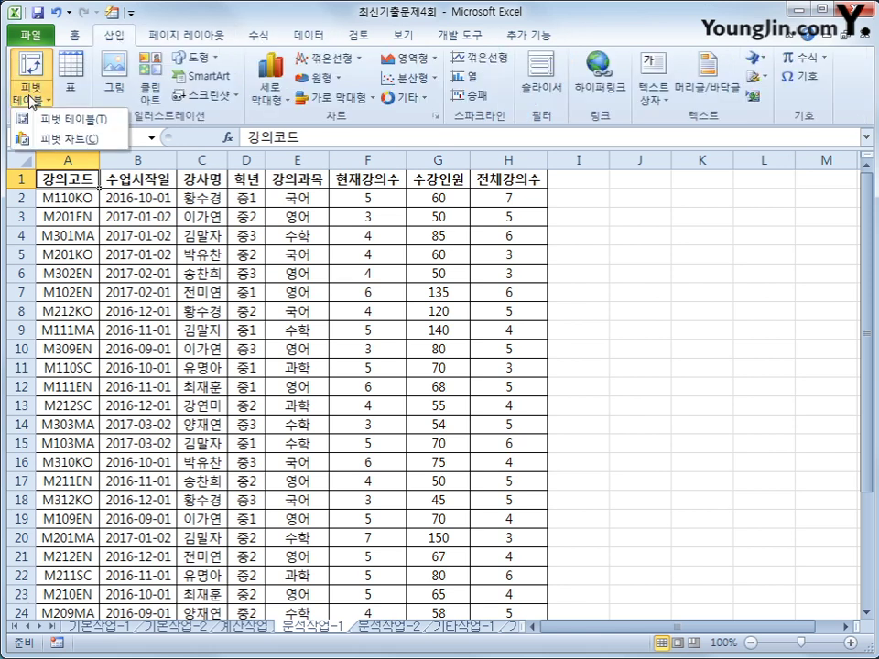
{"action": "left_click", "coordinate": [37, 118]}
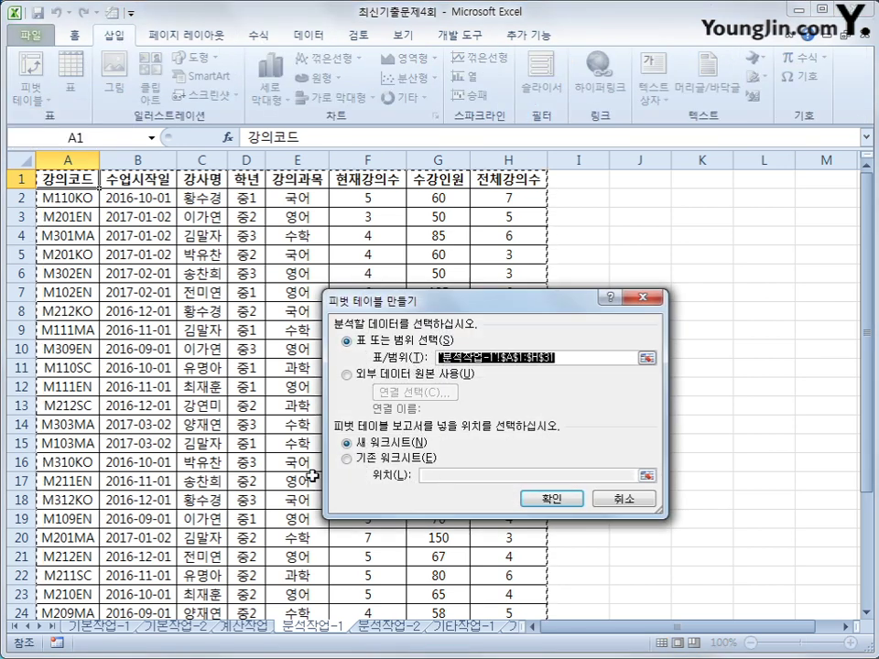
{"action": "scroll", "coordinate": [293, 483], "scroll_direction": "down", "scroll_amount": 6}
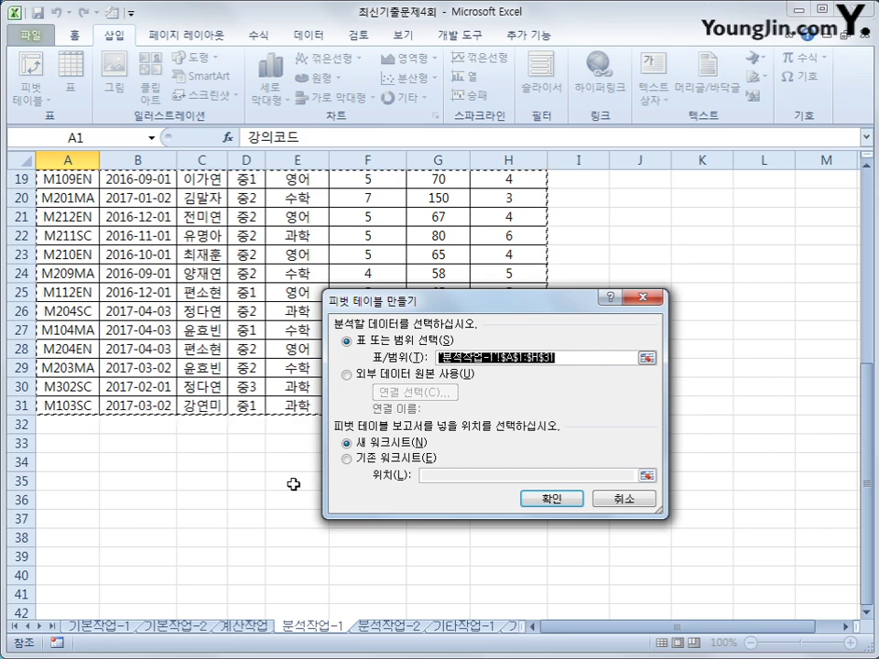
{"action": "scroll", "coordinate": [293, 484], "scroll_direction": "up", "scroll_amount": 1}
Create the PivotTable in the existing worksheet, located at cell J4 of 분석작업-1
{"action": "left_click", "coordinate": [376, 460]}
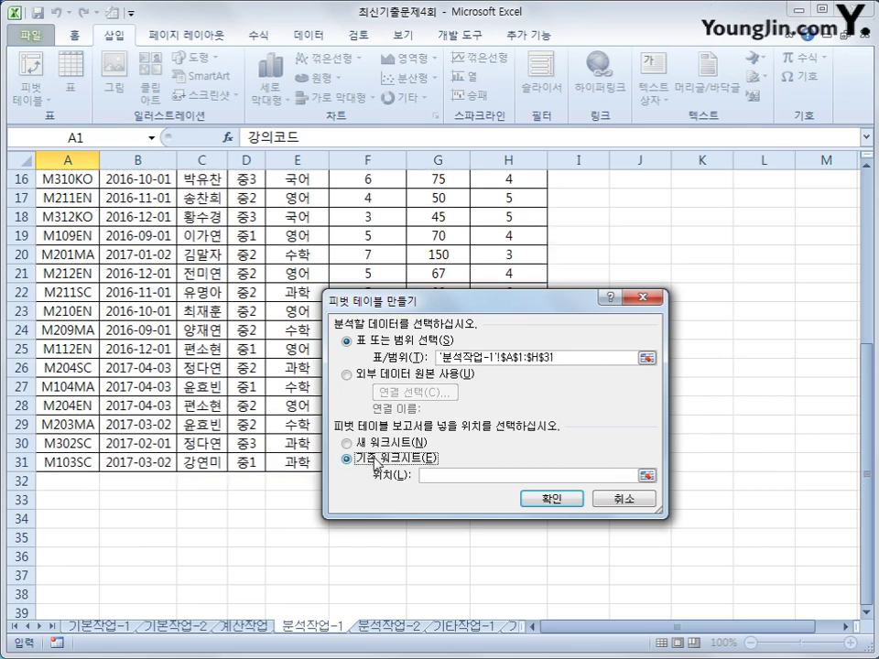
{"action": "left_click", "coordinate": [443, 474]}
{"action": "scroll", "coordinate": [678, 500], "scroll_direction": "up", "scroll_amount": 5}
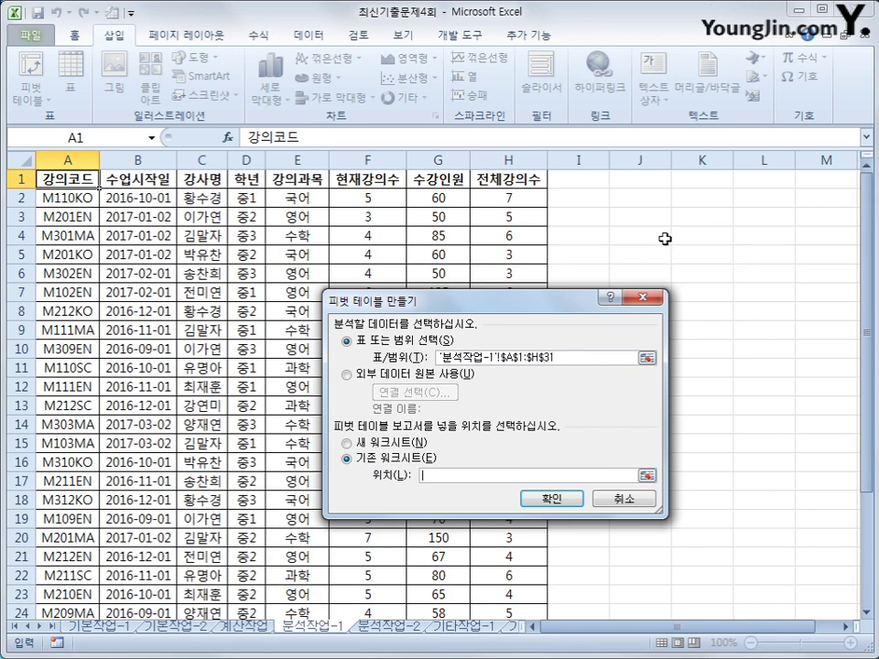
{"action": "left_click", "coordinate": [665, 237]}
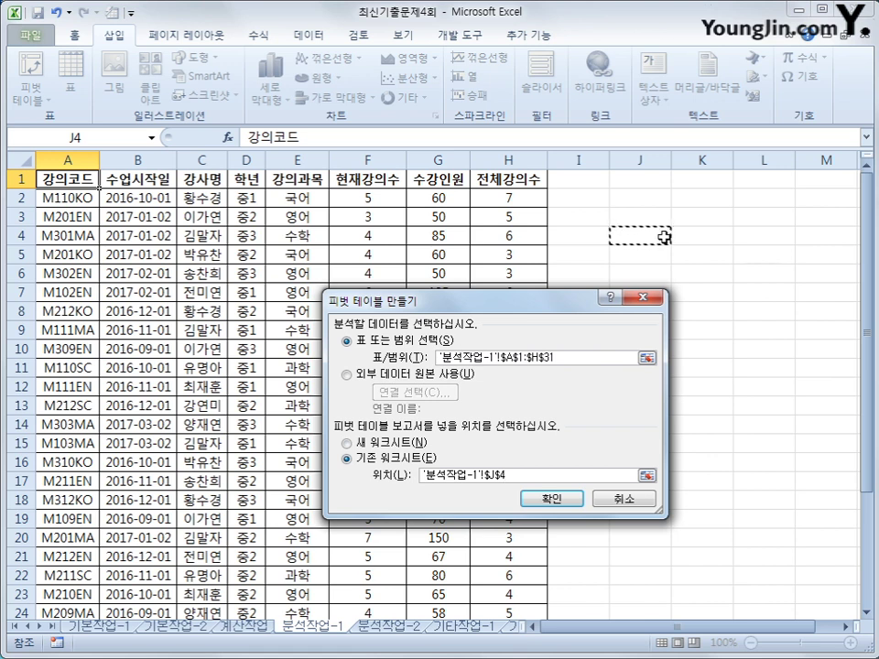
{"action": "left_click", "coordinate": [552, 499]}
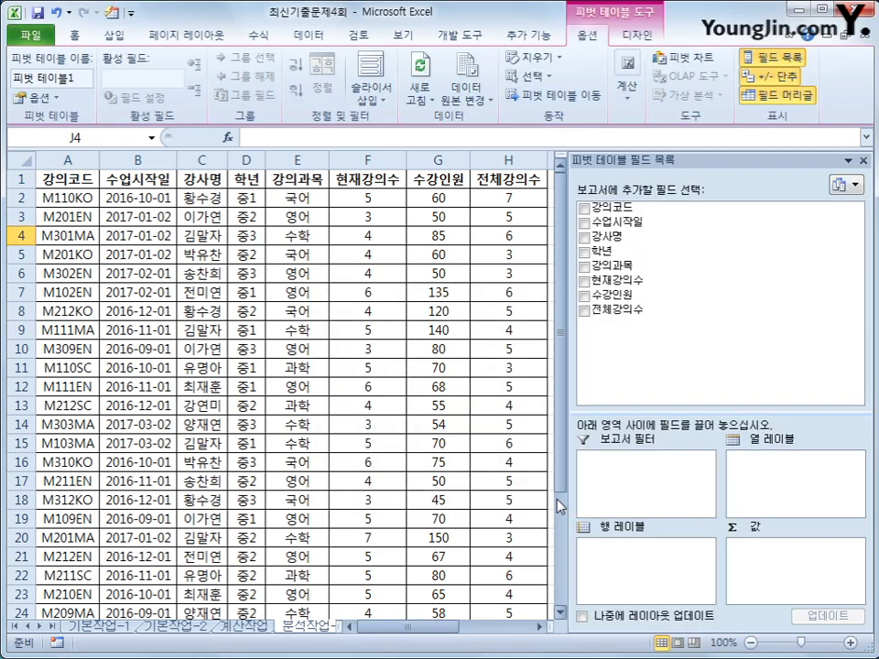
Lay out the PivotTable with 강의과목 as column labels, 학년 followed by 수업시작일 as row labels, and the sum of 수강인원 as values
{"action": "left_click_drag", "start_coordinate": [445, 629], "coordinate": [516, 630]}
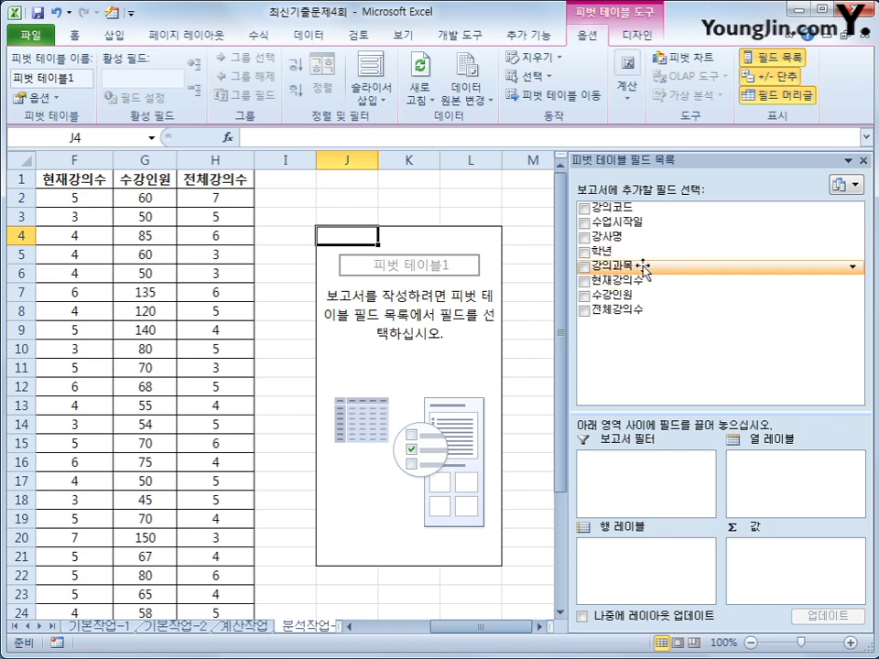
{"action": "left_click_drag", "start_coordinate": [666, 267], "coordinate": [770, 493]}
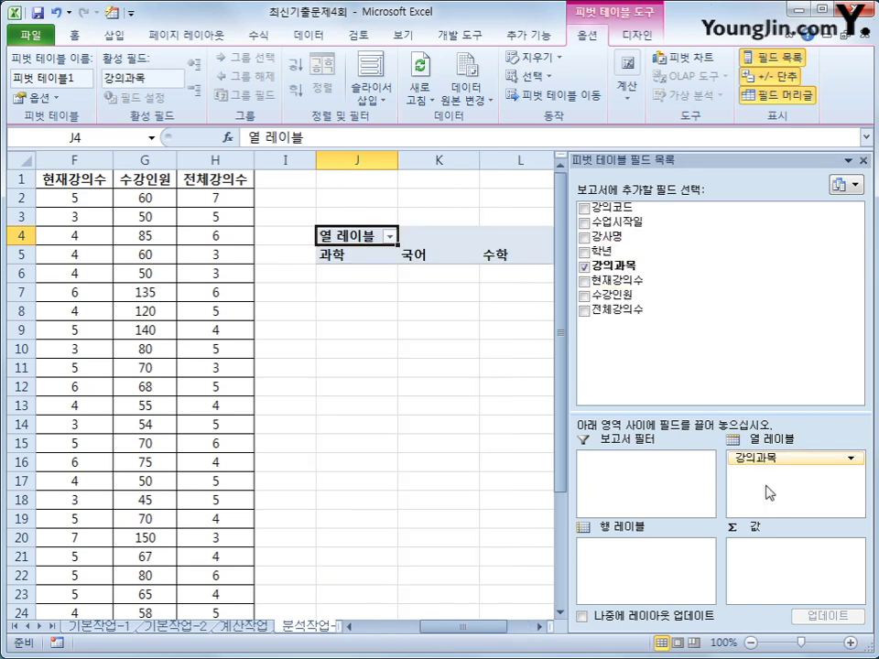
{"action": "left_click_drag", "start_coordinate": [628, 251], "coordinate": [632, 552]}
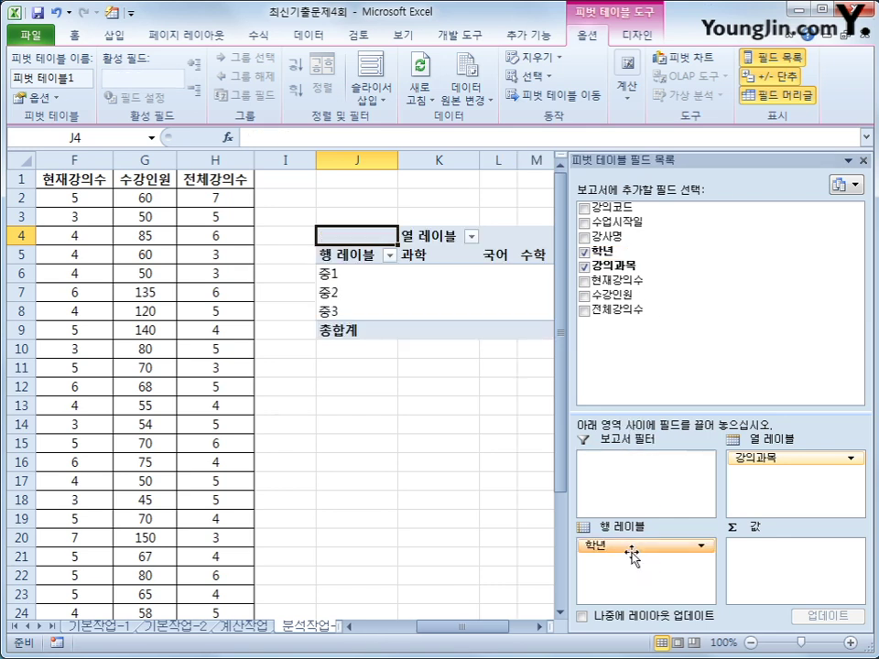
{"action": "left_click_drag", "start_coordinate": [622, 221], "coordinate": [644, 588]}
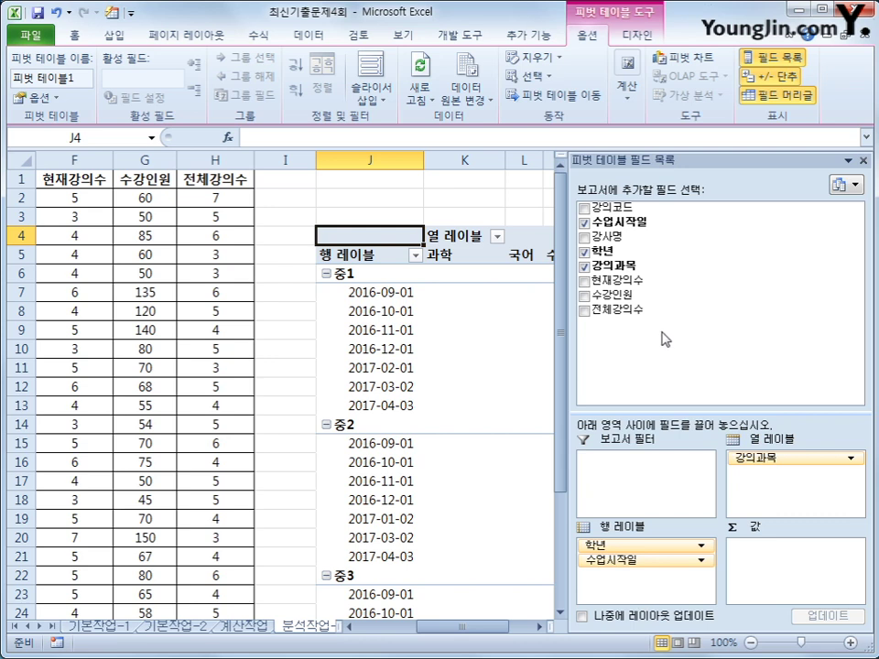
{"action": "left_click_drag", "start_coordinate": [615, 298], "coordinate": [766, 573]}
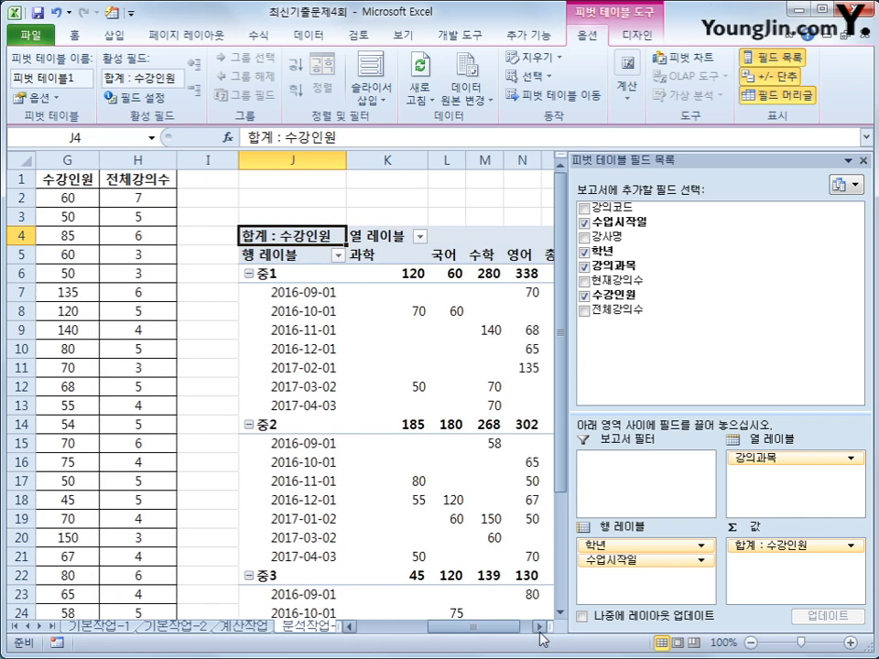
Show the PivotTable's report layout in tabular form (테이블 형식으로 표시)
{"action": "scroll", "coordinate": [407, 472], "scroll_direction": "right", "scroll_amount": 3}
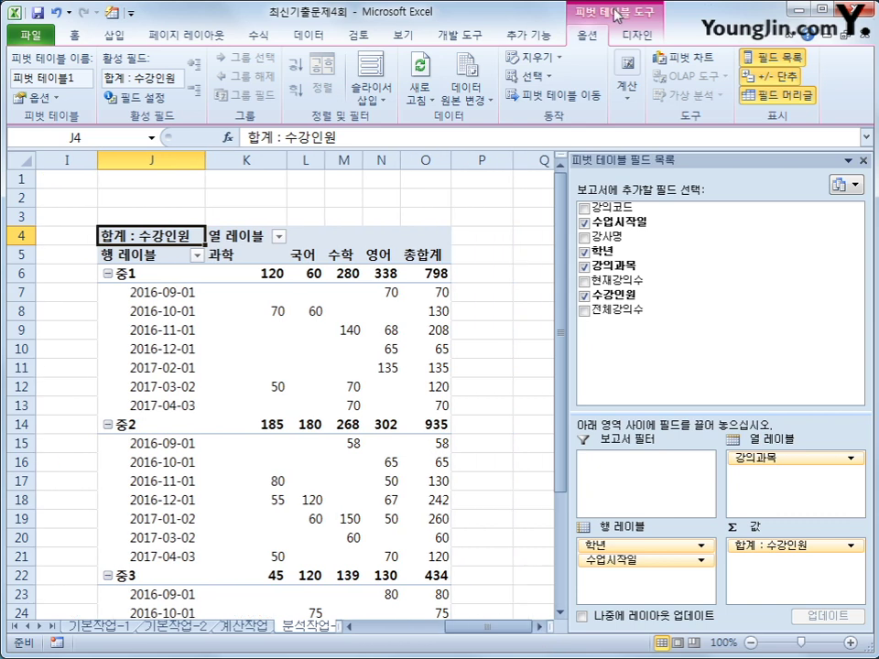
{"action": "left_click", "coordinate": [638, 34]}
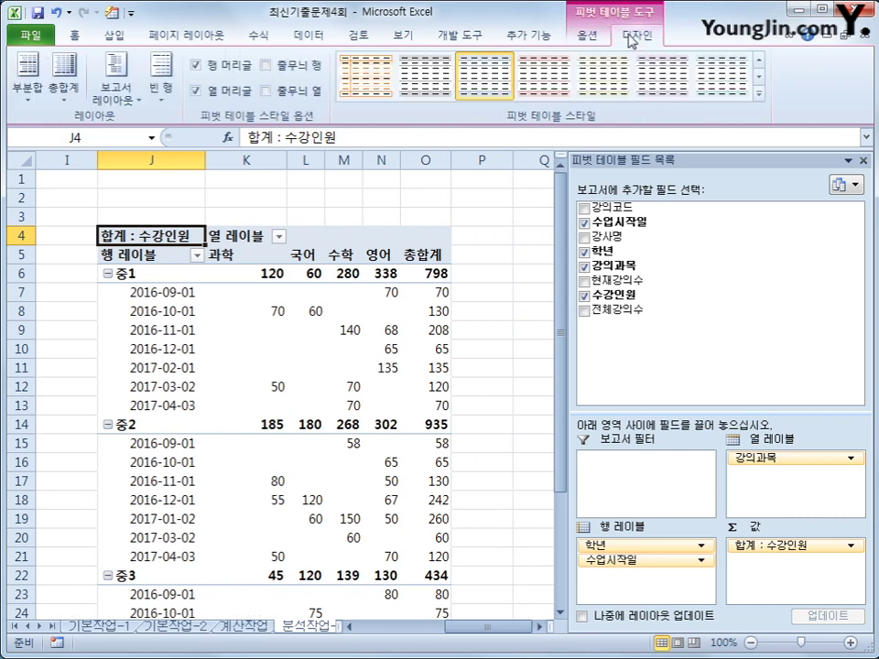
{"action": "left_click", "coordinate": [128, 105]}
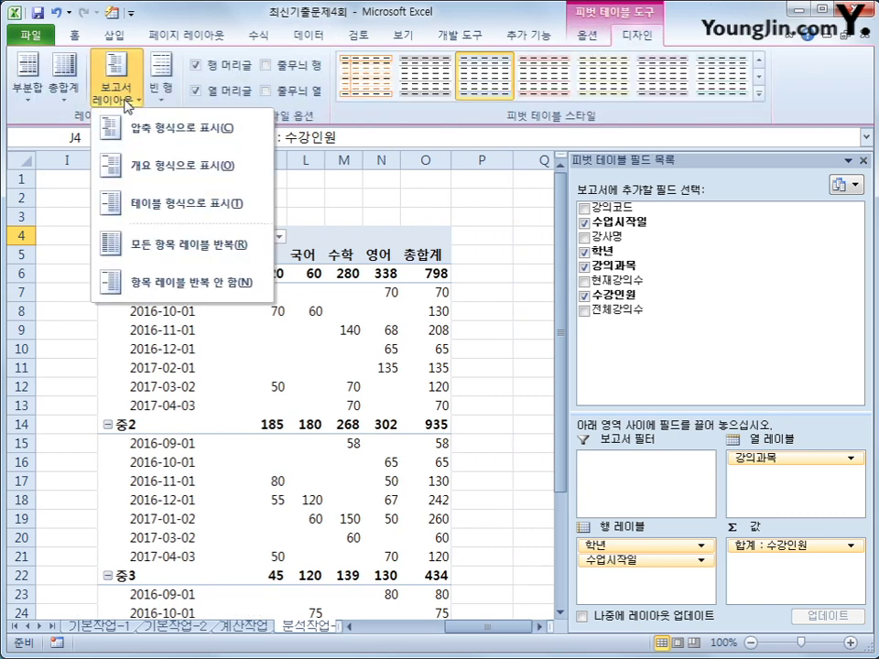
{"action": "left_click", "coordinate": [151, 203]}
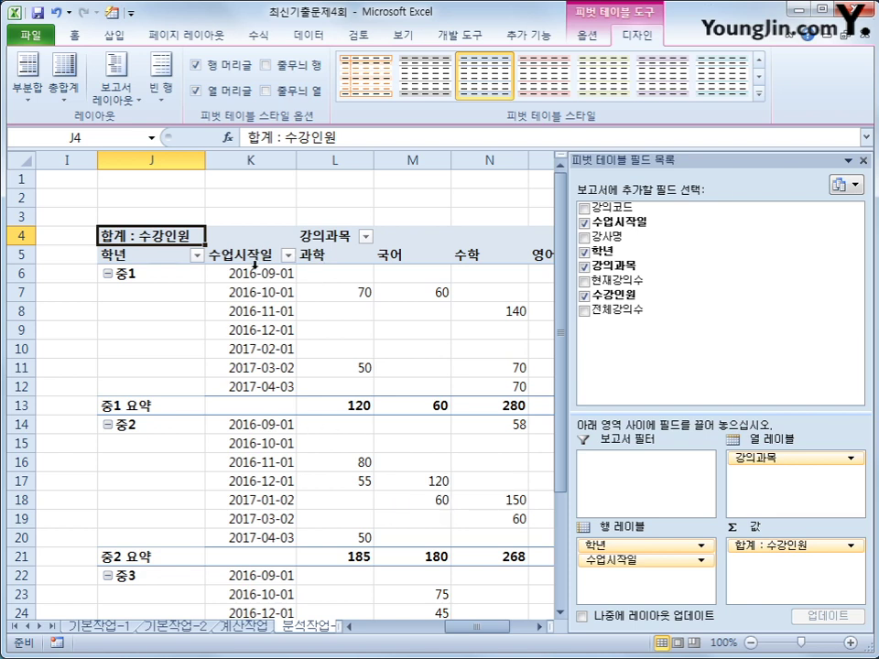
Group the PivotTable's 수업시작일 dates by month (월)
{"action": "left_click", "coordinate": [254, 274]}
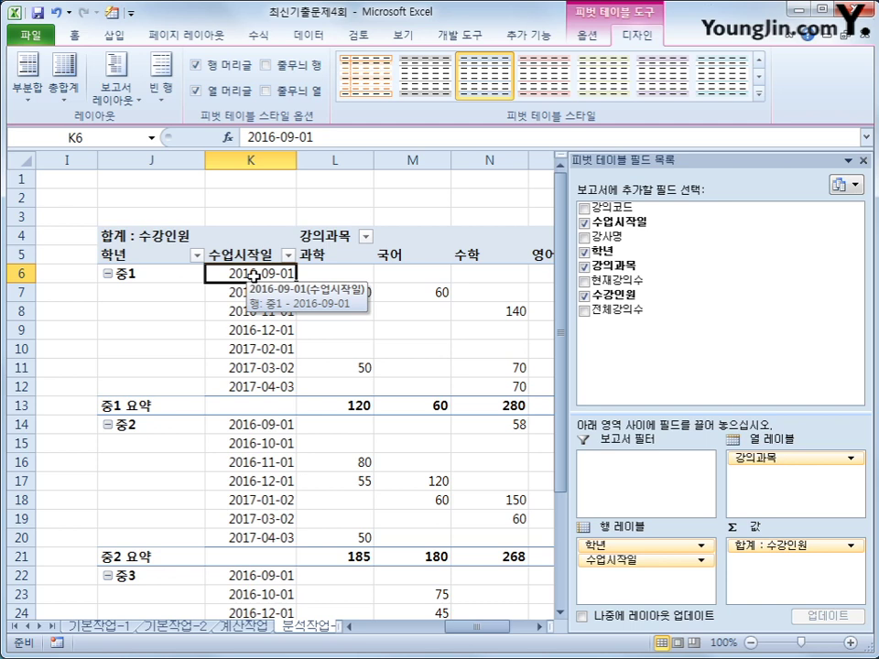
{"action": "right_click", "coordinate": [253, 274]}
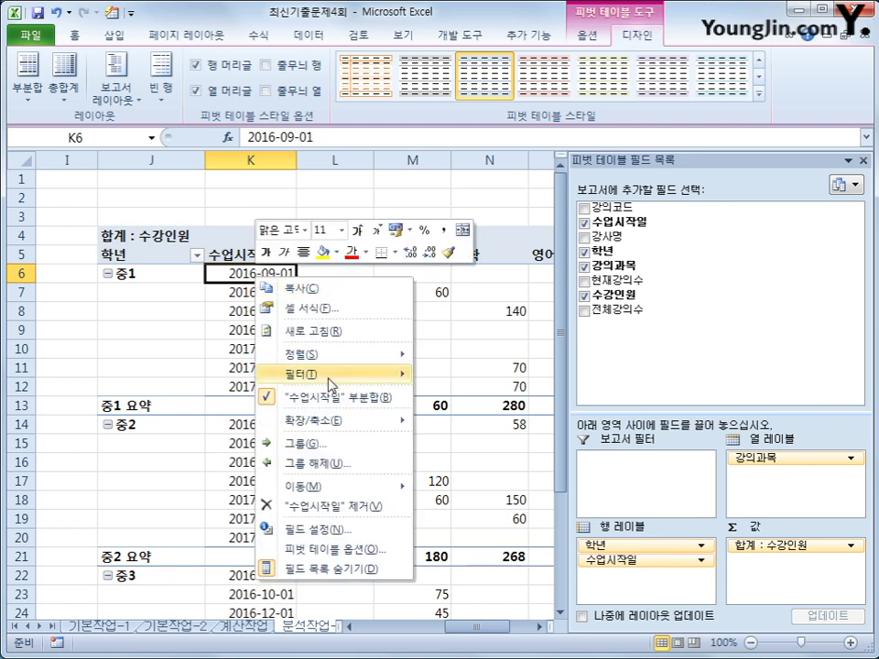
{"action": "left_click", "coordinate": [330, 451]}
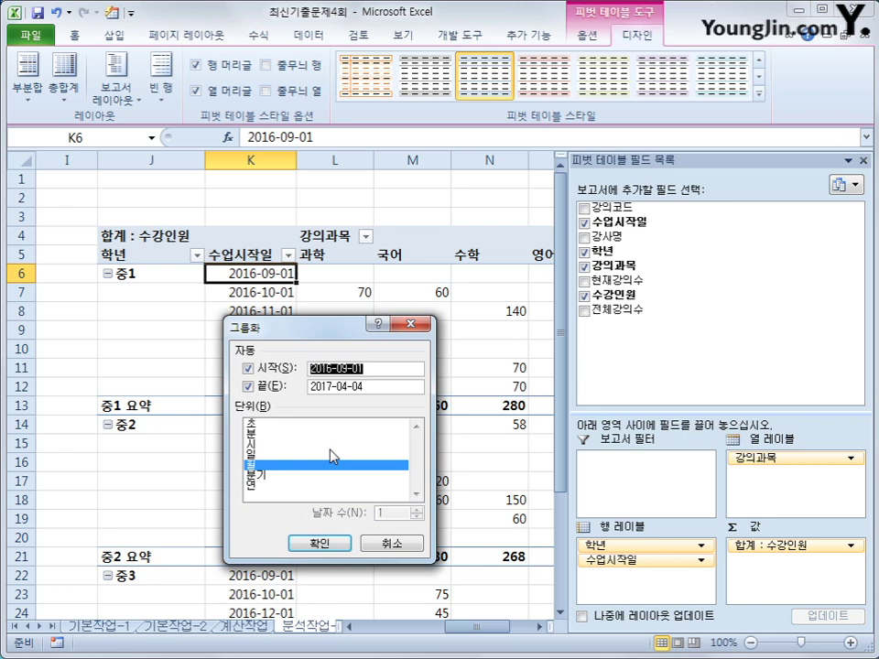
{"action": "left_click", "coordinate": [319, 547]}
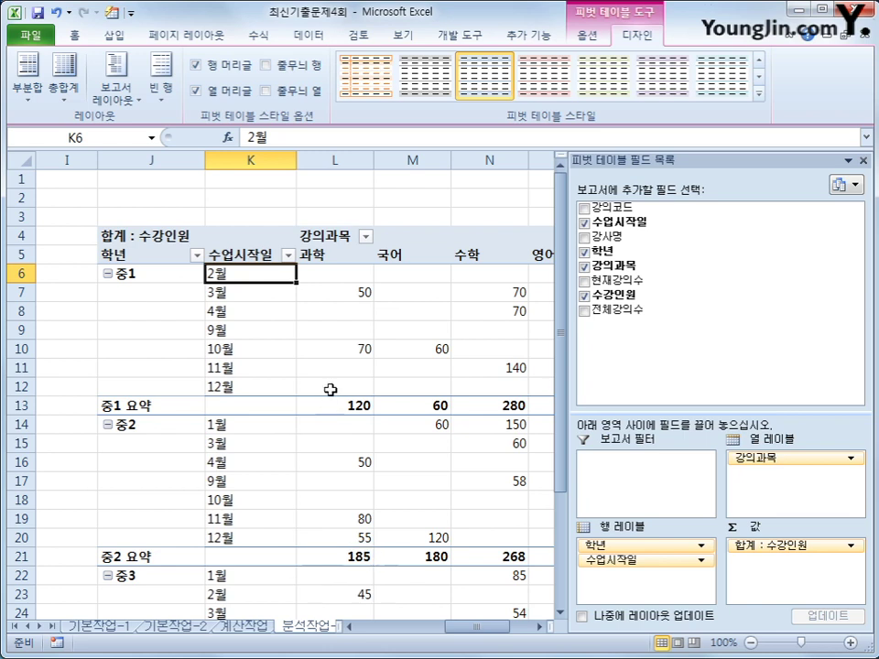
Summarise the PivotTable's 수강인원 values by average (평균) and hide the field list
{"action": "left_click", "coordinate": [147, 236]}
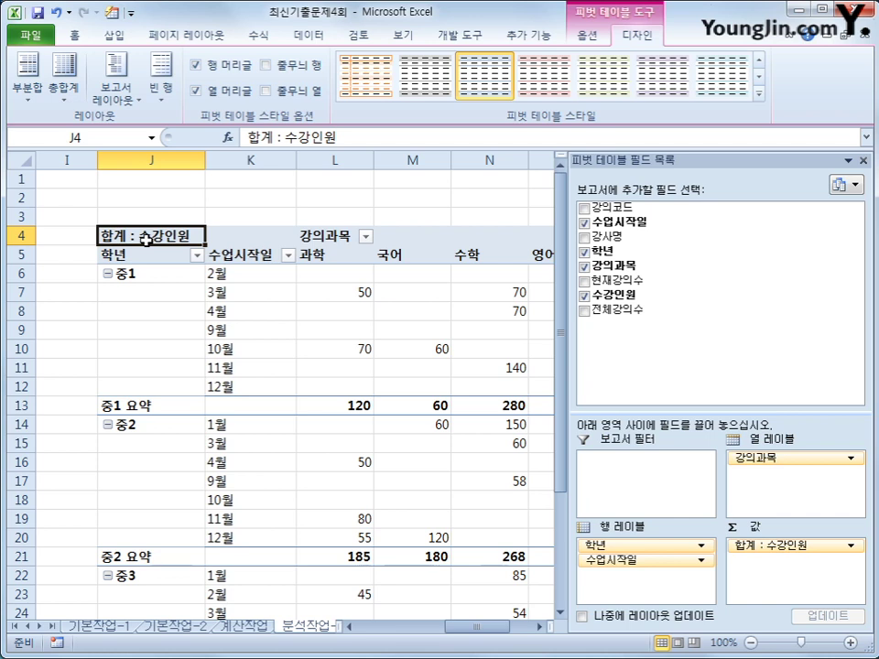
{"action": "right_click", "coordinate": [144, 239]}
{"action": "mouse_move", "coordinate": [268, 391]}
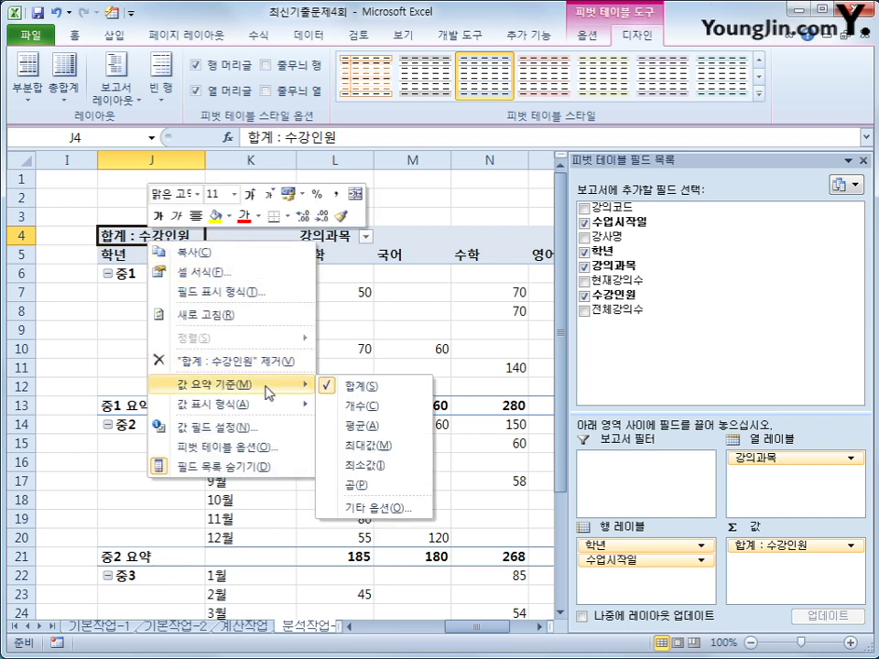
{"action": "left_click", "coordinate": [380, 426]}
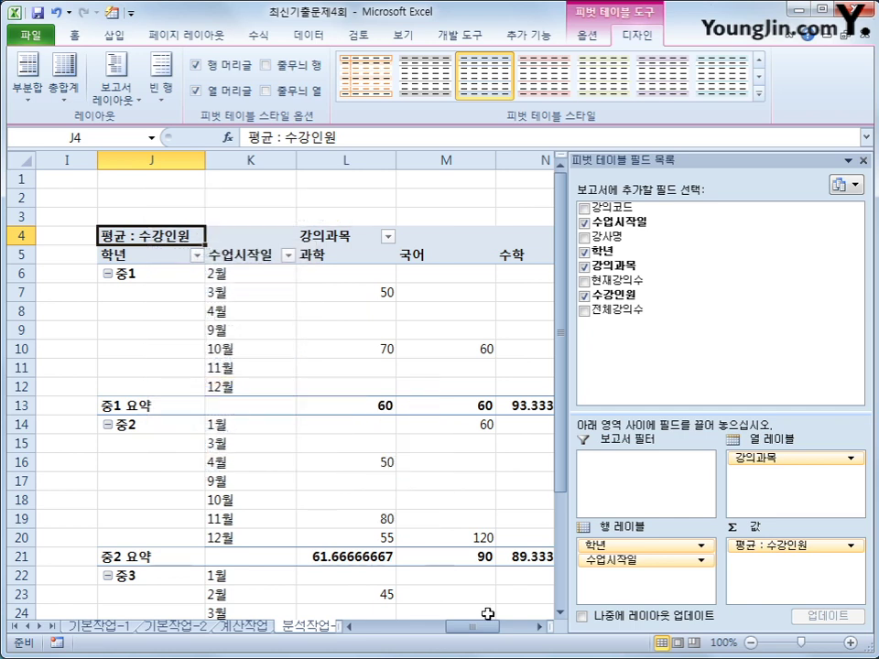
{"action": "left_click", "coordinate": [539, 628]}
{"action": "left_click", "coordinate": [539, 628]}
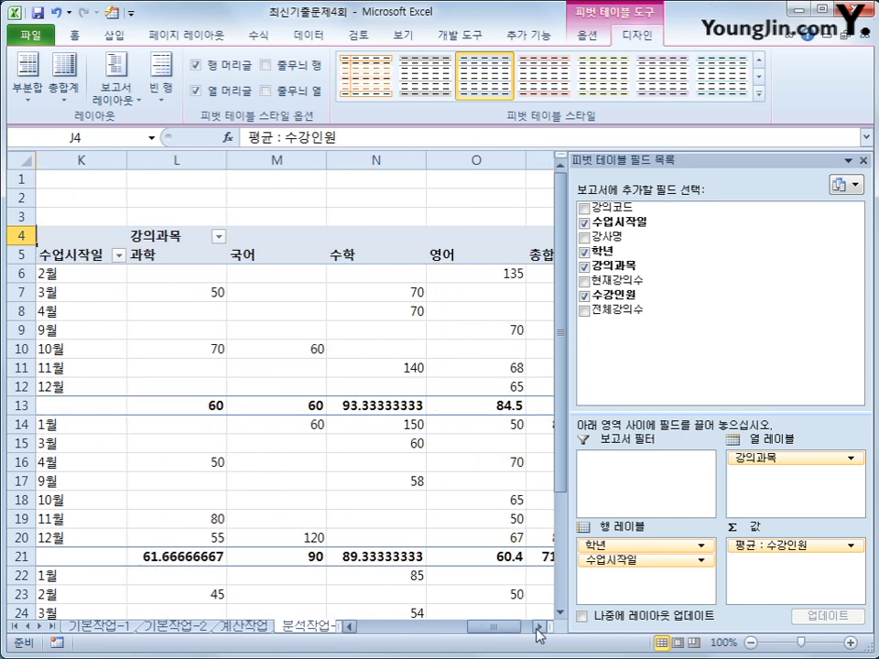
{"action": "left_click", "coordinate": [863, 161]}
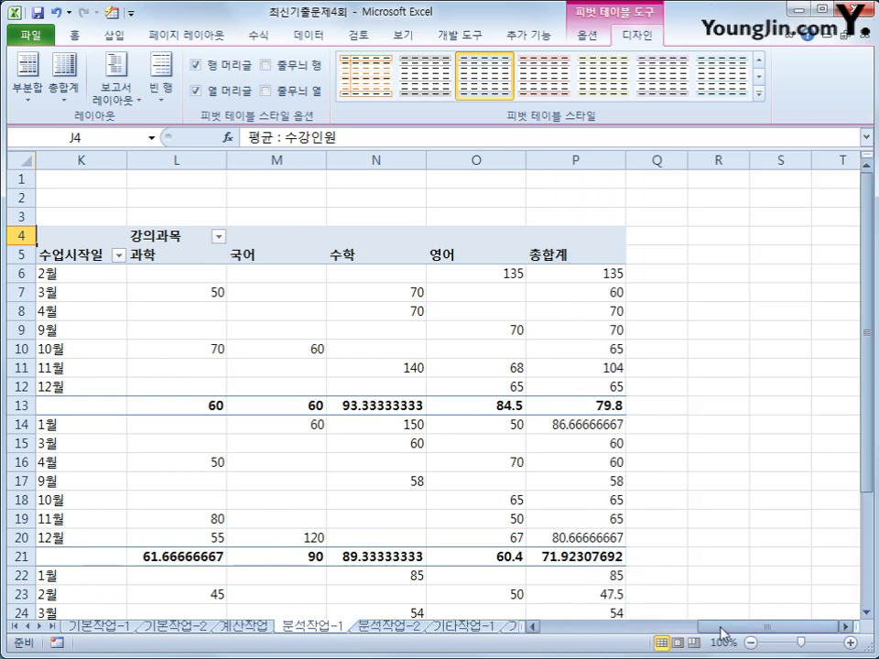
Format the PivotTable's average 수강인원 value field with the 숫자 category and 0 decimal places
{"action": "left_click_drag", "start_coordinate": [726, 632], "coordinate": [712, 634]}
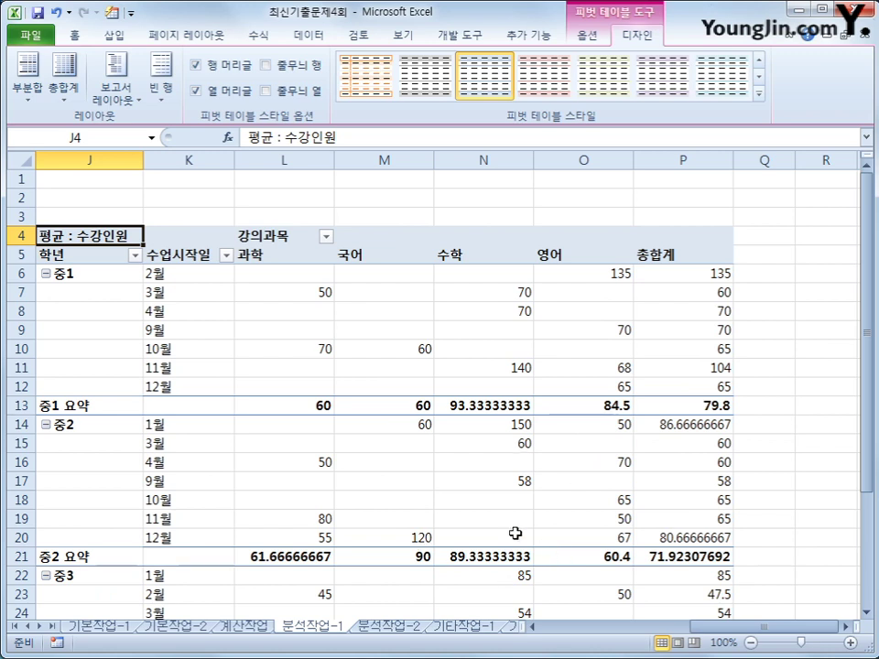
{"action": "scroll", "coordinate": [507, 523], "scroll_direction": "down", "scroll_amount": 1}
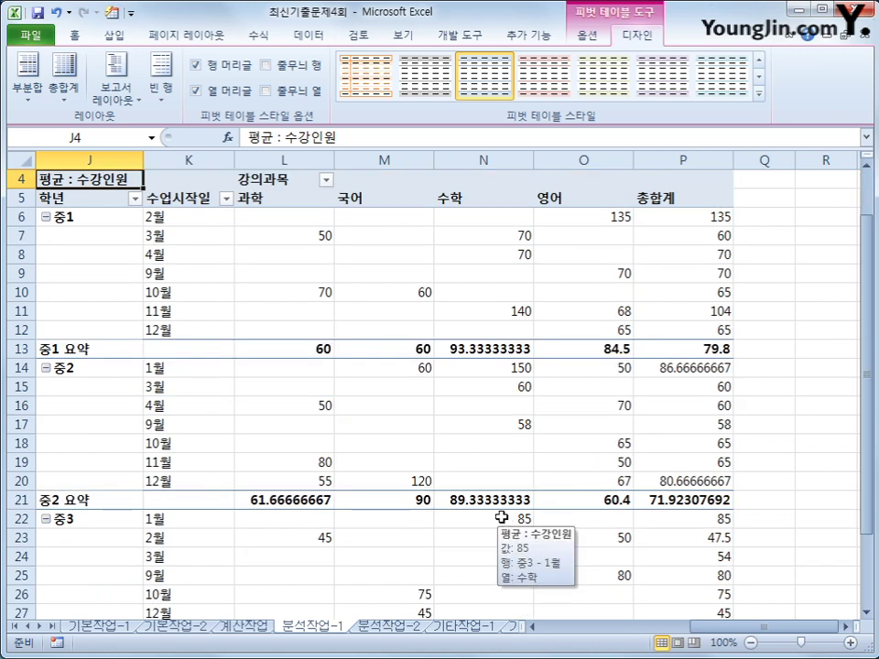
{"action": "left_click", "coordinate": [284, 217]}
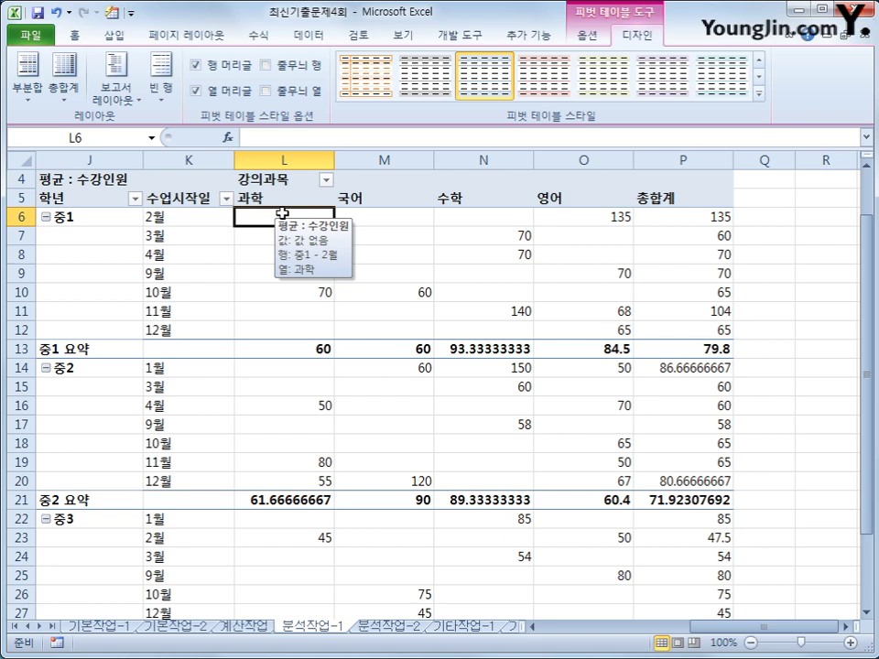
{"action": "left_click", "coordinate": [97, 178]}
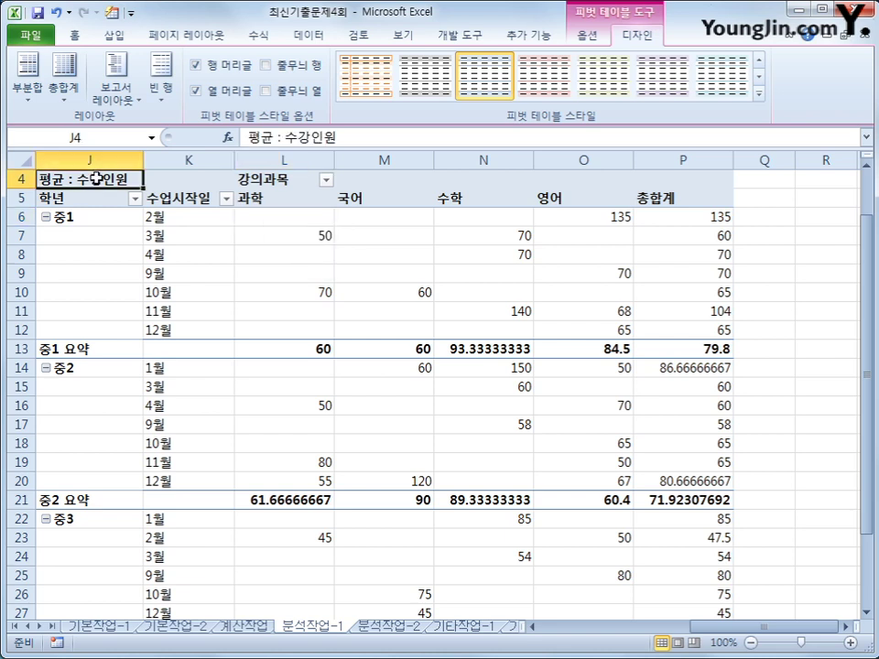
{"action": "right_click", "coordinate": [95, 178]}
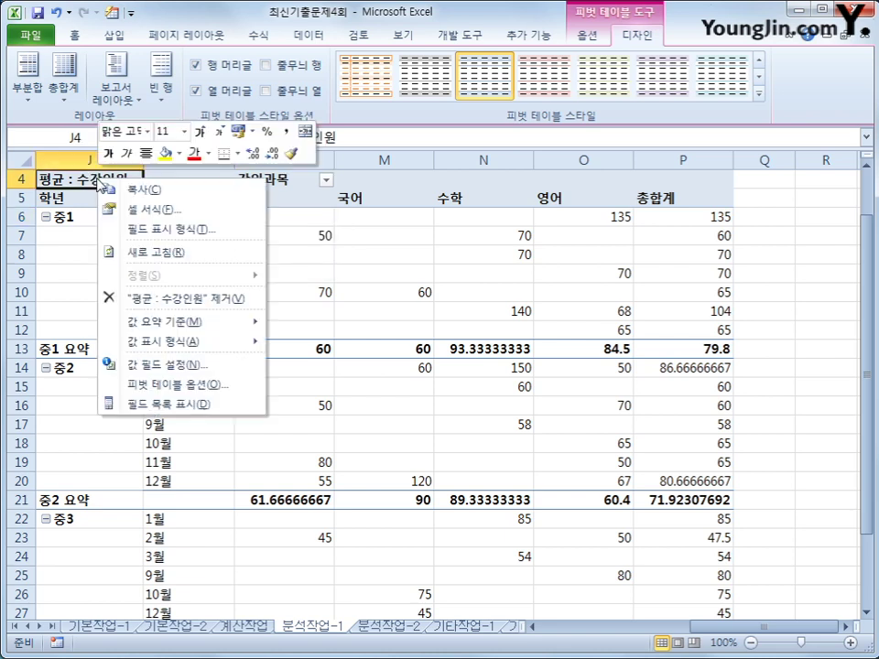
{"action": "left_click", "coordinate": [198, 230]}
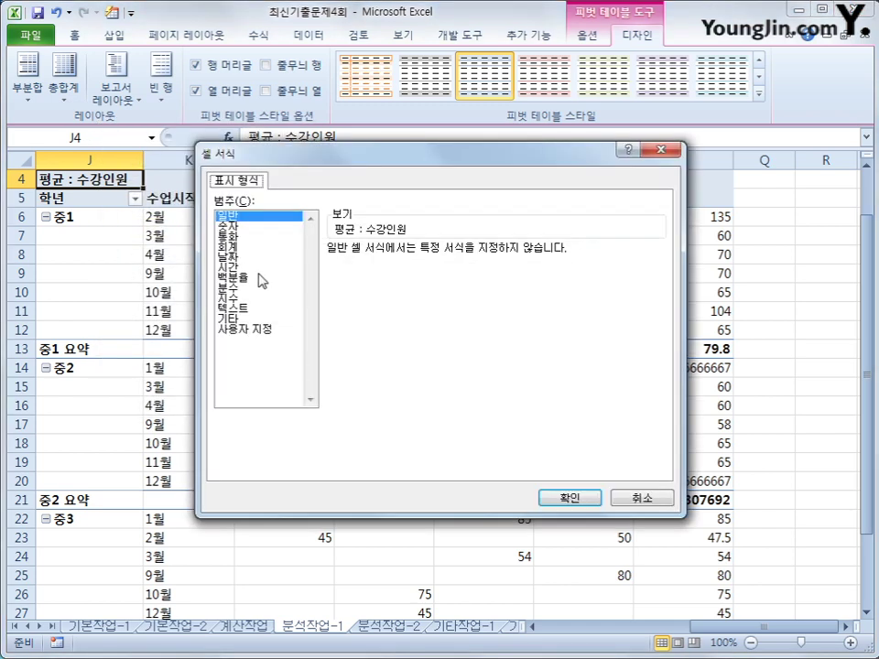
{"action": "left_click", "coordinate": [235, 227]}
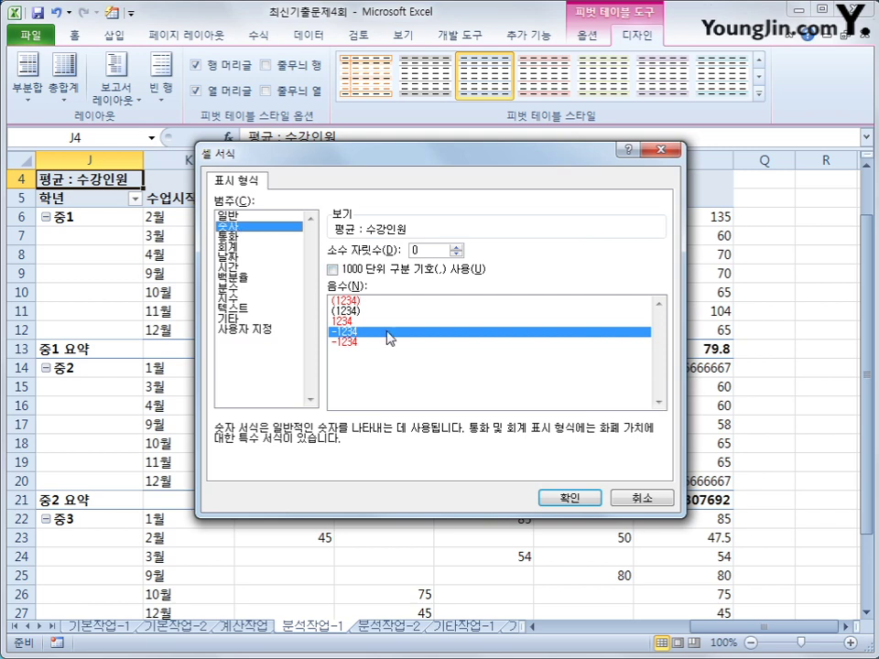
{"action": "left_click", "coordinate": [570, 498]}
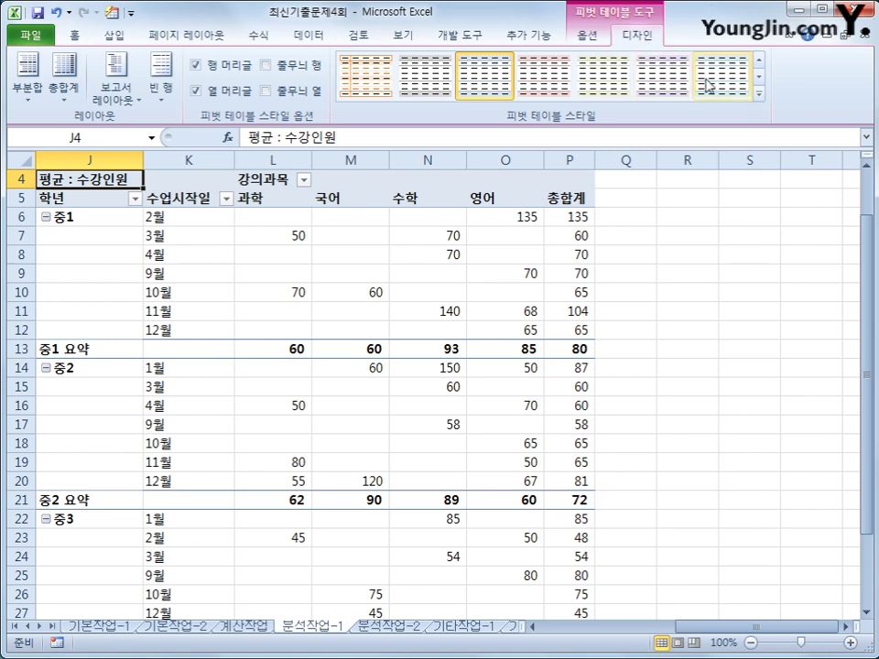
Apply the green 피벗 스타일 보통 11 style to the PivotTable and review the styled table down to its 총합계 row
{"action": "left_click", "coordinate": [759, 93]}
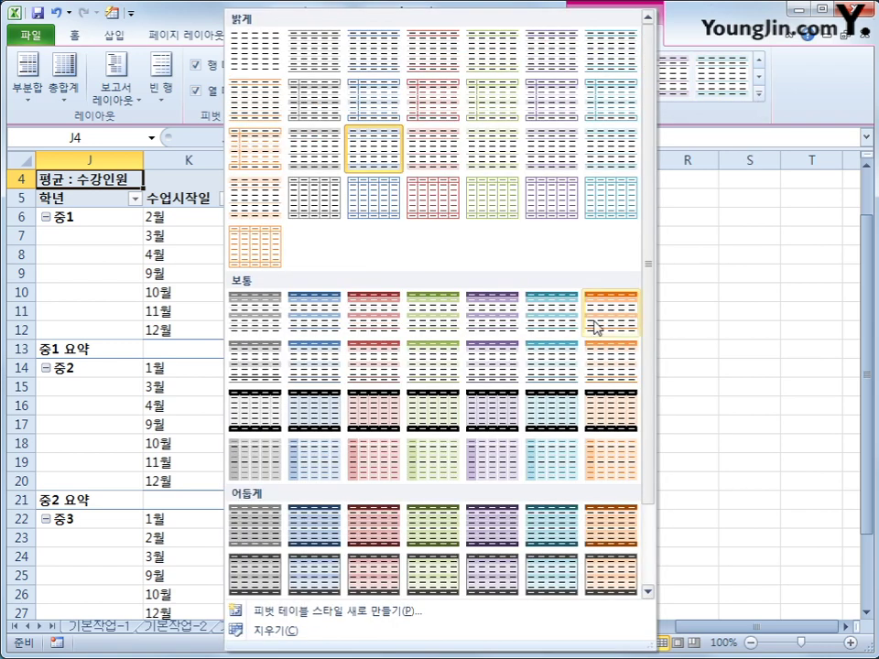
{"action": "left_click", "coordinate": [429, 374]}
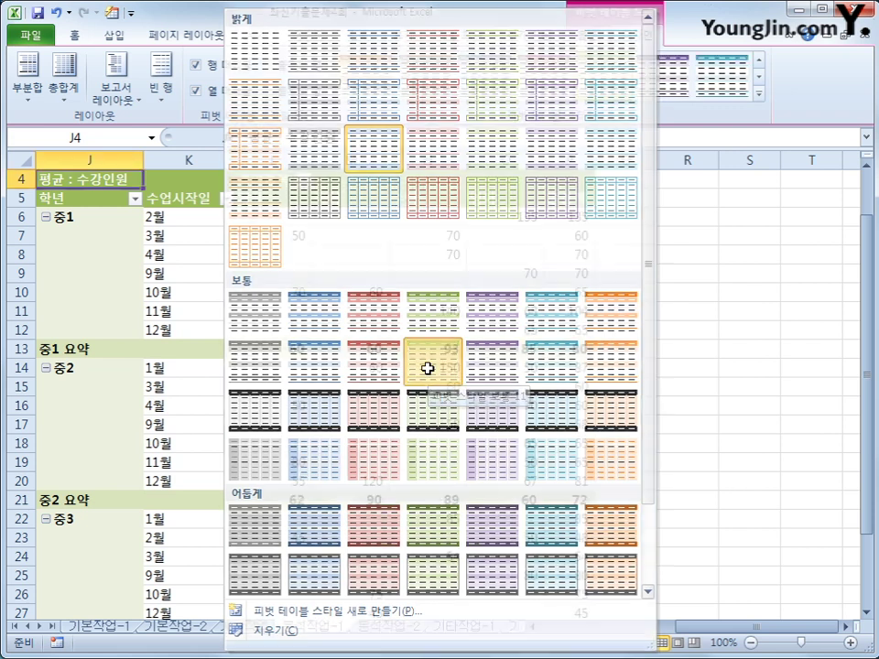
{"action": "left_click", "coordinate": [751, 413]}
{"action": "left_click_drag", "start_coordinate": [743, 627], "coordinate": [708, 633]}
{"action": "scroll", "coordinate": [666, 586], "scroll_direction": "up", "scroll_amount": 1}
{"action": "scroll", "coordinate": [697, 615], "scroll_direction": "down", "scroll_amount": 2}
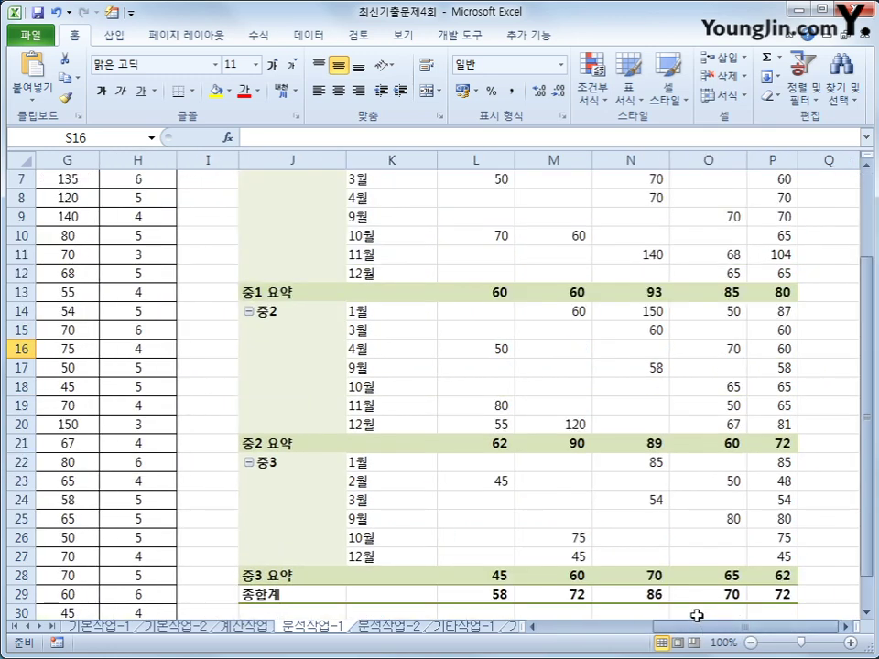
{"action": "scroll", "coordinate": [696, 616], "scroll_direction": "up", "scroll_amount": 2}
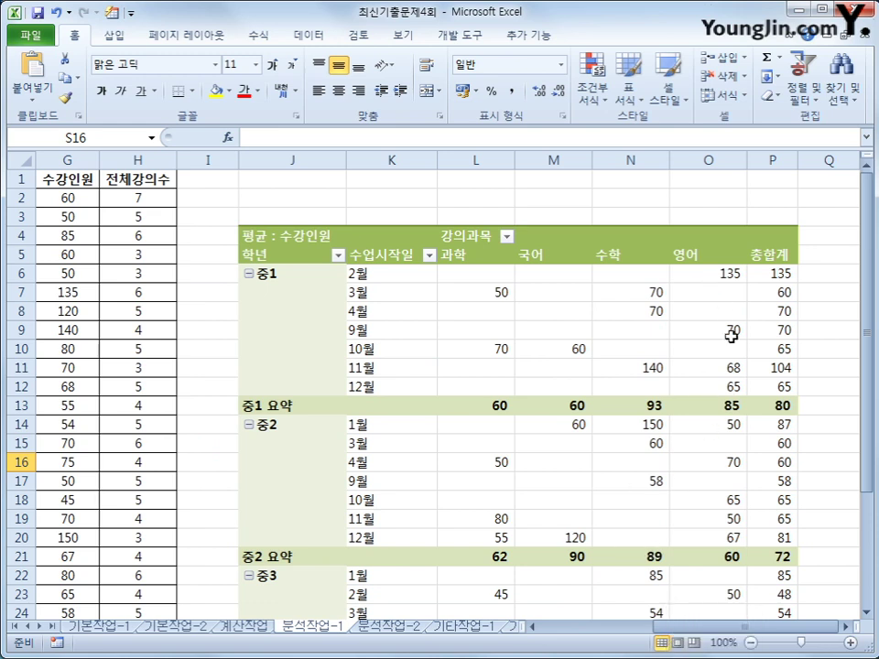
{"action": "left_click", "coordinate": [764, 182]}
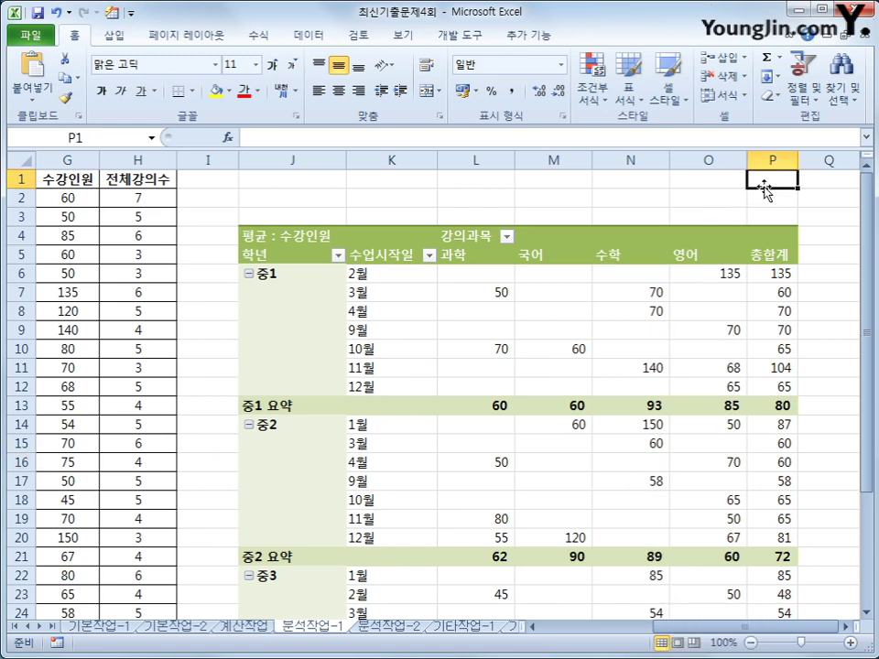
On the 분석작업-2 sheet, select an empty cell outside the tables and start recording a macro named 평균
{"action": "left_click", "coordinate": [385, 628]}
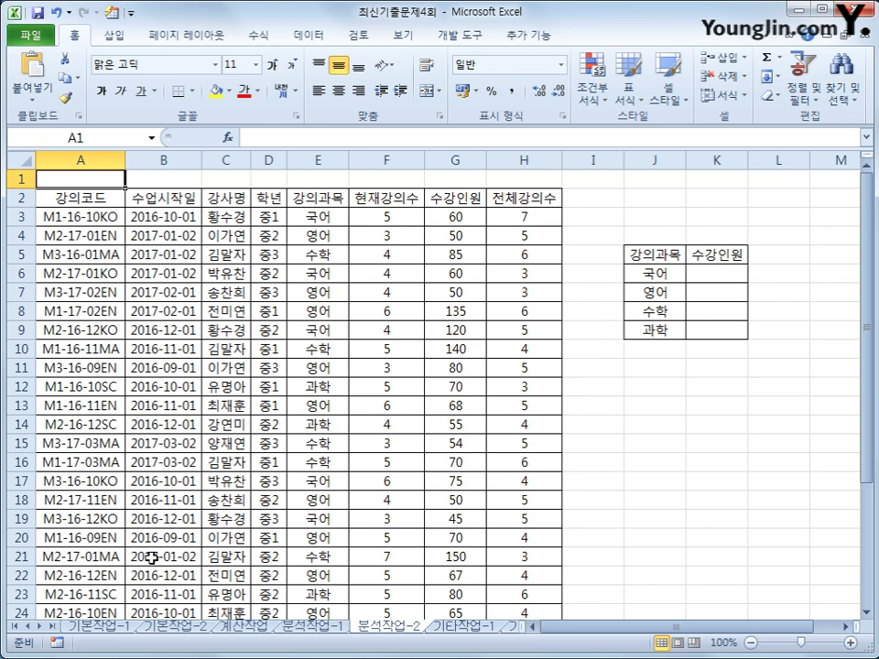
{"action": "left_click", "coordinate": [630, 501]}
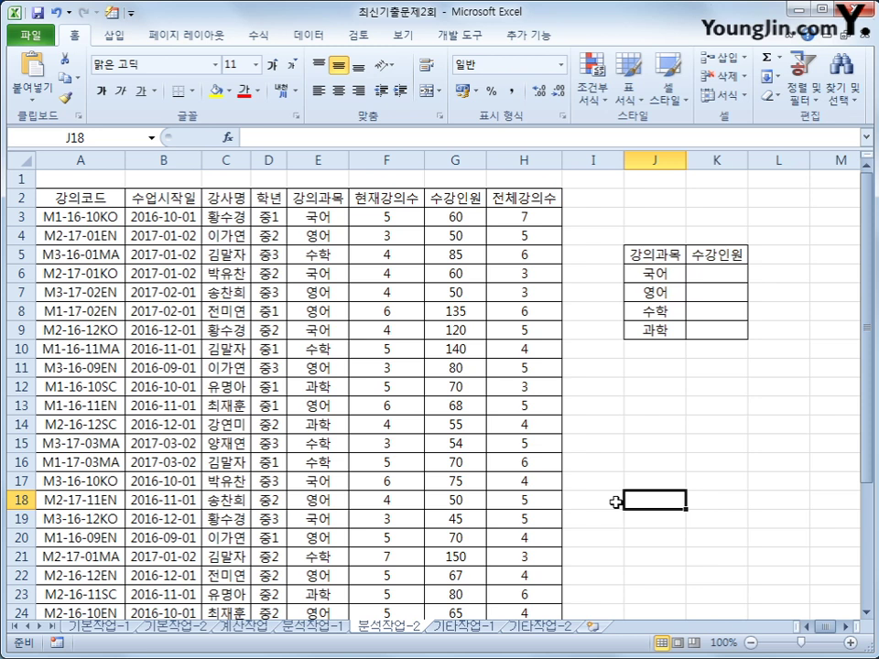
{"action": "left_click", "coordinate": [458, 35]}
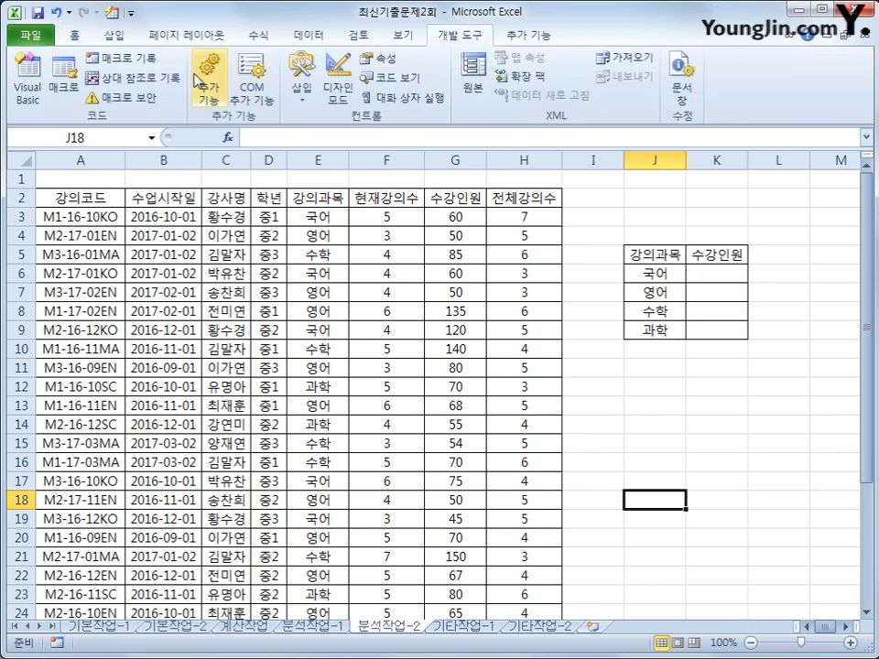
{"action": "left_click", "coordinate": [140, 62]}
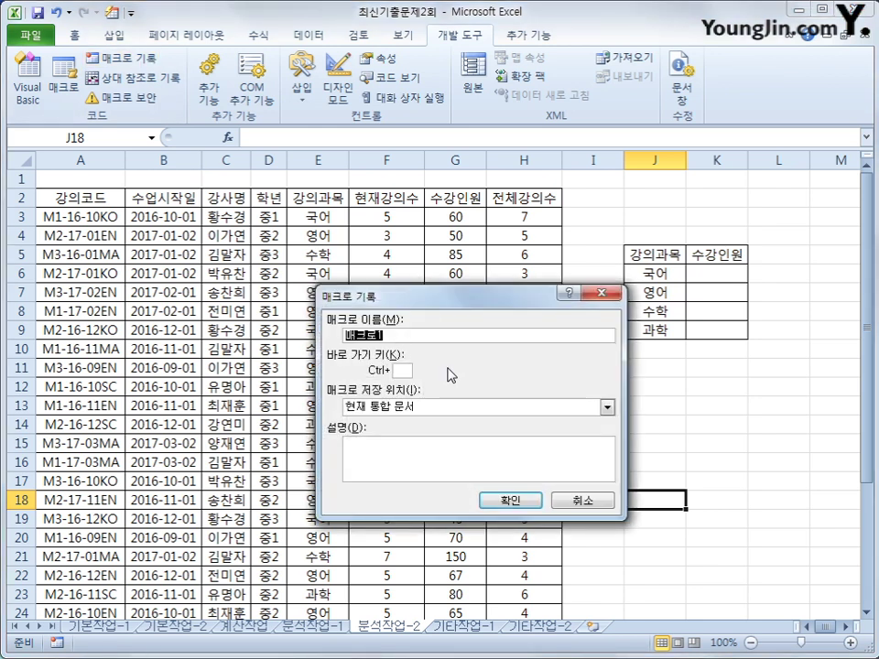
{"action": "type", "text": "서"}
{"action": "key", "text": "BackSpace"}
{"action": "key", "text": "BackSpace"}
{"action": "key", "text": "BackSpace"}
{"action": "type", "text": "평균"}
{"action": "key", "text": "Return"}
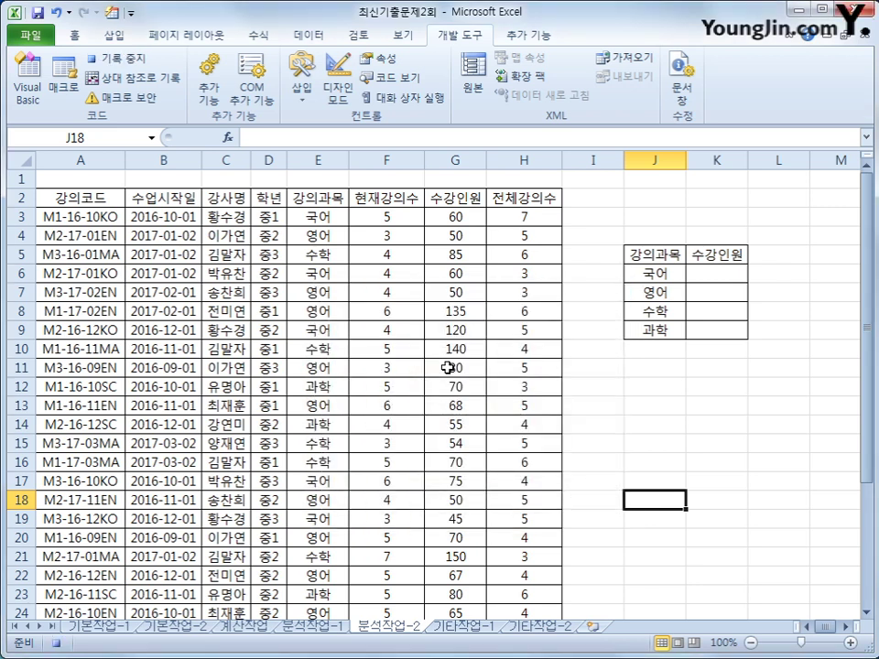
Start a consolidation (통합) into J5:K9 and set its function to 평균
{"action": "left_click_drag", "start_coordinate": [649, 262], "coordinate": [696, 324]}
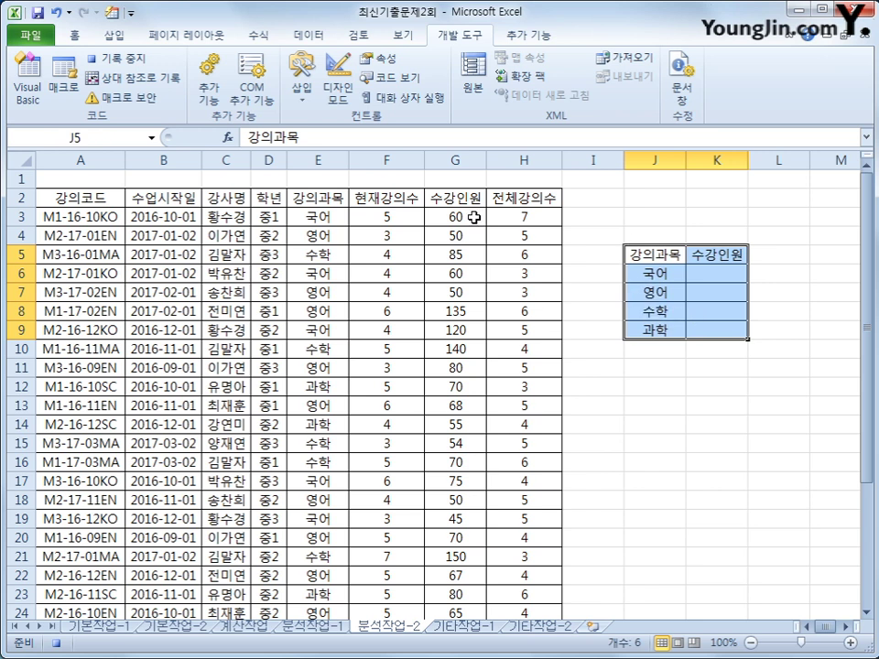
{"action": "left_click", "coordinate": [308, 35]}
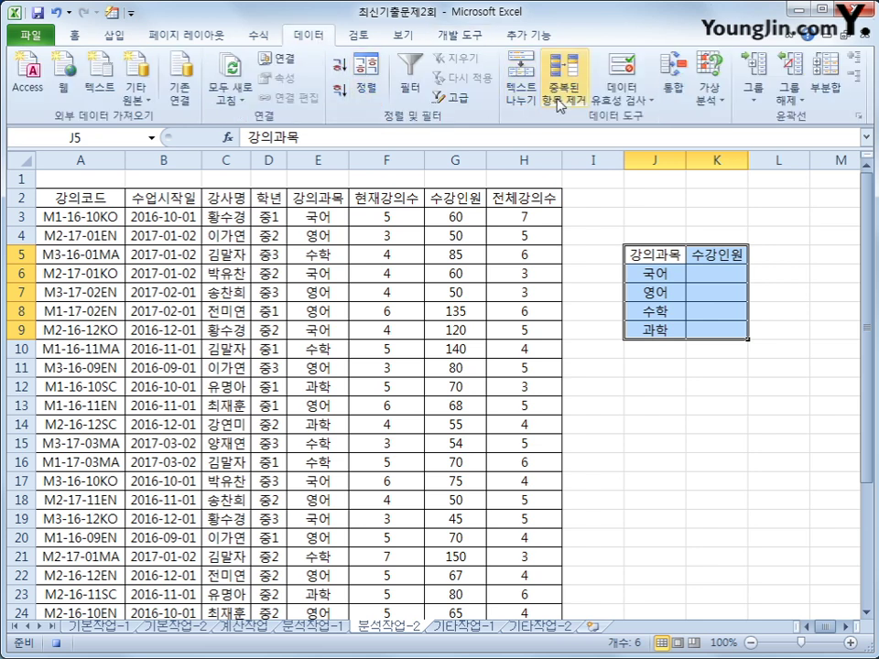
{"action": "left_click", "coordinate": [663, 96]}
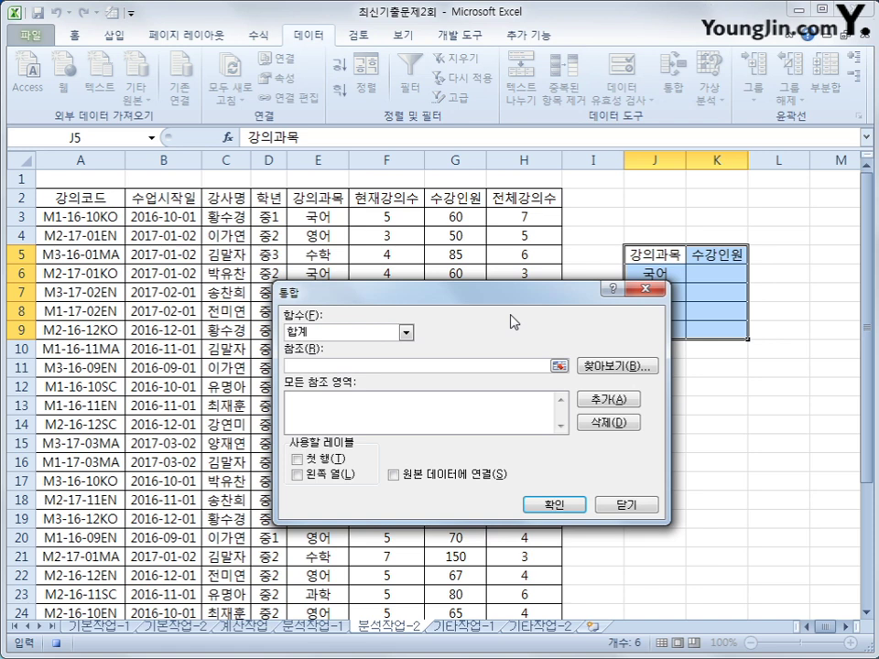
{"action": "left_click", "coordinate": [406, 333]}
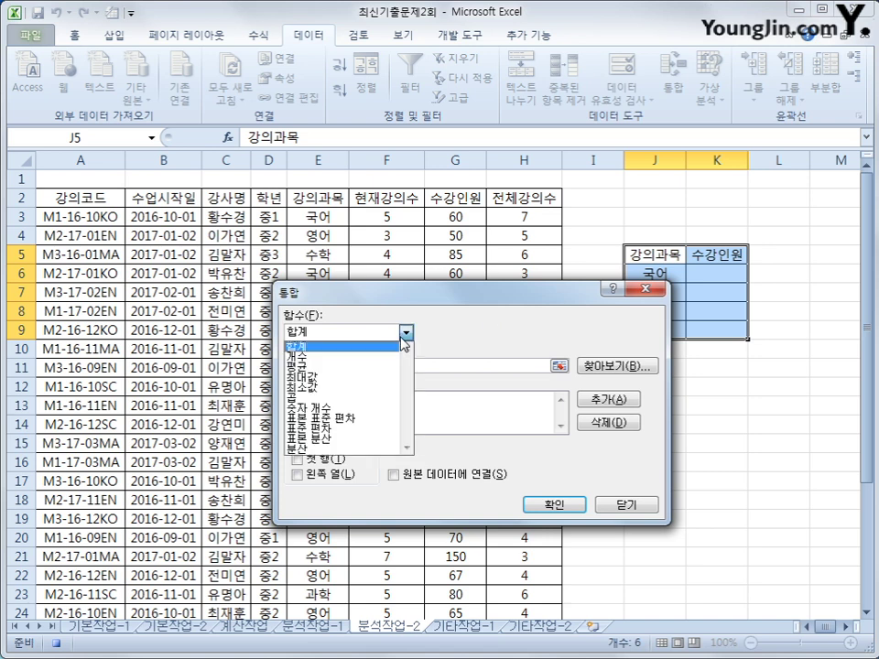
{"action": "left_click", "coordinate": [354, 365]}
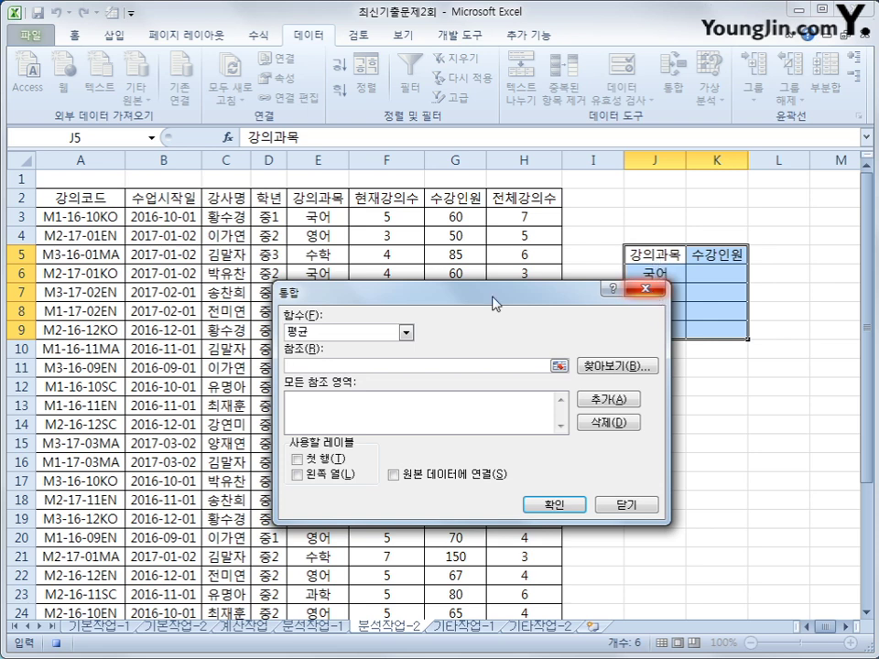
Add $E$2:$H$32 as the consolidation reference, use 첫 행 and 왼쪽 열 as labels, and run the consolidation
{"action": "left_click_drag", "start_coordinate": [309, 195], "coordinate": [515, 589]}
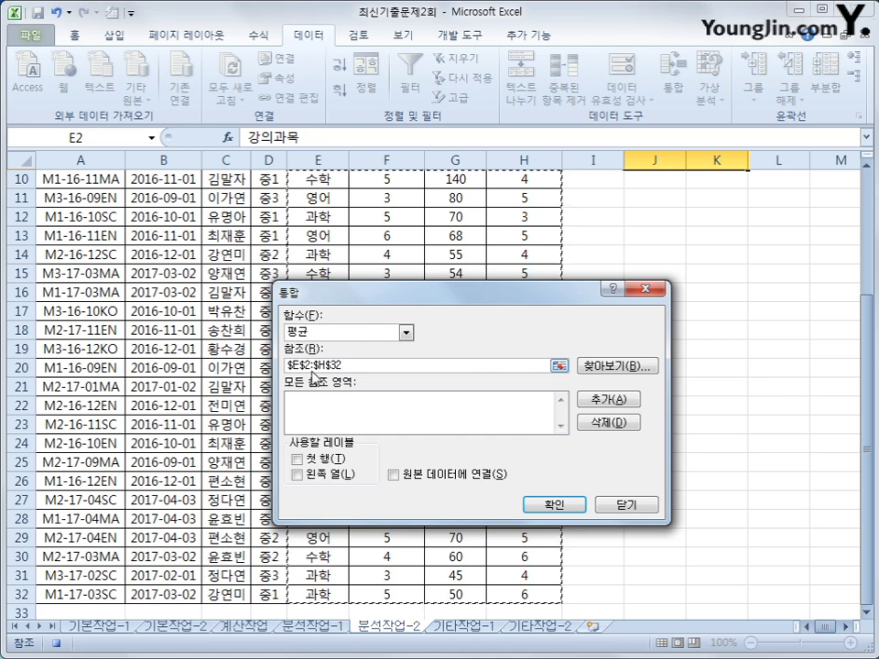
{"action": "left_click", "coordinate": [602, 403]}
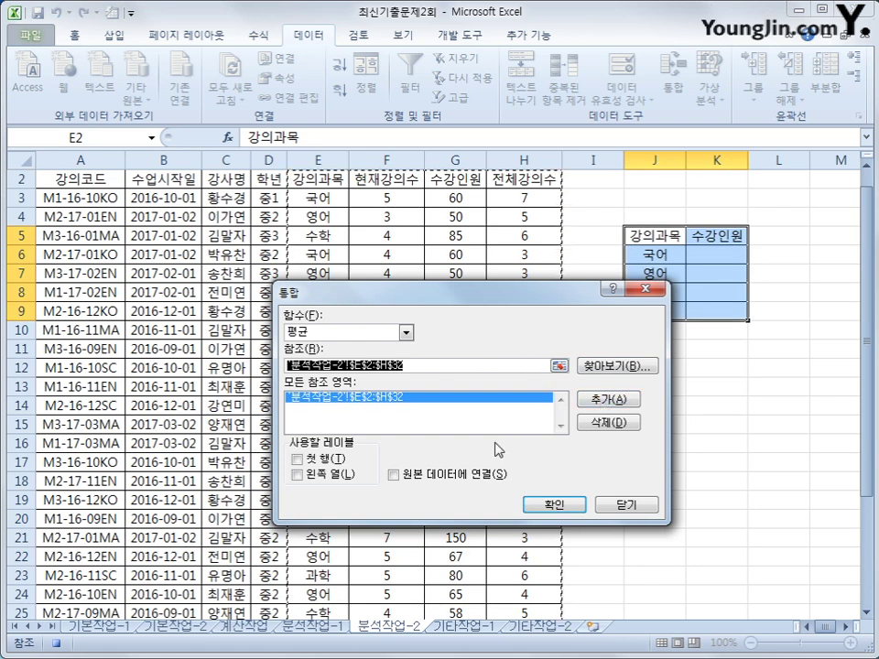
{"action": "left_click", "coordinate": [297, 459]}
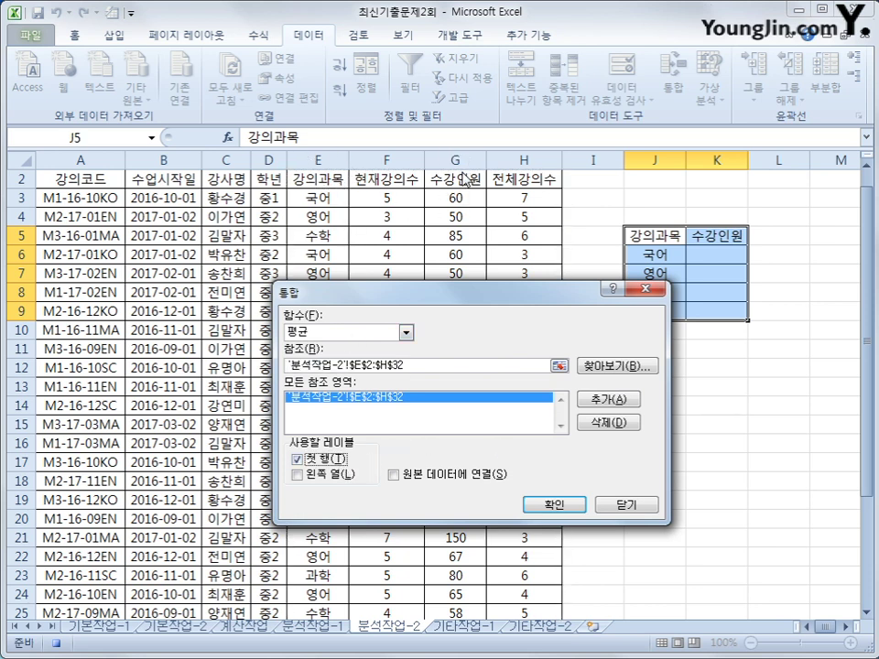
{"action": "left_click", "coordinate": [320, 475]}
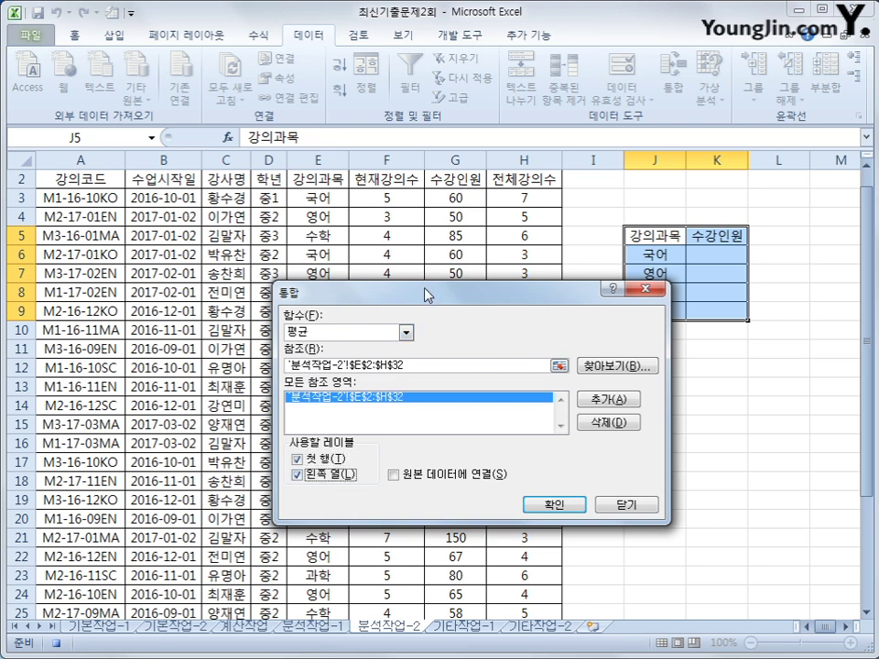
{"action": "left_click_drag", "start_coordinate": [424, 295], "coordinate": [431, 343]}
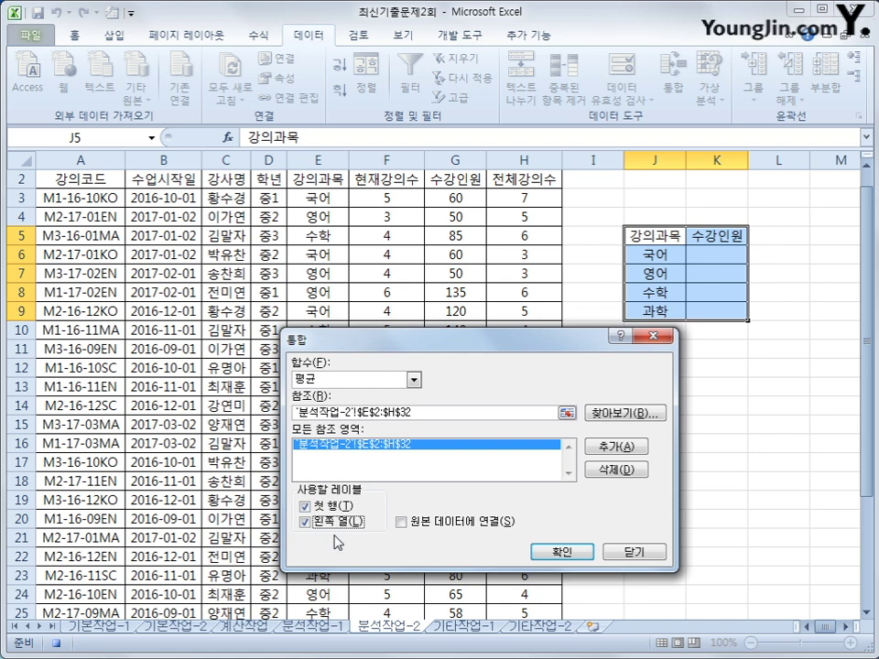
{"action": "left_click", "coordinate": [568, 552]}
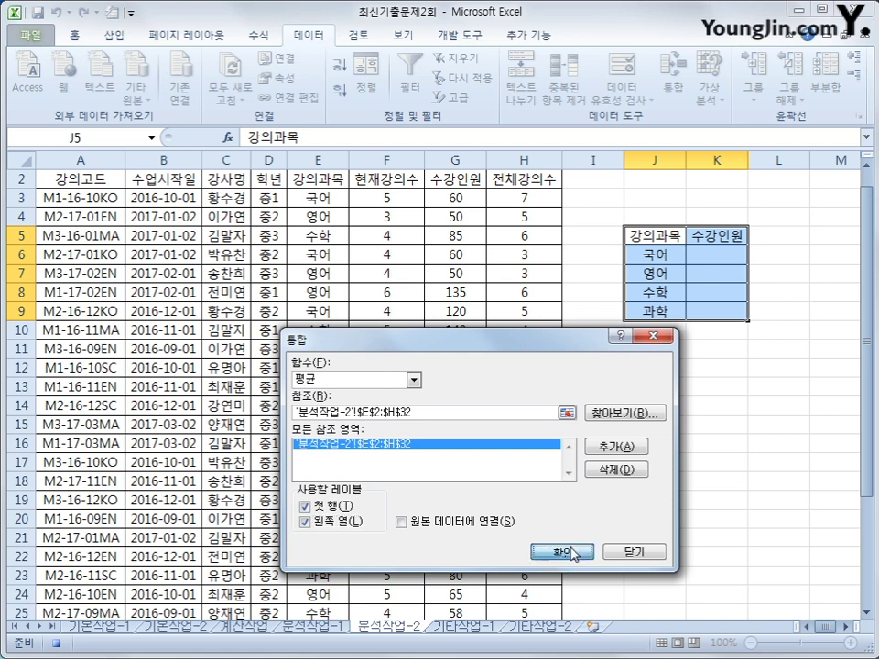
Check the consolidated values in K9 and K6, and stop the macro recording with an empty cell selected
{"action": "left_click", "coordinate": [722, 311]}
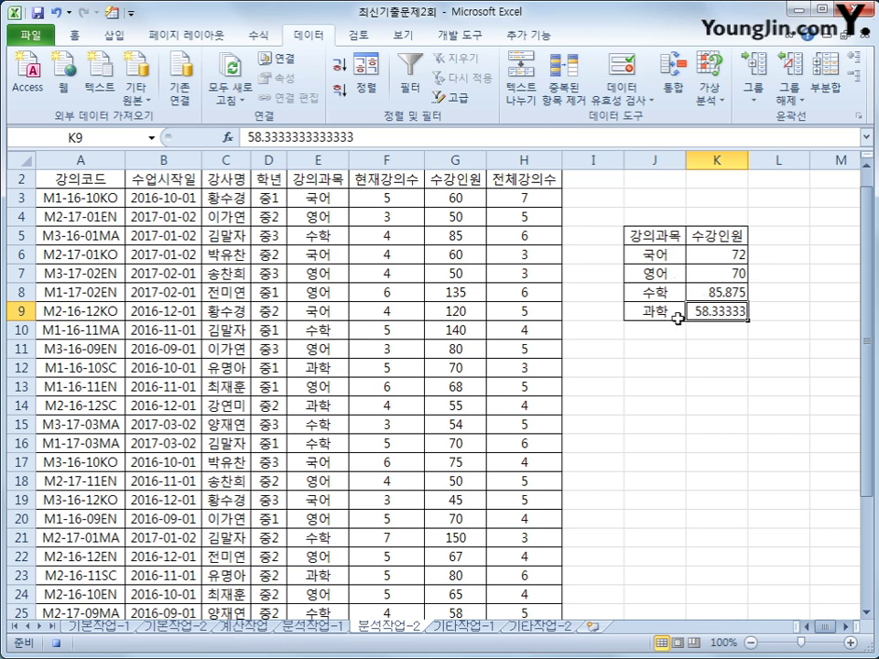
{"action": "left_click", "coordinate": [716, 253]}
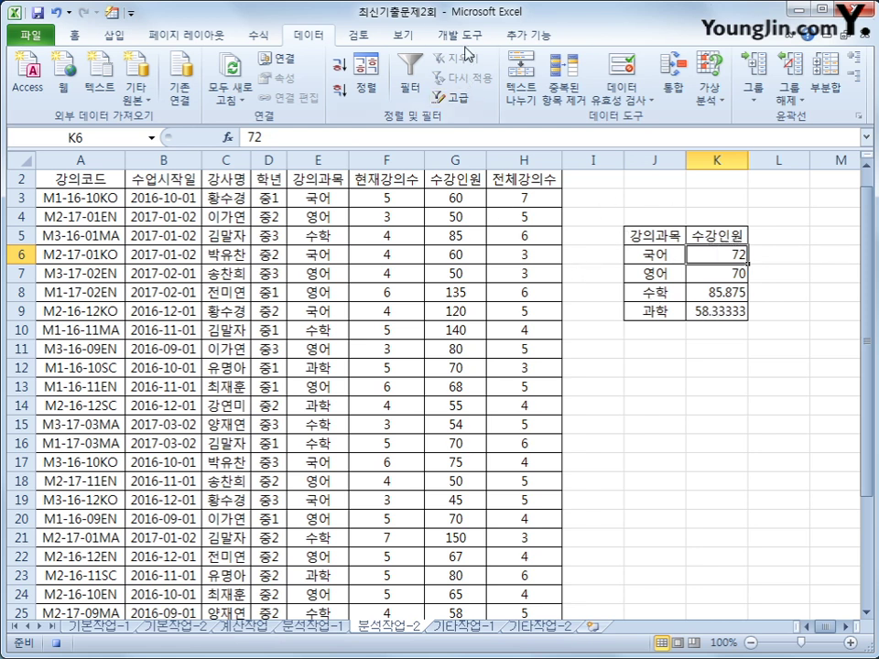
{"action": "scroll", "coordinate": [353, 37], "scroll_direction": "down", "scroll_amount": 3}
{"action": "left_click", "coordinate": [135, 63]}
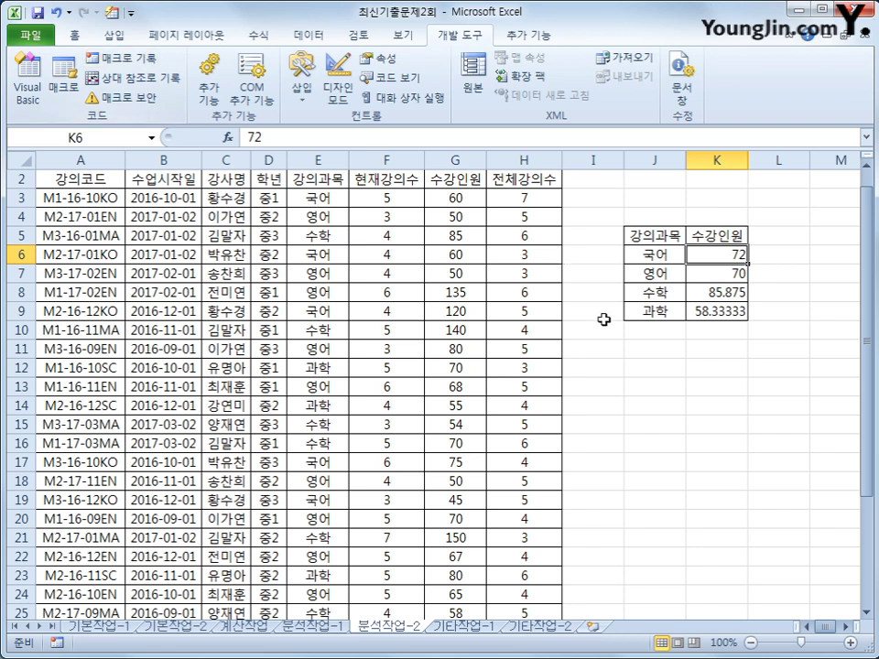
{"action": "left_click", "coordinate": [688, 370]}
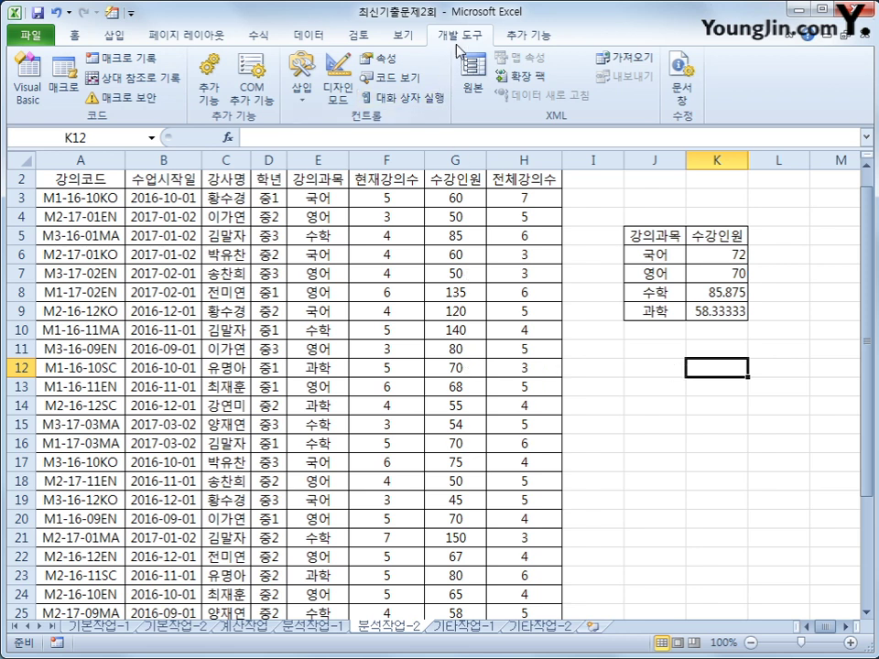
Draw a form-control button over J3:K4 above the 강의과목 summary table and assign the 통합 macro to it
{"action": "left_click", "coordinate": [302, 87]}
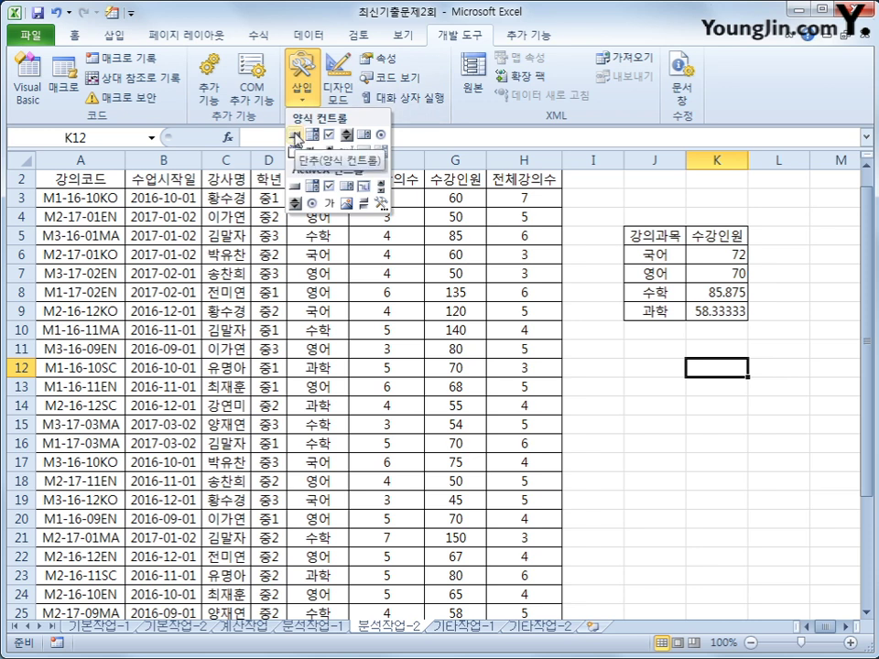
{"action": "left_click", "coordinate": [295, 137]}
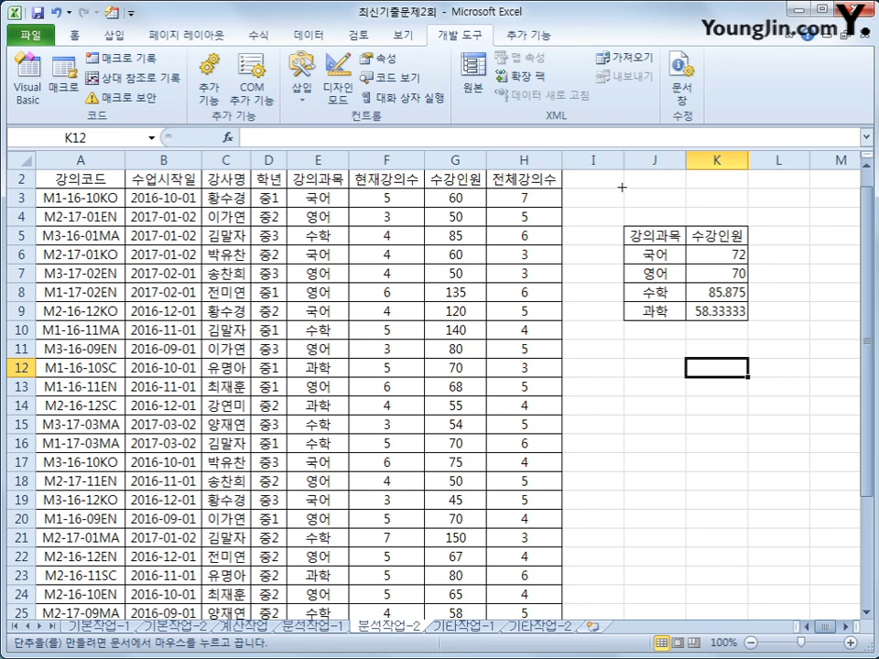
{"action": "left_click_drag", "start_coordinate": [624, 188], "coordinate": [736, 229]}
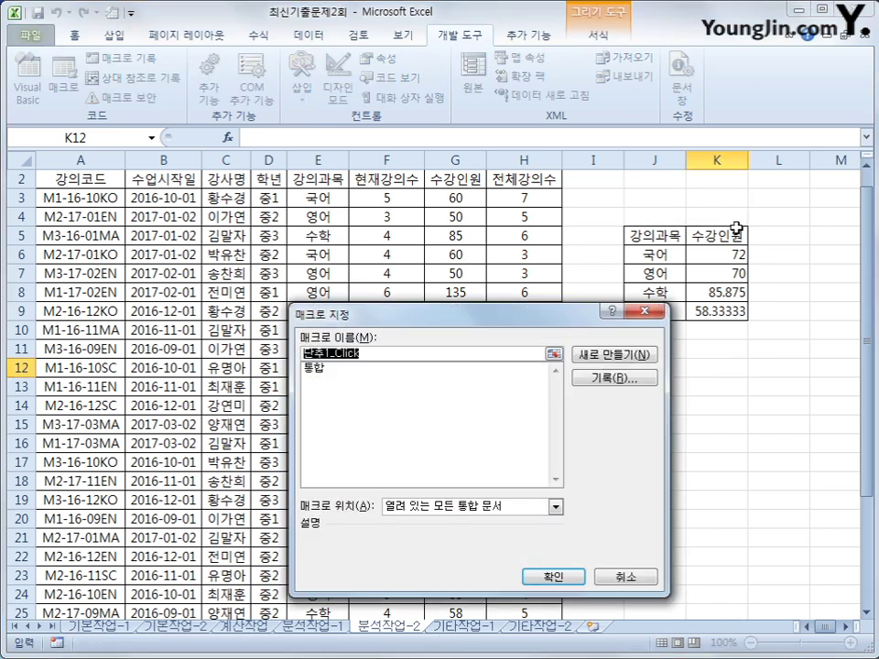
{"action": "left_click_drag", "start_coordinate": [520, 324], "coordinate": [431, 220]}
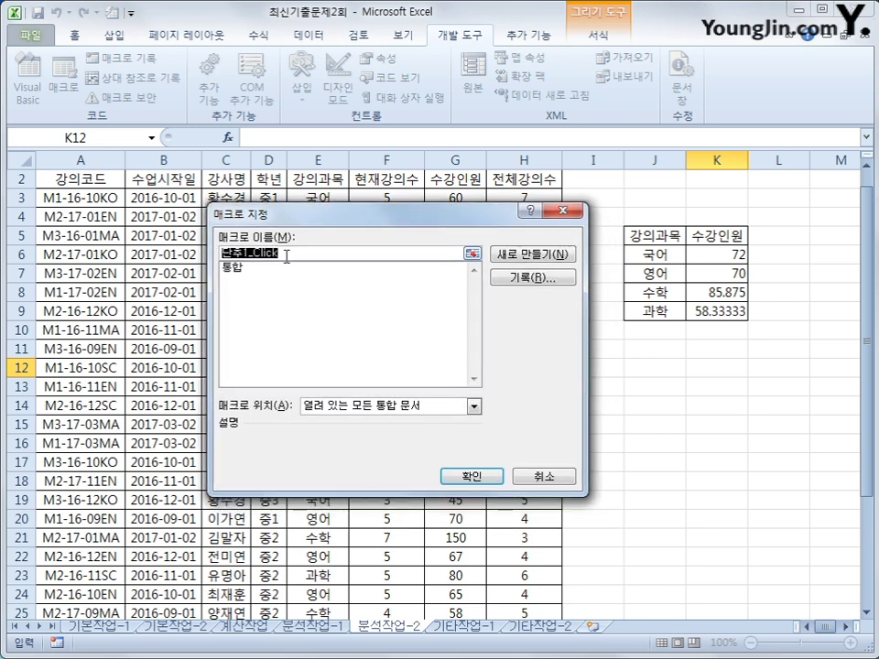
{"action": "left_click", "coordinate": [239, 268]}
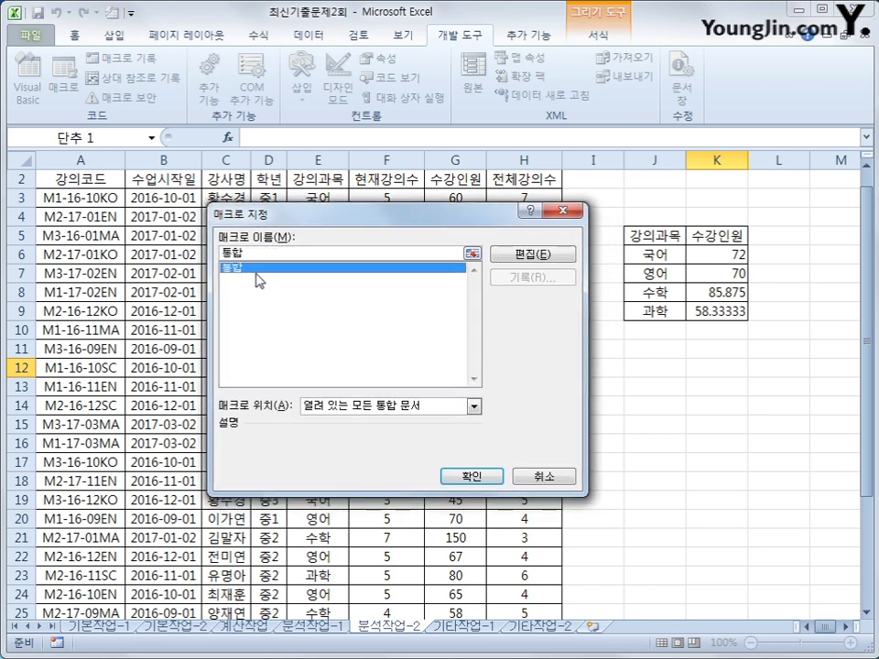
{"action": "left_click", "coordinate": [453, 476]}
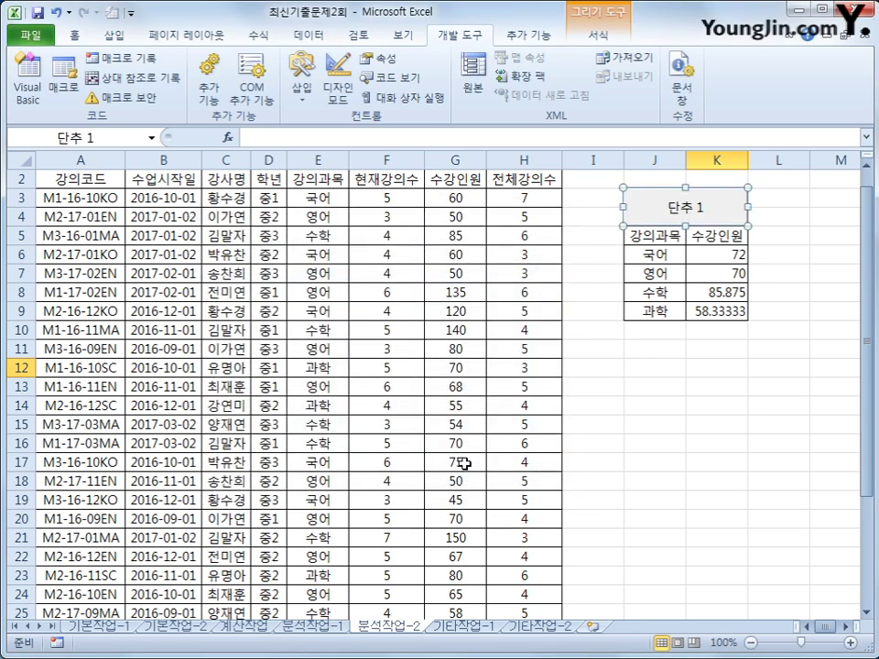
Label the new macro button 수강인원 평균 and deselect it
{"action": "type", "text": "수"}
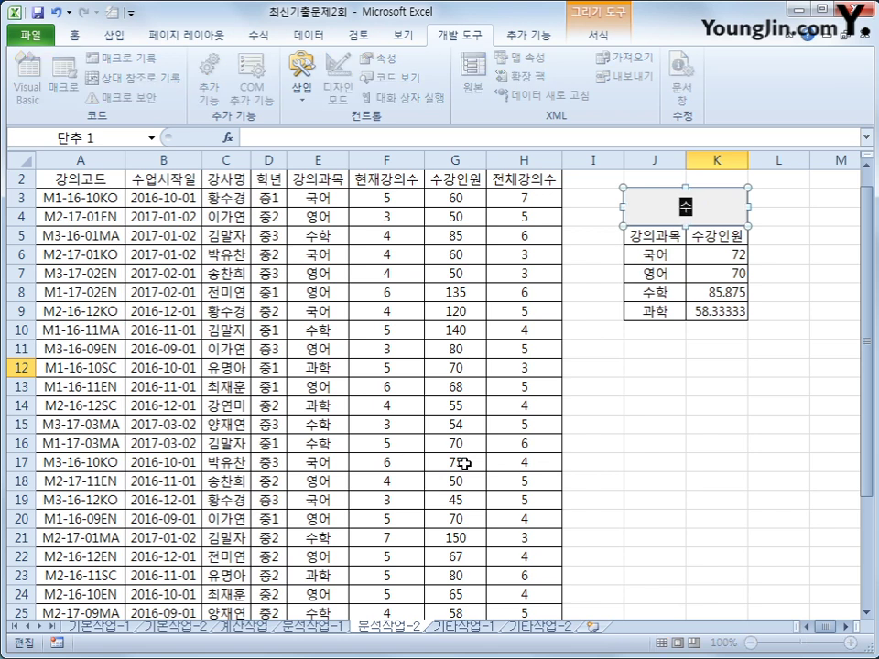
{"action": "type", "text": "강인원 ㅍ평균"}
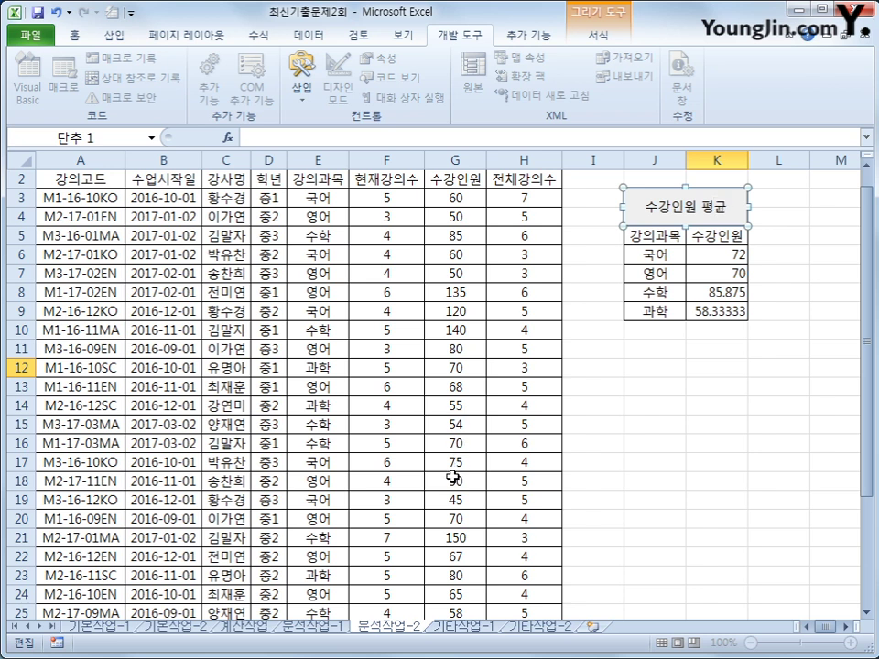
{"action": "left_click", "coordinate": [705, 401]}
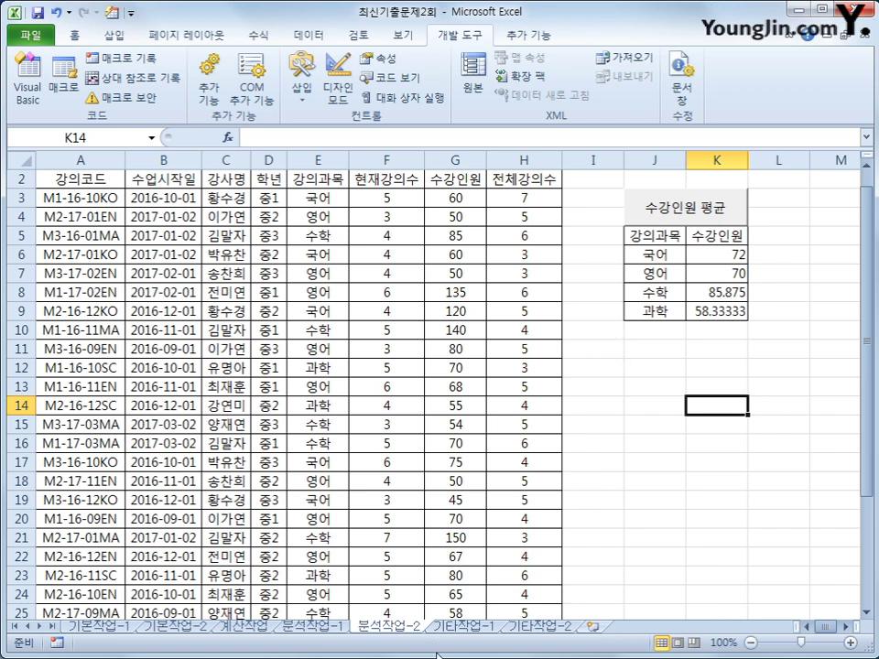
Switch to the 기타작업-1 sheet and select the column chart below the instructor table
{"action": "left_click", "coordinate": [454, 630]}
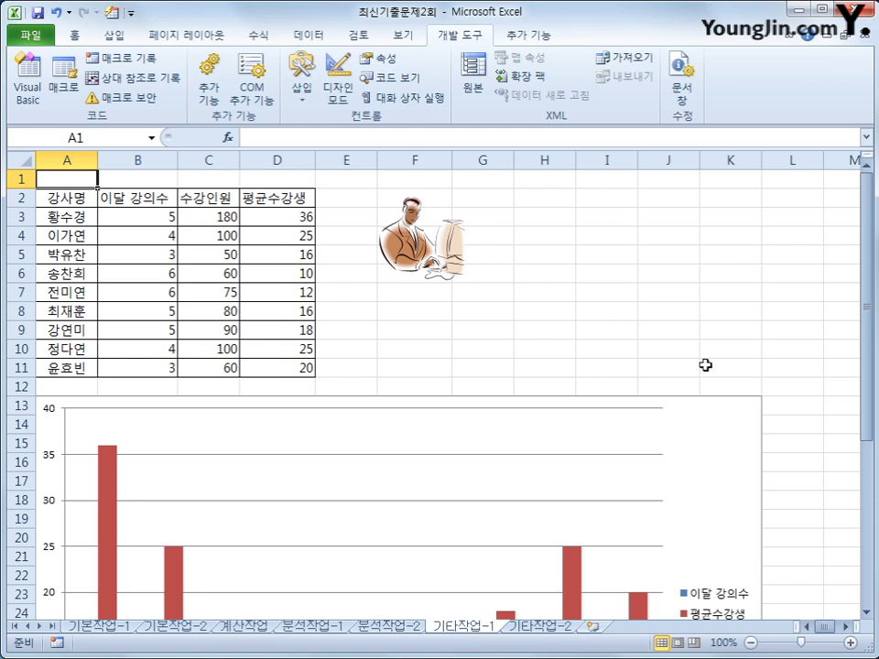
{"action": "left_click", "coordinate": [648, 314]}
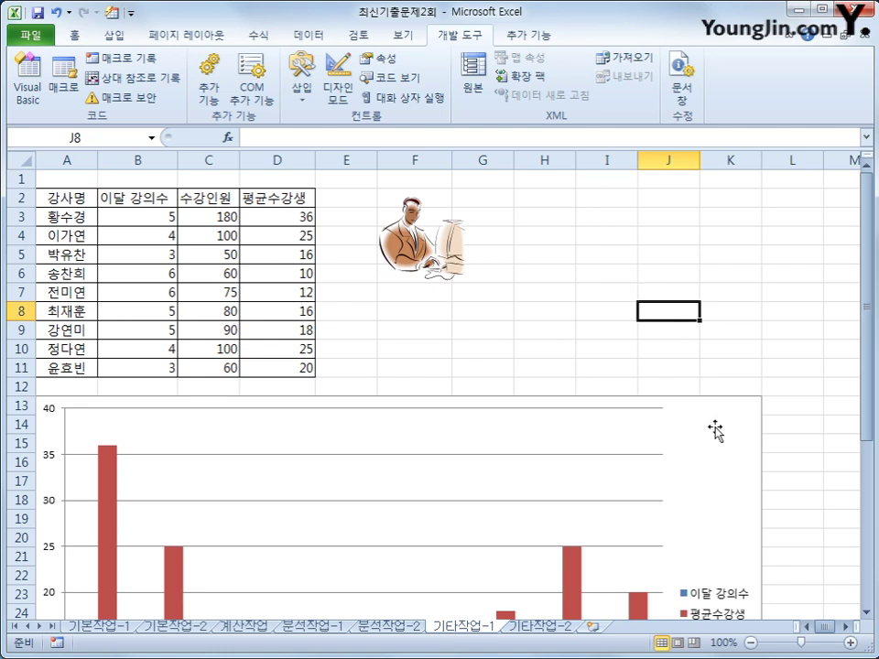
{"action": "scroll", "coordinate": [716, 428], "scroll_direction": "down", "scroll_amount": 2}
{"action": "scroll", "coordinate": [714, 424], "scroll_direction": "up", "scroll_amount": 2}
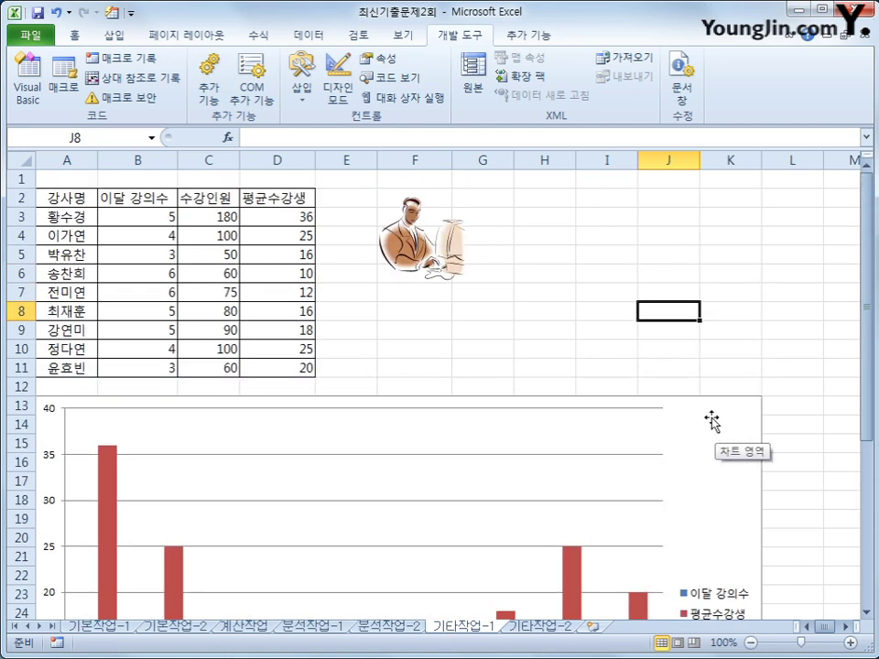
{"action": "left_click", "coordinate": [713, 421]}
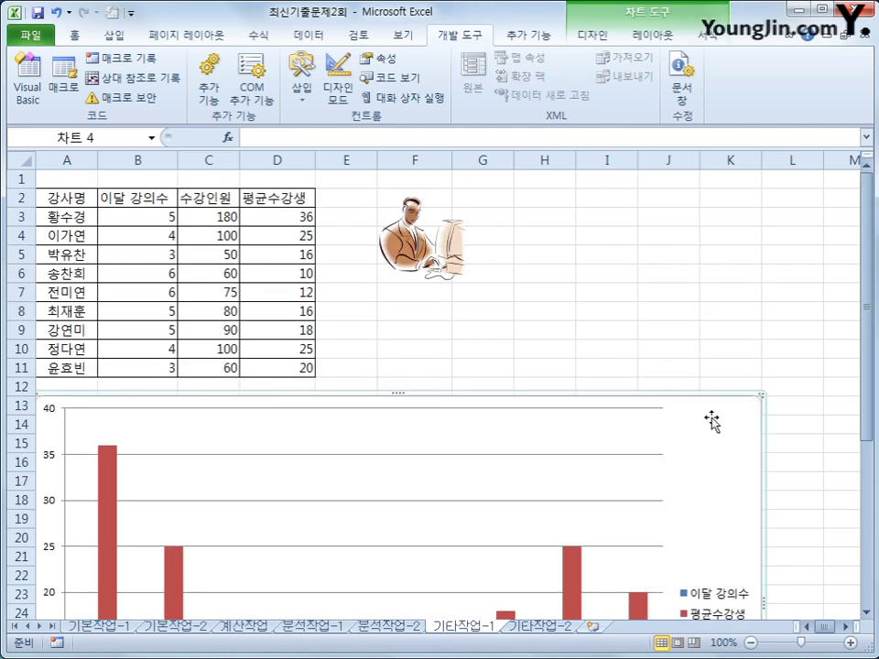
{"action": "scroll", "coordinate": [712, 421], "scroll_direction": "down", "scroll_amount": 2}
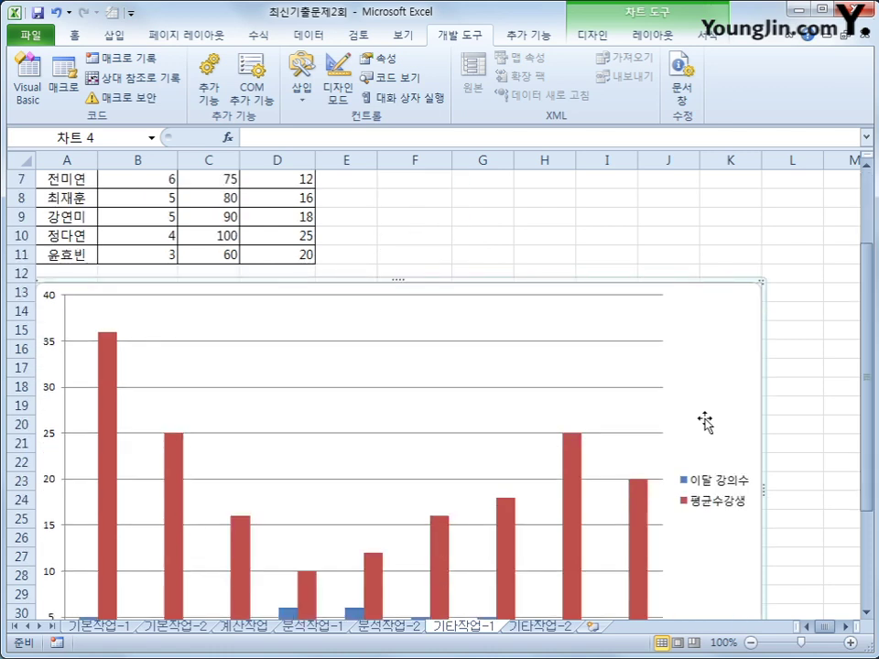
Change the chart type of the 평균수강생 series to a 꺾은선형 line with markers
{"action": "mouse_move", "coordinate": [570, 516]}
{"action": "left_click", "coordinate": [105, 371]}
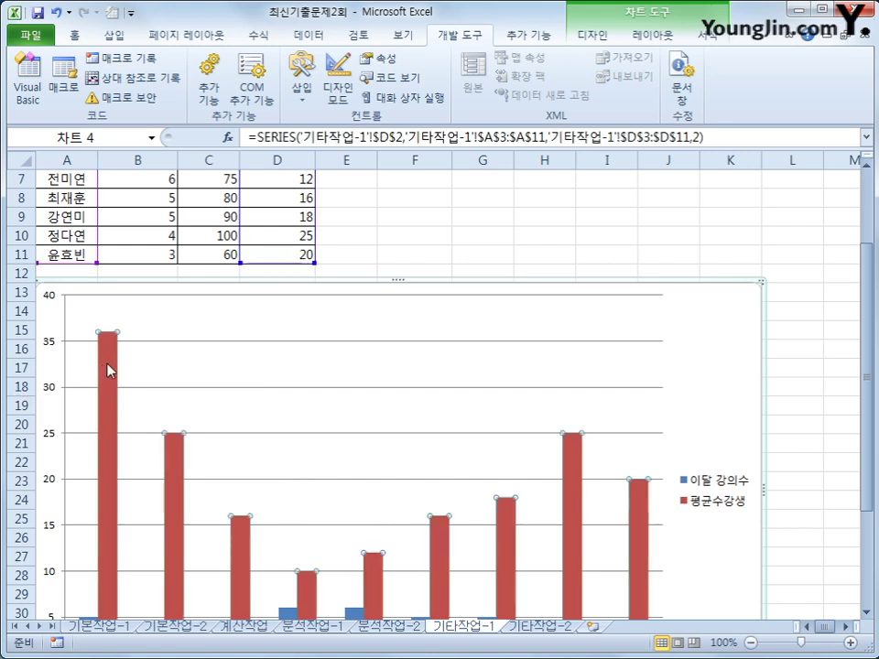
{"action": "scroll", "coordinate": [107, 370], "scroll_direction": "down", "scroll_amount": 2}
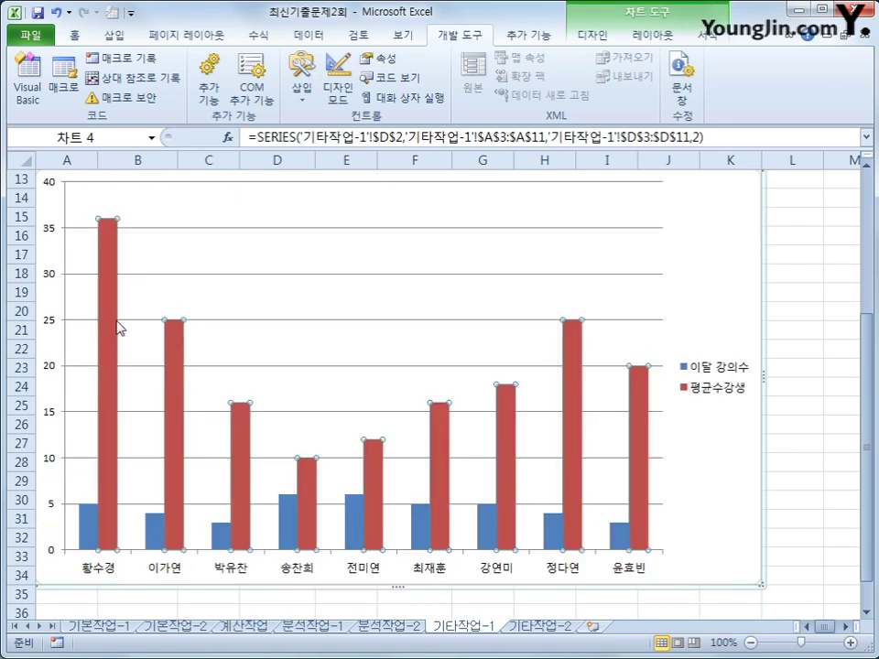
{"action": "right_click", "coordinate": [109, 266]}
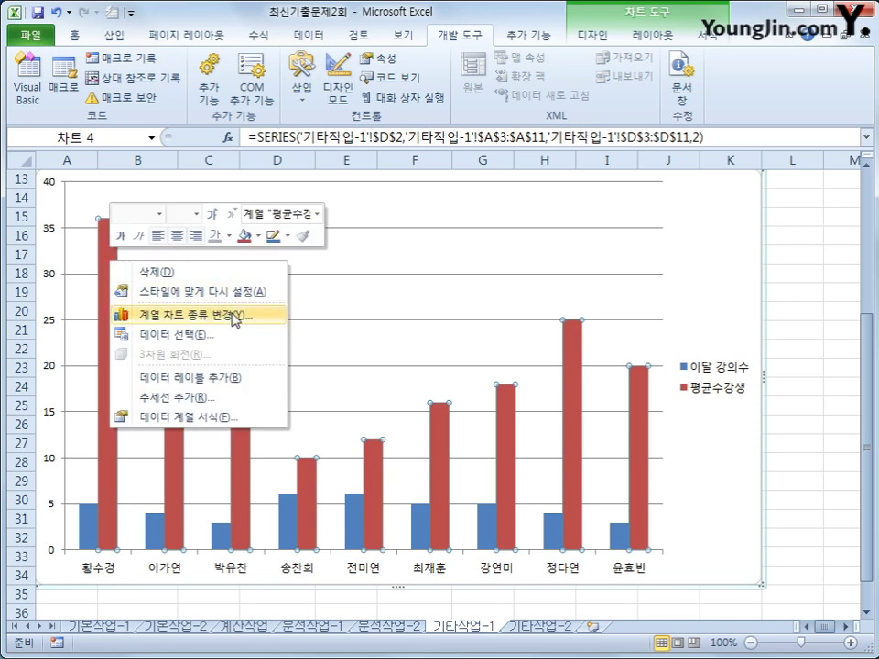
{"action": "left_click", "coordinate": [235, 316]}
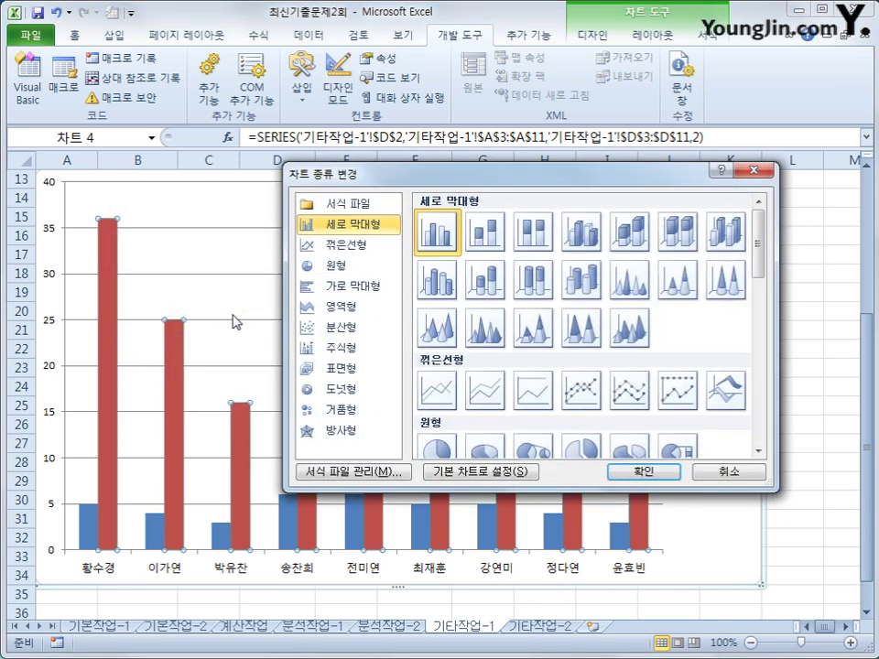
{"action": "left_click", "coordinate": [581, 389]}
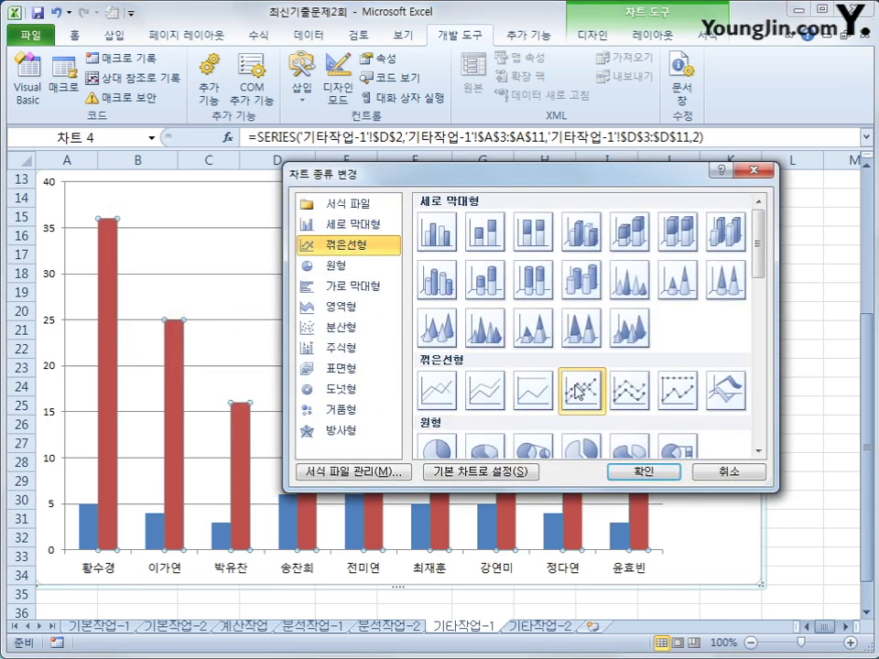
{"action": "left_click", "coordinate": [642, 470]}
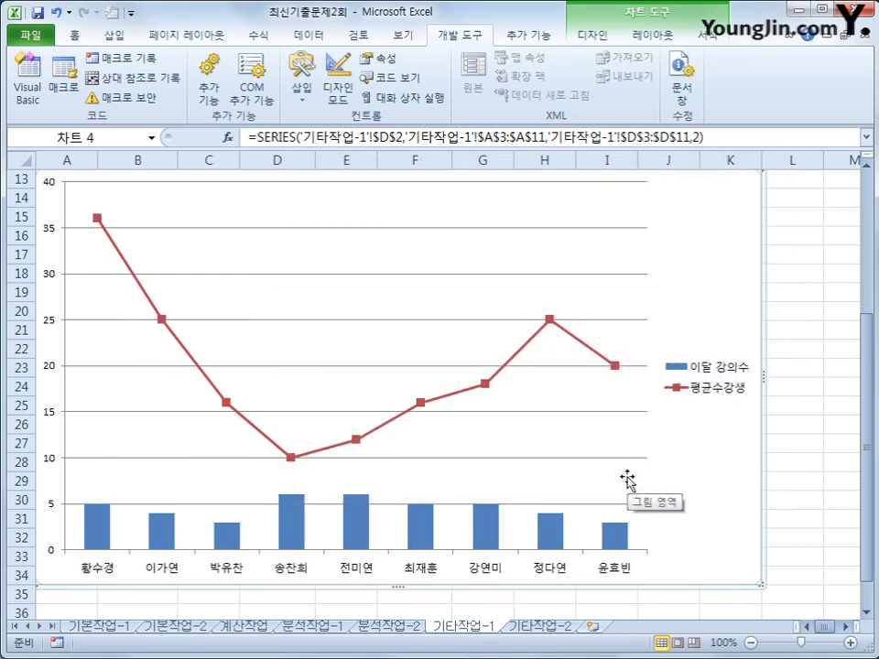
Plot the 평균수강생 line series on the secondary axis (보조 축)
{"action": "left_click", "coordinate": [97, 220]}
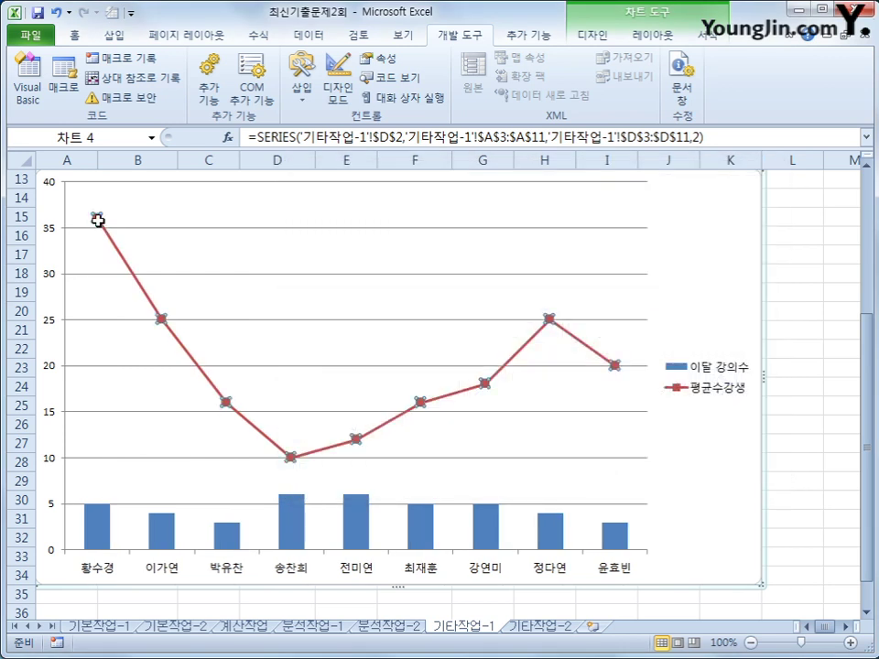
{"action": "right_click", "coordinate": [97, 220]}
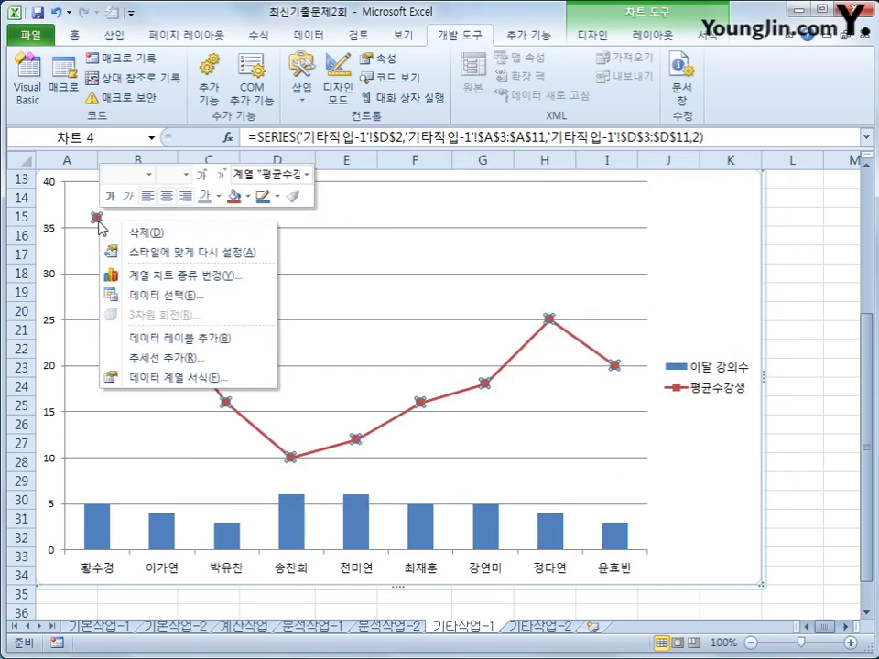
{"action": "left_click", "coordinate": [271, 379]}
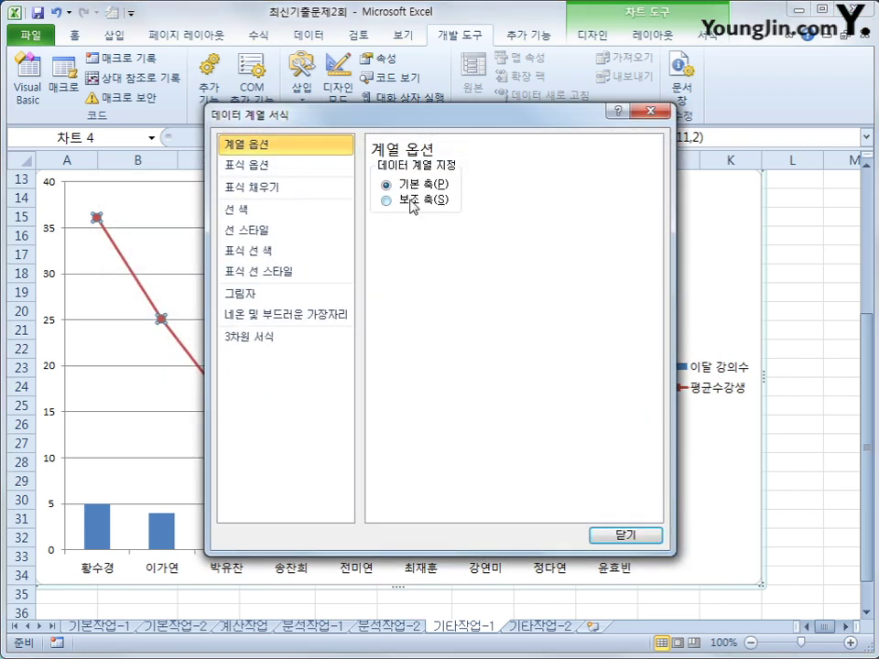
{"action": "left_click", "coordinate": [412, 204]}
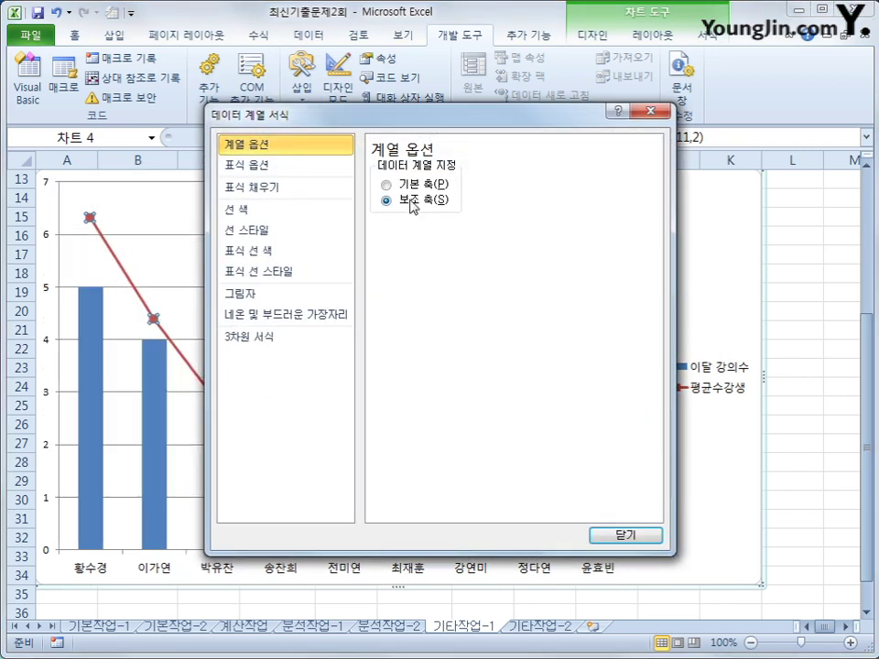
{"action": "left_click", "coordinate": [626, 537]}
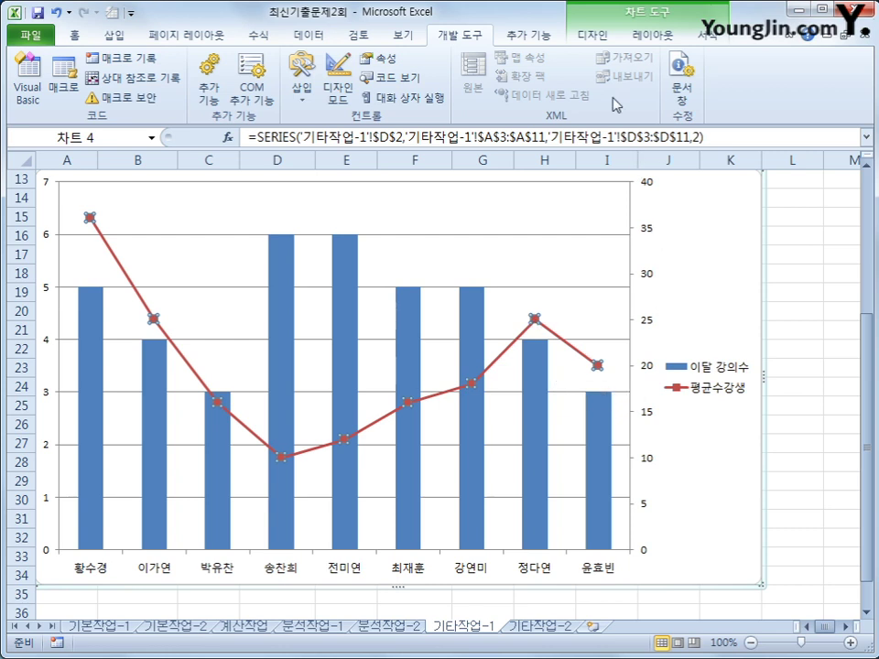
Apply the preset chart layout that adds a chart title above the plot and data labels to the selected 평균수강생 series
{"action": "left_click", "coordinate": [602, 36]}
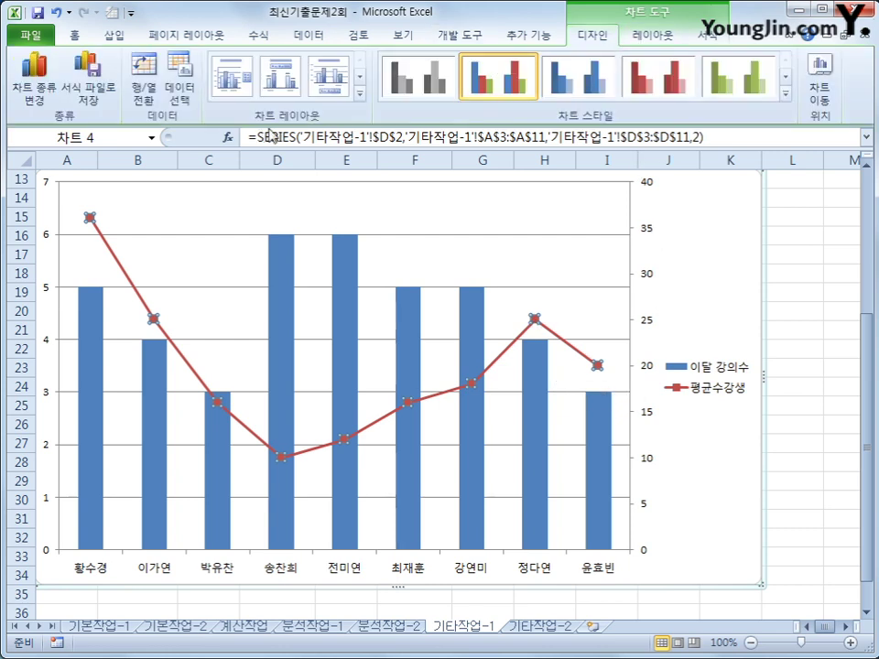
{"action": "left_click", "coordinate": [361, 94]}
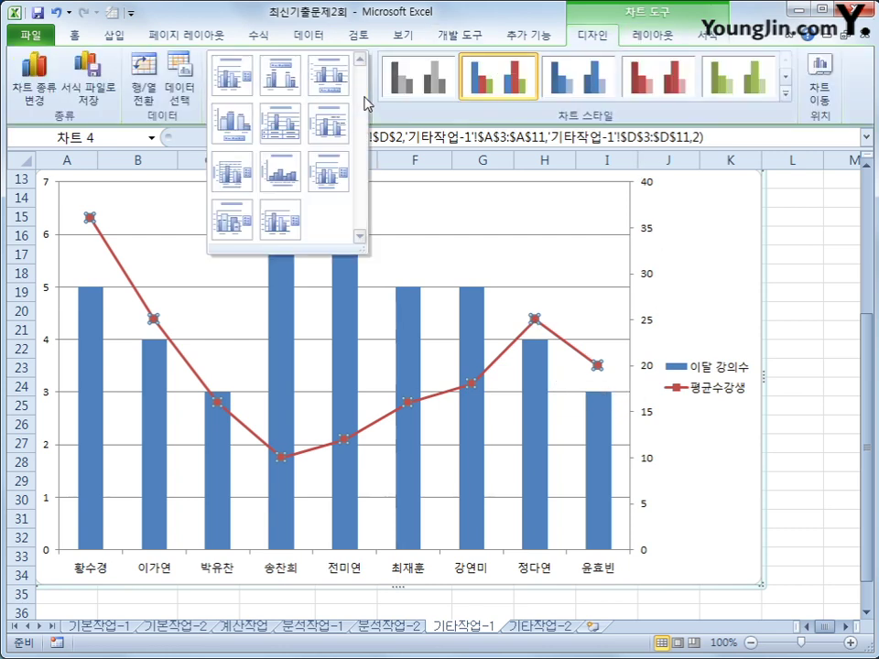
{"action": "left_click", "coordinate": [247, 227]}
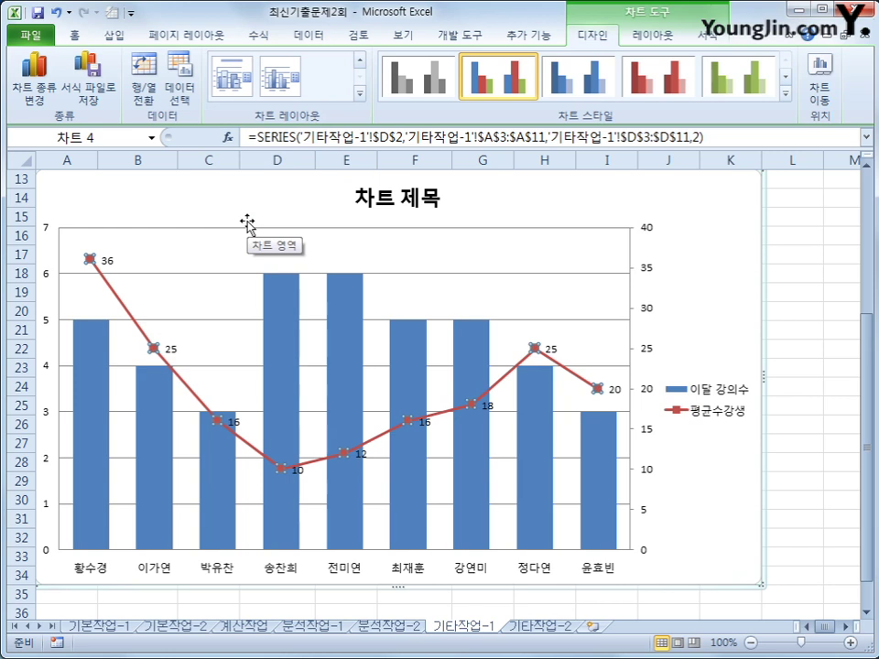
Replace the placeholder chart title with 강사별 강의수와 평균수강생
{"action": "left_click", "coordinate": [375, 196]}
{"action": "left_click_drag", "start_coordinate": [358, 198], "coordinate": [427, 210]}
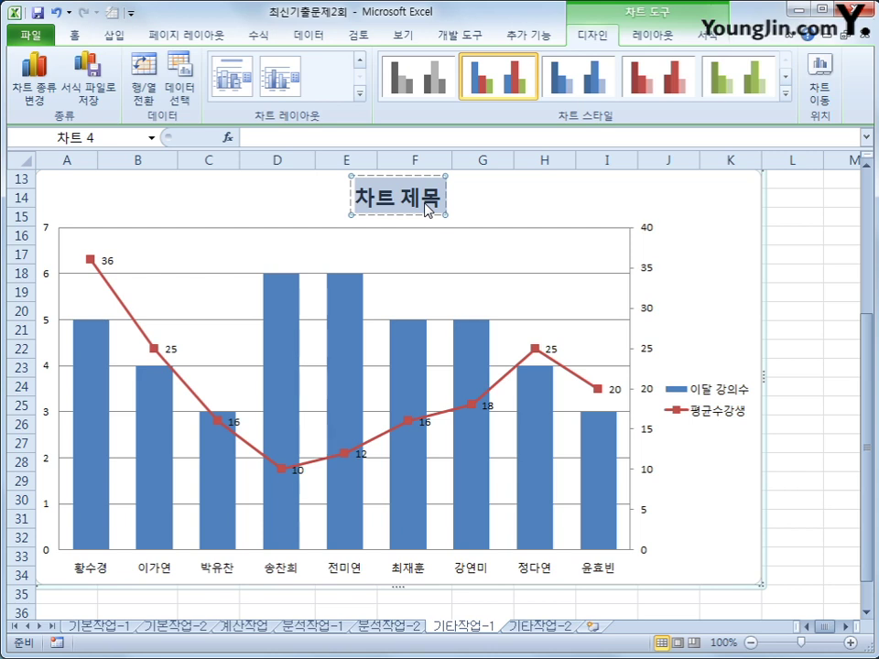
{"action": "type", "text": "강사별"}
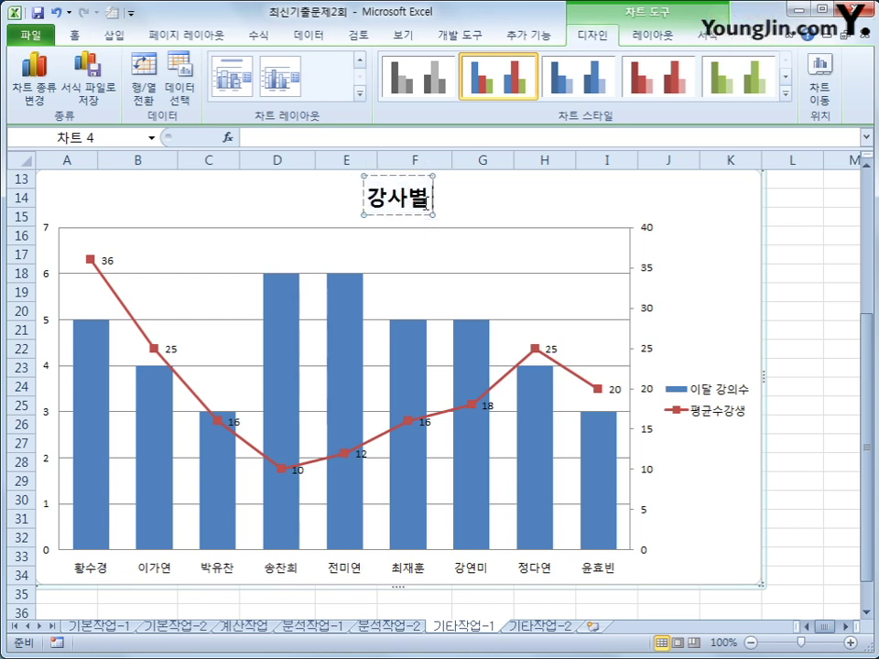
{"action": "type", "text": " 가의"}
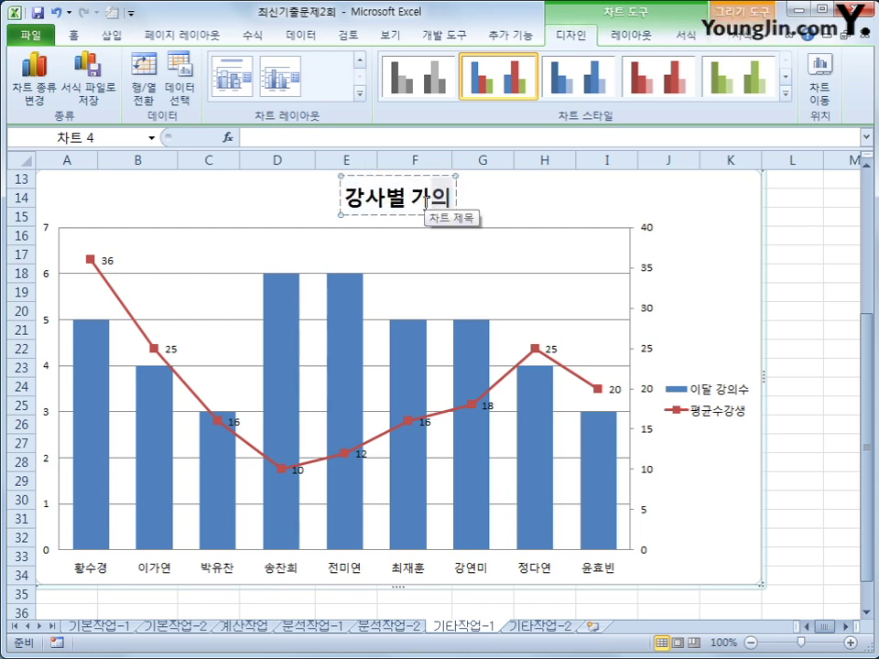
{"action": "key", "text": "BackSpace"}
{"action": "key", "text": "BackSpace"}
{"action": "key", "text": "BackSpace"}
{"action": "type", "text": "강의수와"}
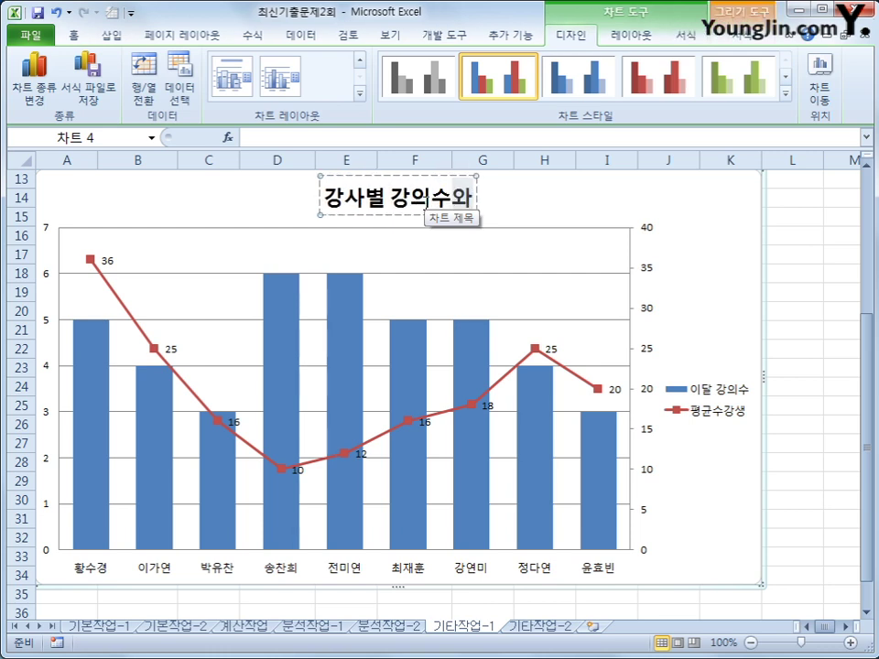
{"action": "type", "text": " 평균"}
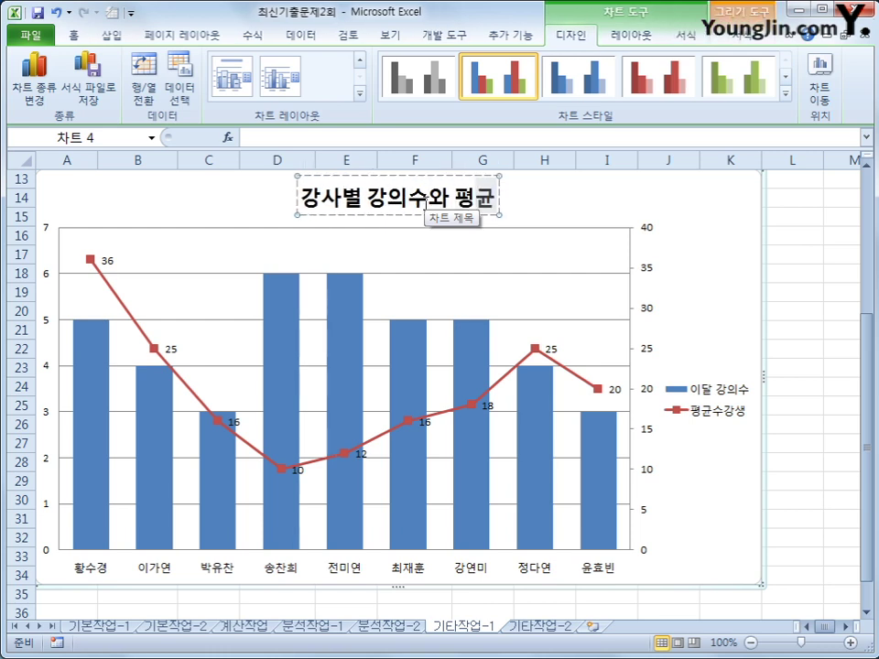
{"action": "type", "text": "숙강생"}
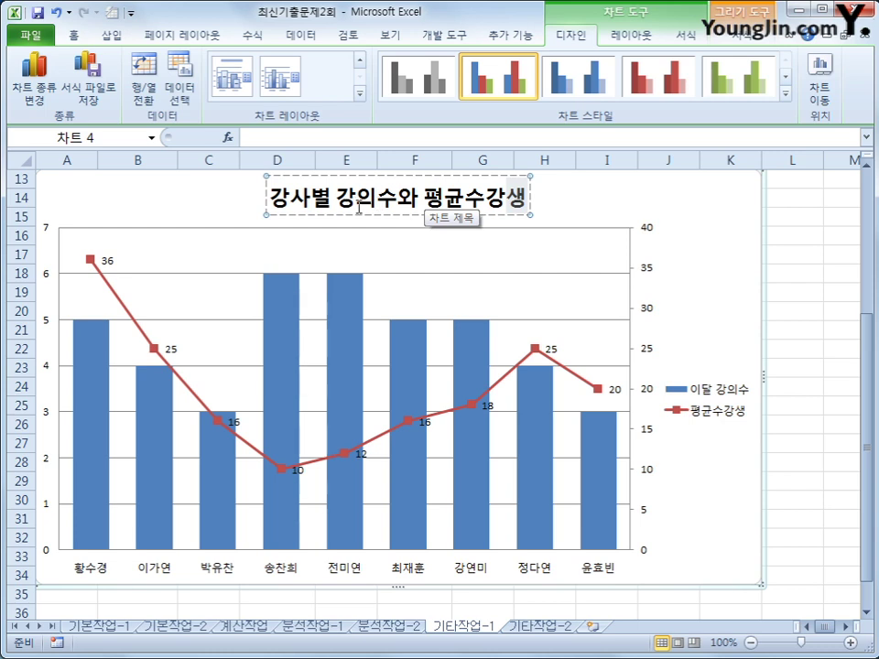
Add a primary vertical axis title with vertical text (세로 제목) reading 강의수
{"action": "left_click", "coordinate": [650, 34]}
{"action": "left_click", "coordinate": [324, 103]}
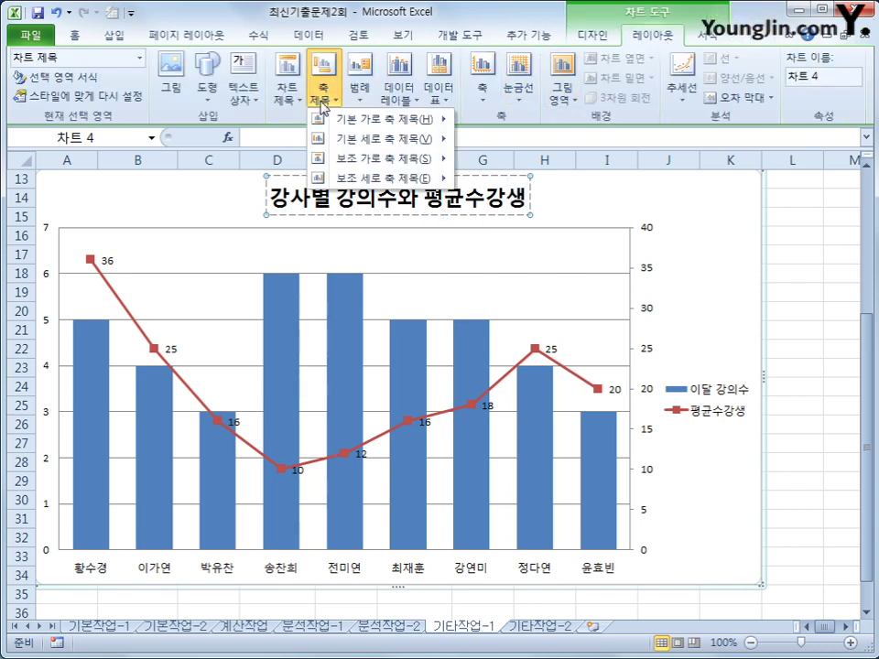
{"action": "mouse_move", "coordinate": [350, 147]}
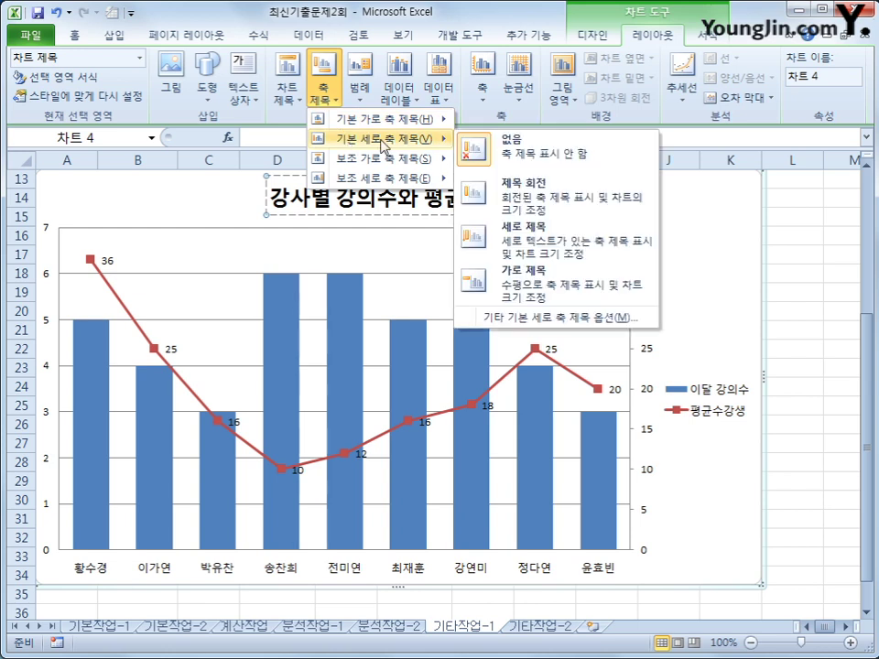
{"action": "left_click", "coordinate": [540, 237]}
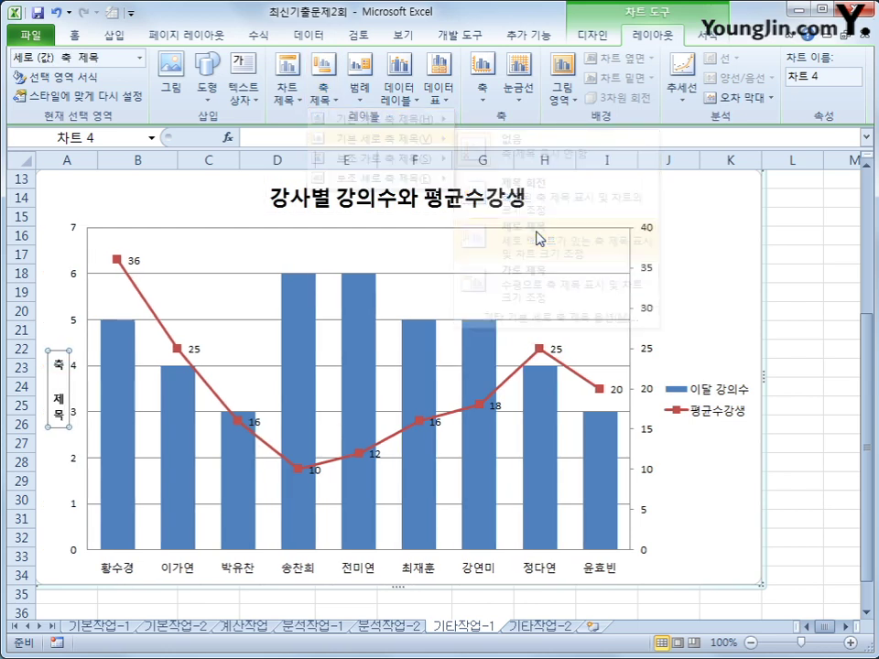
{"action": "left_click_drag", "start_coordinate": [57, 357], "coordinate": [55, 462]}
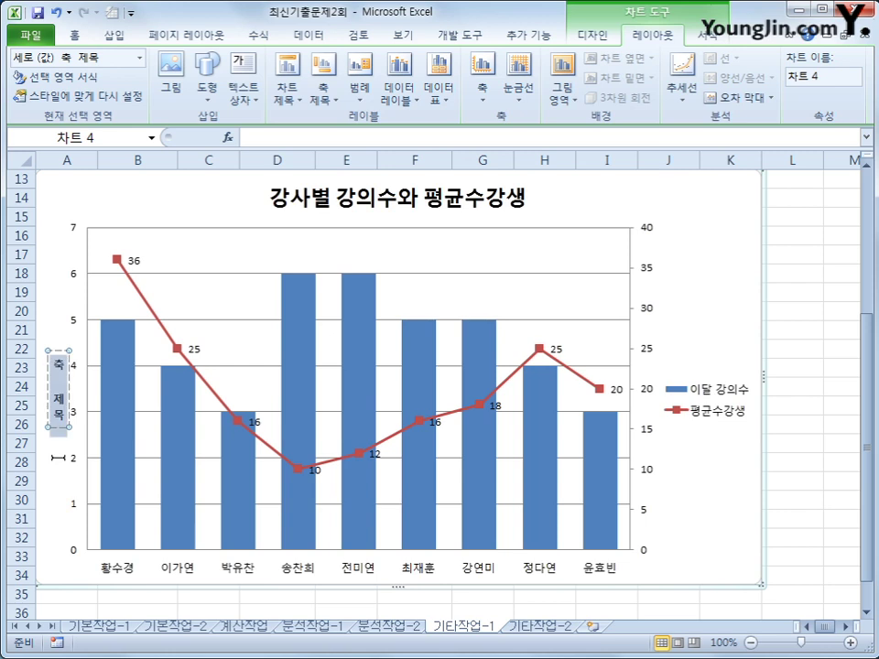
{"action": "type", "text": "경"}
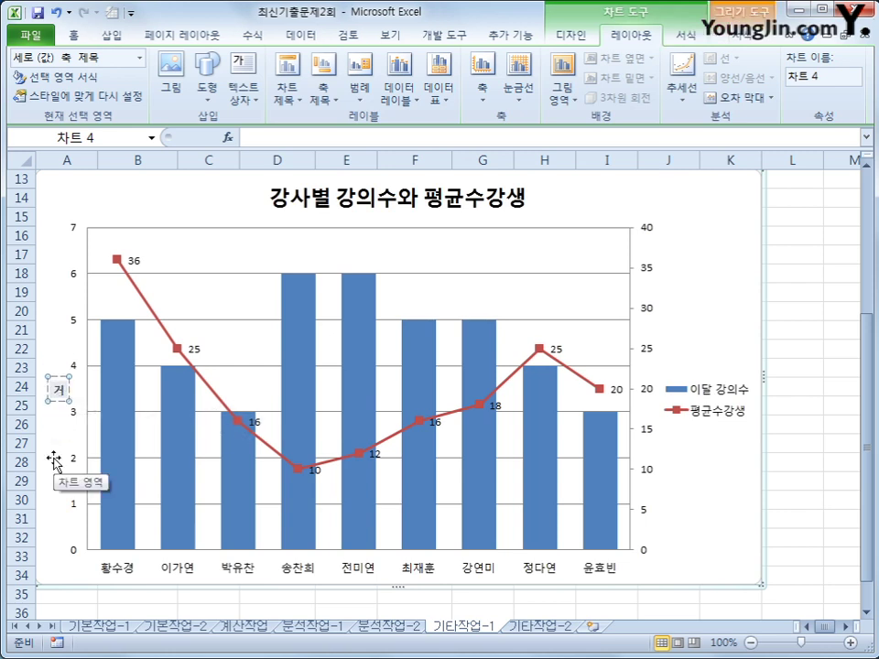
{"action": "type", "text": "의수"}
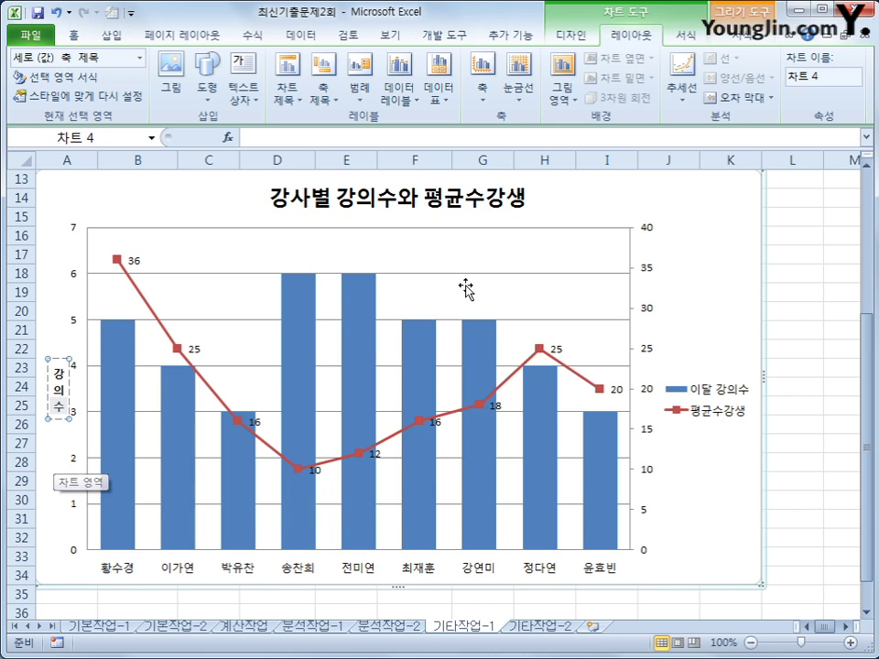
Add a secondary vertical axis title with vertical text (세로 제목) reading 수강생
{"action": "left_click", "coordinate": [323, 87]}
{"action": "mouse_move", "coordinate": [346, 178]}
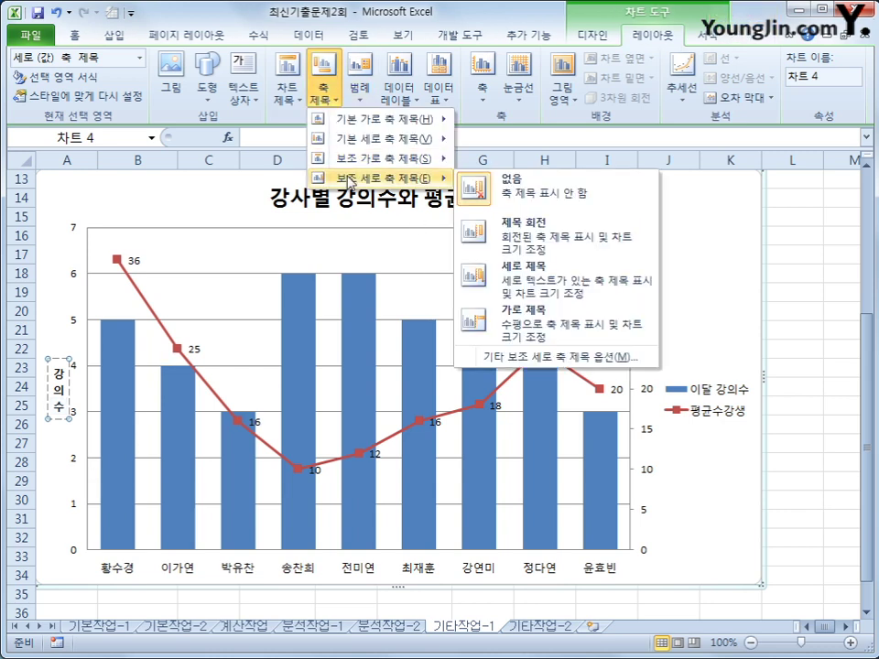
{"action": "left_click", "coordinate": [537, 281]}
{"action": "left_click_drag", "start_coordinate": [635, 359], "coordinate": [632, 429]}
{"action": "type", "text": "ㅅㅜ강생"}
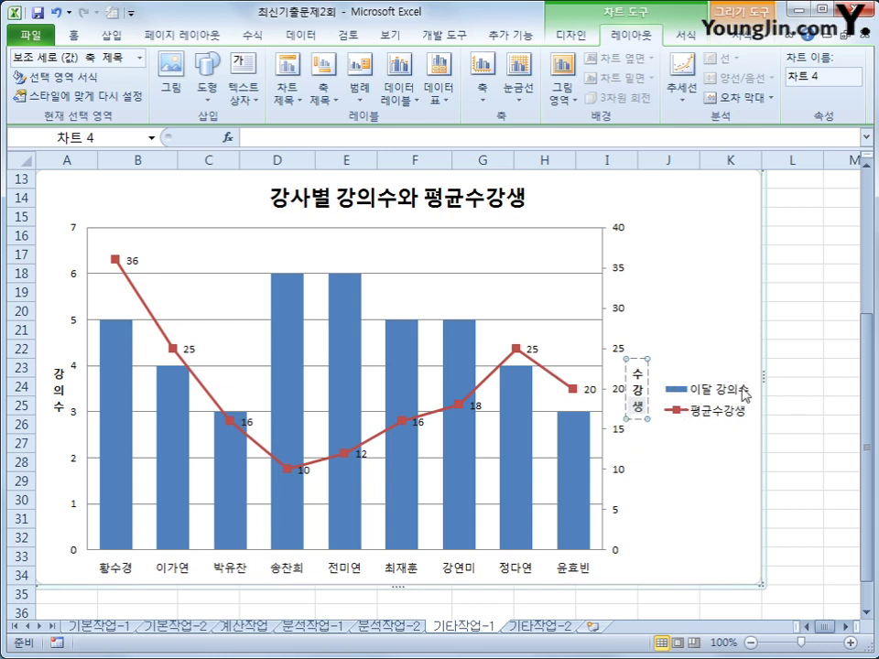
Place the legend above the plot area (위쪽에 범례 표시) and select the chart area
{"action": "left_click", "coordinate": [366, 97]}
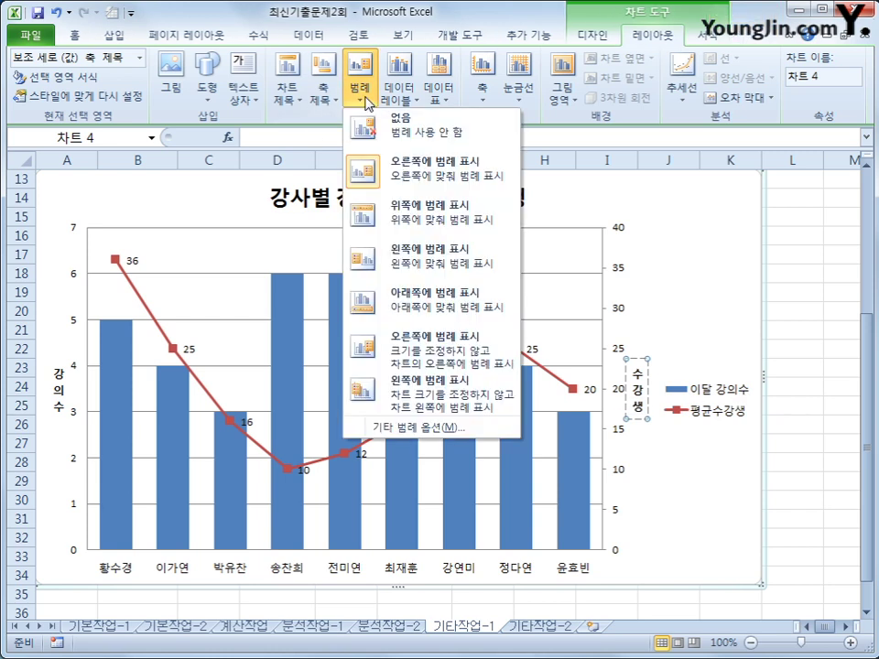
{"action": "left_click", "coordinate": [405, 220]}
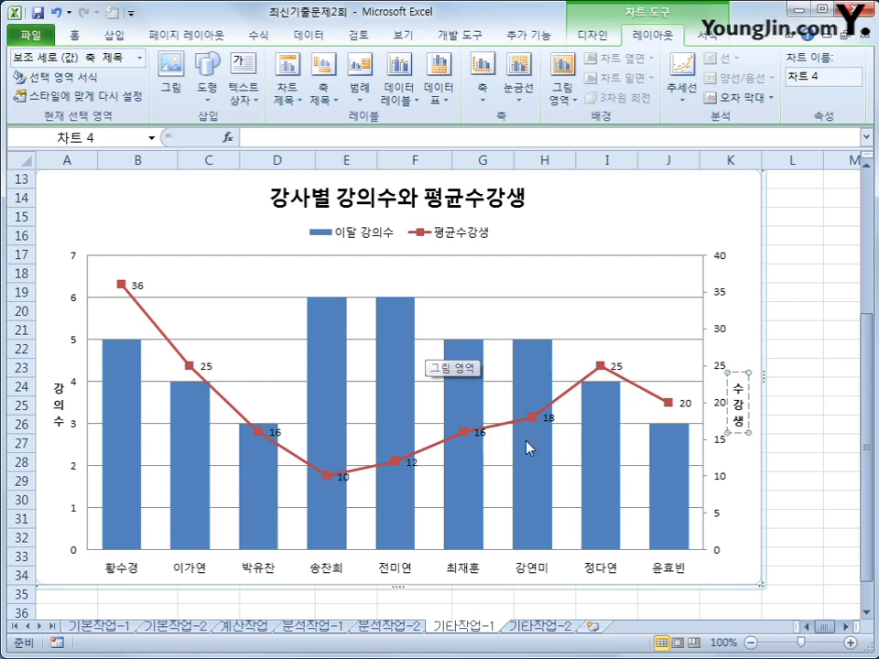
{"action": "left_click", "coordinate": [623, 235]}
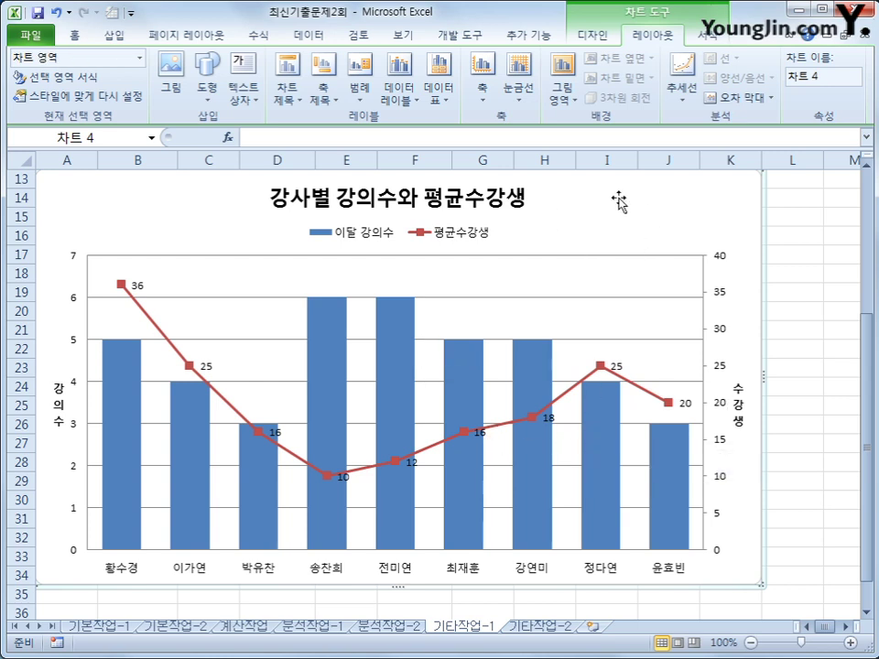